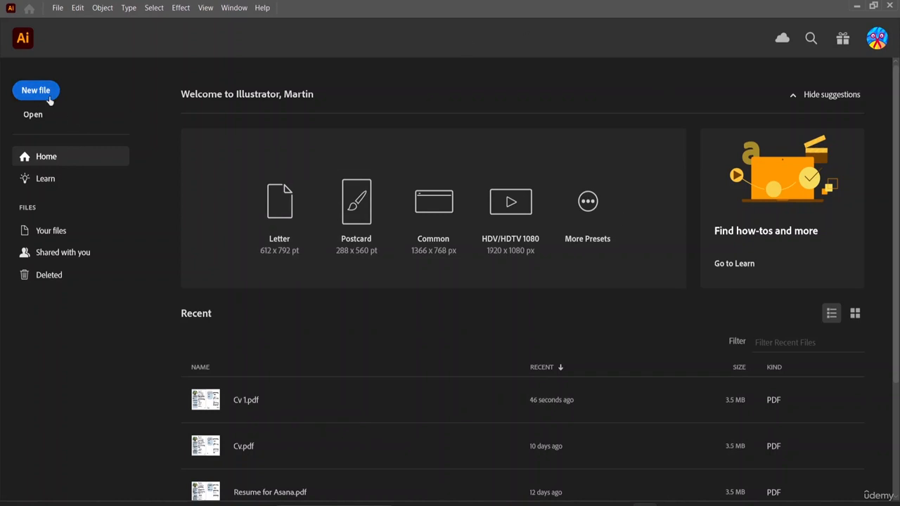
- Start a new document and name it "font t-shirt design"
{"action": "left_click", "coordinate": [48, 97]}
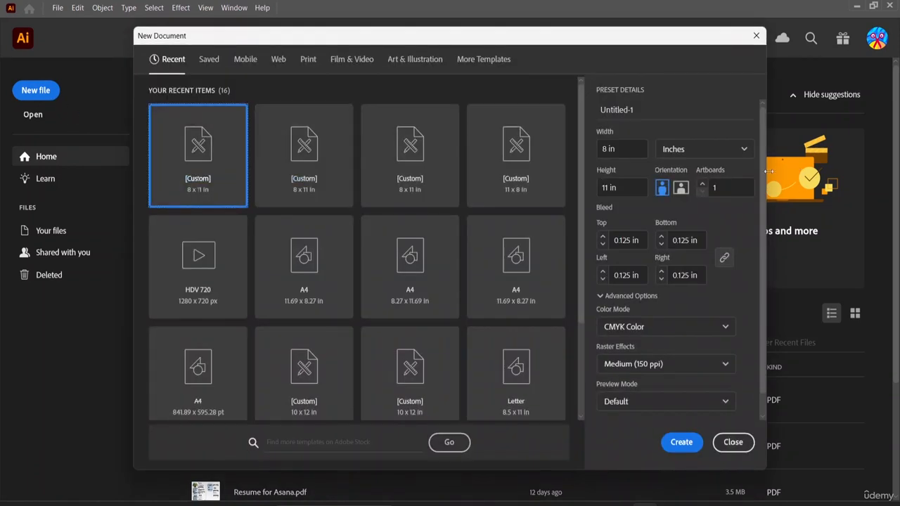
{"action": "left_click", "coordinate": [643, 109]}
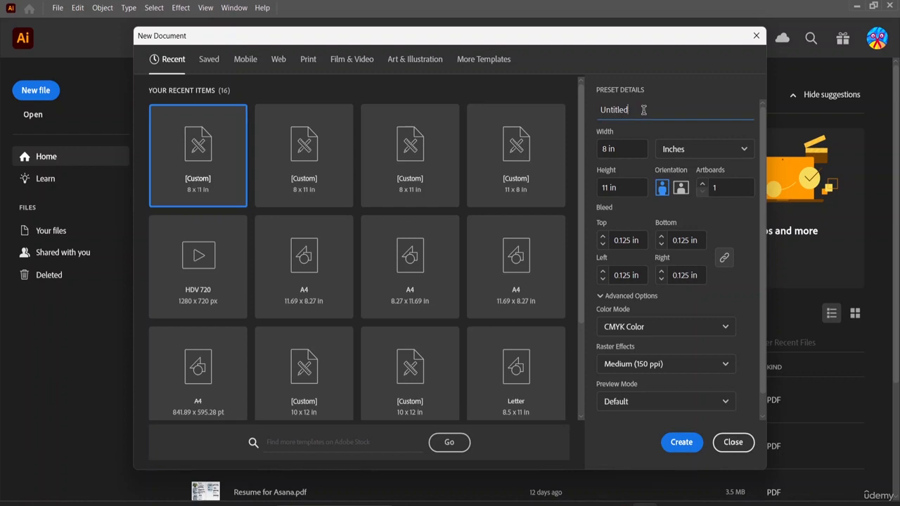
{"action": "key", "text": "BackSpace"}
{"action": "key", "text": "BackSpace"}
{"action": "key", "text": "BackSpace"}
{"action": "key", "text": "BackSpace"}
{"action": "key", "text": "BackSpace"}
{"action": "key", "text": "BackSpace"}
{"action": "key", "text": "BackSpace"}
{"action": "key", "text": "BackSpace"}
{"action": "type", "text": "font sh"}
{"action": "type", "text": "hirt"}
{"action": "type", "text": " des"}
{"action": "left_click", "coordinate": [618, 110]}
{"action": "key", "text": "BackSpace"}
{"action": "type", "text": "t-"}
- Keep the 8 x 11 in size, CMYK Color mode and Medium (150 ppi) raster effects, and create the document
{"action": "left_click", "coordinate": [659, 327]}
{"action": "left_click", "coordinate": [663, 323]}
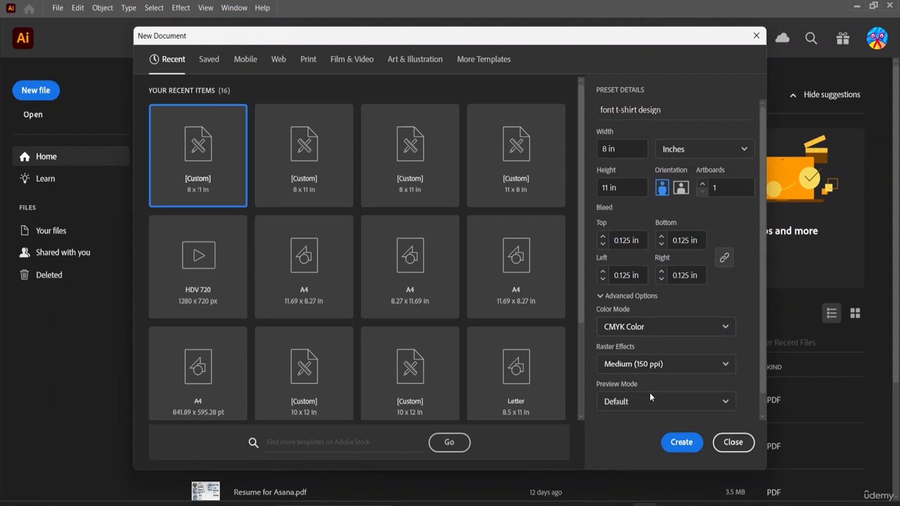
{"action": "scroll", "coordinate": [649, 392], "scroll_direction": "down", "scroll_amount": 1}
{"action": "scroll", "coordinate": [649, 392], "scroll_direction": "up", "scroll_amount": 1}
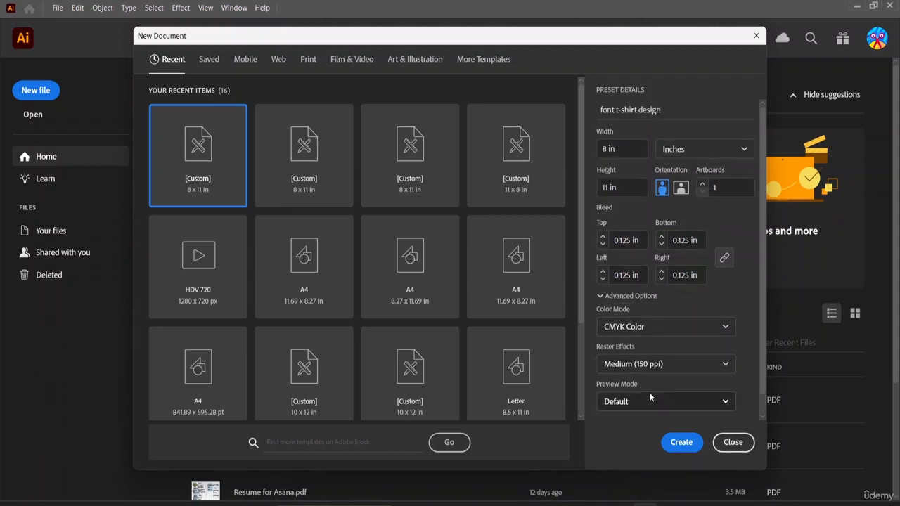
{"action": "scroll", "coordinate": [649, 392], "scroll_direction": "down", "scroll_amount": 1}
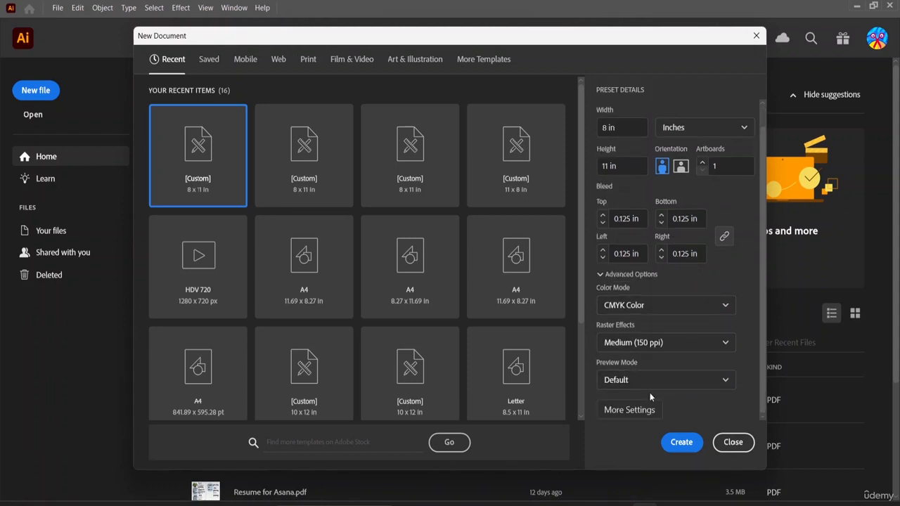
{"action": "left_click", "coordinate": [680, 442]}
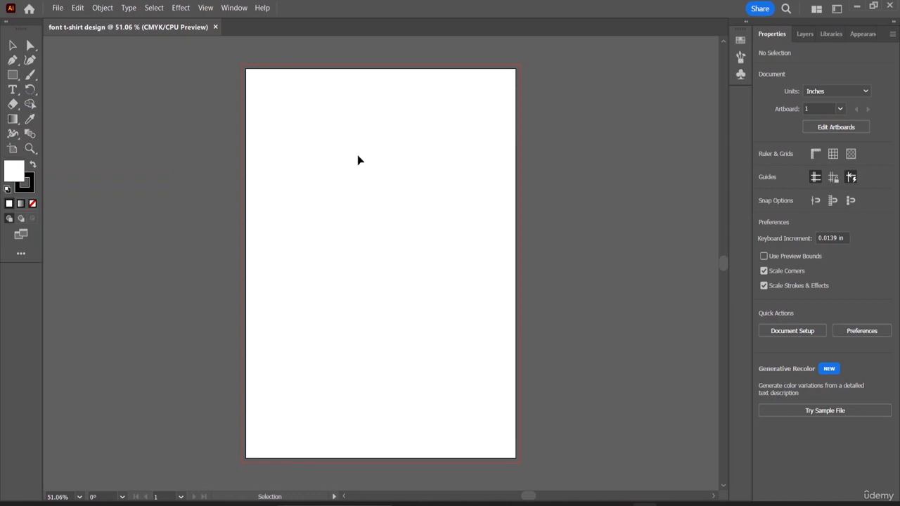
- Add the point text "BREATH" in the upper-left area of the artboard, replacing the placeholder text
{"action": "key", "text": "t"}
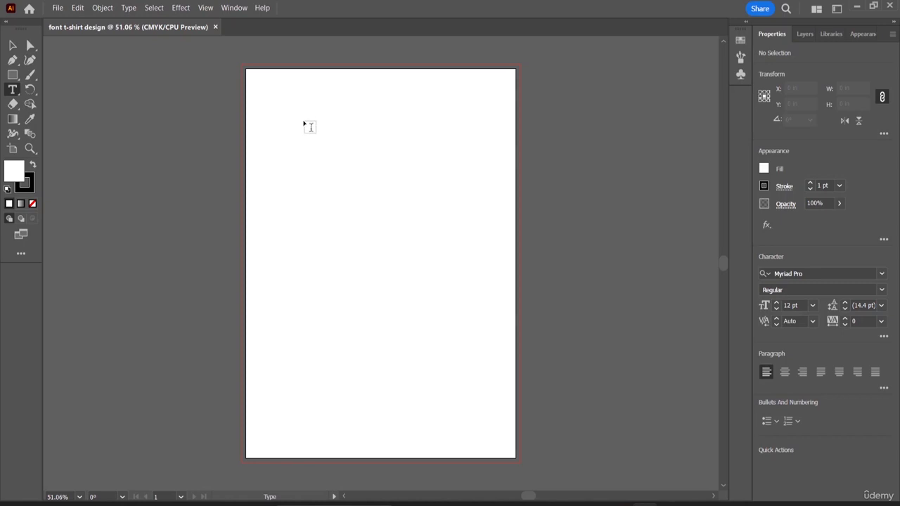
{"action": "left_click", "coordinate": [287, 135]}
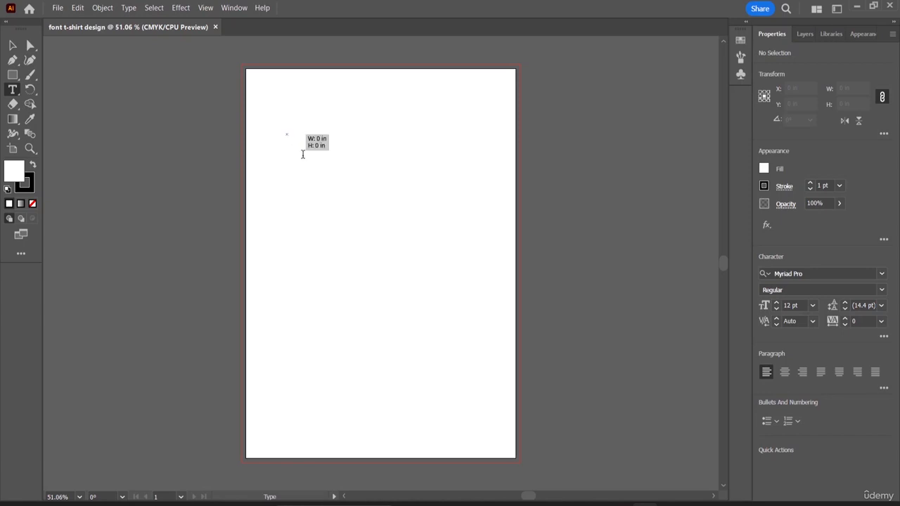
{"action": "key", "text": "BackSpace"}
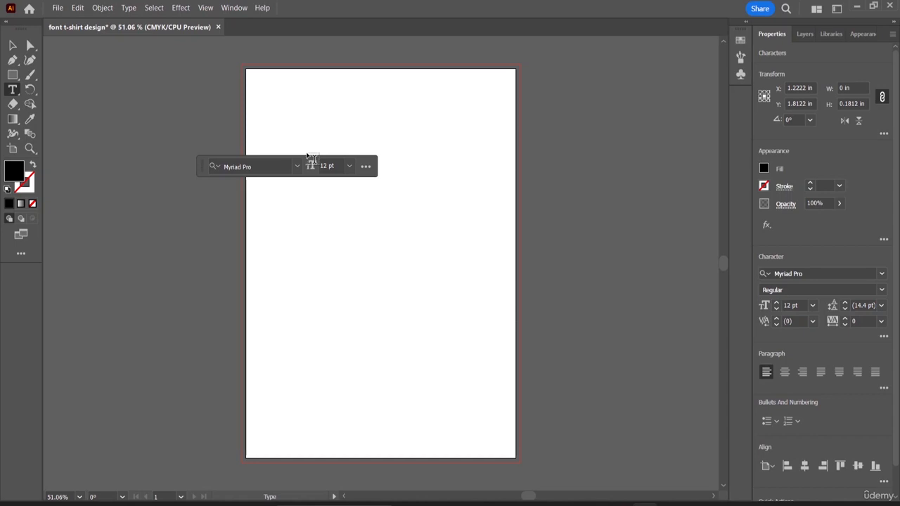
{"action": "type", "text": "BREATH"}
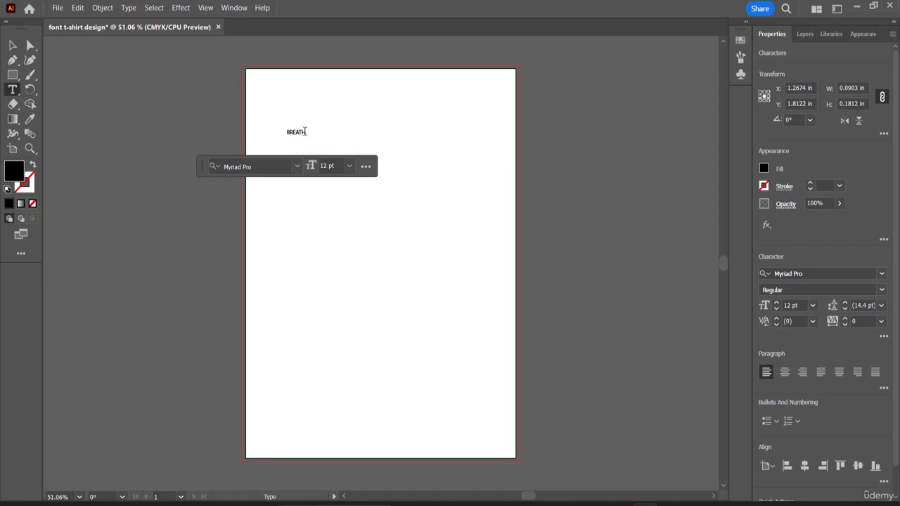
- Set the whole word BREATH in ROG Fonts at 82 pt
{"action": "left_click_drag", "start_coordinate": [305, 132], "coordinate": [281, 132]}
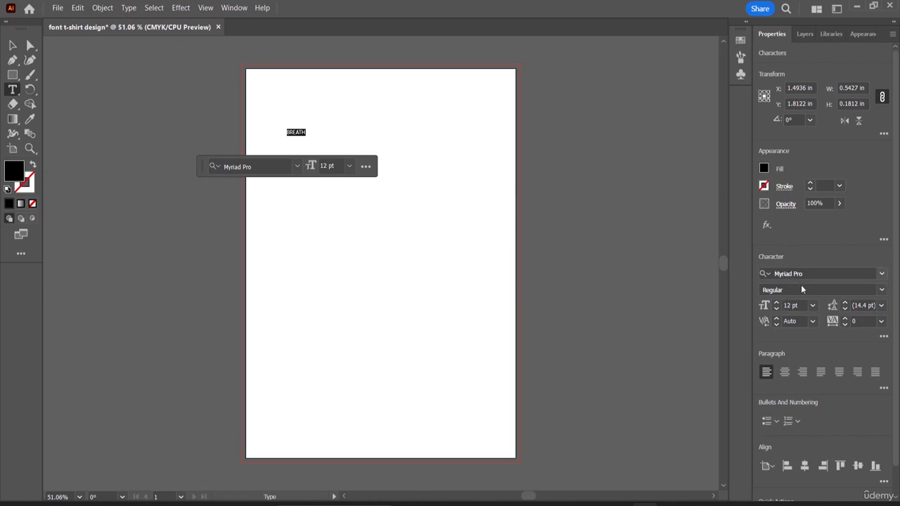
{"action": "left_click", "coordinate": [881, 273]}
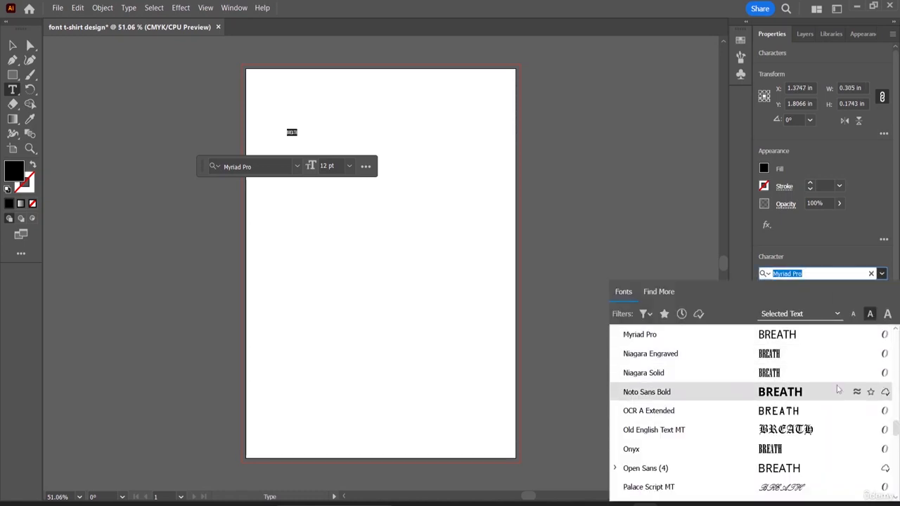
{"action": "scroll", "coordinate": [828, 443], "scroll_direction": "down", "scroll_amount": 3}
{"action": "scroll", "coordinate": [827, 454], "scroll_direction": "down", "scroll_amount": 5}
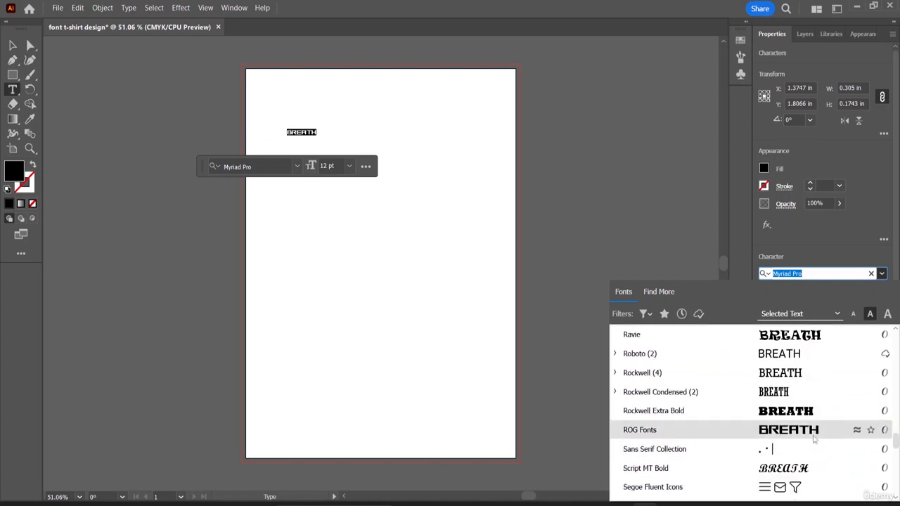
{"action": "left_click", "coordinate": [812, 429]}
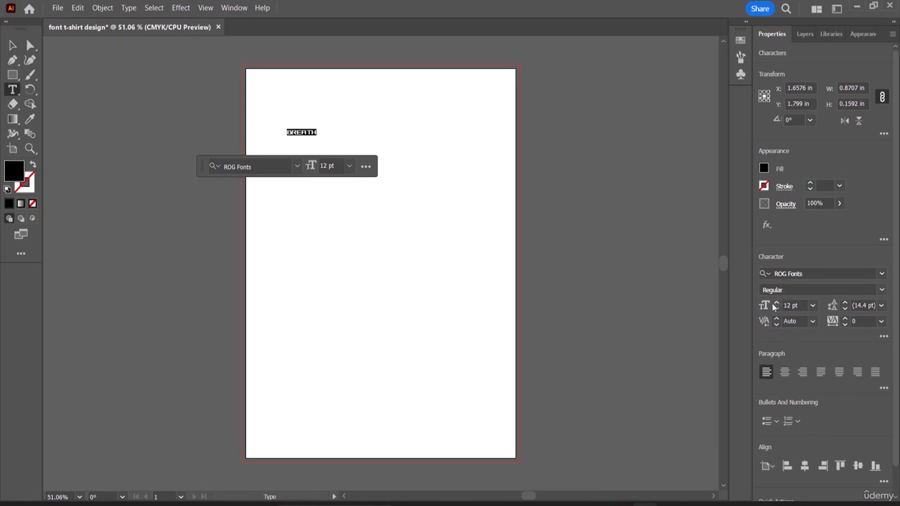
{"action": "left_click_drag", "start_coordinate": [776, 302], "coordinate": [776, 304]}
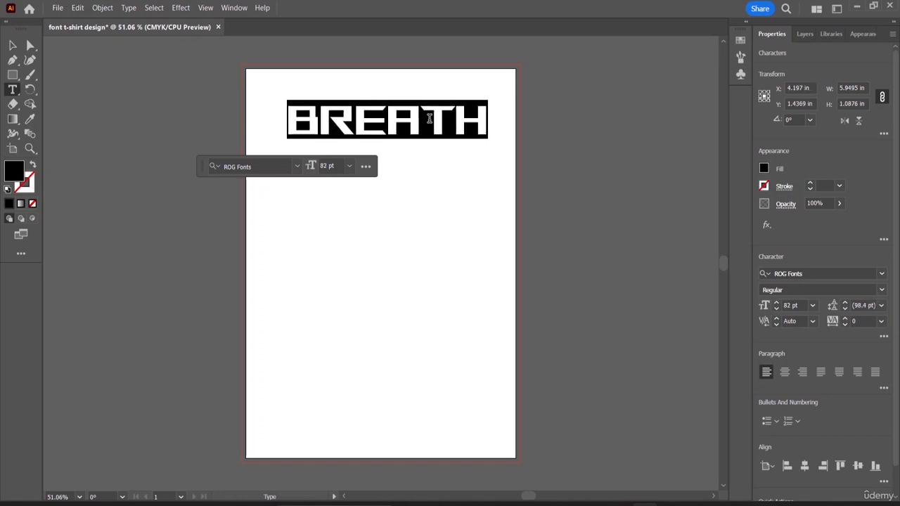
{"action": "left_click", "coordinate": [12, 46]}
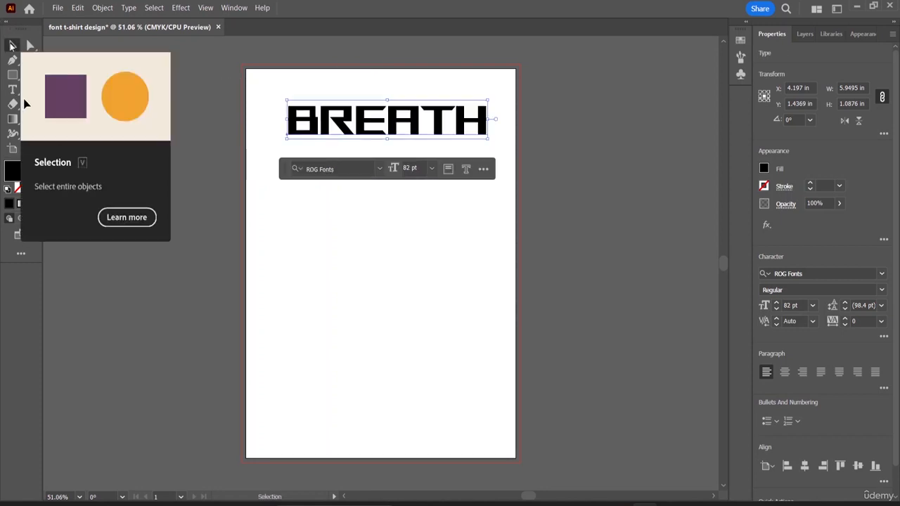
{"action": "key", "text": "t"}
{"action": "left_click", "coordinate": [414, 118]}
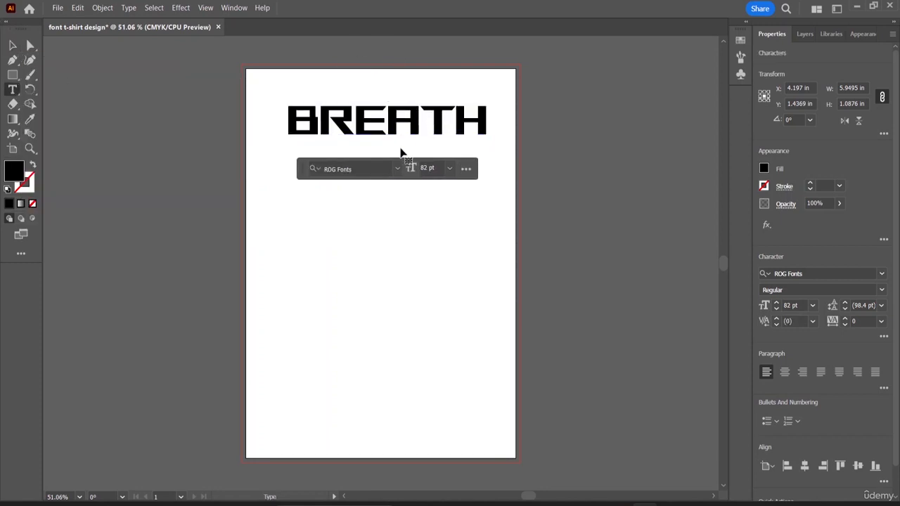
{"action": "left_click", "coordinate": [278, 109]}
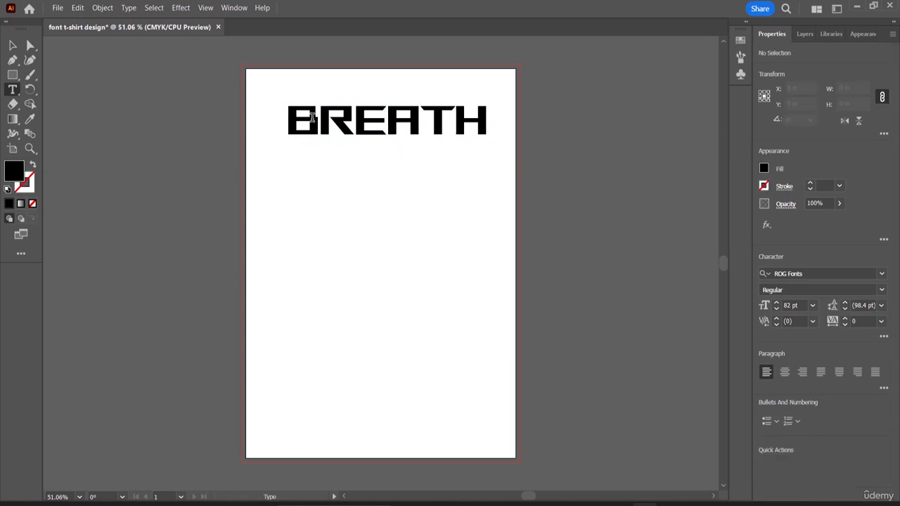
- Move the BREATH text down the artboard to about X 3.99 in, Y 4.02 in, and deselect it
{"action": "left_click", "coordinate": [12, 46]}
{"action": "left_click", "coordinate": [327, 124]}
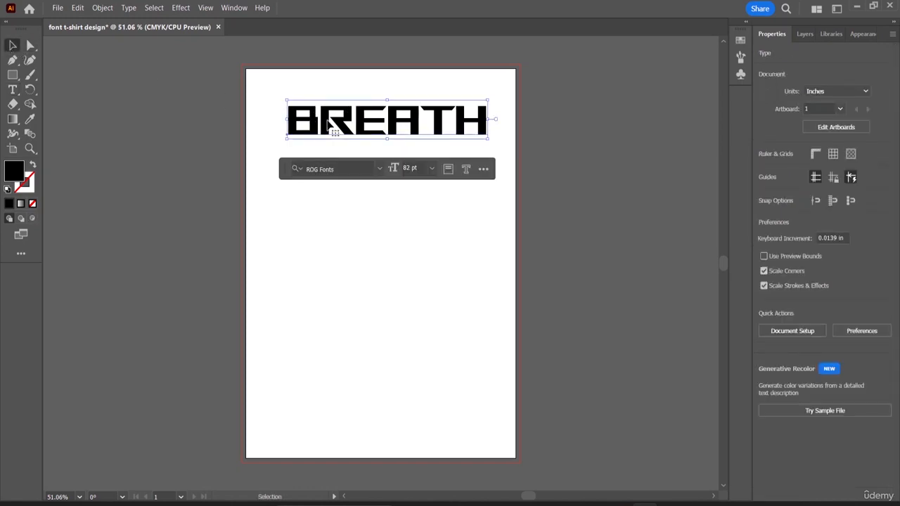
{"action": "left_click_drag", "start_coordinate": [361, 127], "coordinate": [353, 221]}
{"action": "left_click", "coordinate": [390, 310]}
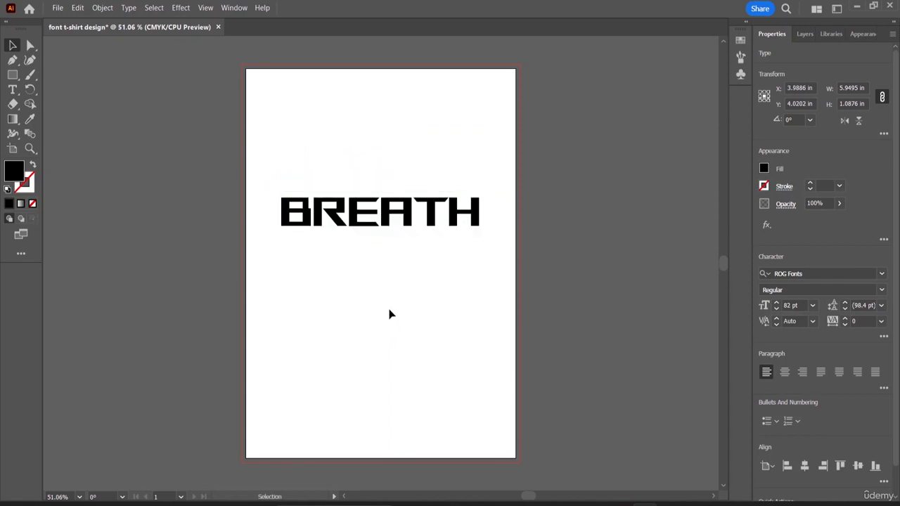
- Duplicate the BREATH text, placing the copy directly above the original, and deselect it
{"action": "left_click", "coordinate": [392, 224]}
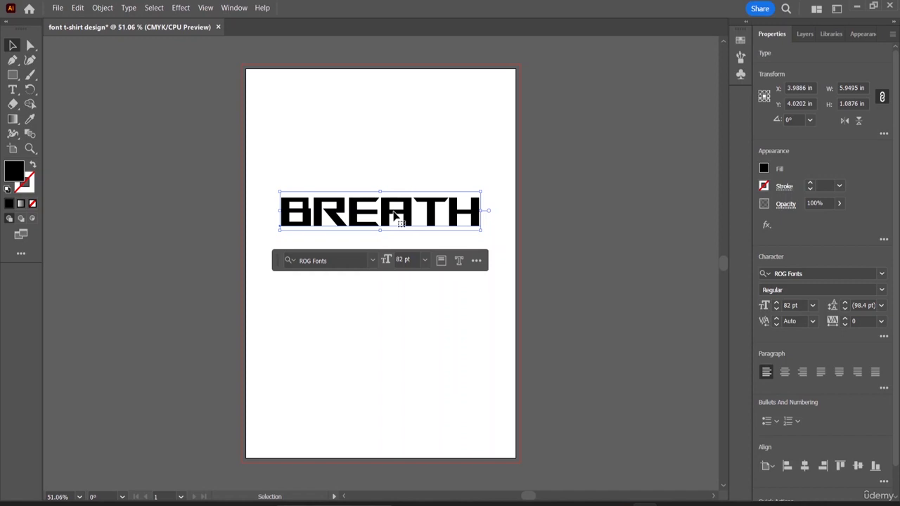
{"action": "left_click_drag", "start_coordinate": [394, 216], "coordinate": [395, 153]}
{"action": "left_click", "coordinate": [386, 304]}
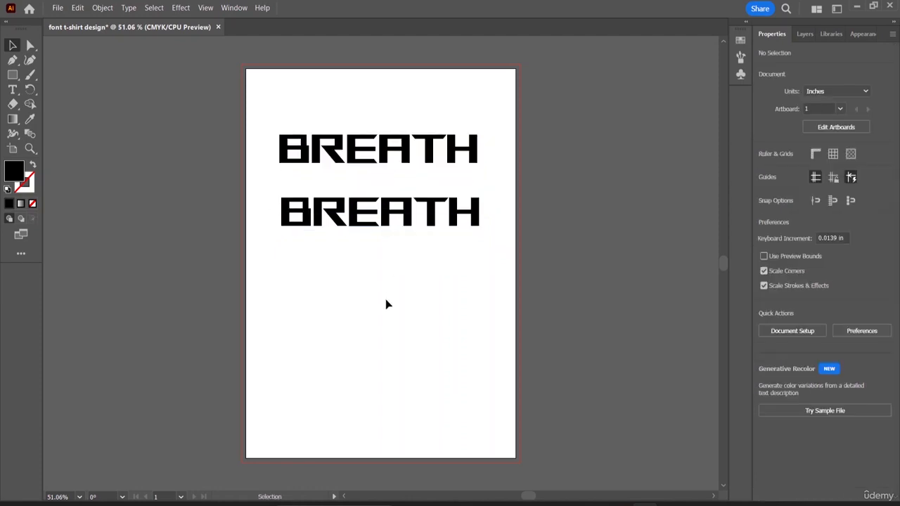
{"action": "left_click", "coordinate": [389, 224]}
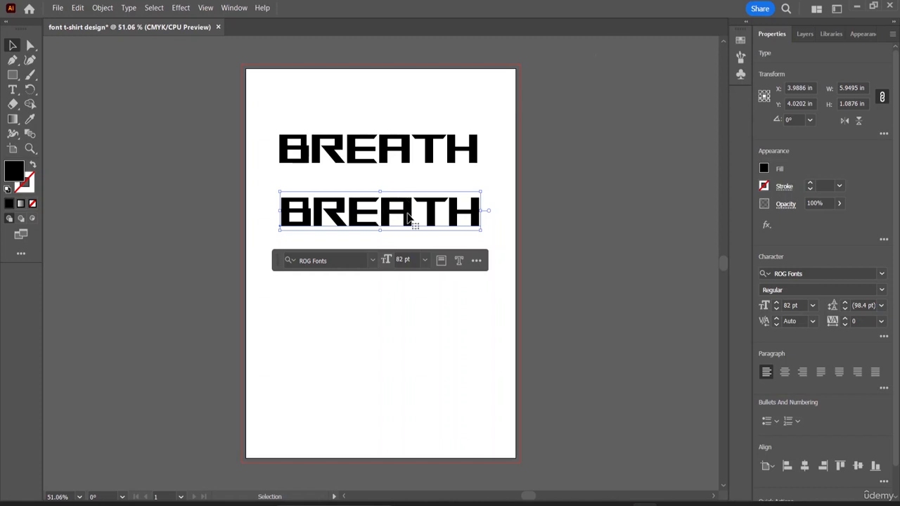
{"action": "right_click", "coordinate": [381, 208]}
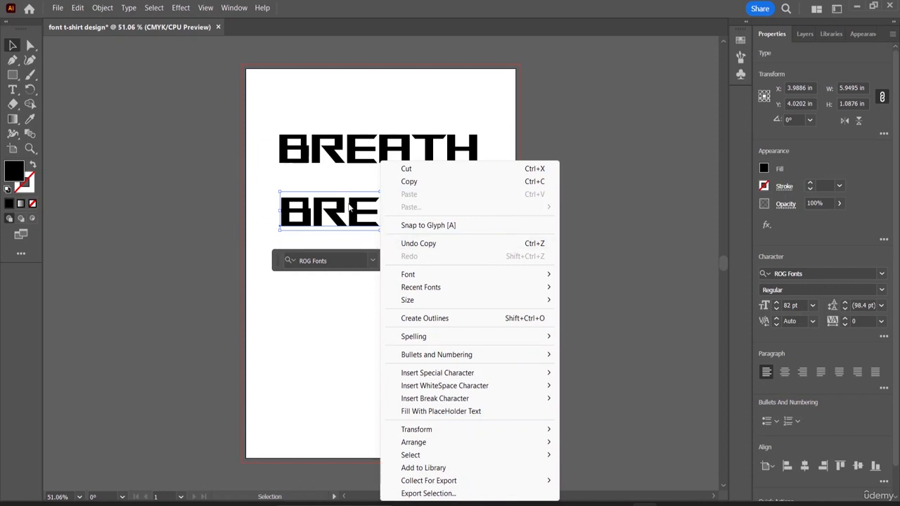
{"action": "left_click", "coordinate": [349, 205]}
{"action": "left_click", "coordinate": [476, 261]}
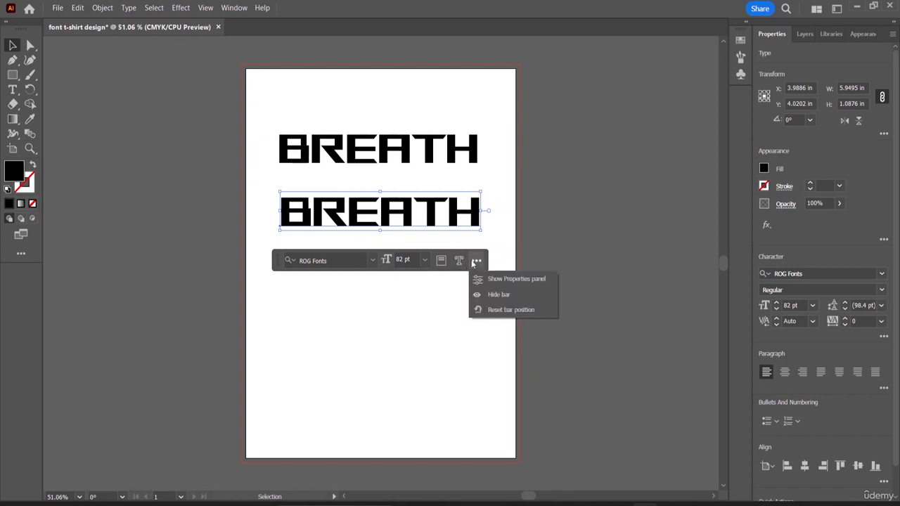
{"action": "left_click", "coordinate": [406, 321]}
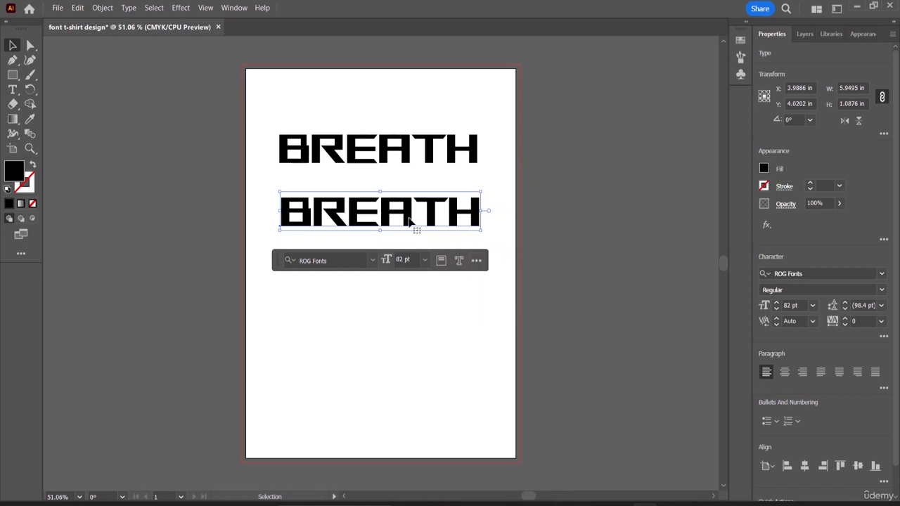
{"action": "key", "text": "a"}
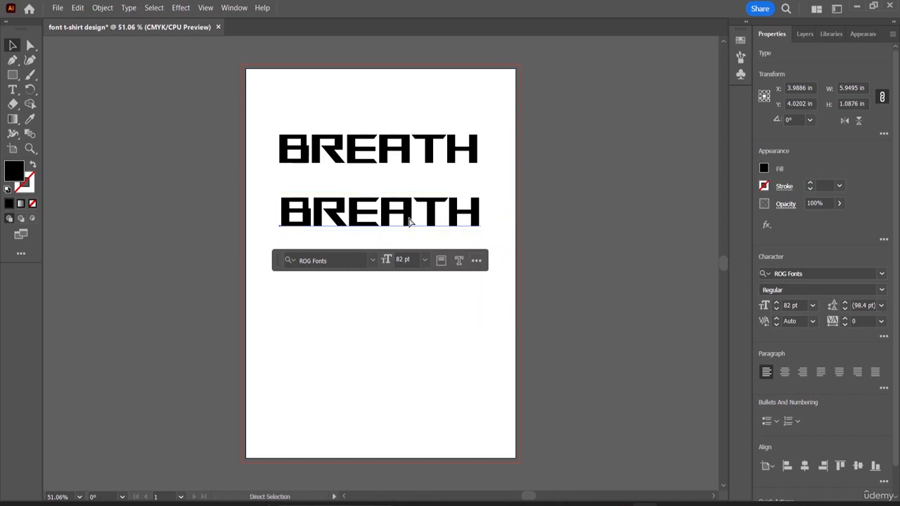
{"action": "key", "text": "v"}
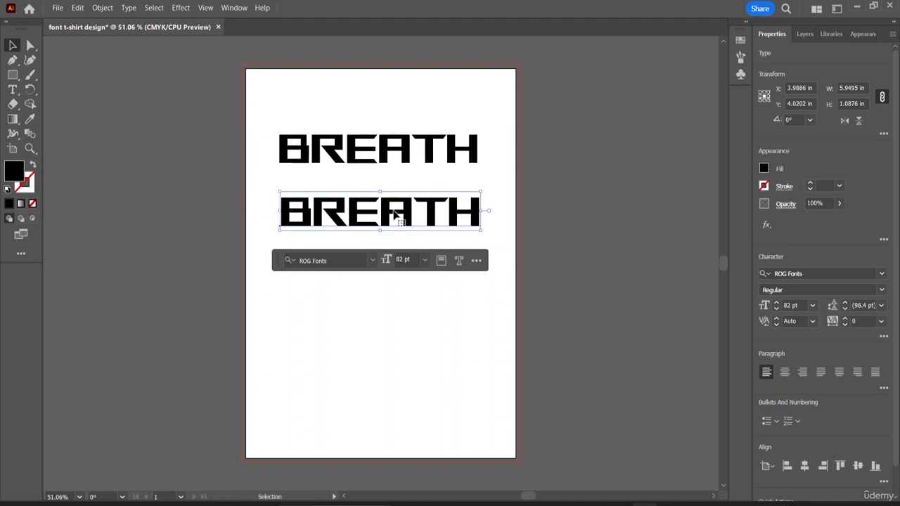
- Tighten the kerning between E and A in the lower BREATH text to -40
{"action": "left_click", "coordinate": [13, 88]}
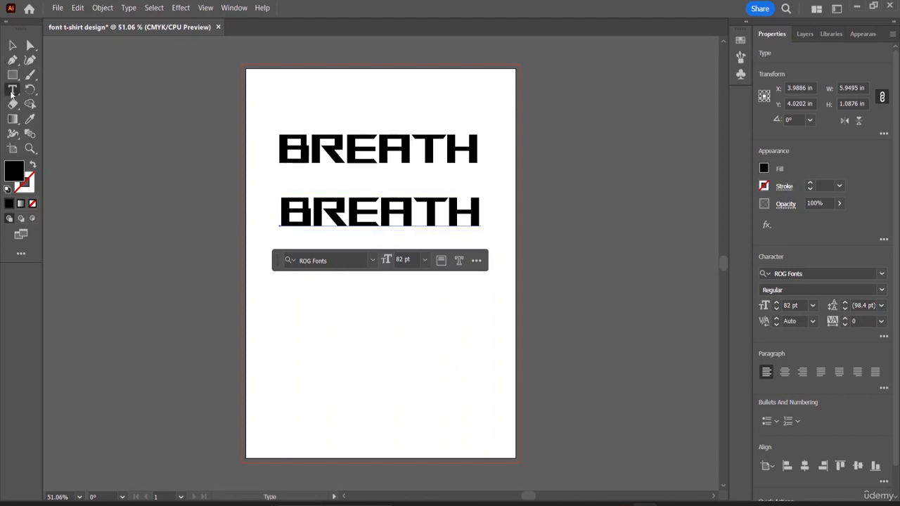
{"action": "left_click", "coordinate": [379, 215]}
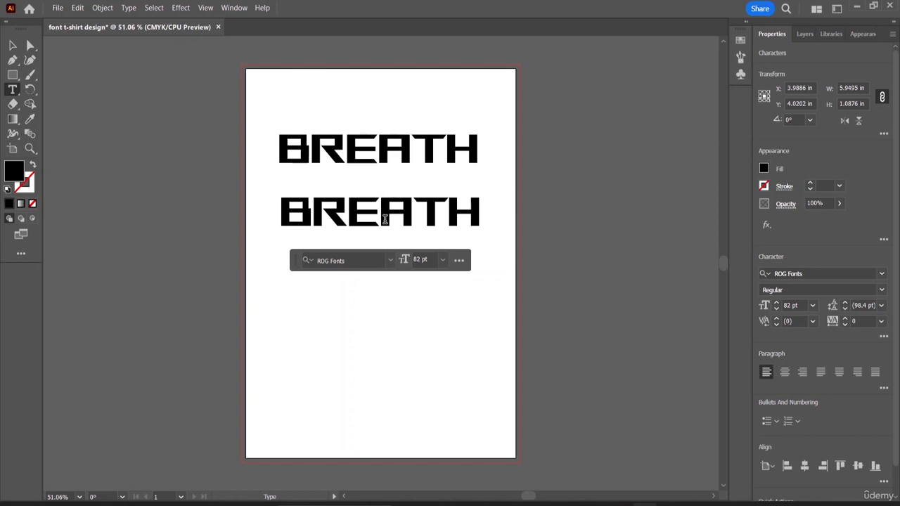
{"action": "key", "text": "alt"}
{"action": "key", "text": "alt+Left"}
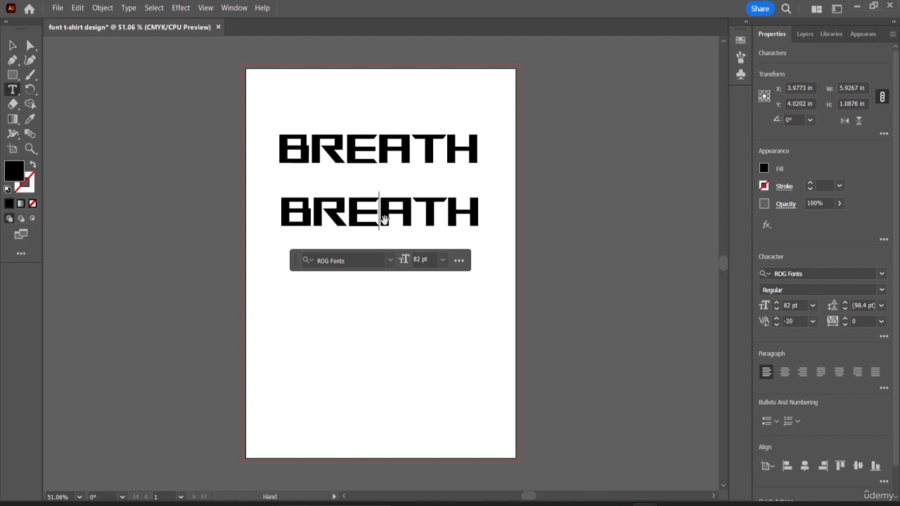
{"action": "key", "text": "alt+Left"}
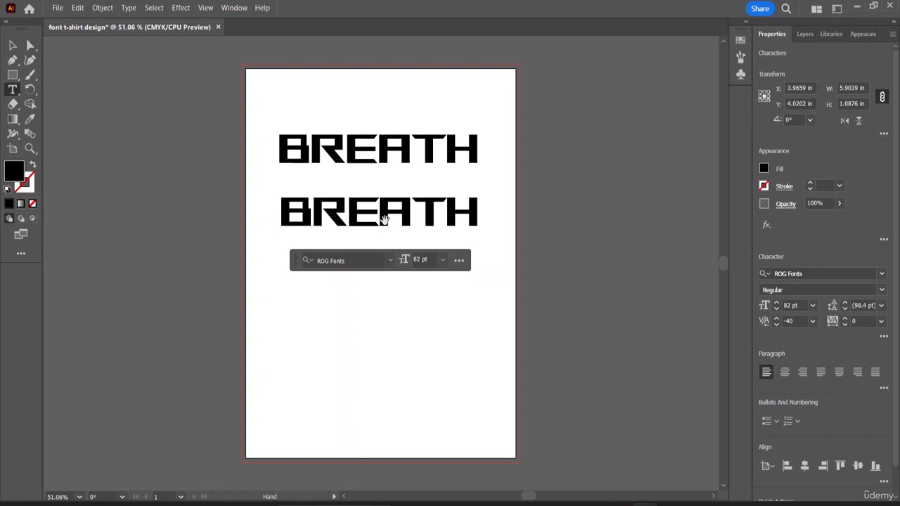
{"action": "key", "text": "alt+Left"}
{"action": "key", "text": "alt+Right"}
- Tighten the lower BREATH text's kerning to -40 between R and E, and to -20 between B and R
{"action": "left_click", "coordinate": [348, 207]}
{"action": "key", "text": "alt+Left"}
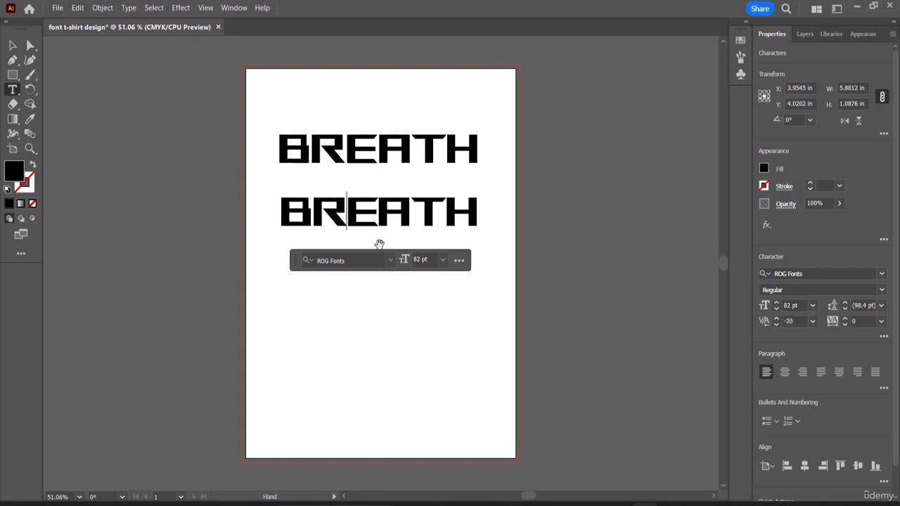
{"action": "key", "text": "alt+Left"}
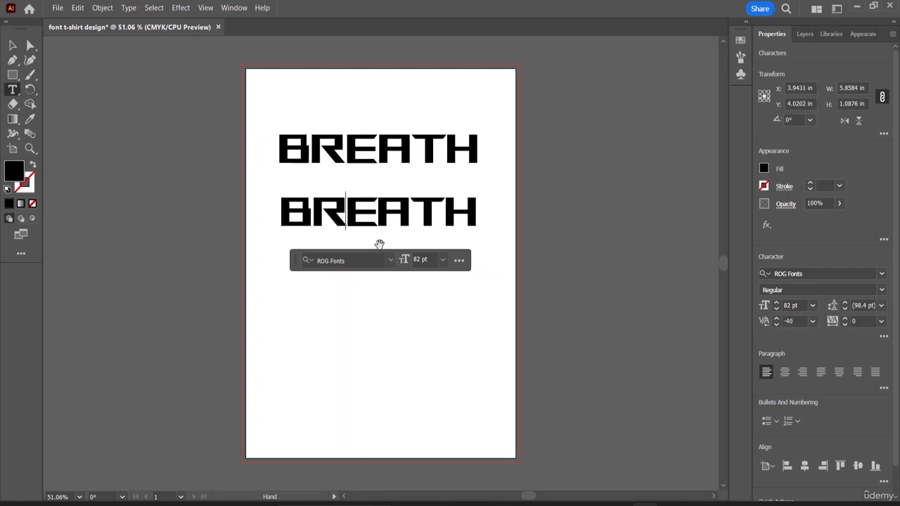
{"action": "left_click", "coordinate": [313, 218]}
{"action": "key", "text": "alt+Left"}
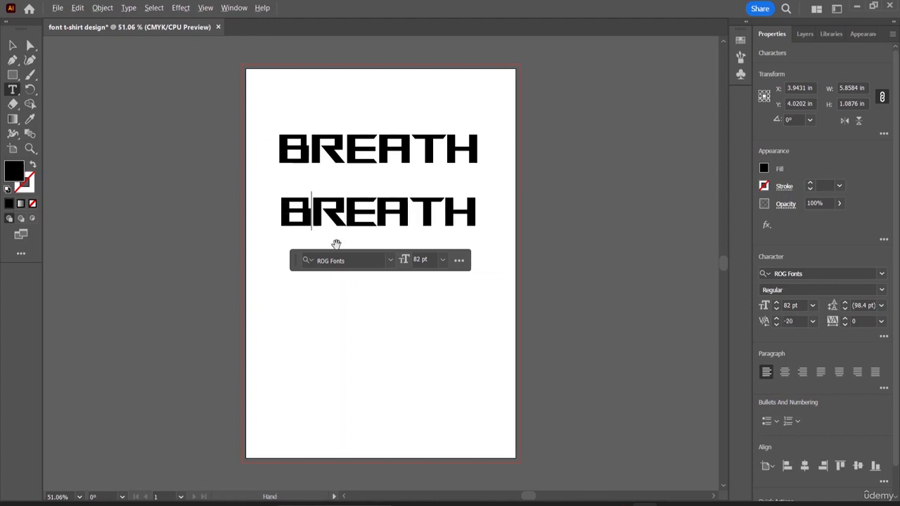
- Tighten the lower BREATH text's kerning further between B and R, and to -60 between T and H
{"action": "key", "text": "alt+Left"}
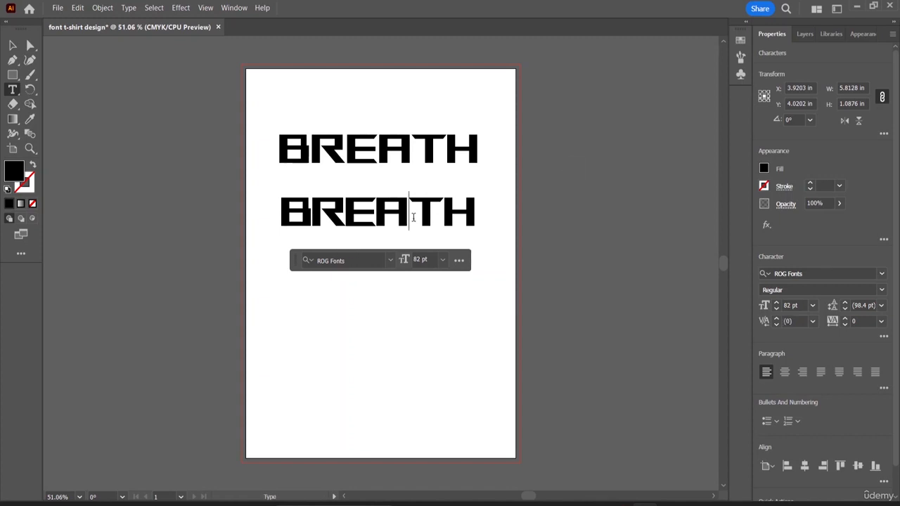
{"action": "key", "text": "Right"}
{"action": "key", "text": "Right"}
{"action": "key", "text": "Right"}
{"action": "key", "text": "alt+Left"}
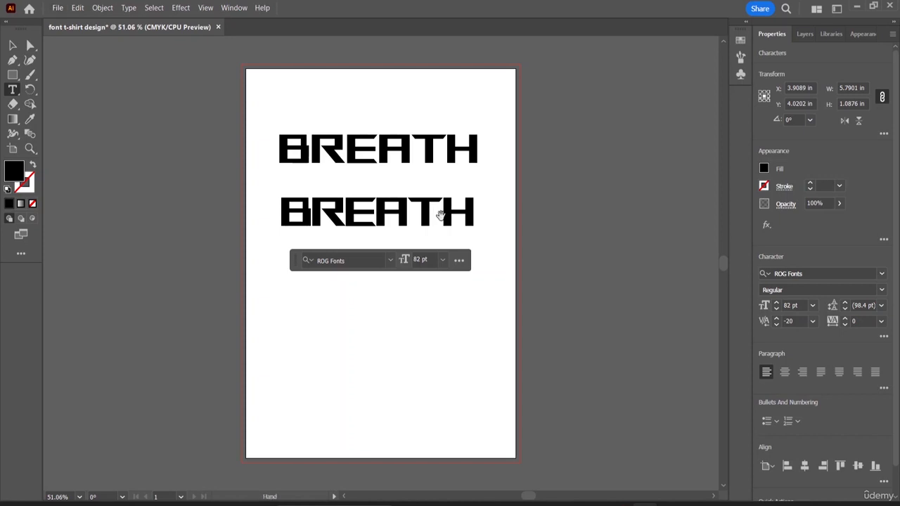
{"action": "key", "text": "alt+Left"}
{"action": "key", "text": "alt+Left"}
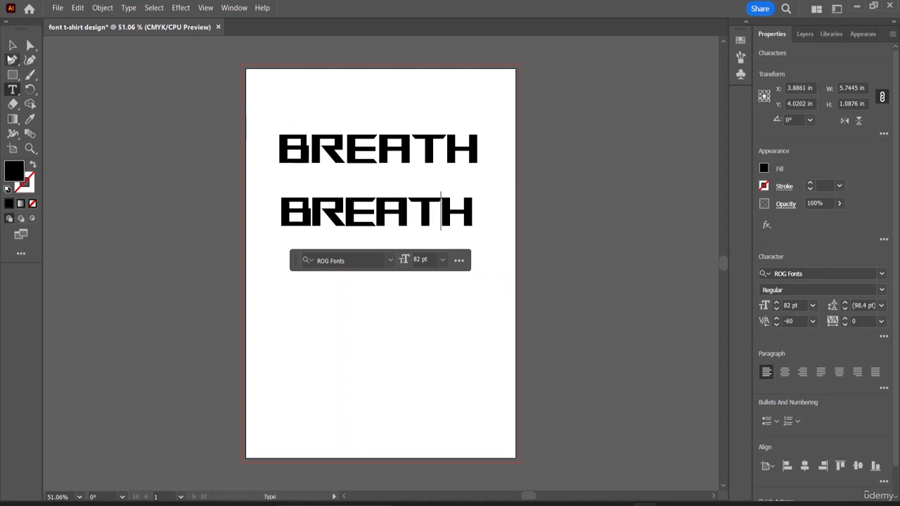
{"action": "left_click", "coordinate": [13, 45]}
{"action": "right_click", "coordinate": [344, 206]}
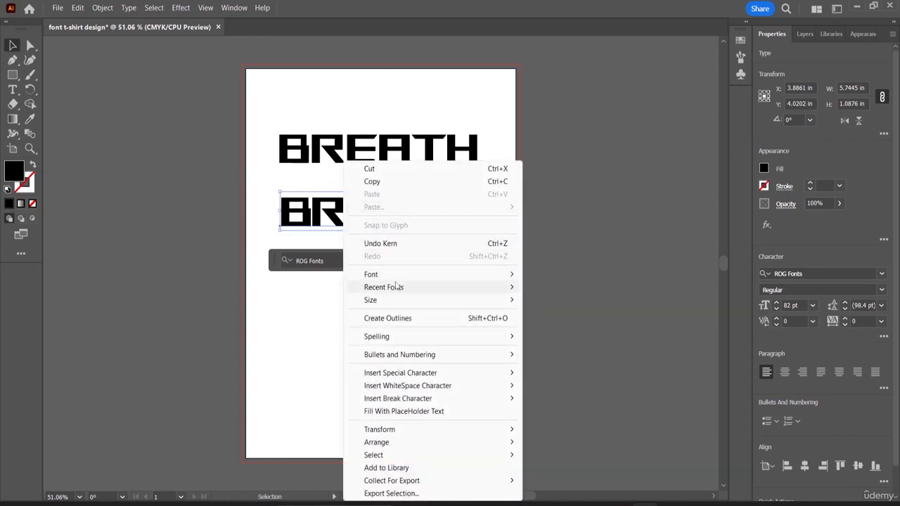
{"action": "mouse_move", "coordinate": [405, 339]}
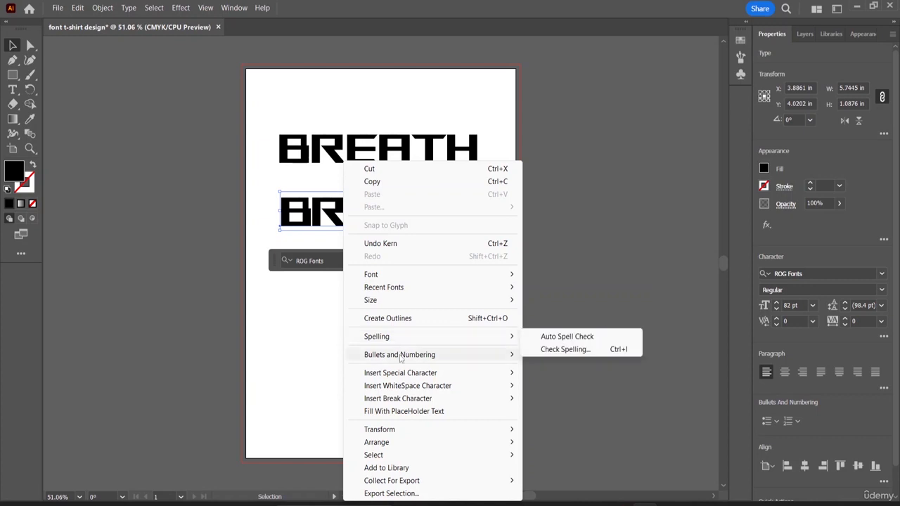
{"action": "mouse_move", "coordinate": [400, 379]}
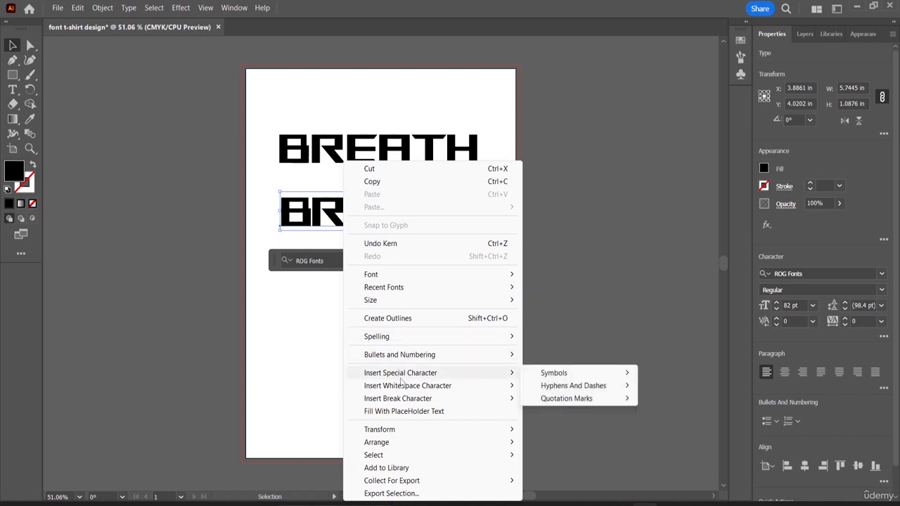
{"action": "mouse_move", "coordinate": [613, 378]}
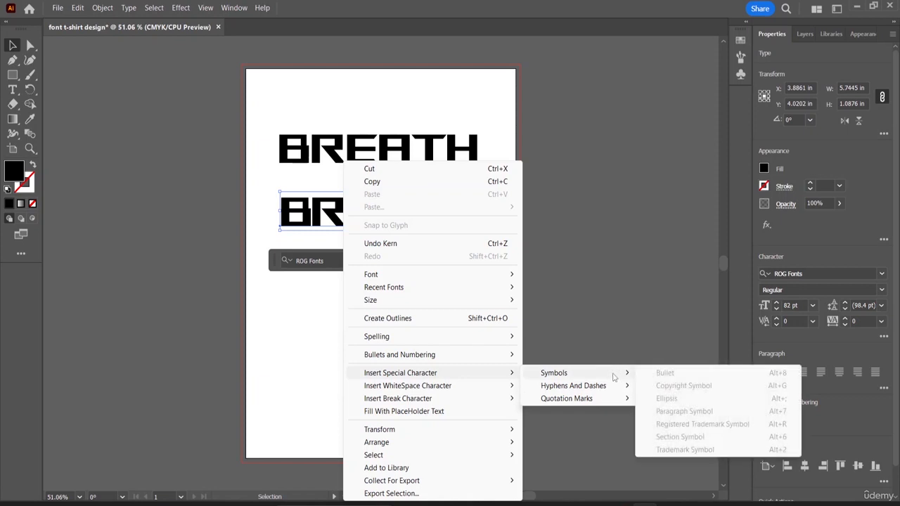
{"action": "mouse_move", "coordinate": [492, 401]}
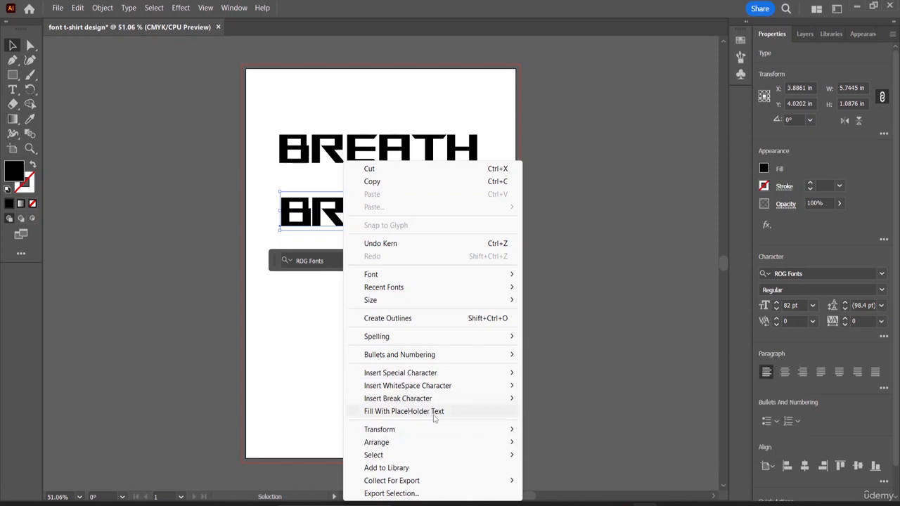
{"action": "left_click", "coordinate": [584, 374]}
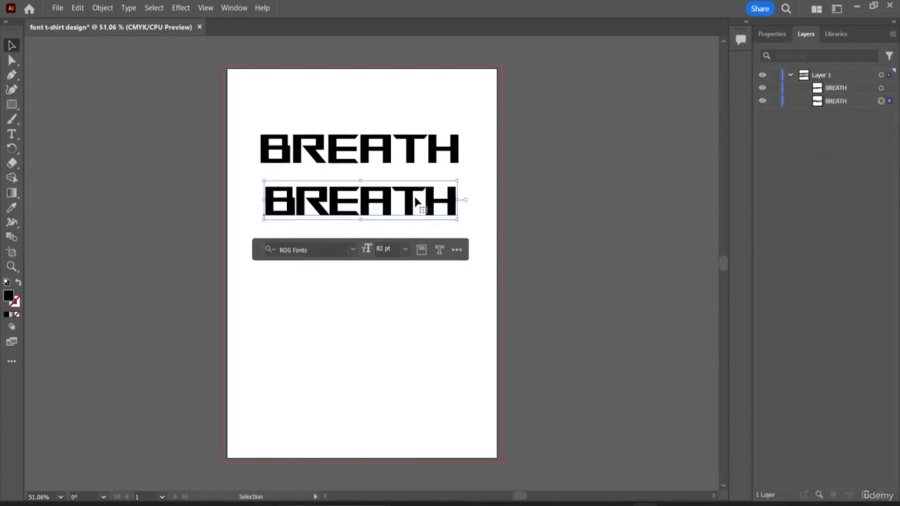
- Expand the lower BREATH text into editable shapes with Object and Fill enabled
{"action": "left_click", "coordinate": [102, 7]}
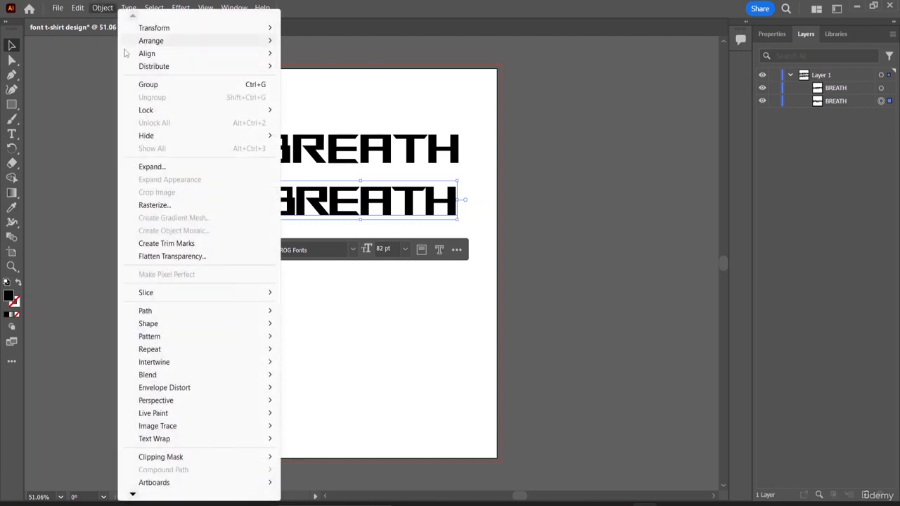
{"action": "left_click", "coordinate": [153, 169]}
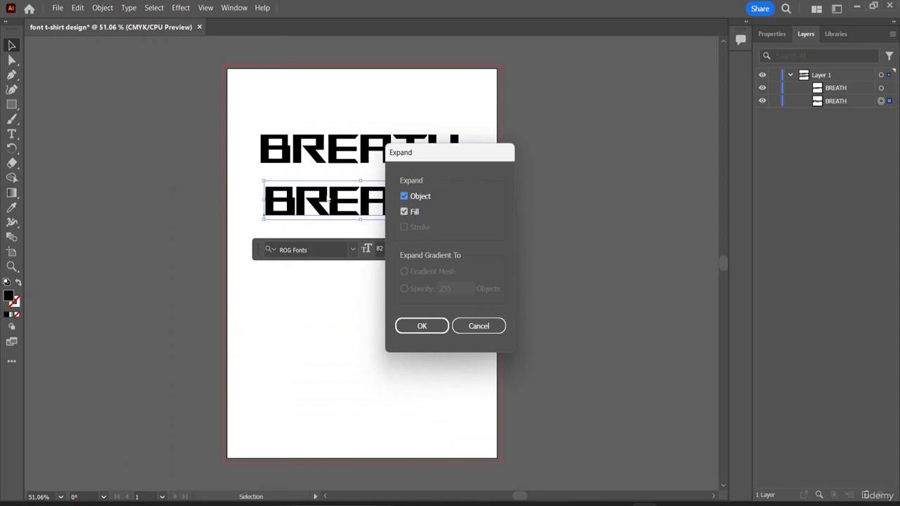
{"action": "left_click", "coordinate": [429, 329]}
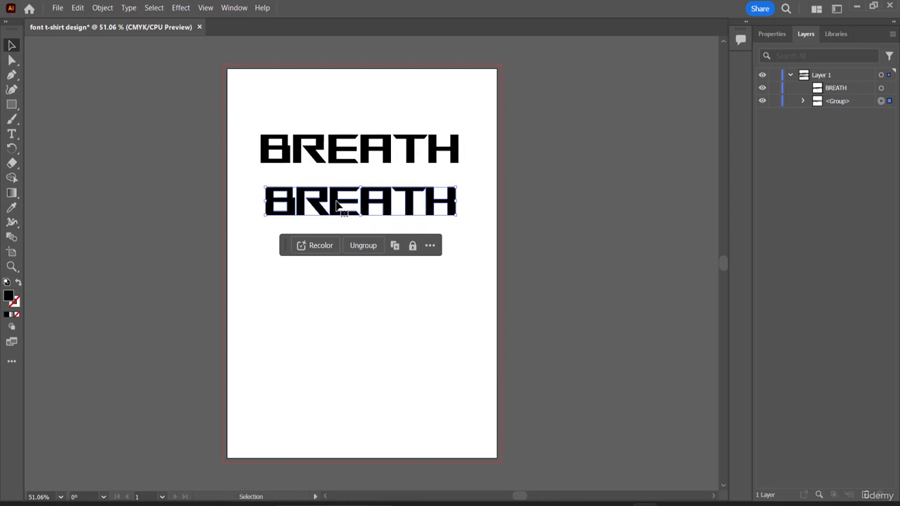
- Isolate the expanded lower BREATH group and try shifting its E slightly to the right
{"action": "double_click", "coordinate": [336, 204]}
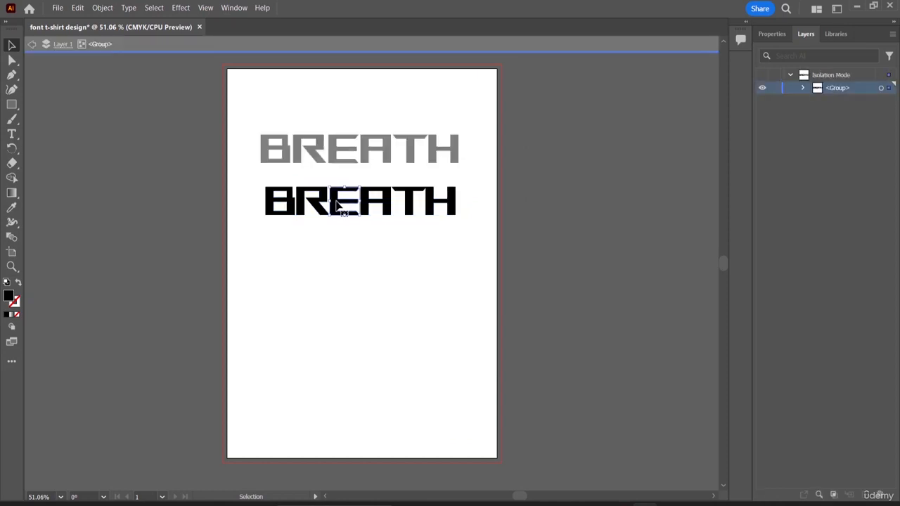
{"action": "mouse_move", "coordinate": [337, 204]}
{"action": "left_mouse_down"}
{"action": "mouse_move", "coordinate": [338, 241]}
{"action": "mouse_move", "coordinate": [347, 238]}
{"action": "mouse_move", "coordinate": [342, 203]}
{"action": "left_mouse_up"}
{"action": "left_click", "coordinate": [375, 244]}
{"action": "key", "text": "ctrl+z"}
{"action": "key", "text": "ctrl+shift+z"}
{"action": "left_click", "coordinate": [380, 264]}
{"action": "key", "text": "a"}
{"action": "key", "text": "ctrl+equal"}
{"action": "key", "text": "ctrl+equal"}
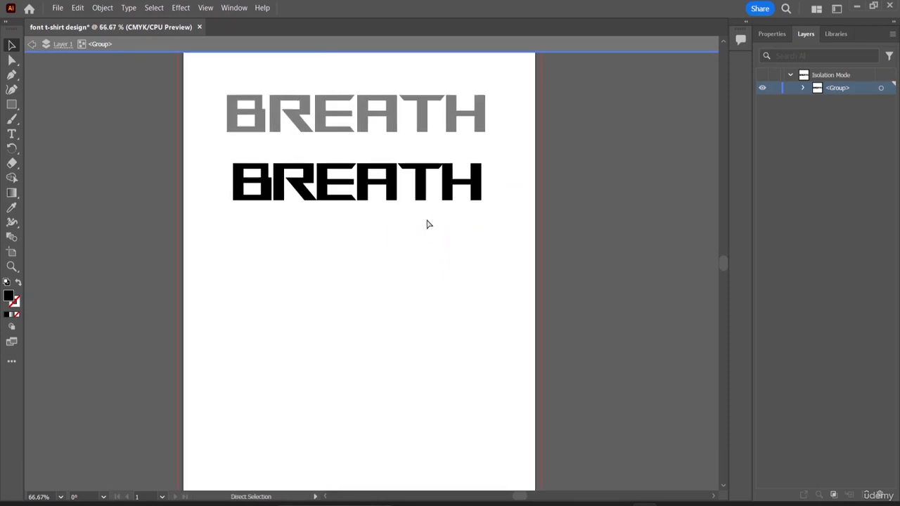
{"action": "scroll", "coordinate": [426, 224], "scroll_direction": "up", "scroll_amount": 3}
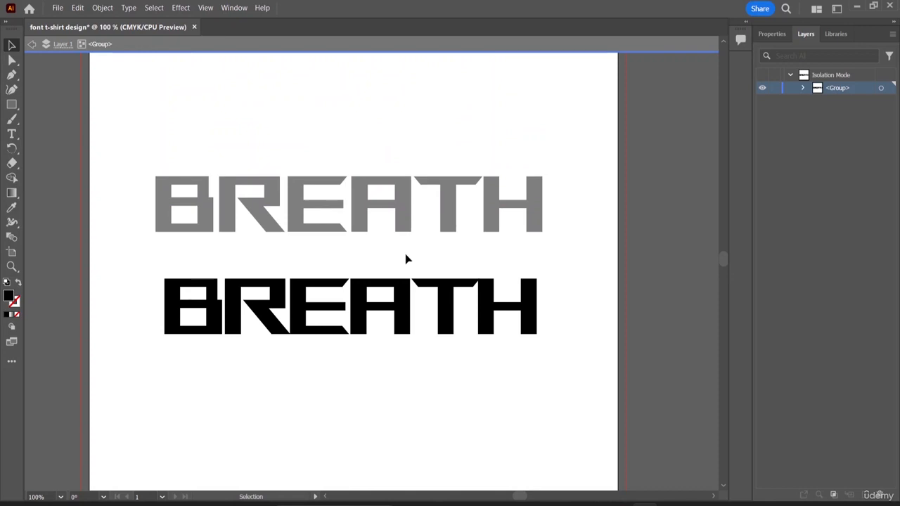
{"action": "left_click", "coordinate": [472, 290]}
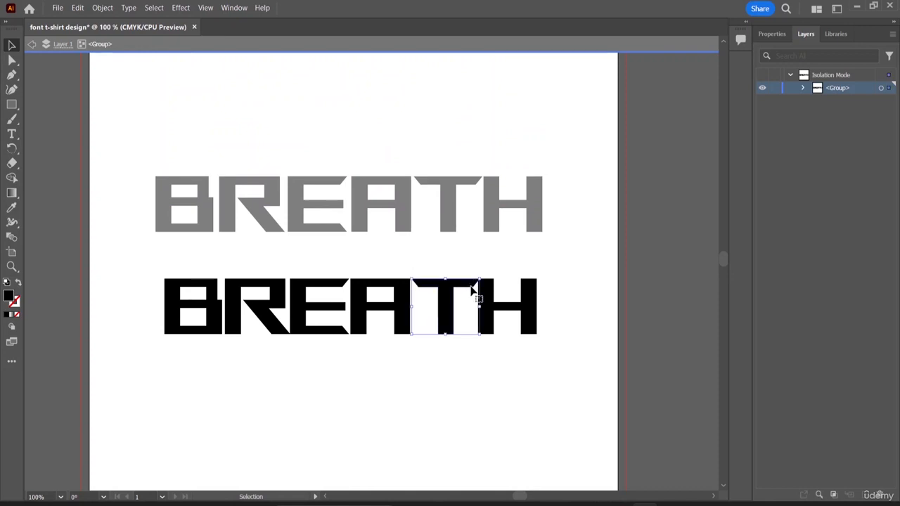
{"action": "double_click", "coordinate": [471, 290]}
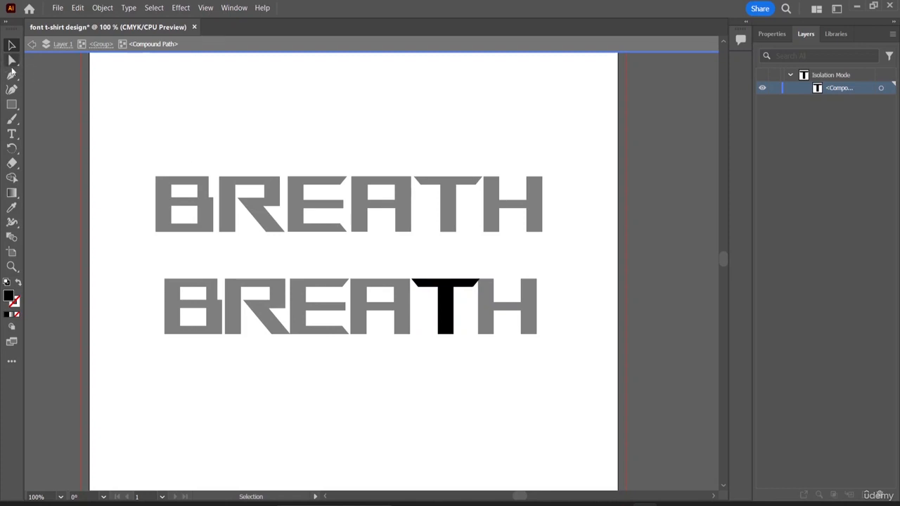
- Exit isolation mode and use Direct Selection to extend the left end of the lower T's crossbar over the A
{"action": "left_click", "coordinate": [11, 62]}
{"action": "left_click_drag", "start_coordinate": [12, 62], "coordinate": [68, 66]}
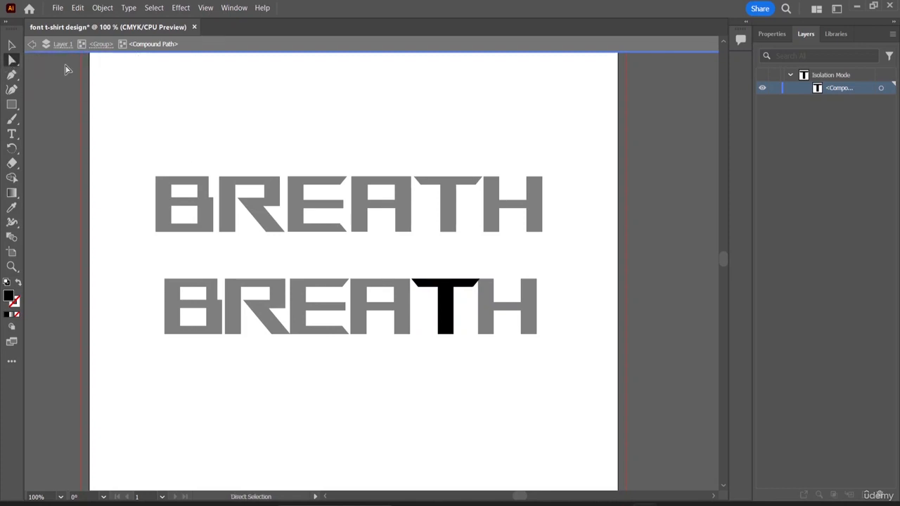
{"action": "double_click", "coordinate": [64, 193]}
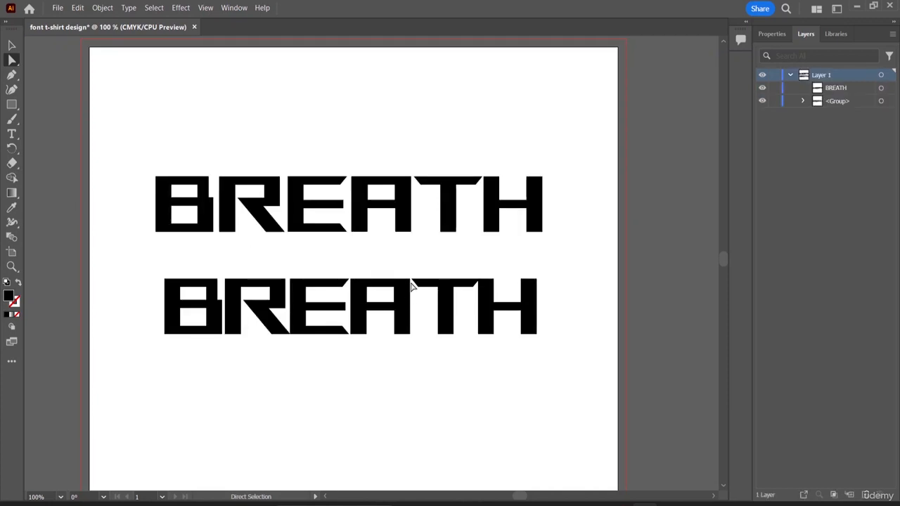
{"action": "left_click", "coordinate": [407, 293]}
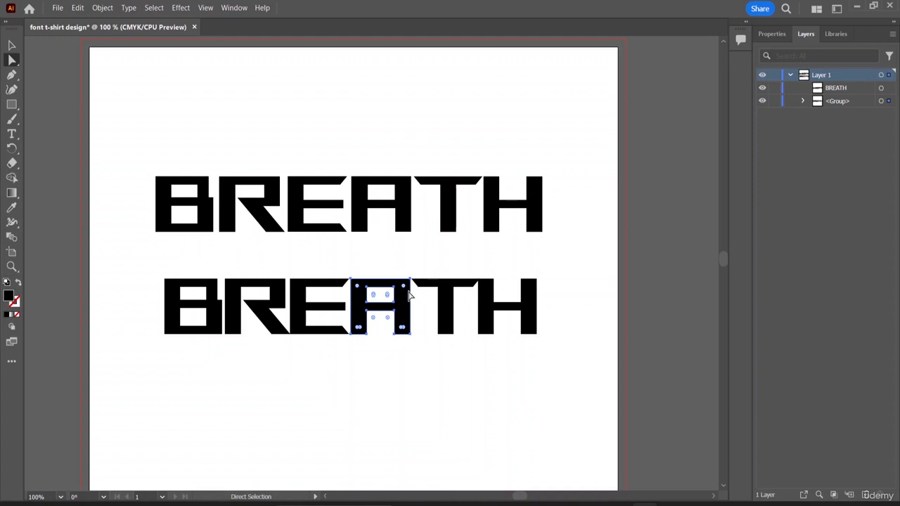
{"action": "left_click", "coordinate": [418, 295]}
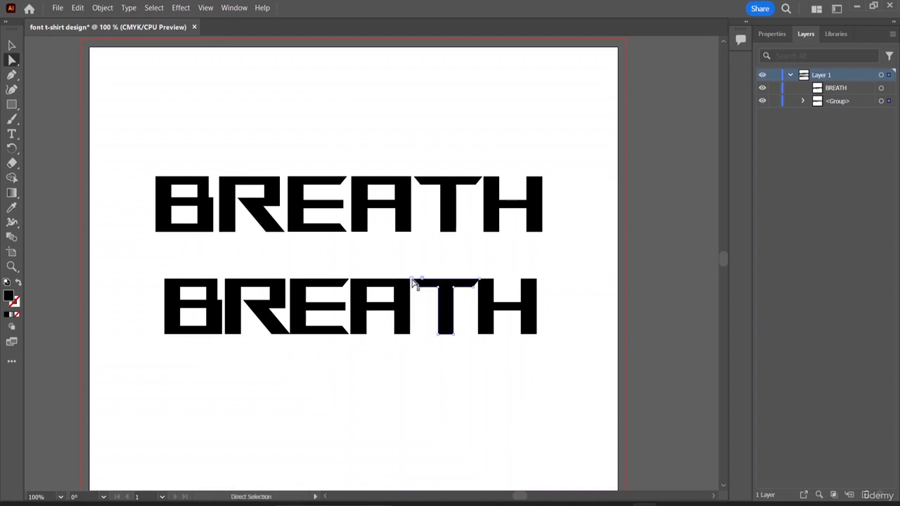
{"action": "left_click", "coordinate": [413, 279], "text": "shift"}
{"action": "left_click_drag", "start_coordinate": [412, 288], "coordinate": [392, 284]}
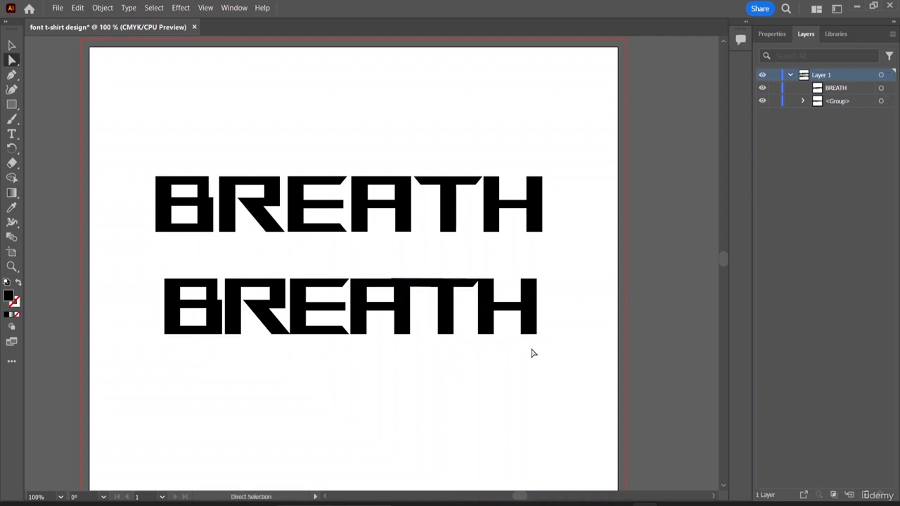
- Nudge the lower T vertically to line up its extended crossbar with the top edge of the A, and deselect it
{"action": "left_click", "coordinate": [433, 291]}
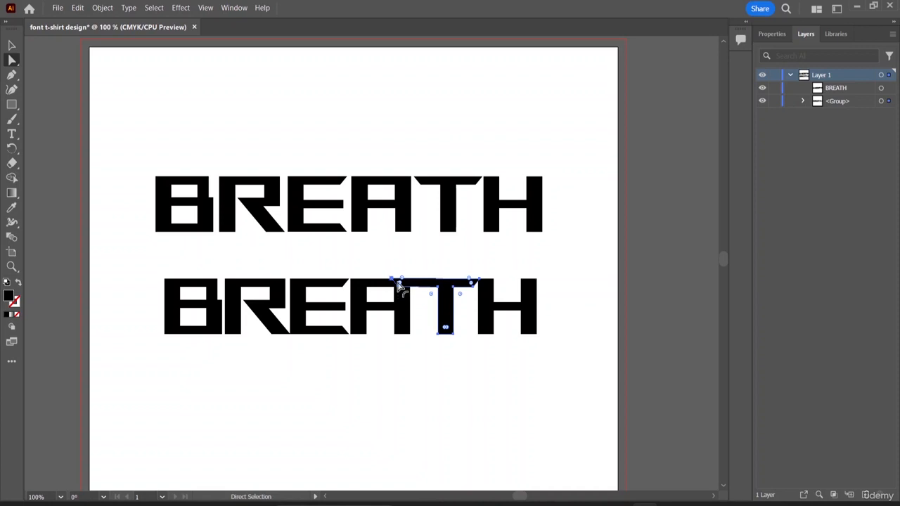
{"action": "key", "text": "ctrl"}
{"action": "key", "text": "ctrl+plus"}
{"action": "key", "text": "ctrl+plus"}
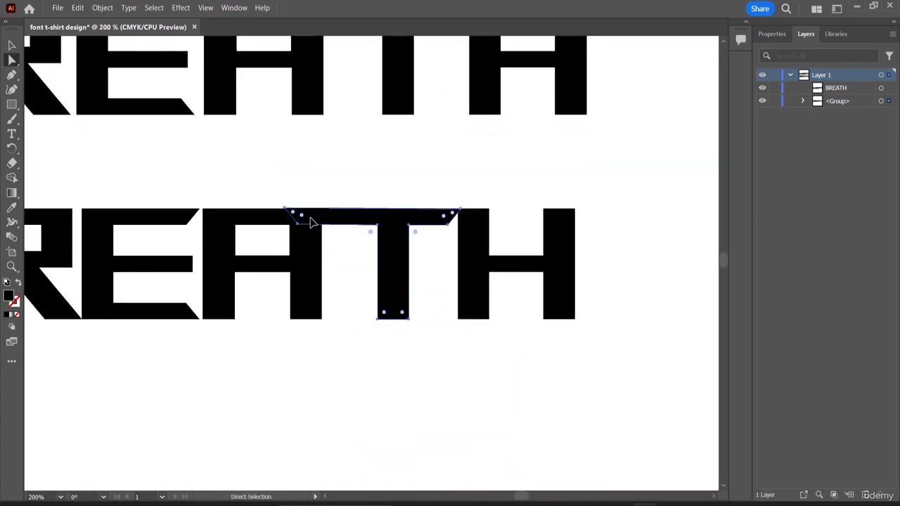
{"action": "mouse_move", "coordinate": [311, 223]}
{"action": "left_mouse_down"}
{"action": "mouse_move", "coordinate": [313, 233]}
{"action": "mouse_move", "coordinate": [312, 223]}
{"action": "left_mouse_up"}
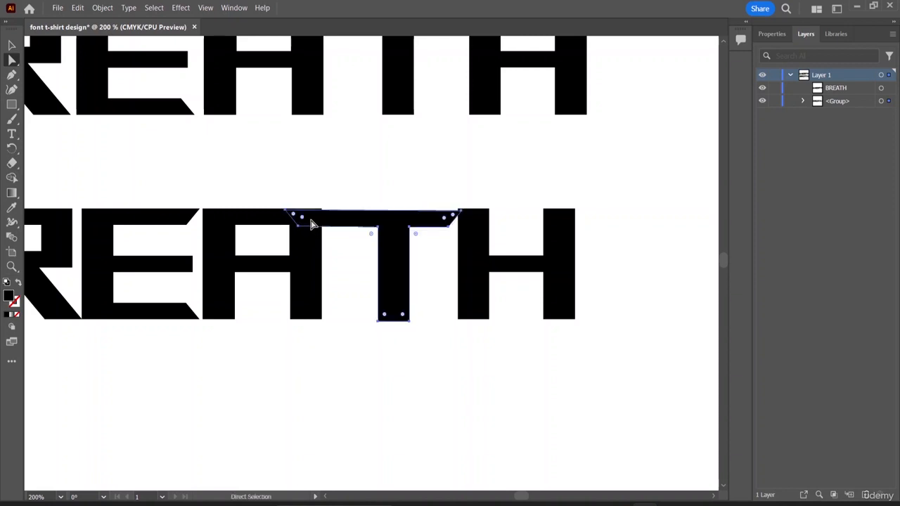
{"action": "left_click", "coordinate": [348, 191]}
{"action": "left_click", "coordinate": [359, 224]}
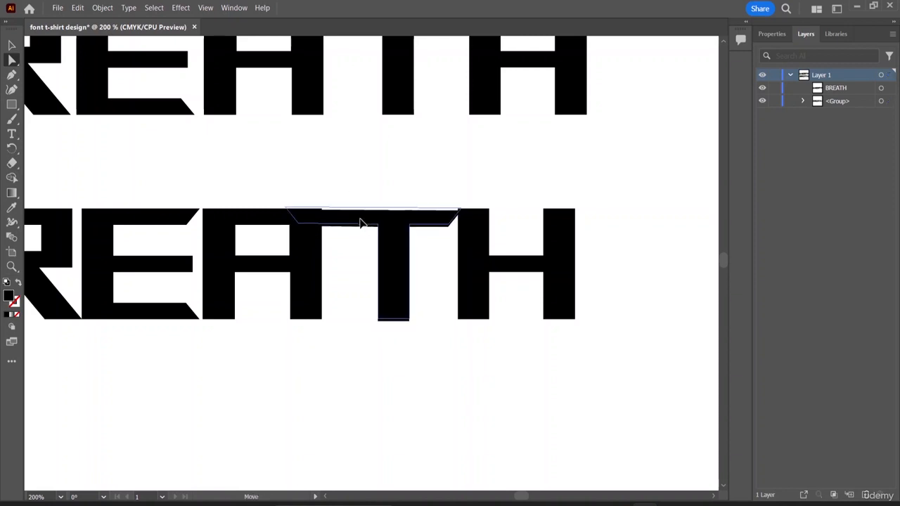
{"action": "left_click_drag", "start_coordinate": [360, 221], "coordinate": [360, 220]}
{"action": "left_click", "coordinate": [367, 188]}
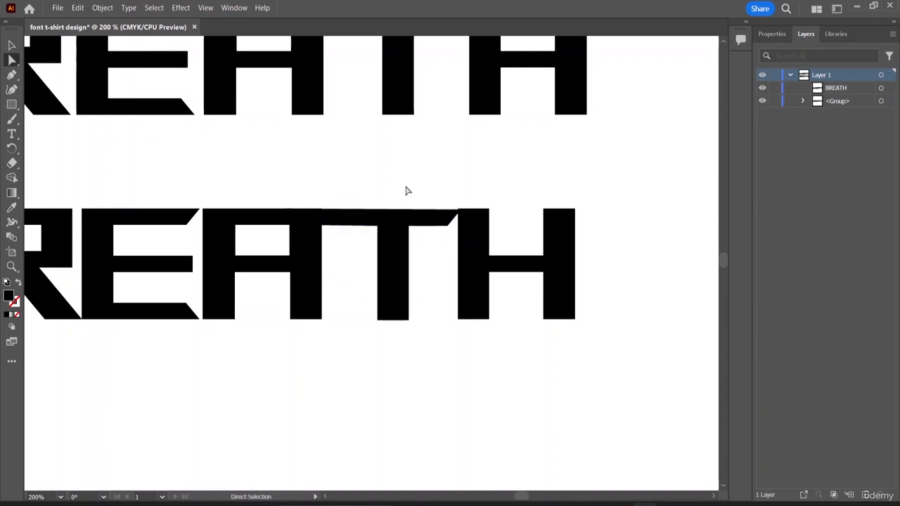
- Nudge the lower T into line and move the H left so it overlaps the slanted end of the T's crossbar
{"action": "left_click", "coordinate": [447, 221]}
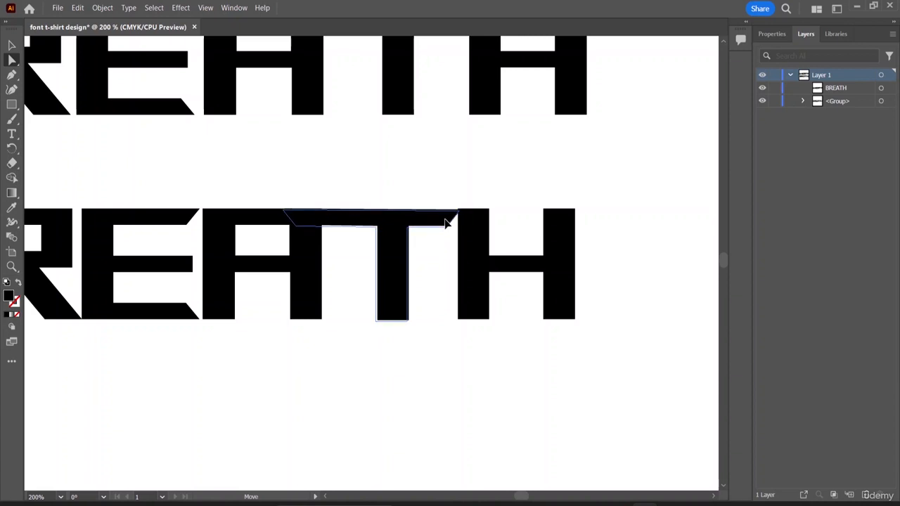
{"action": "left_click_drag", "start_coordinate": [447, 222], "coordinate": [473, 243]}
{"action": "left_click", "coordinate": [465, 189]}
{"action": "left_click", "coordinate": [533, 184]}
{"action": "left_click", "coordinate": [450, 188]}
- Nudge the lower H slightly further left and up to cover the remaining bevel of the T's crossbar, and deselect it
{"action": "key", "text": "ctrl+plus"}
{"action": "key", "text": "ctrl+plus"}
{"action": "key", "text": "ctrl+plus"}
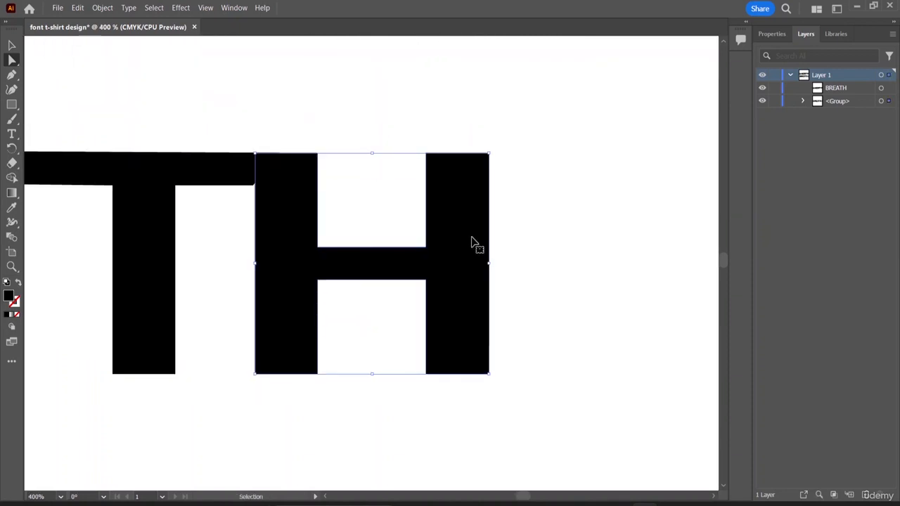
{"action": "key", "text": "a"}
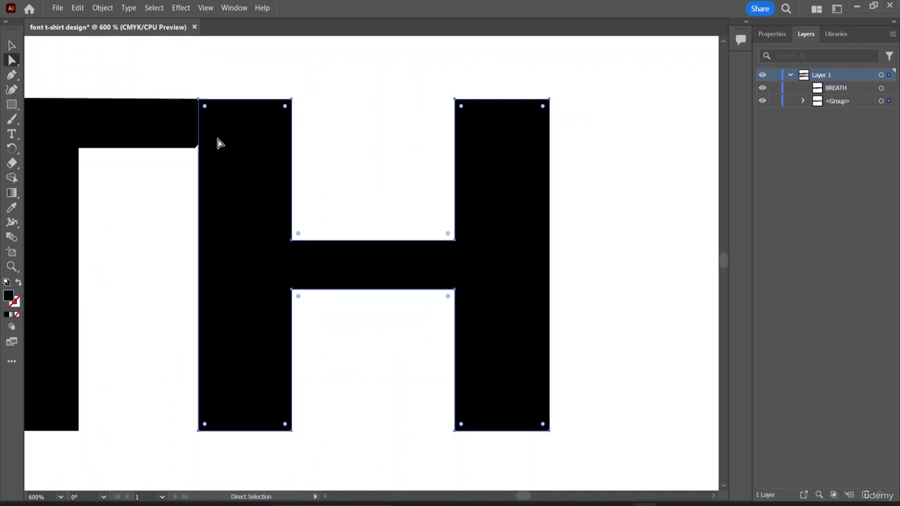
{"action": "mouse_move", "coordinate": [217, 143]}
{"action": "left_mouse_down"}
{"action": "mouse_move", "coordinate": [222, 134]}
{"action": "mouse_move", "coordinate": [215, 139]}
{"action": "left_mouse_up"}
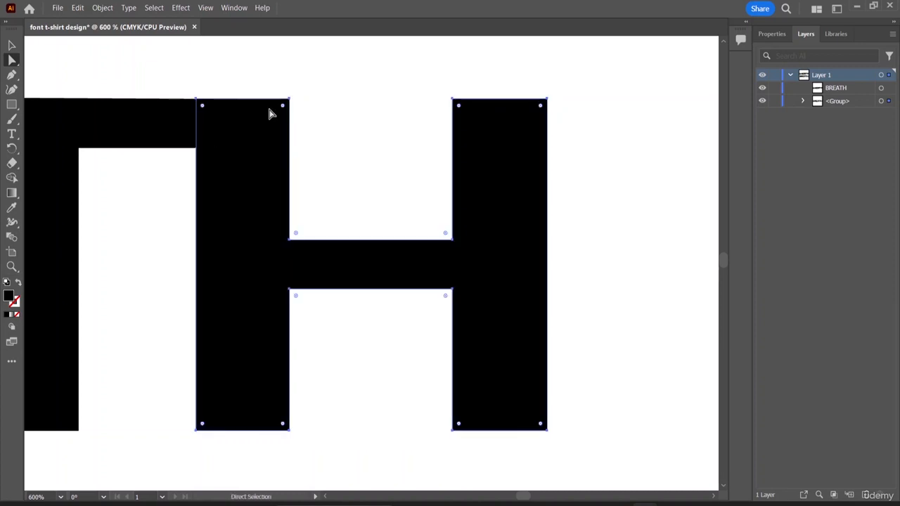
{"action": "left_click", "coordinate": [341, 120]}
{"action": "key", "text": "v"}
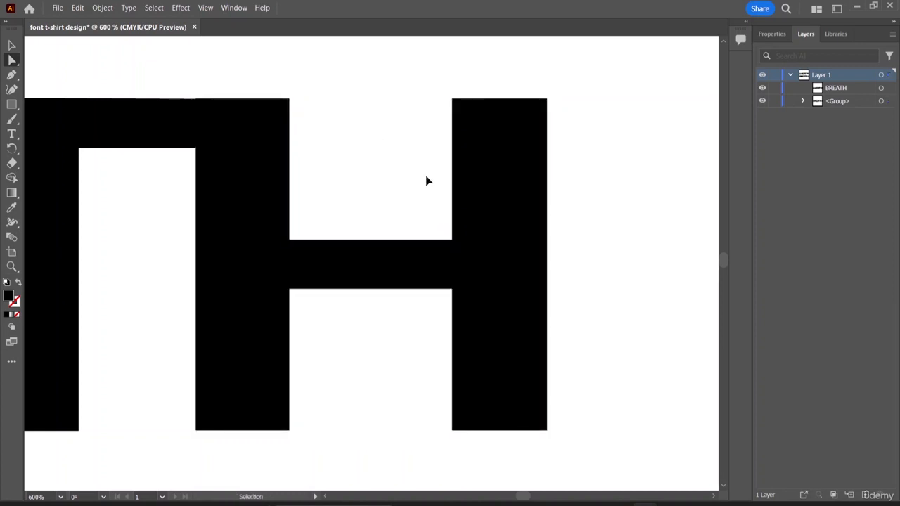
- Square off the slanted end of the lower E's top arm by moving its inner corner anchor with Direct Selection
{"action": "key", "text": "ctrl+minus"}
{"action": "key", "text": "ctrl+minus"}
{"action": "key", "text": "ctrl+minus"}
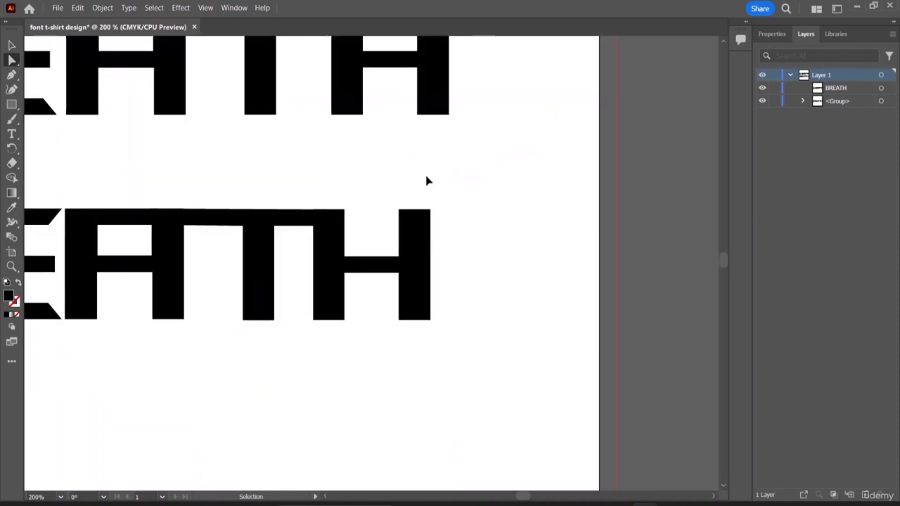
{"action": "key", "text": "ctrl+minus"}
{"action": "key", "text": "a"}
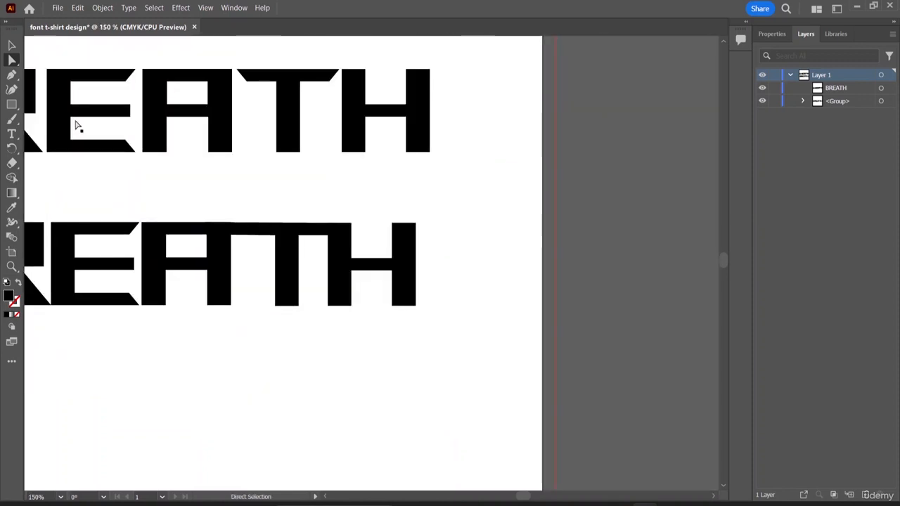
{"action": "left_click", "coordinate": [127, 241]}
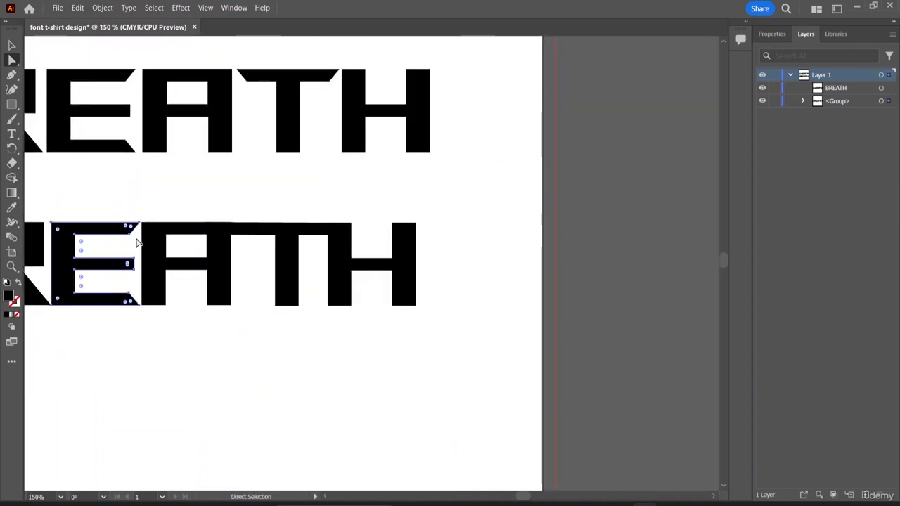
{"action": "left_click", "coordinate": [129, 237]}
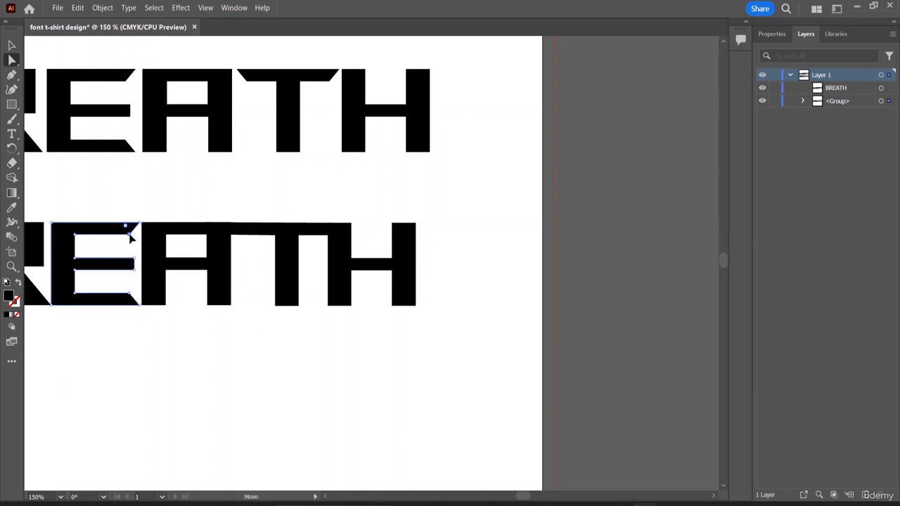
{"action": "left_click_drag", "start_coordinate": [130, 239], "coordinate": [141, 239]}
{"action": "left_click_drag", "start_coordinate": [141, 239], "coordinate": [141, 239]}
{"action": "left_click", "coordinate": [140, 239]}
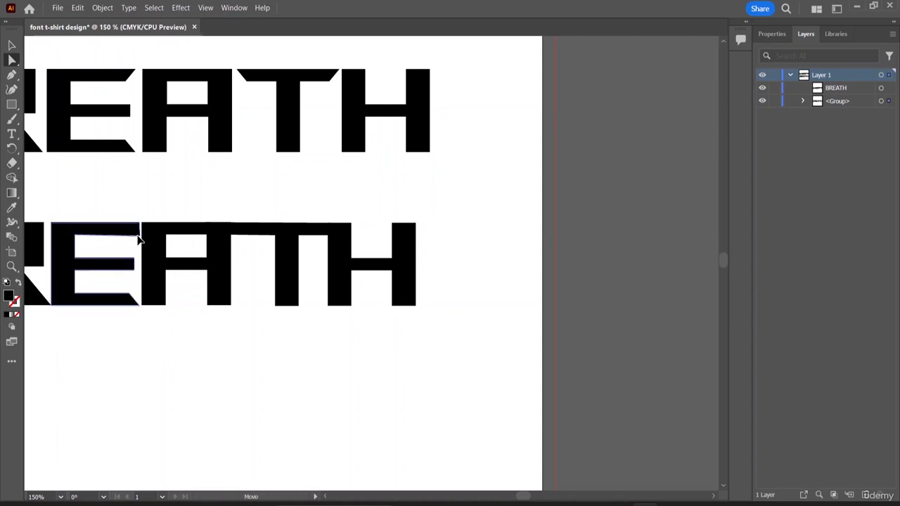
{"action": "left_click", "coordinate": [140, 239]}
{"action": "left_click_drag", "start_coordinate": [140, 238], "coordinate": [140, 236]}
- Move the lower E right so its arms overlap the A's left stem and the bottom arm's bevel is covered
{"action": "left_click", "coordinate": [134, 248]}
{"action": "left_click", "coordinate": [137, 238]}
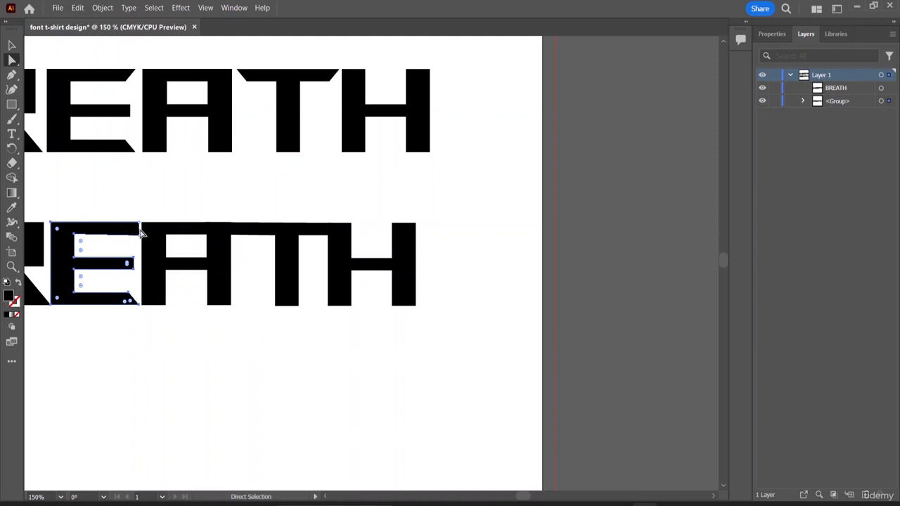
{"action": "left_click_drag", "start_coordinate": [141, 233], "coordinate": [147, 233]}
{"action": "left_click", "coordinate": [155, 213]}
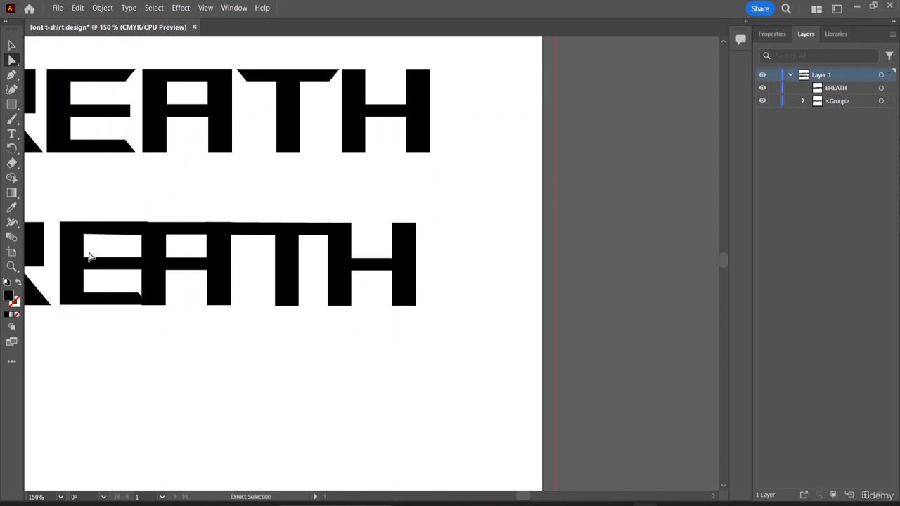
{"action": "scroll", "coordinate": [118, 200], "scroll_direction": "up", "scroll_amount": 1}
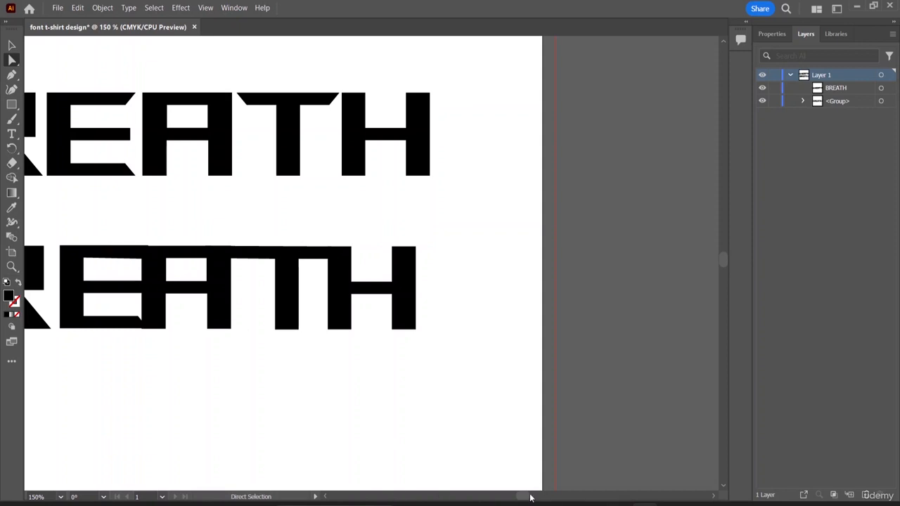
{"action": "left_click_drag", "start_coordinate": [530, 498], "coordinate": [516, 496]}
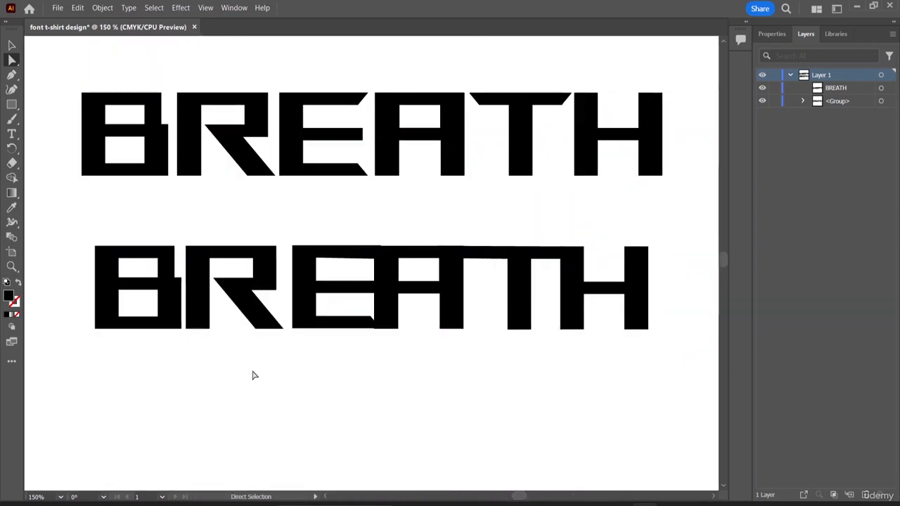
{"action": "left_click", "coordinate": [366, 324]}
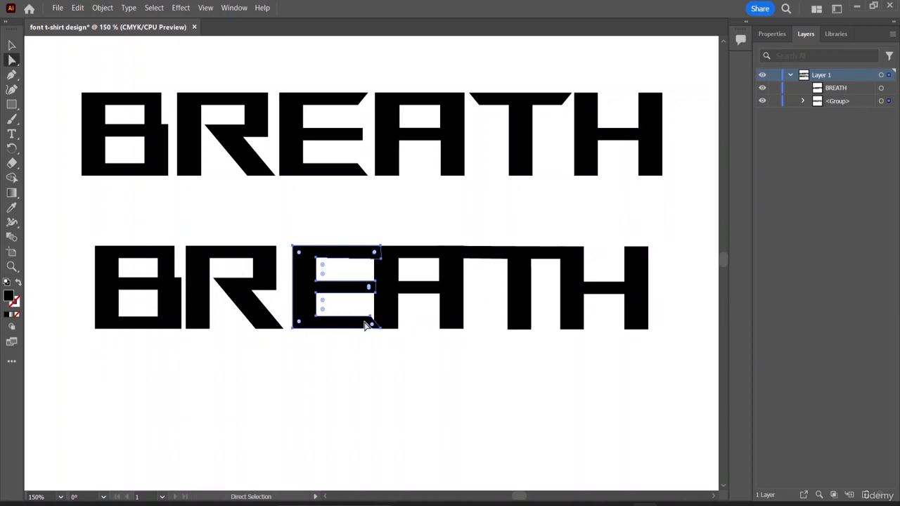
{"action": "left_click_drag", "start_coordinate": [306, 295], "coordinate": [313, 295]}
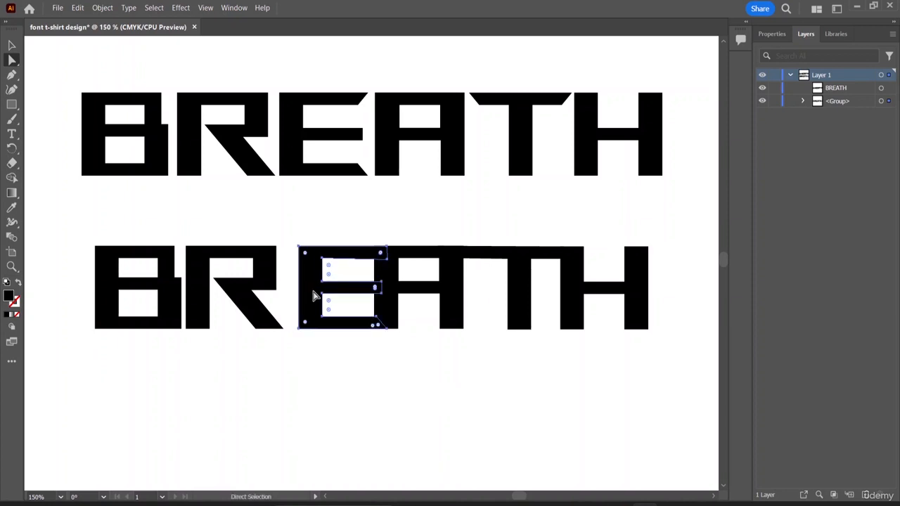
{"action": "left_click", "coordinate": [347, 376]}
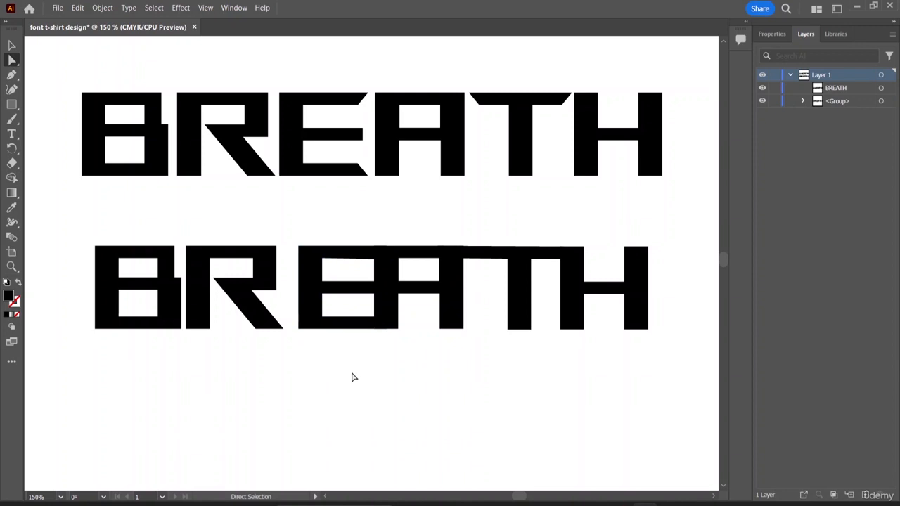
- Move the lower R right until its leg meets the E, and shift the B right to sit close beside the R
{"action": "left_click", "coordinate": [236, 291]}
{"action": "left_click_drag", "start_coordinate": [237, 291], "coordinate": [249, 291]}
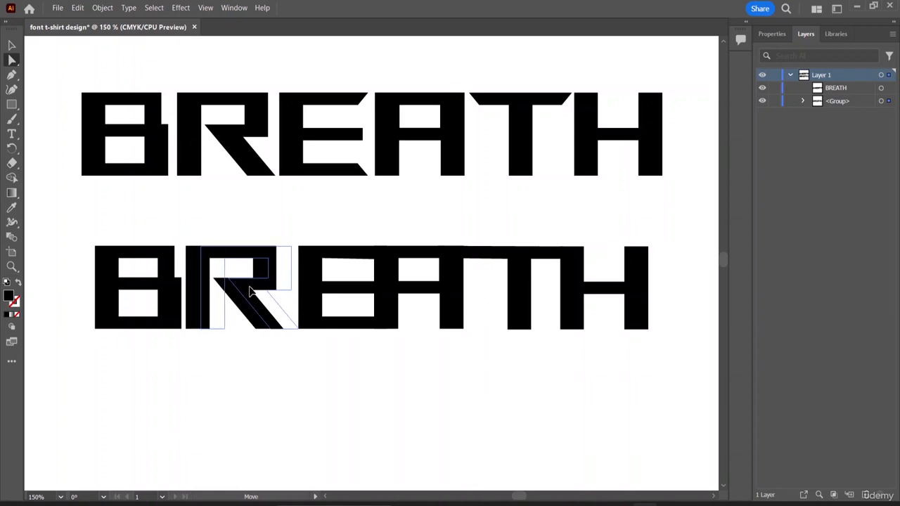
{"action": "left_click", "coordinate": [261, 353]}
{"action": "left_click", "coordinate": [175, 306]}
{"action": "left_click_drag", "start_coordinate": [175, 305], "coordinate": [188, 302]}
{"action": "left_click", "coordinate": [254, 367]}
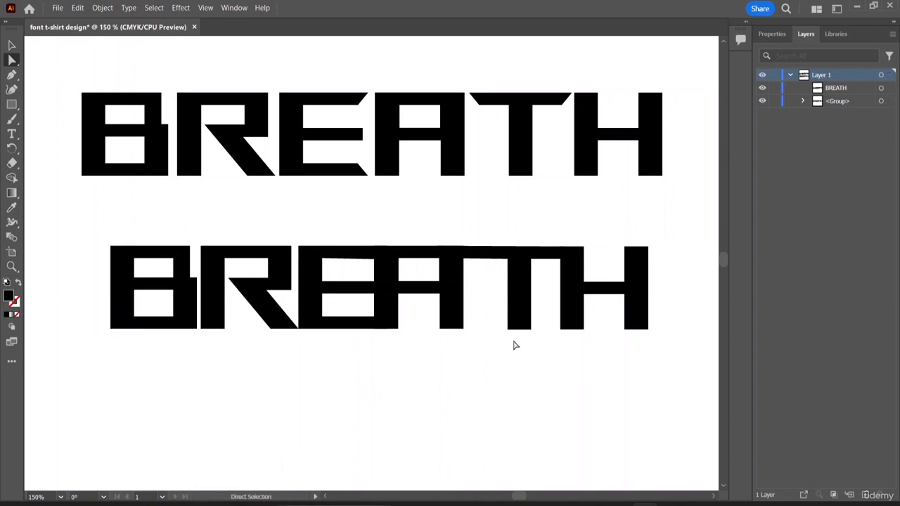
- Offset the lower A's path by 0.075 in with Miter joins, and deselect it
{"action": "left_click", "coordinate": [389, 315]}
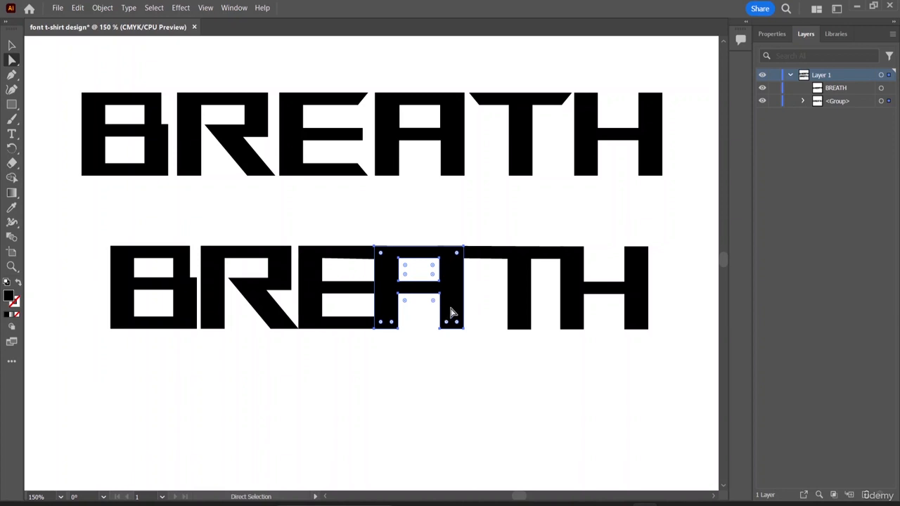
{"action": "left_click", "coordinate": [532, 418]}
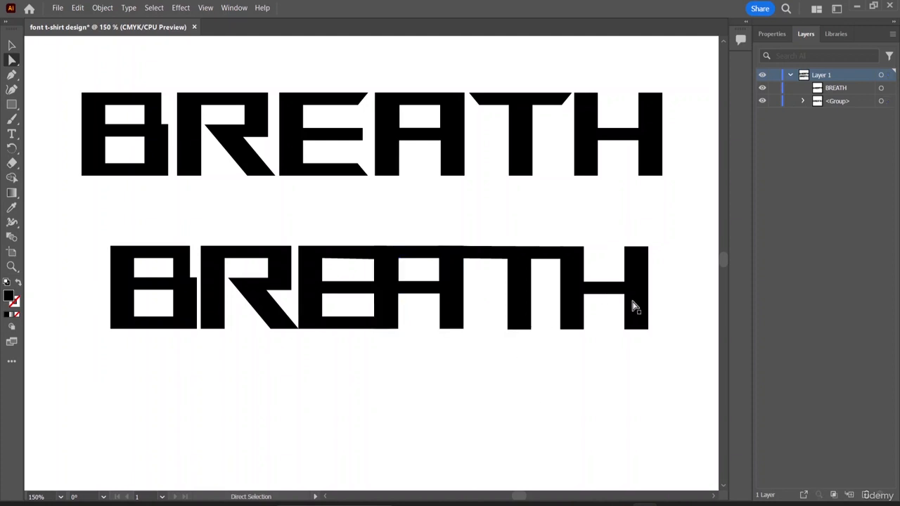
{"action": "left_click", "coordinate": [395, 294]}
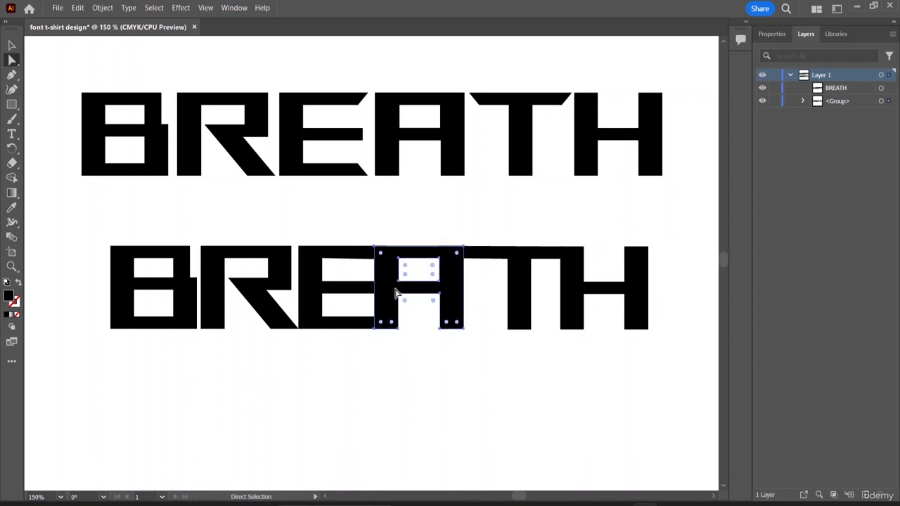
{"action": "left_click", "coordinate": [103, 8]}
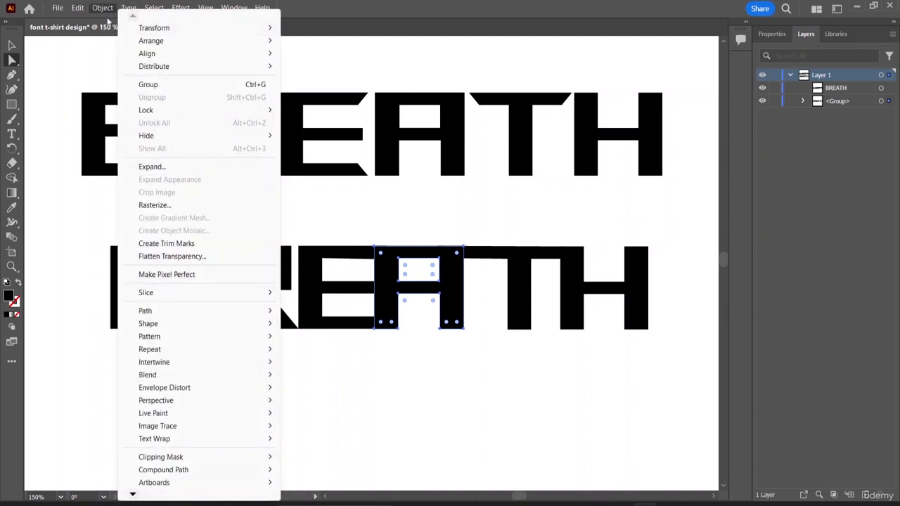
{"action": "mouse_move", "coordinate": [182, 310]}
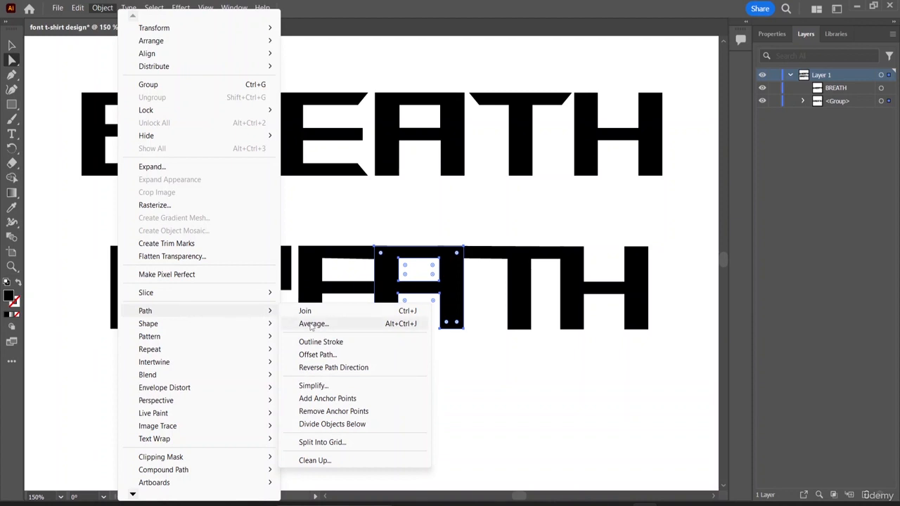
{"action": "left_click", "coordinate": [317, 355]}
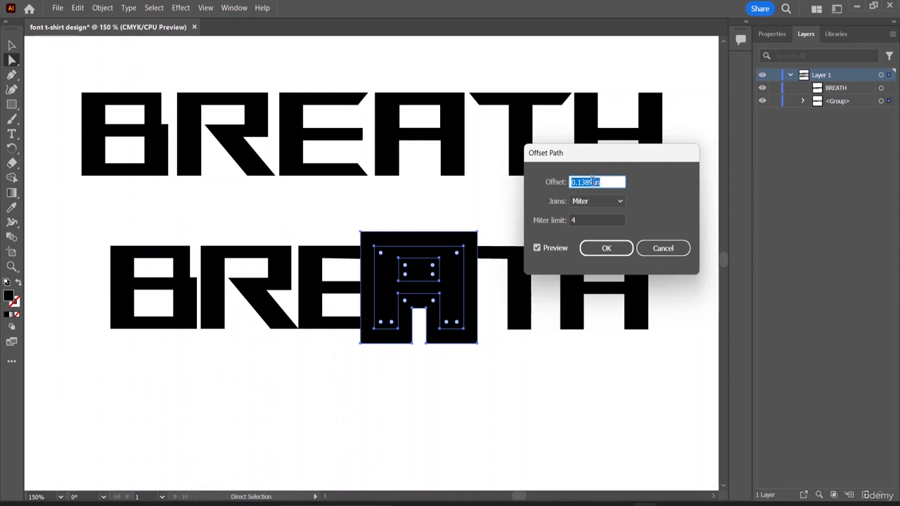
{"action": "left_click", "coordinate": [594, 182]}
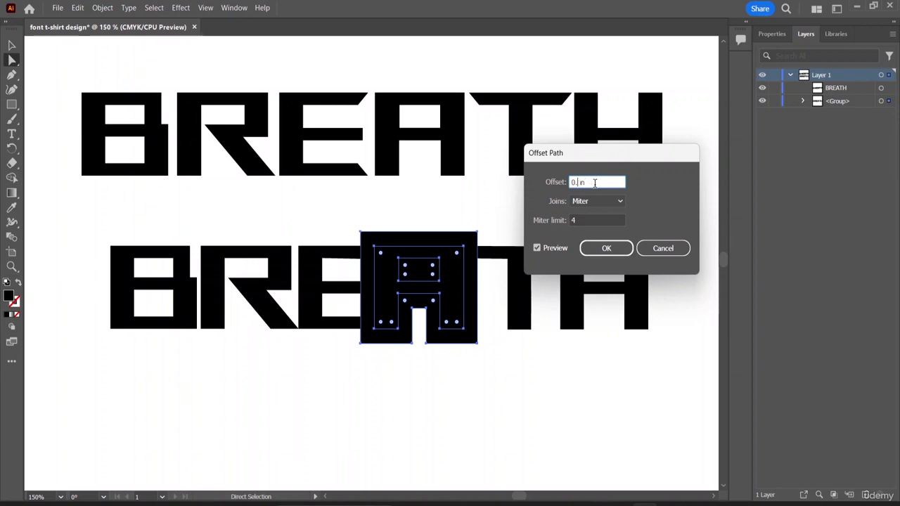
{"action": "type", "text": "075"}
{"action": "left_click", "coordinate": [603, 249]}
{"action": "left_click", "coordinate": [403, 340]}
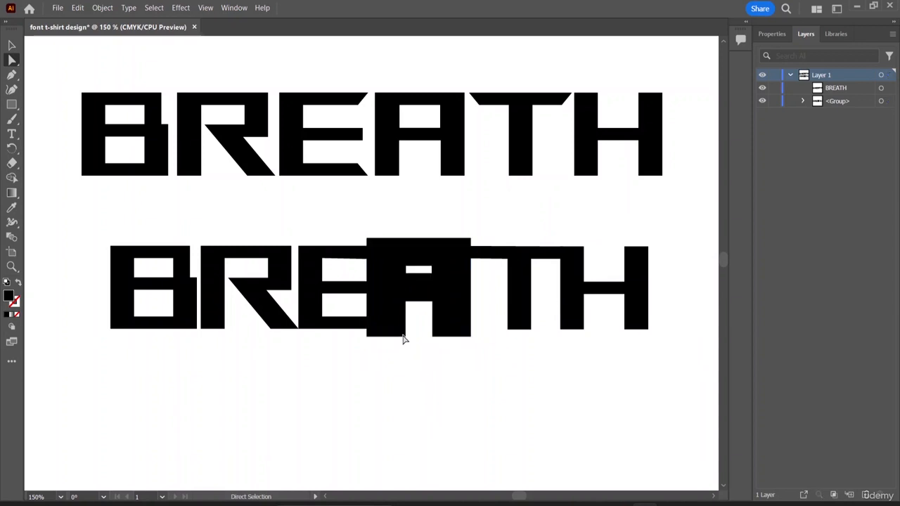
- Select the original A inside its offset shape and offset its path again by 0.075 in with Miter joins
{"action": "left_click", "coordinate": [379, 294]}
{"action": "left_click", "coordinate": [437, 359]}
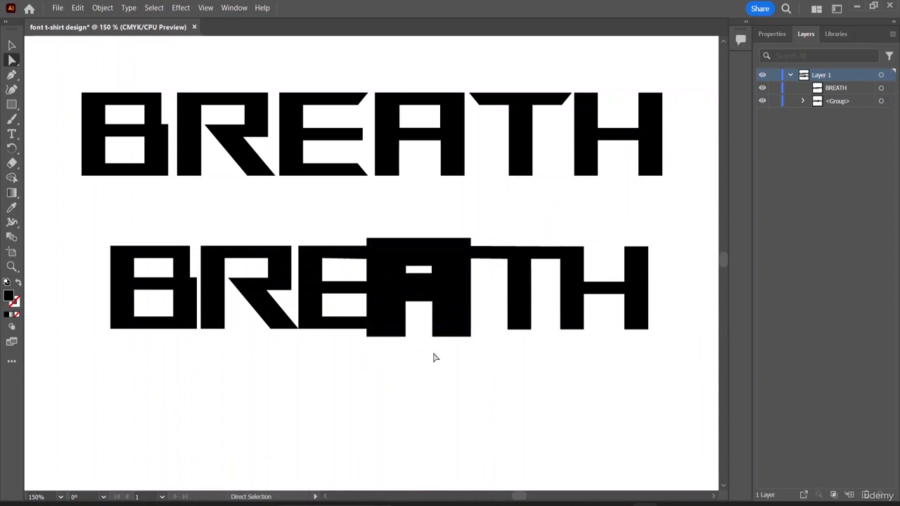
{"action": "left_click", "coordinate": [419, 295]}
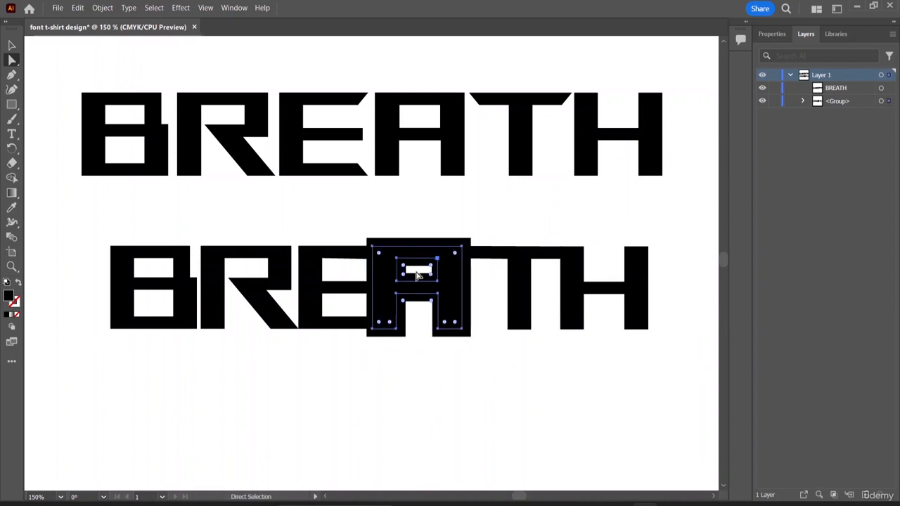
{"action": "left_click", "coordinate": [468, 259]}
{"action": "left_click", "coordinate": [445, 271]}
{"action": "left_click", "coordinate": [406, 244]}
{"action": "left_click", "coordinate": [398, 268]}
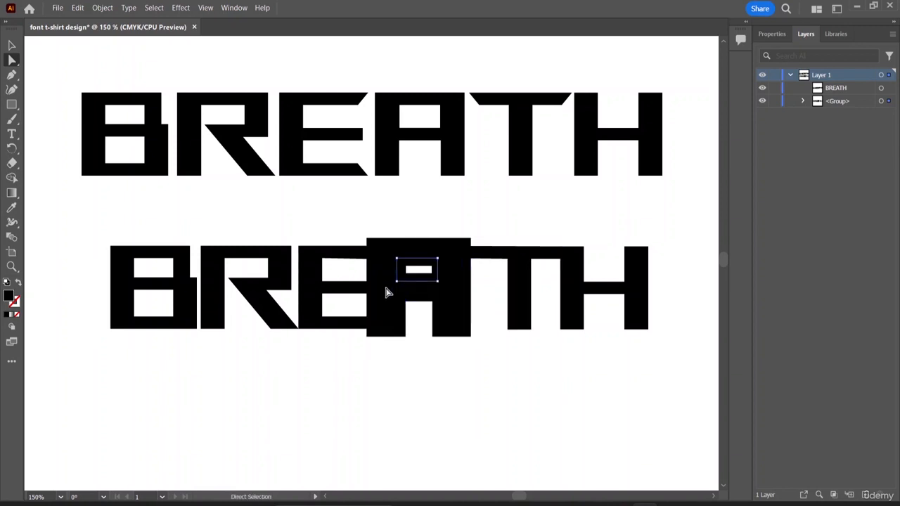
{"action": "left_click", "coordinate": [383, 284]}
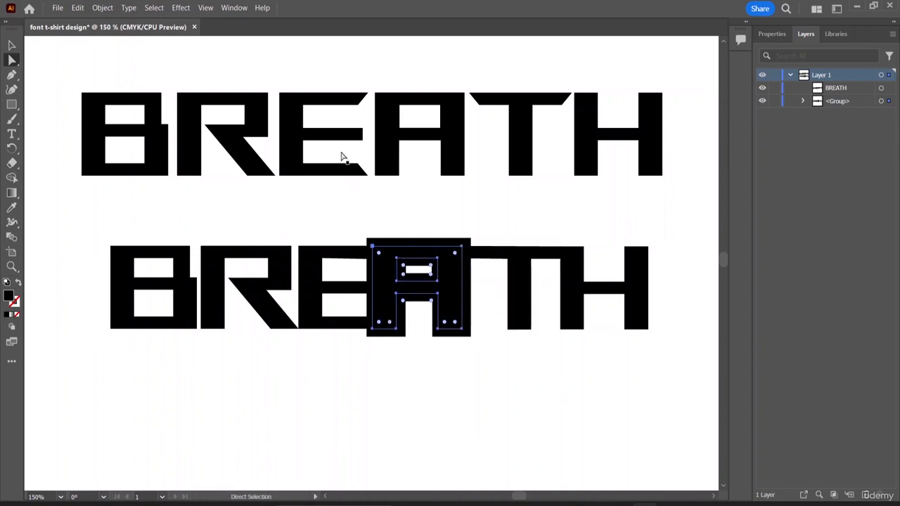
{"action": "left_click", "coordinate": [102, 7]}
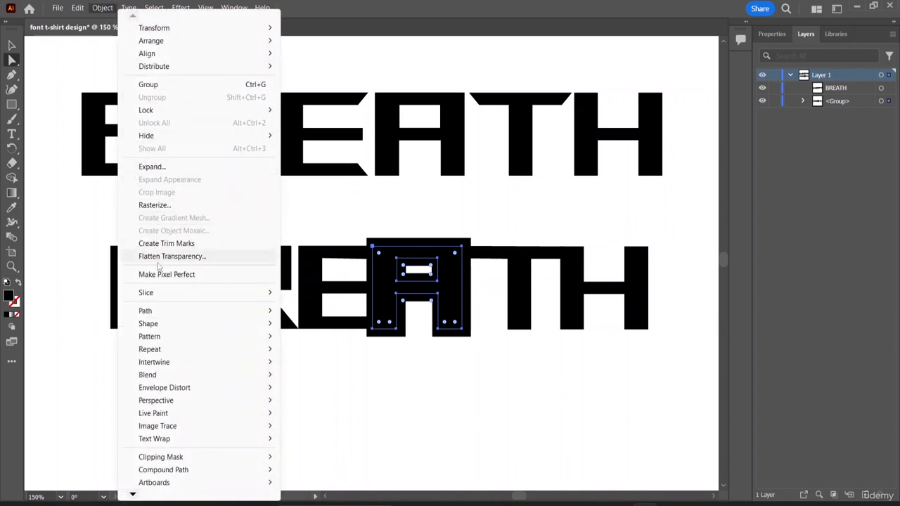
{"action": "mouse_move", "coordinate": [147, 311]}
{"action": "left_click", "coordinate": [318, 355]}
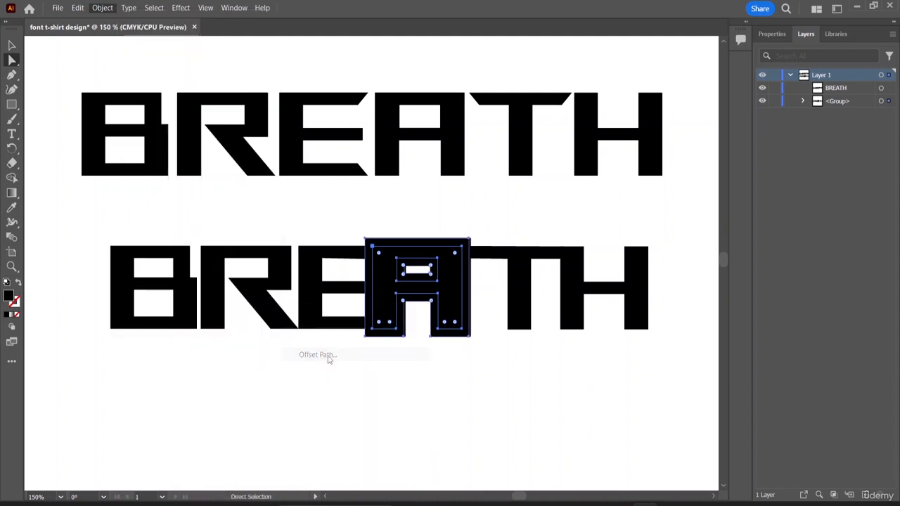
{"action": "left_click", "coordinate": [618, 197]}
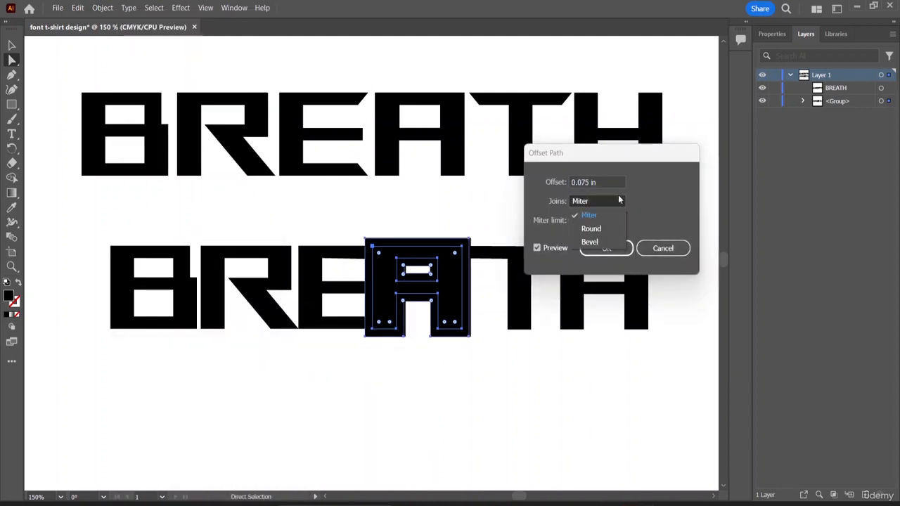
{"action": "left_click", "coordinate": [606, 212]}
{"action": "left_click", "coordinate": [606, 248]}
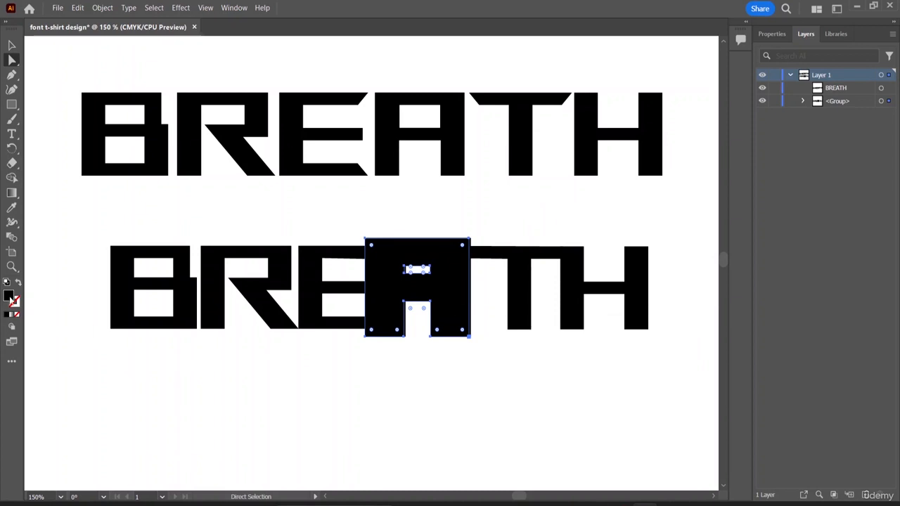
- Fill the new offset shape behind the A with white (FFFFFF) and deselect it
{"action": "double_click", "coordinate": [12, 301]}
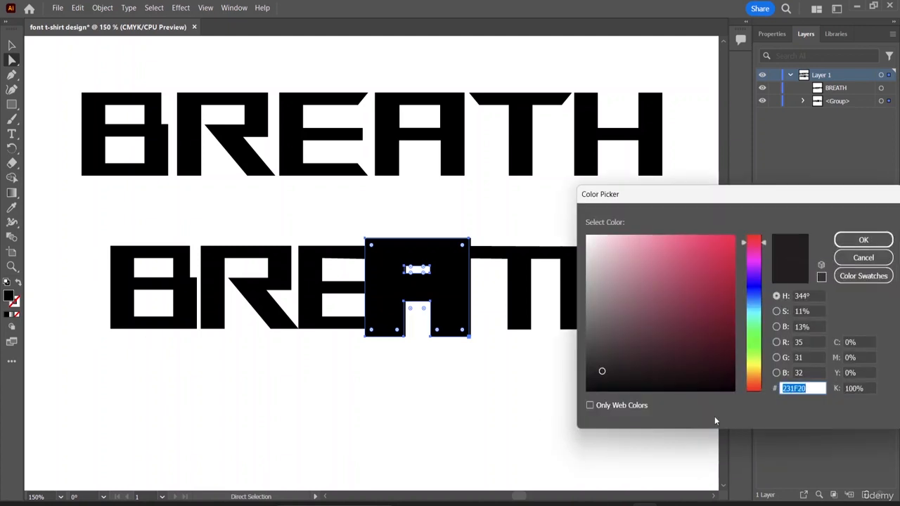
{"action": "left_click_drag", "start_coordinate": [602, 372], "coordinate": [558, 203]}
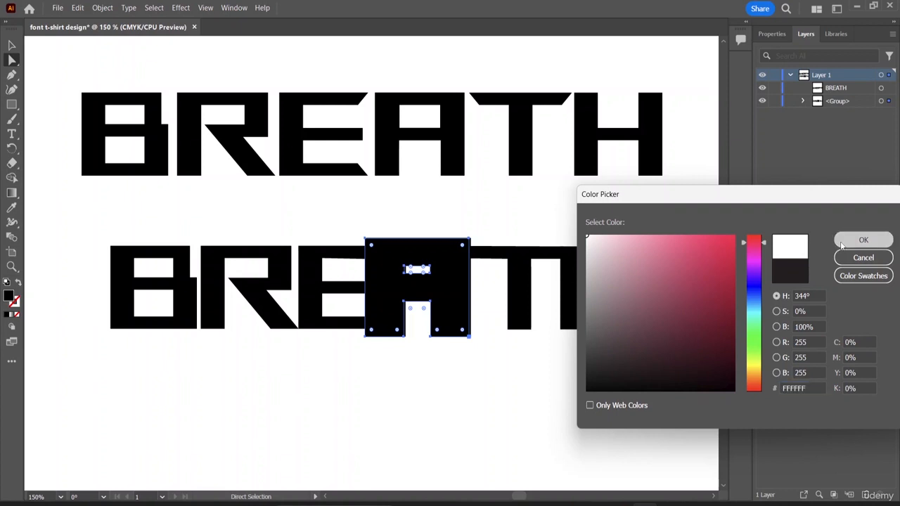
{"action": "left_click", "coordinate": [841, 242]}
{"action": "left_click", "coordinate": [416, 393]}
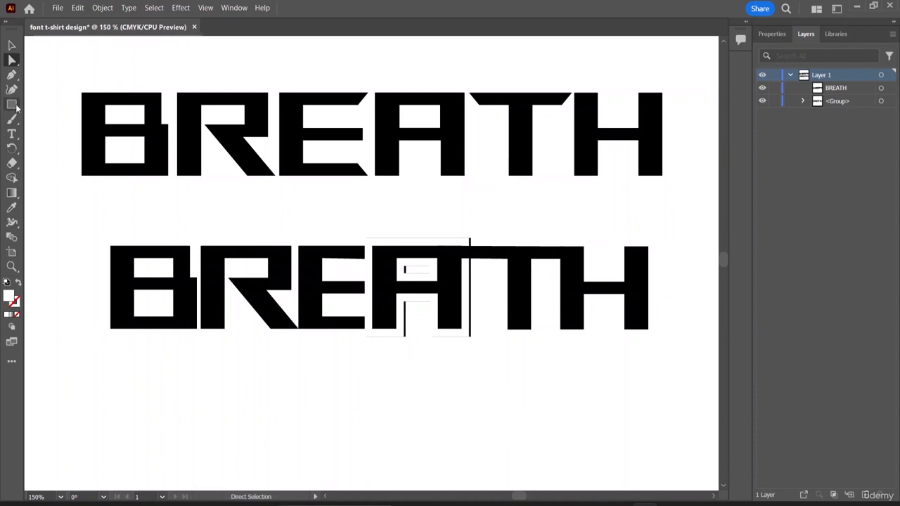
- Draw a small horizontal rectangle with the Rectangle tool in the empty area below the lower A and T
{"action": "left_click_drag", "start_coordinate": [17, 106], "coordinate": [67, 104]}
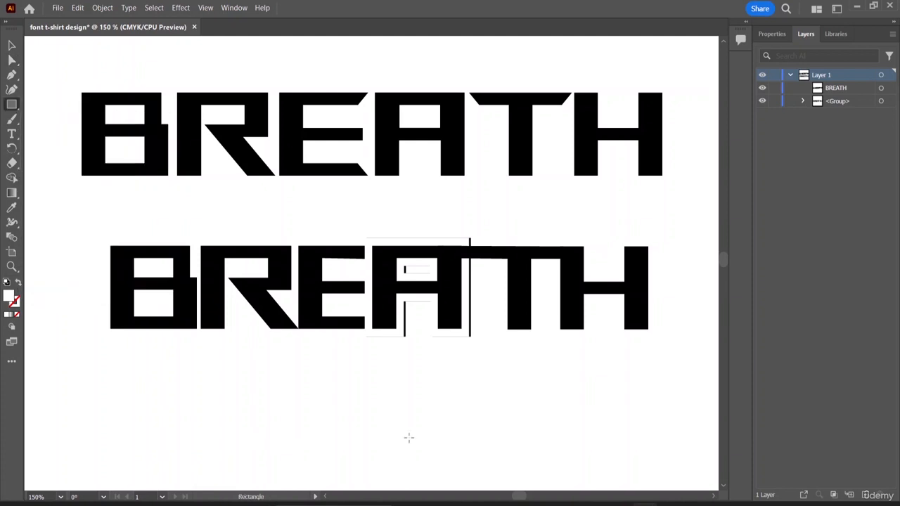
{"action": "left_click_drag", "start_coordinate": [421, 379], "coordinate": [468, 399]}
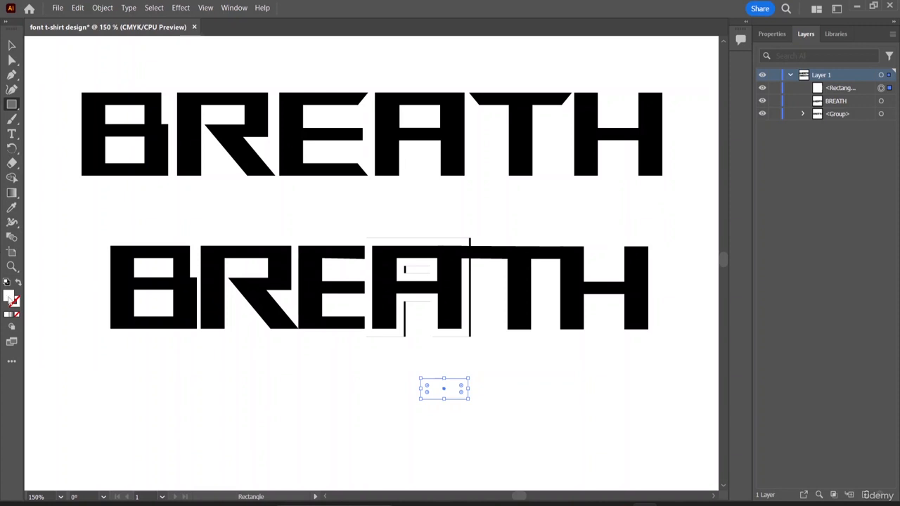
- Fill the small rectangle with pink (F9648F), place it across the upper left stem of the lower H, and deselect it
{"action": "double_click", "coordinate": [8, 297]}
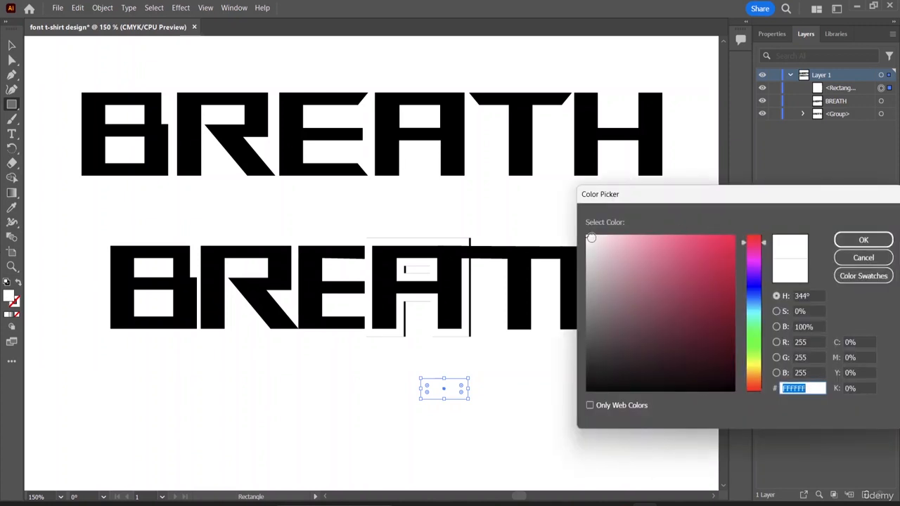
{"action": "left_click", "coordinate": [675, 239]}
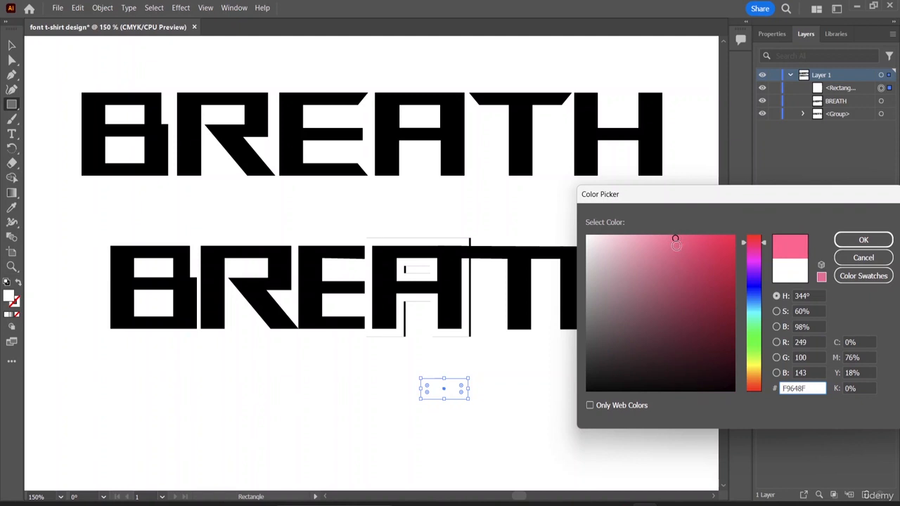
{"action": "left_click", "coordinate": [864, 239]}
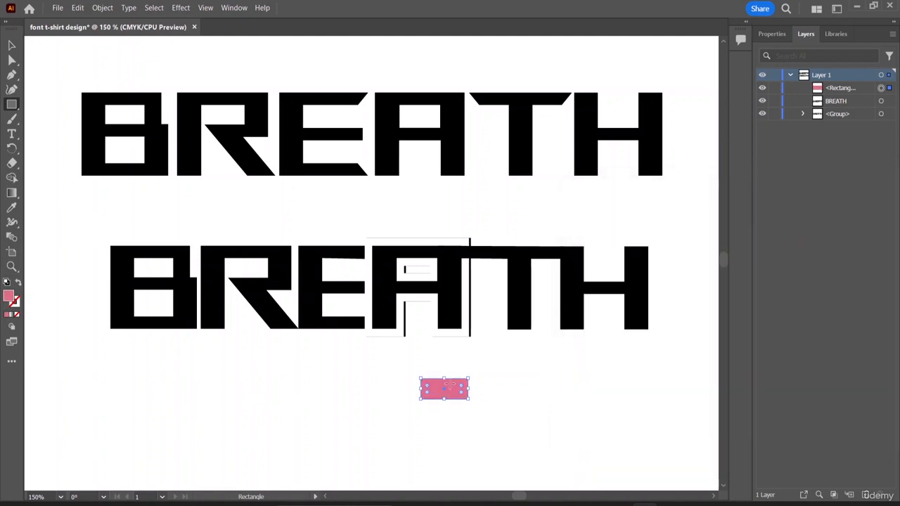
{"action": "left_click", "coordinate": [11, 45]}
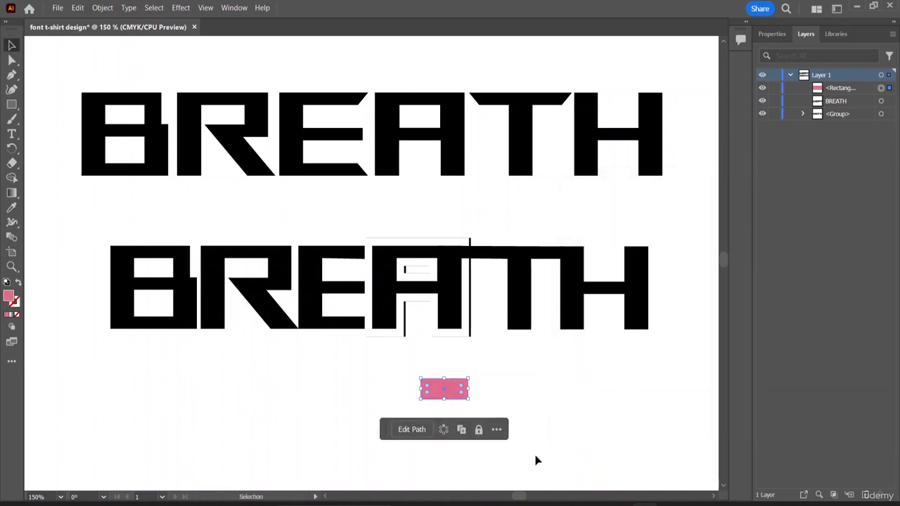
{"action": "left_click_drag", "start_coordinate": [446, 390], "coordinate": [571, 282]}
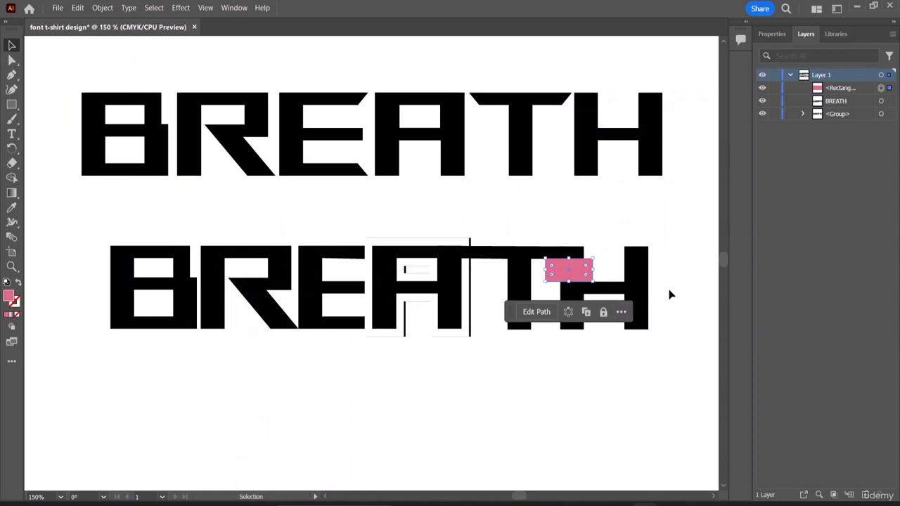
{"action": "left_click", "coordinate": [670, 293]}
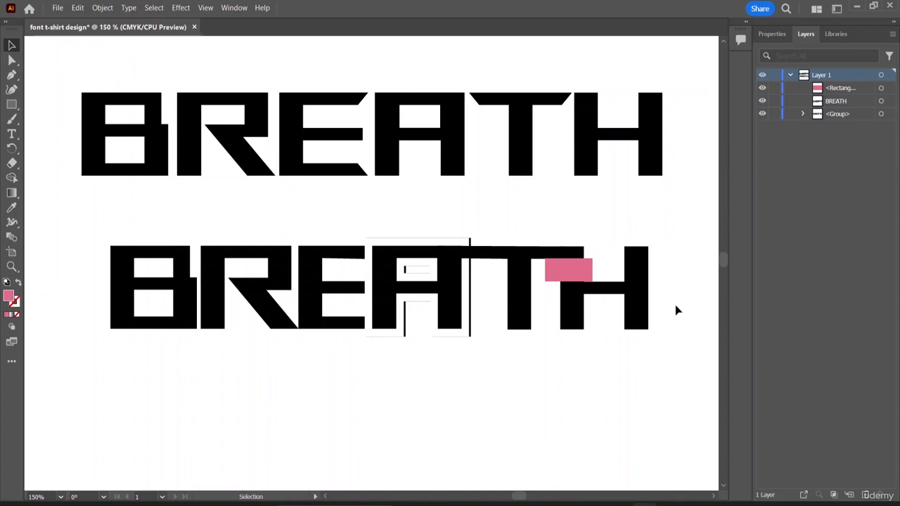
- Reduce the pink rectangle's height from its upper edge to make a thin bar just above the H's crossbar
{"action": "left_click", "coordinate": [572, 261]}
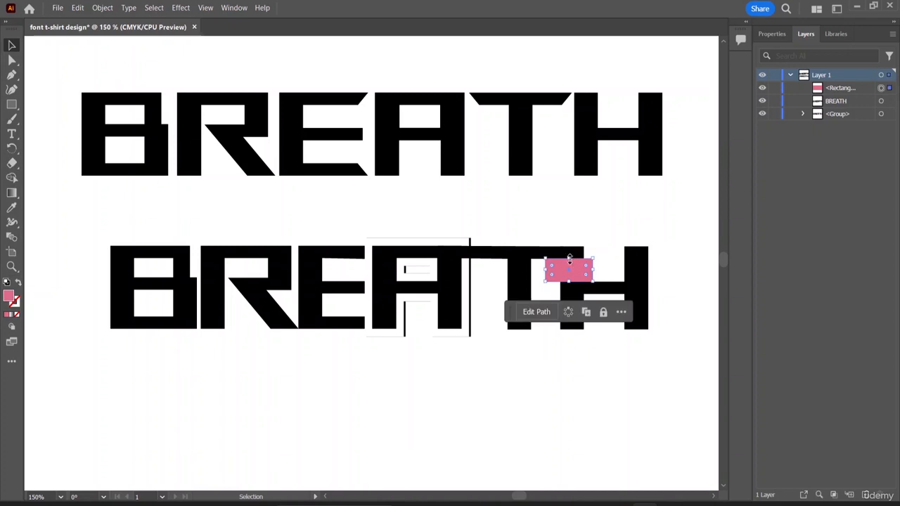
{"action": "left_click_drag", "start_coordinate": [569, 259], "coordinate": [569, 259]}
{"action": "left_click_drag", "start_coordinate": [570, 268], "coordinate": [570, 270]}
{"action": "left_click", "coordinate": [618, 237]}
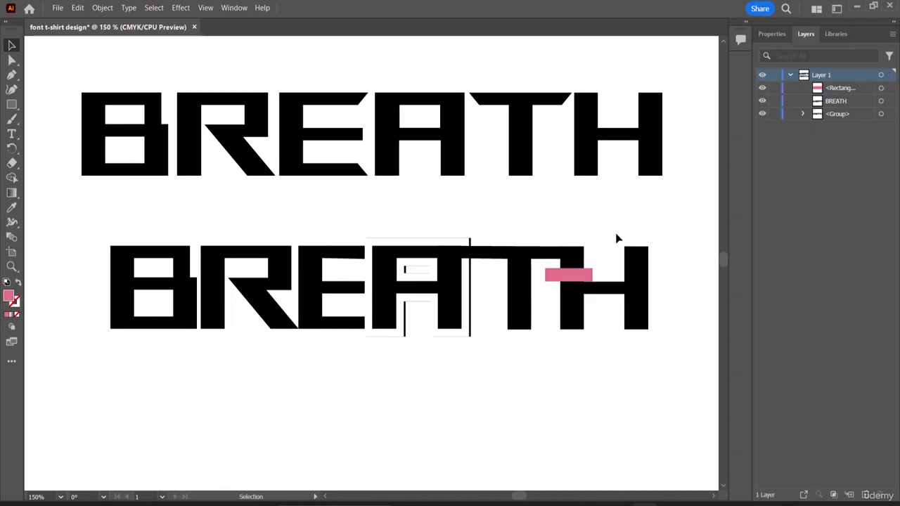
- Fill the thin bar across the H's left stem with white (FFFFFF) and deselect it
{"action": "left_click", "coordinate": [579, 278]}
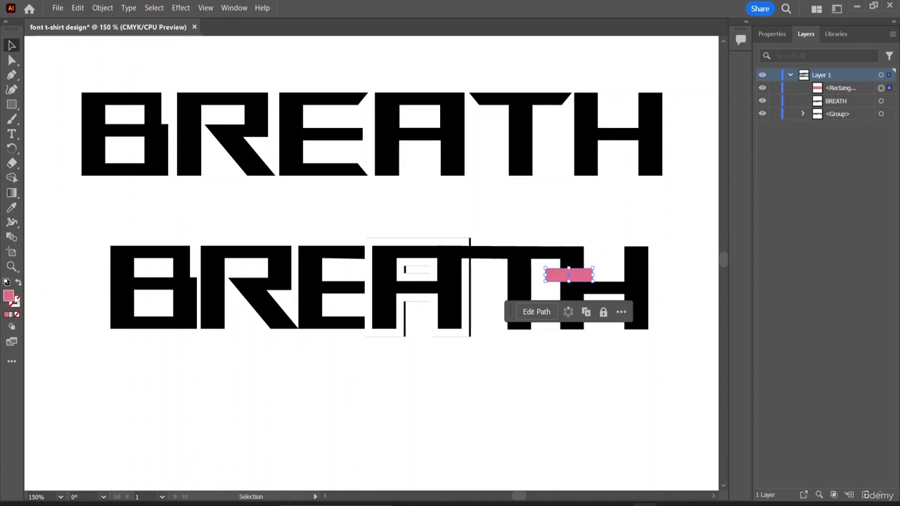
{"action": "double_click", "coordinate": [10, 298]}
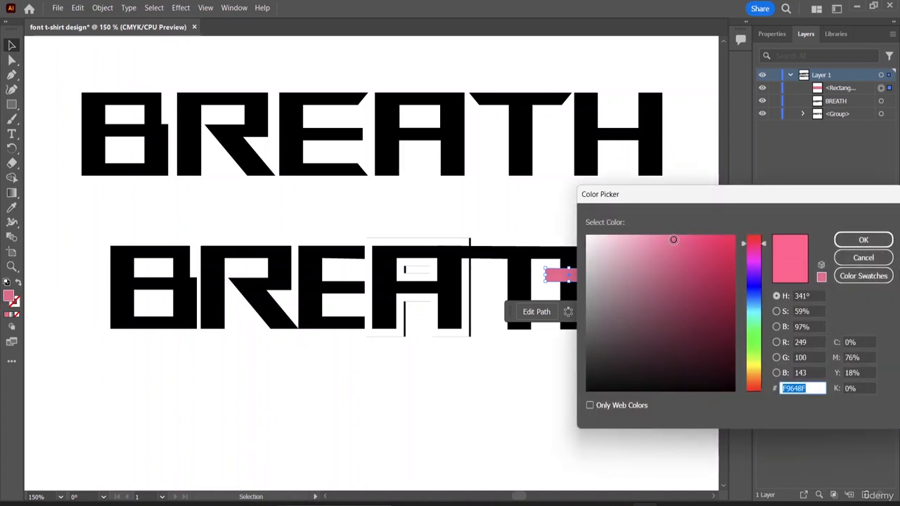
{"action": "mouse_move", "coordinate": [673, 240]}
{"action": "left_mouse_down"}
{"action": "mouse_move", "coordinate": [562, 235]}
{"action": "mouse_move", "coordinate": [589, 242]}
{"action": "mouse_move", "coordinate": [570, 222]}
{"action": "left_mouse_up"}
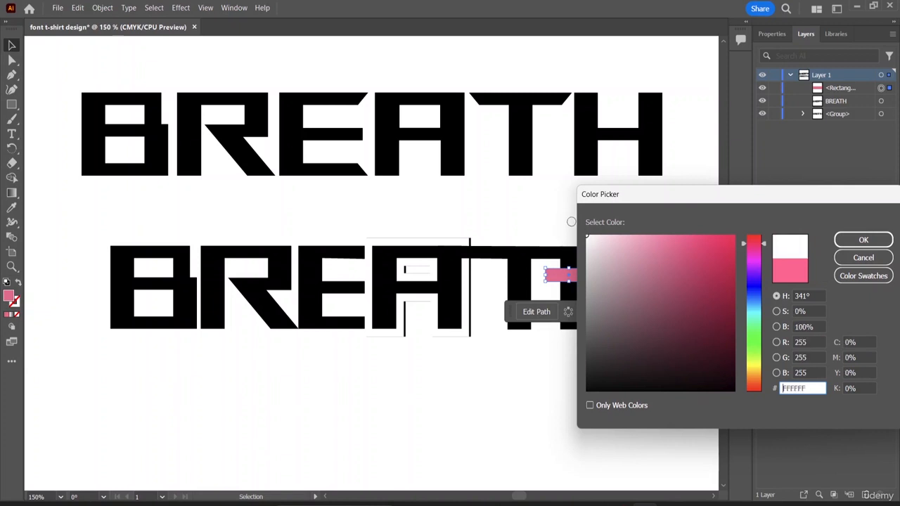
{"action": "left_click", "coordinate": [852, 242]}
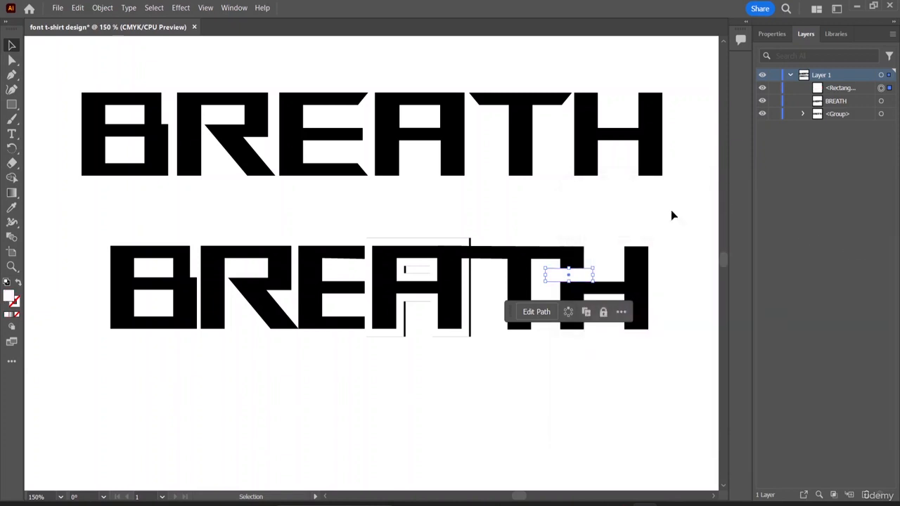
{"action": "left_click", "coordinate": [645, 218]}
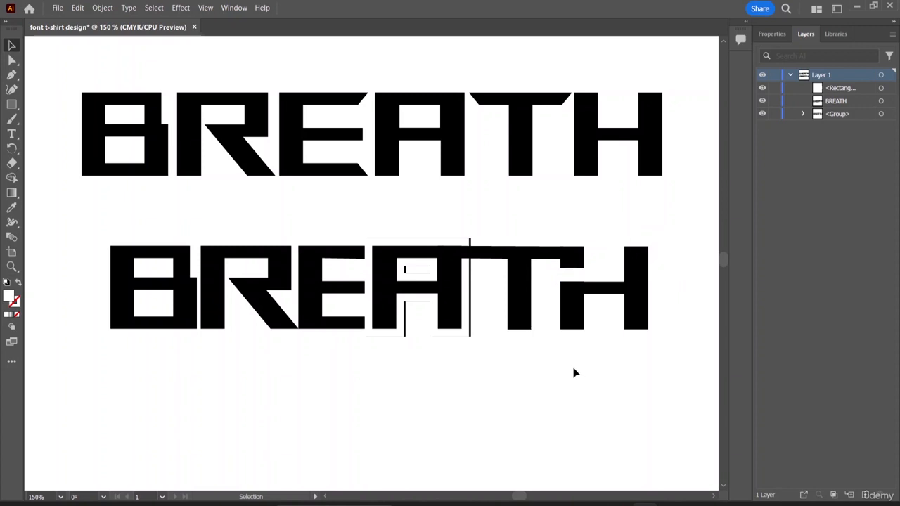
- Select the lower BREATH lettering with its white bar, paste a copy, and position it below the original
{"action": "left_click_drag", "start_coordinate": [683, 246], "coordinate": [116, 330]}
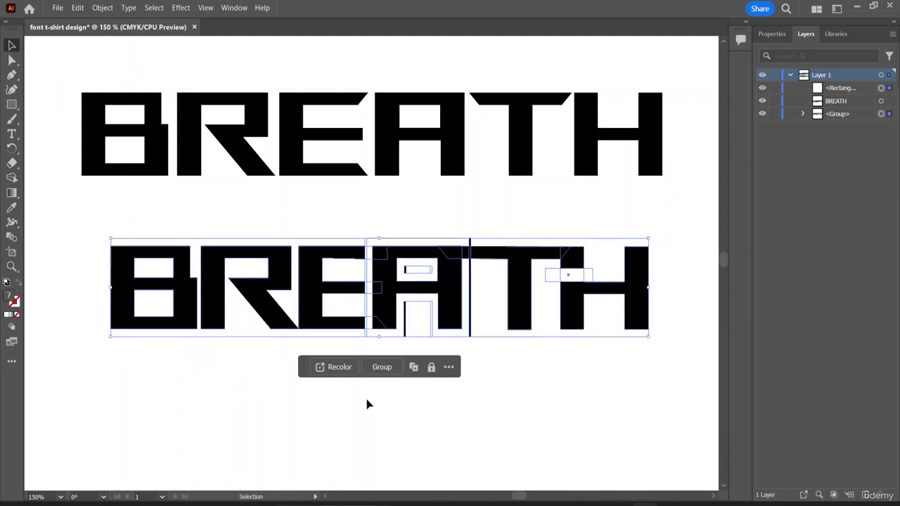
{"action": "key", "text": "a"}
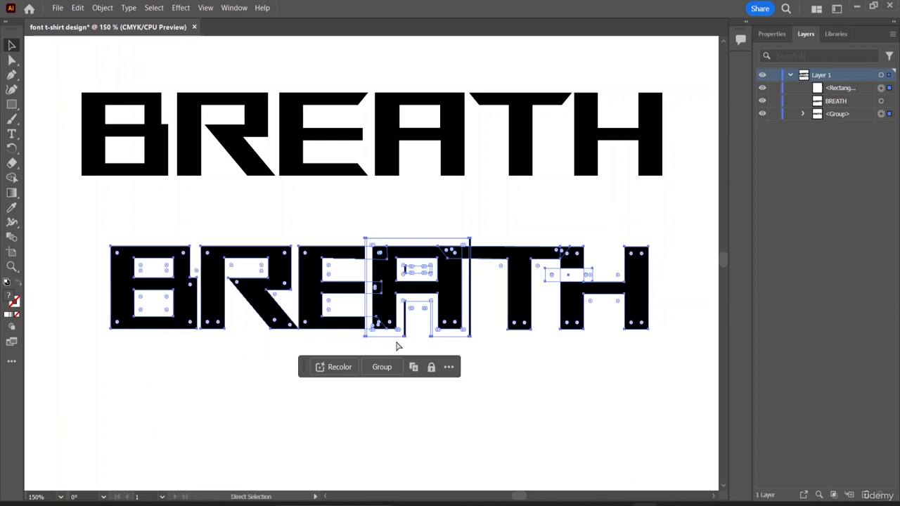
{"action": "key", "text": "v"}
{"action": "right_click", "coordinate": [198, 414]}
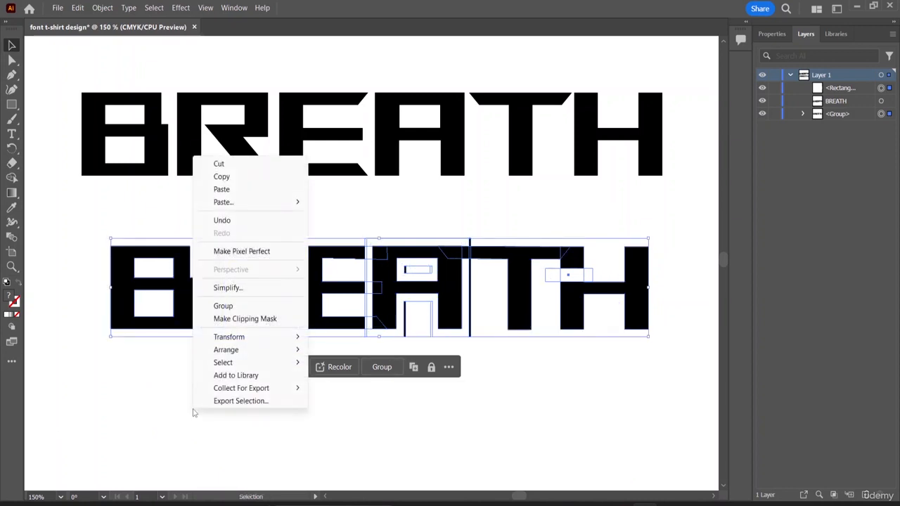
{"action": "mouse_move", "coordinate": [233, 340]}
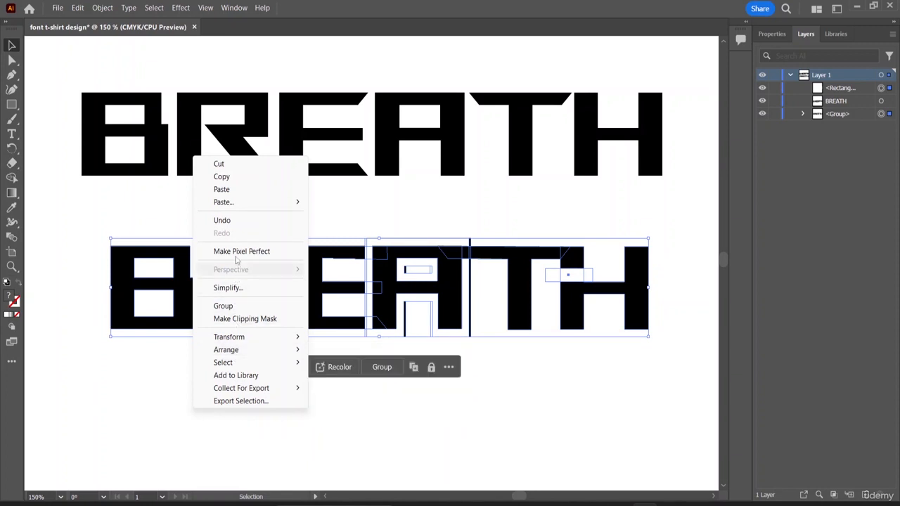
{"action": "left_click", "coordinate": [233, 190]}
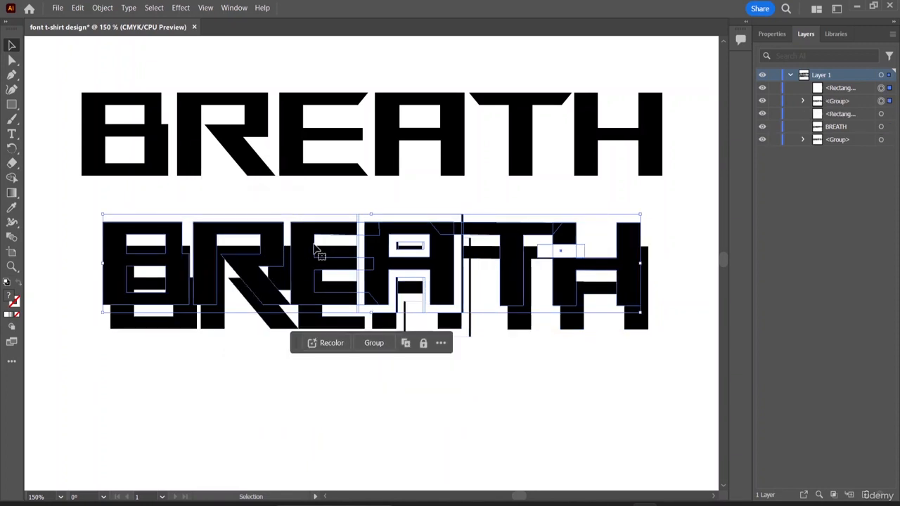
{"action": "left_click_drag", "start_coordinate": [317, 255], "coordinate": [312, 404]}
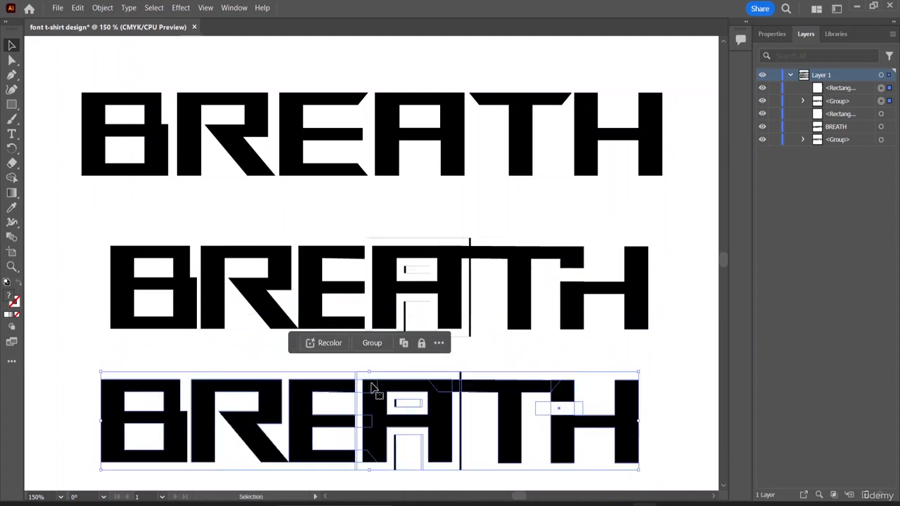
{"action": "left_click", "coordinate": [474, 357]}
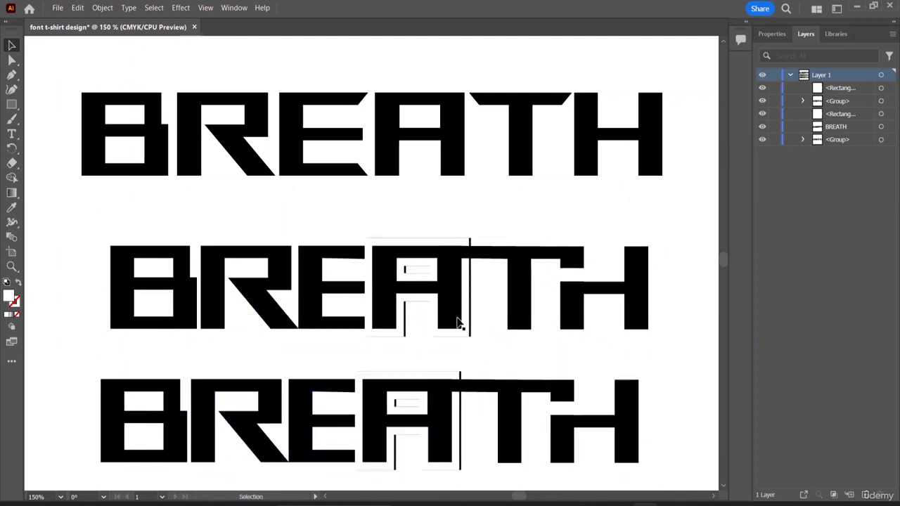
{"action": "double_click", "coordinate": [522, 283]}
{"action": "left_click", "coordinate": [518, 287]}
{"action": "left_click", "coordinate": [492, 209]}
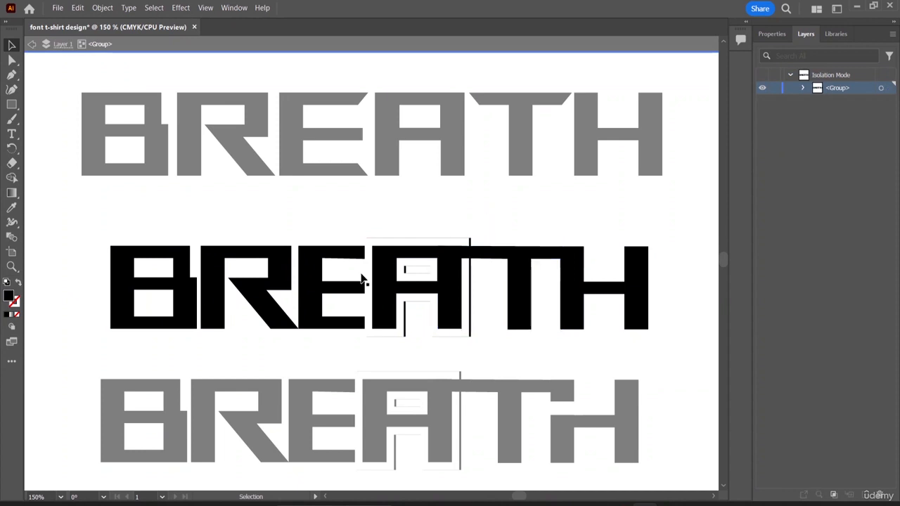
{"action": "left_click", "coordinate": [278, 293]}
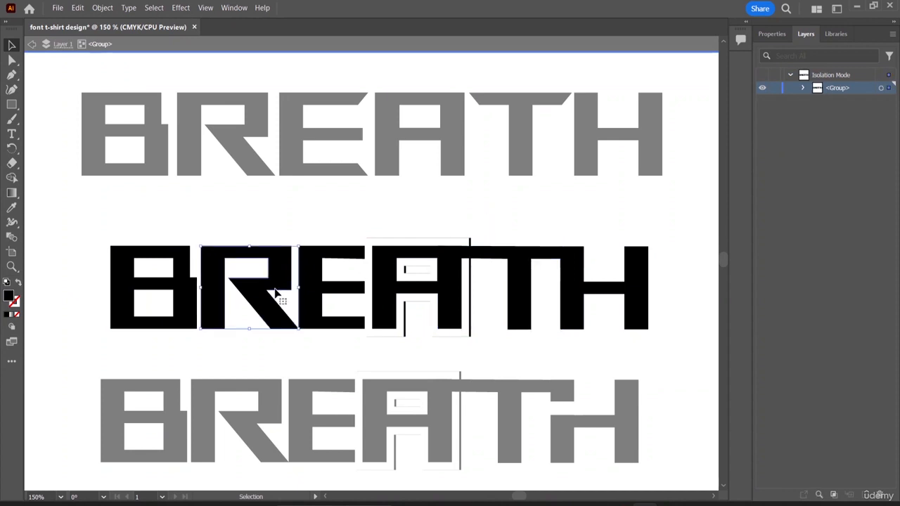
{"action": "left_click", "coordinate": [131, 289]}
{"action": "double_click", "coordinate": [109, 224]}
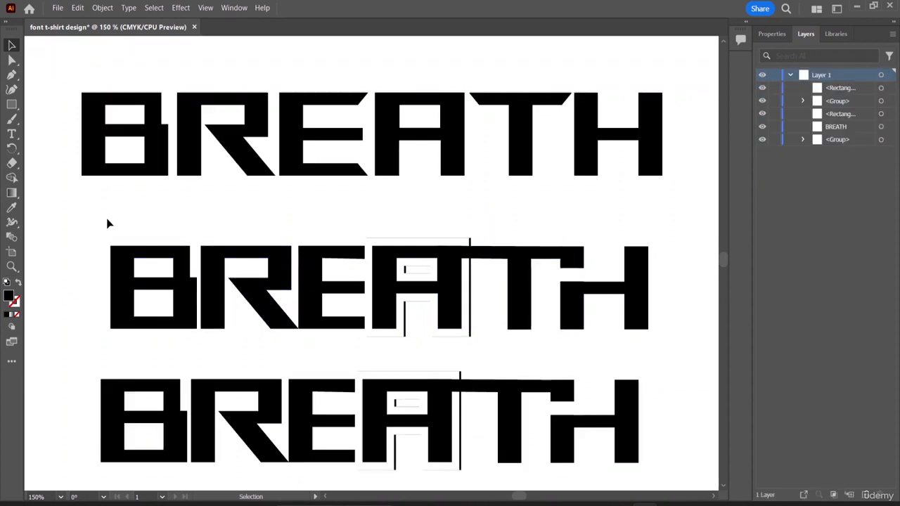
- Select the middle BREATH group and switch the artwork to Outline view
{"action": "left_click", "coordinate": [254, 295]}
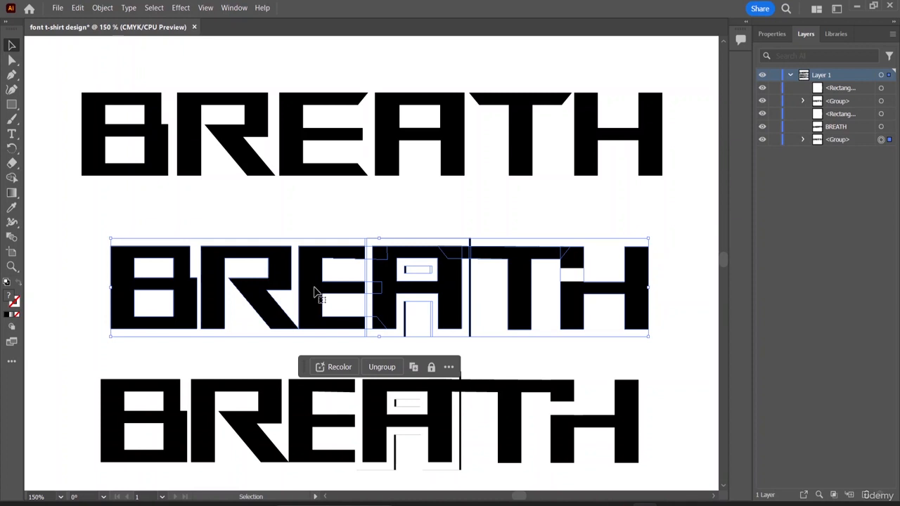
{"action": "key", "text": "a"}
{"action": "key", "text": "ctrl+y"}
{"action": "key", "text": "v"}
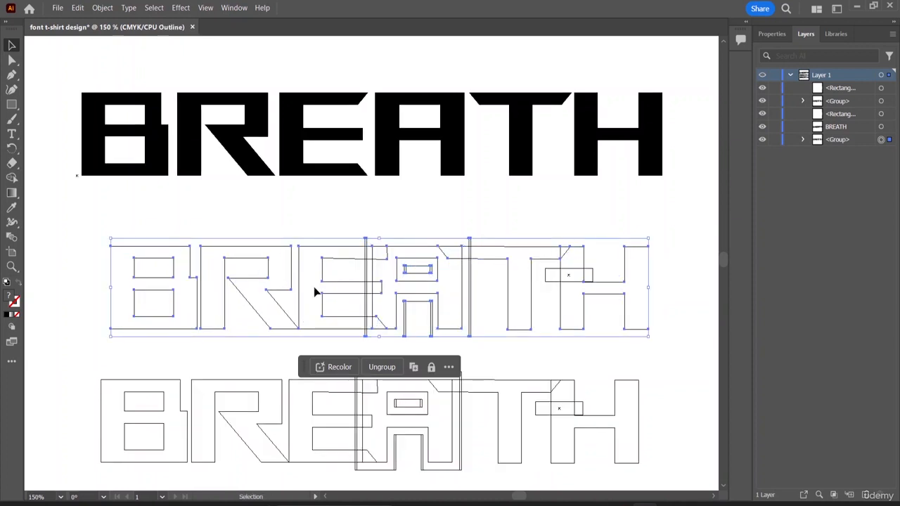
{"action": "scroll", "coordinate": [498, 291], "scroll_direction": "down", "scroll_amount": 2}
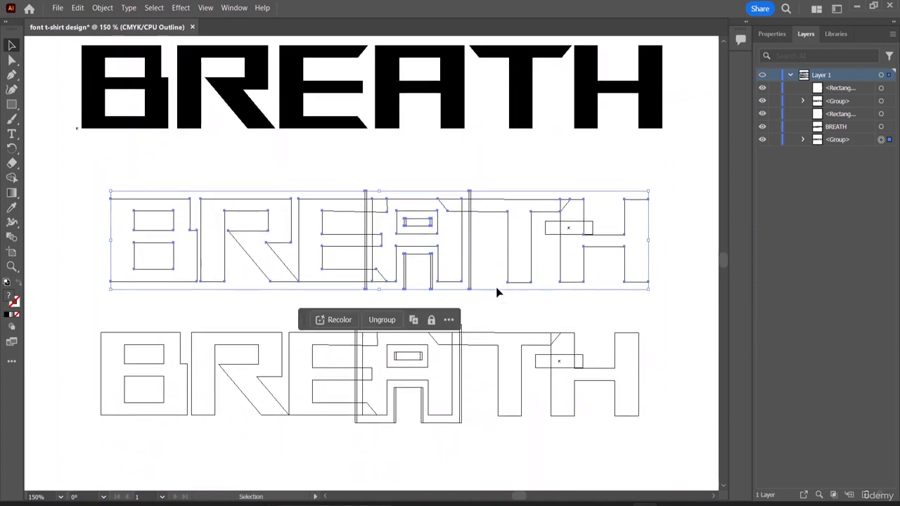
- Examine the overlapping outline paths of the E and A and the doubled offset paths around the A at 400% zoom
{"action": "key", "text": "a"}
{"action": "key", "text": "ctrl+equal"}
{"action": "key", "text": "ctrl+equal"}
{"action": "key", "text": "ctrl+equal"}
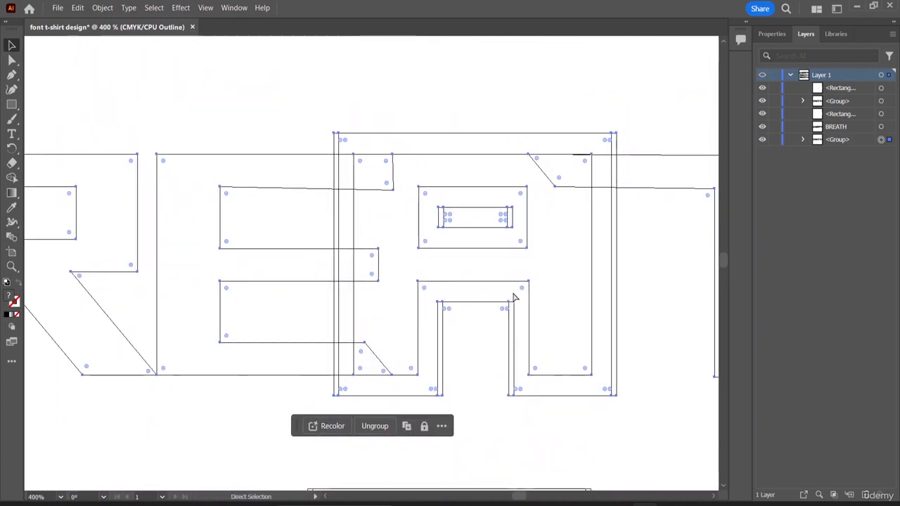
{"action": "key", "text": "v"}
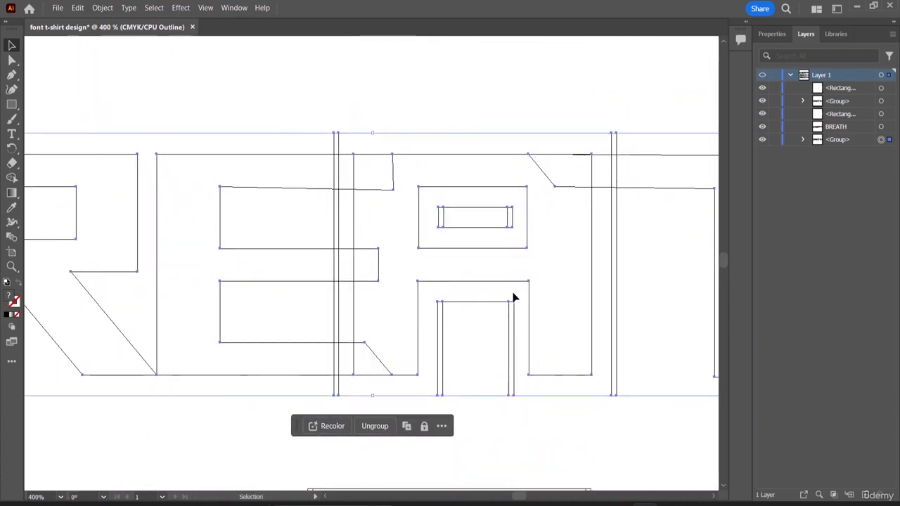
{"action": "left_click", "coordinate": [457, 218]}
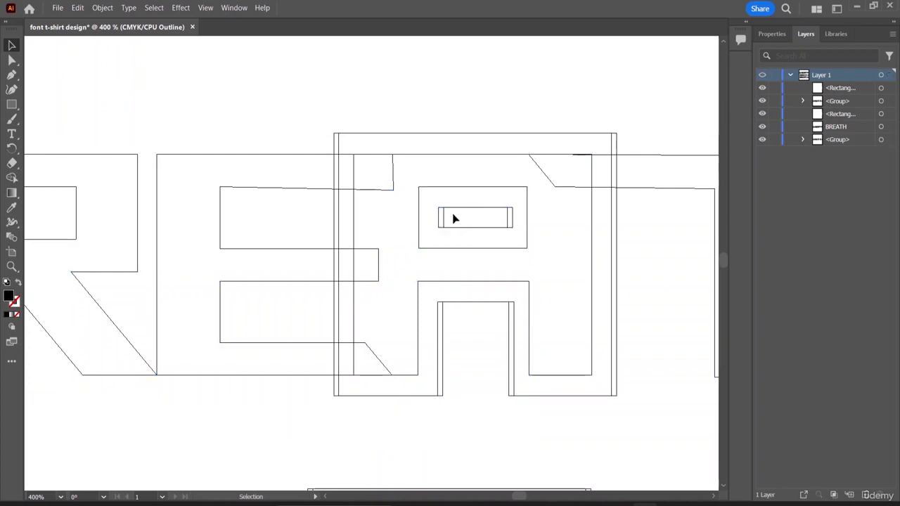
{"action": "left_click", "coordinate": [439, 220]}
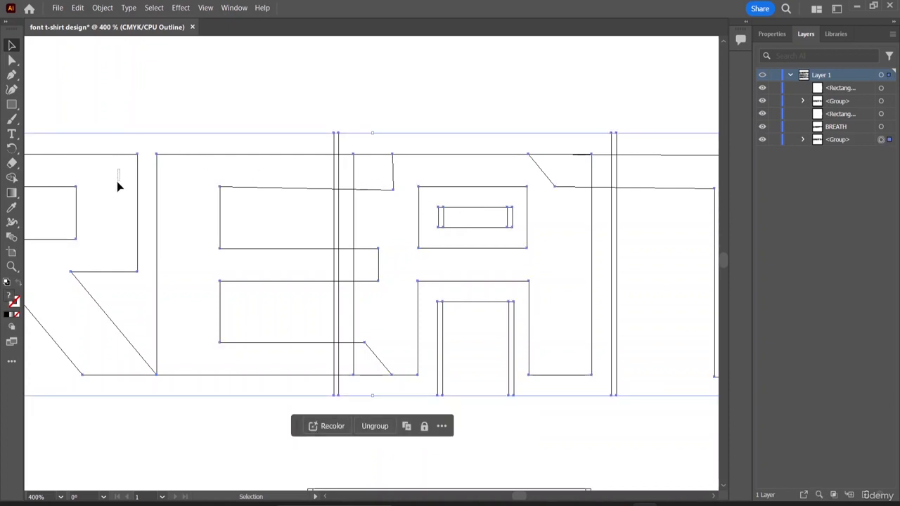
{"action": "left_click", "coordinate": [402, 193]}
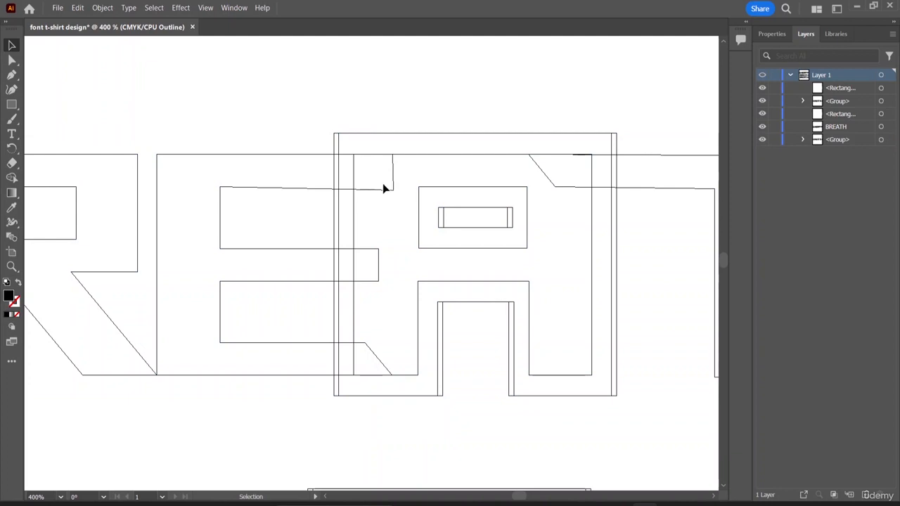
{"action": "left_click", "coordinate": [12, 60]}
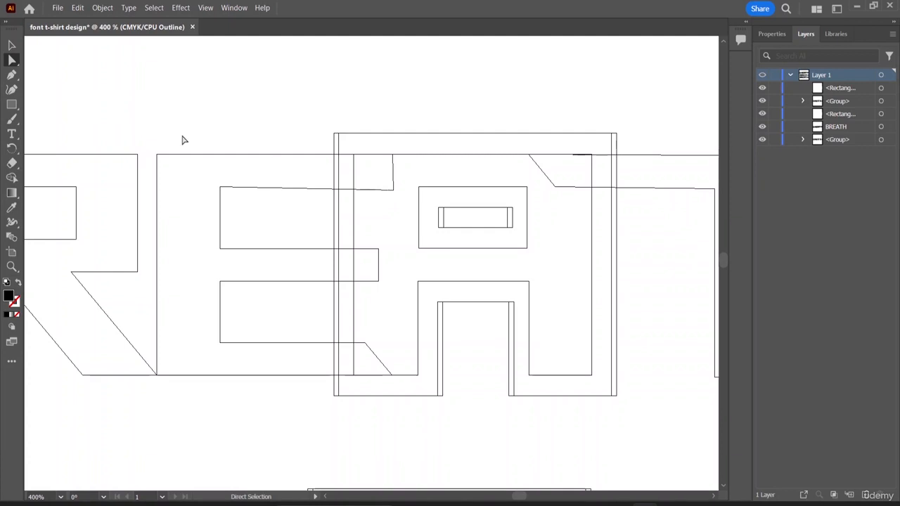
{"action": "left_click", "coordinate": [12, 45]}
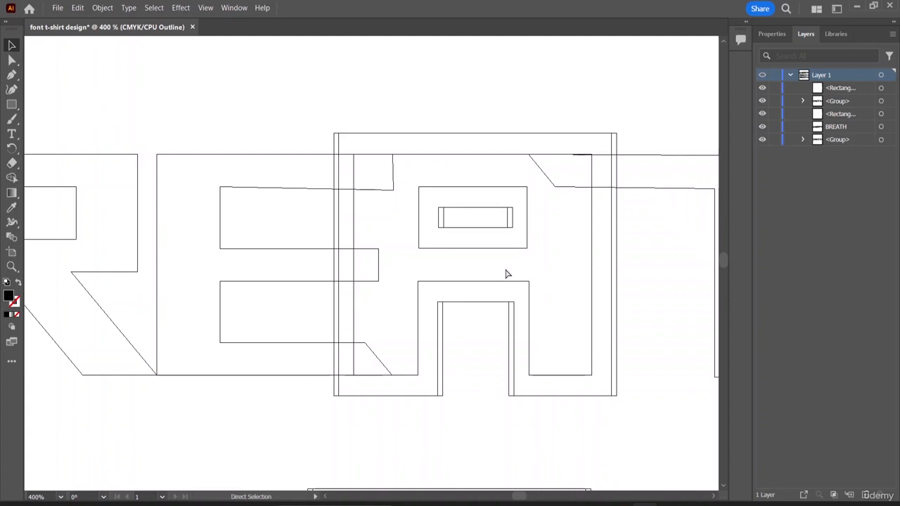
- Undo the pasted BREATH copy, return to 100% zoom, and deselect the remaining outlined lettering
{"action": "key", "text": "ctrl+1"}
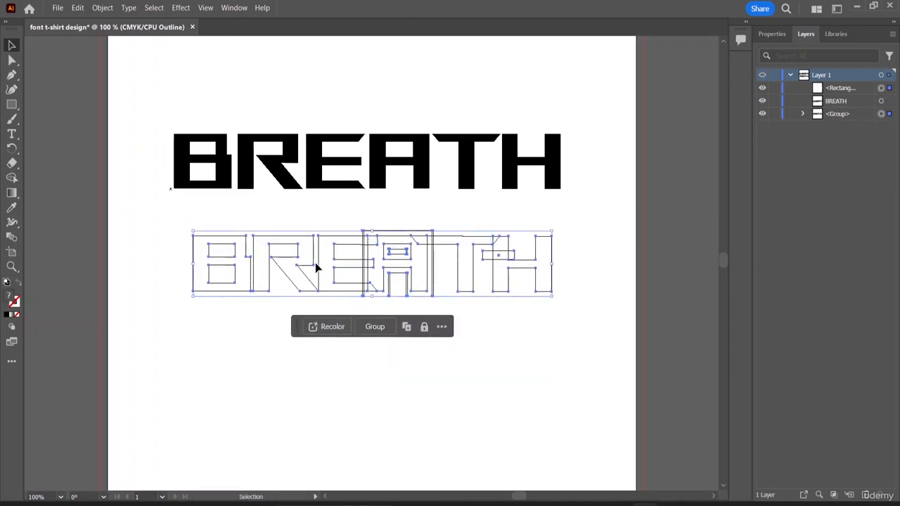
{"action": "left_click", "coordinate": [211, 96]}
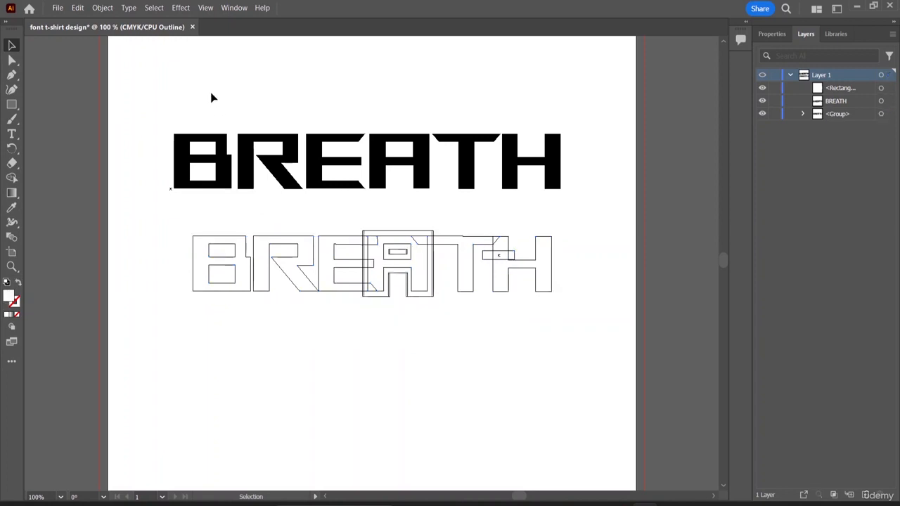
- Return the artwork to Preview mode and duplicate the middle BREATH group directly below the original
{"action": "key", "text": "a"}
{"action": "key", "text": "ctrl+y"}
{"action": "key", "text": "v"}
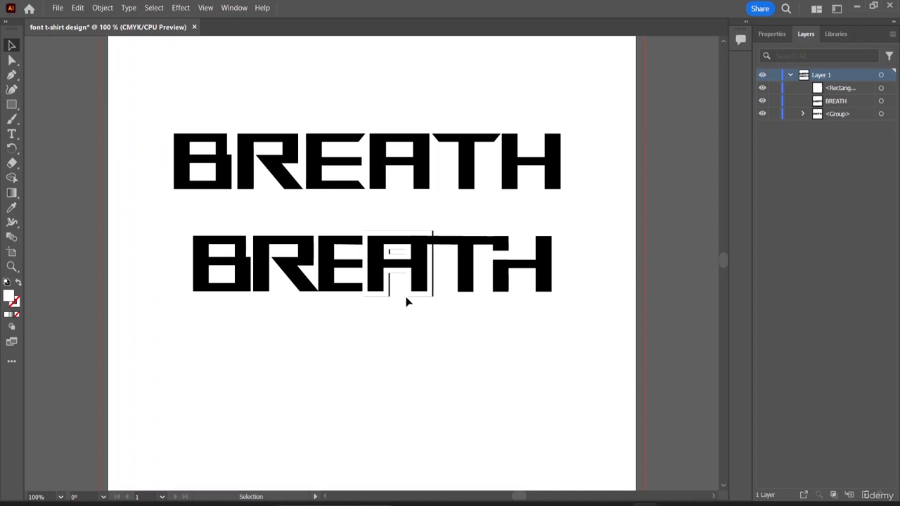
{"action": "left_click", "coordinate": [388, 284]}
{"action": "left_click", "coordinate": [578, 334]}
{"action": "left_click", "coordinate": [539, 280]}
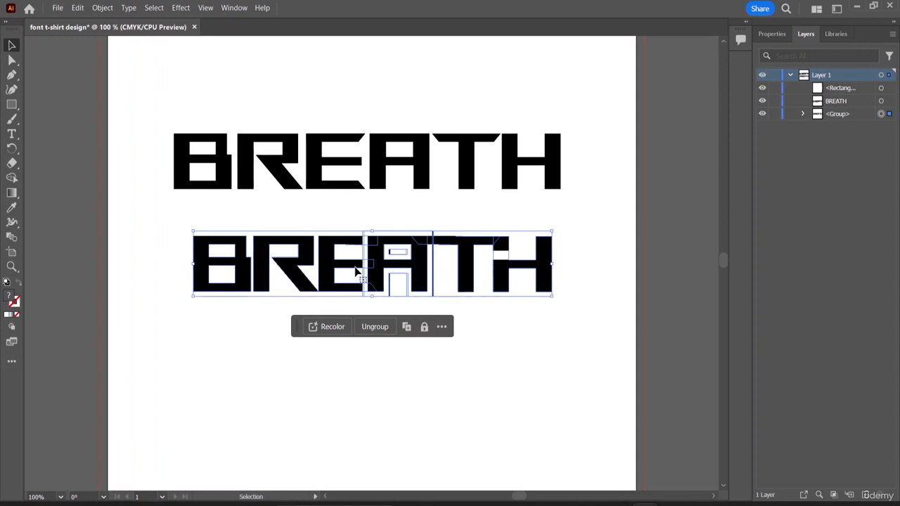
{"action": "left_click_drag", "start_coordinate": [326, 267], "coordinate": [322, 354]}
{"action": "left_click", "coordinate": [482, 449]}
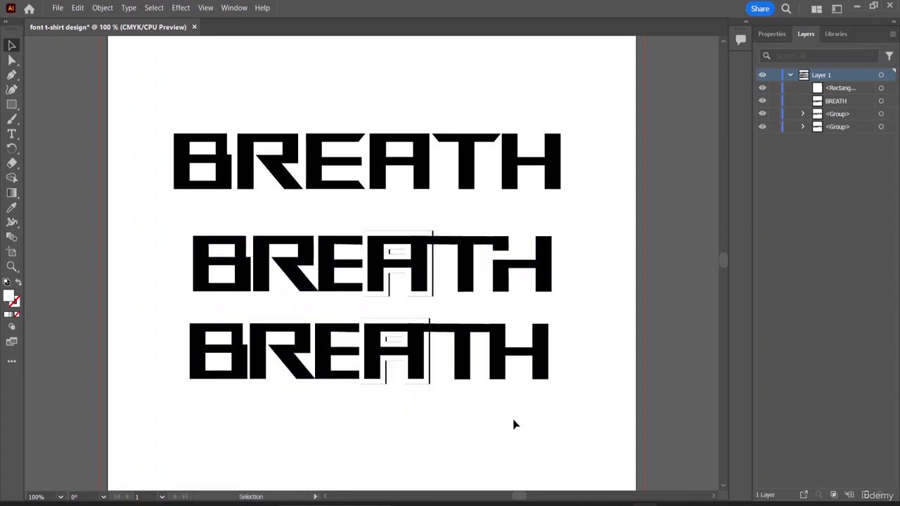
- Duplicate the white bar from the middle word's H onto the same spot of the lower H
{"action": "left_click", "coordinate": [499, 257]}
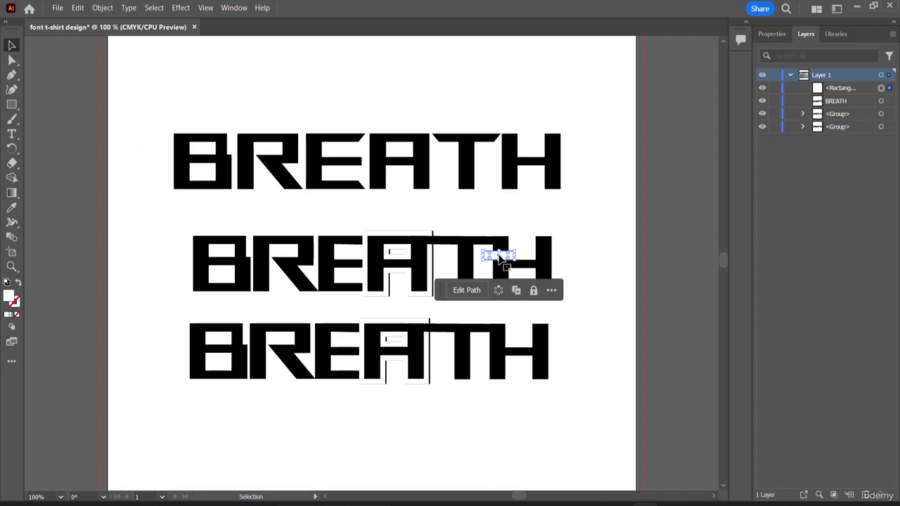
{"action": "left_click_drag", "start_coordinate": [501, 259], "coordinate": [495, 345]}
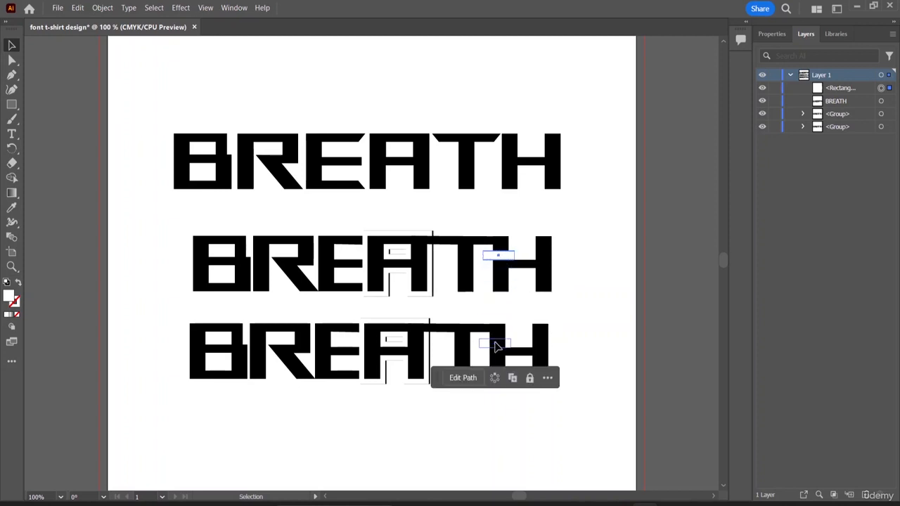
{"action": "left_click", "coordinate": [582, 389]}
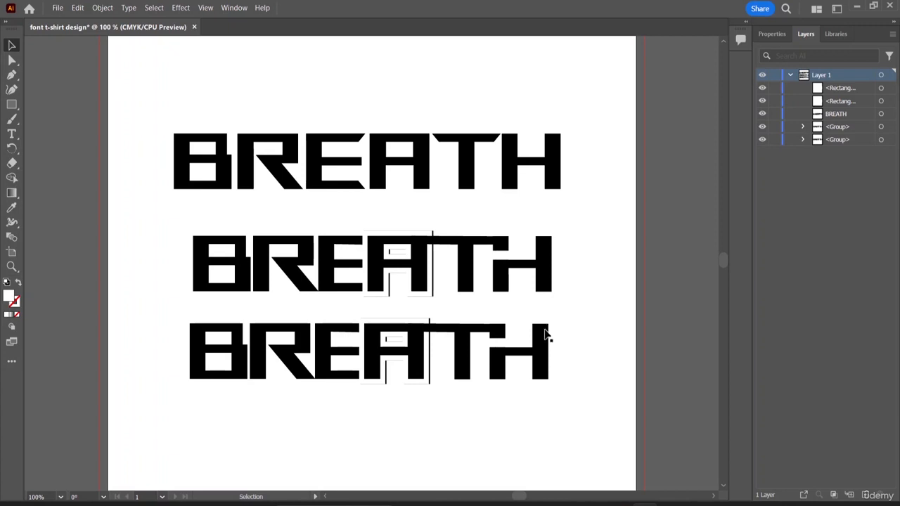
- Dock the Pathfinder controls beside the layers and merge the overlapping shapes of the lower BREATH group
{"action": "left_click", "coordinate": [397, 351]}
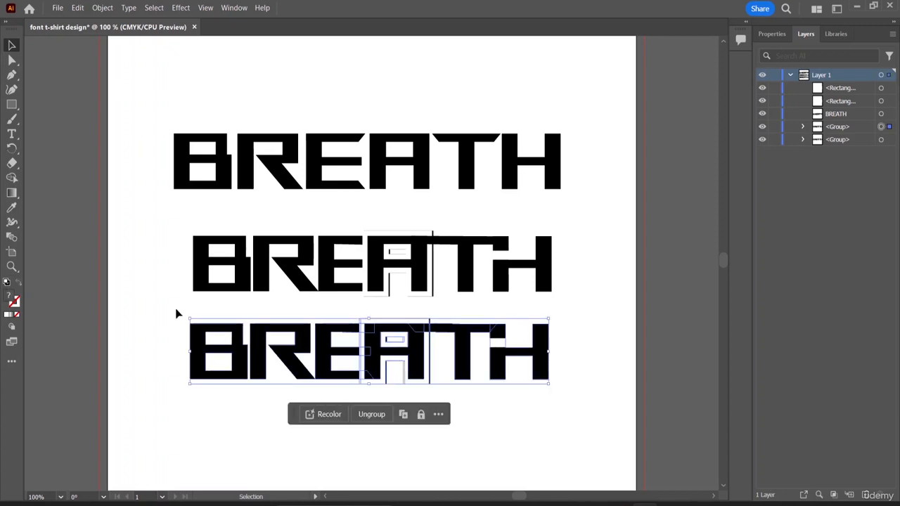
{"action": "left_click", "coordinate": [232, 8]}
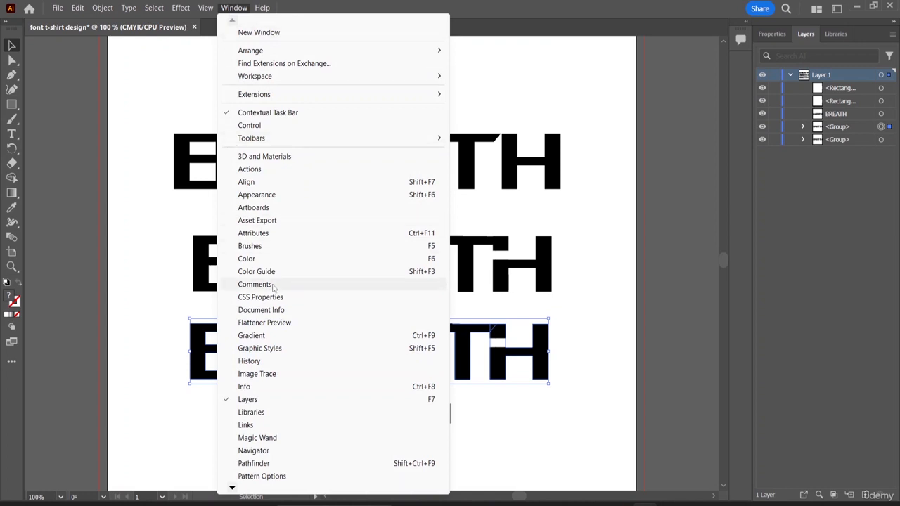
{"action": "left_click", "coordinate": [253, 464]}
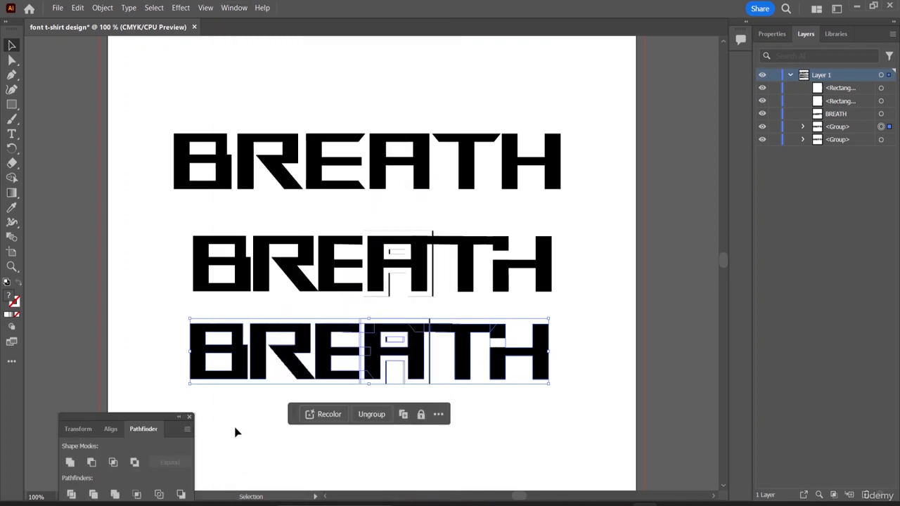
{"action": "left_click_drag", "start_coordinate": [104, 414], "coordinate": [748, 130]}
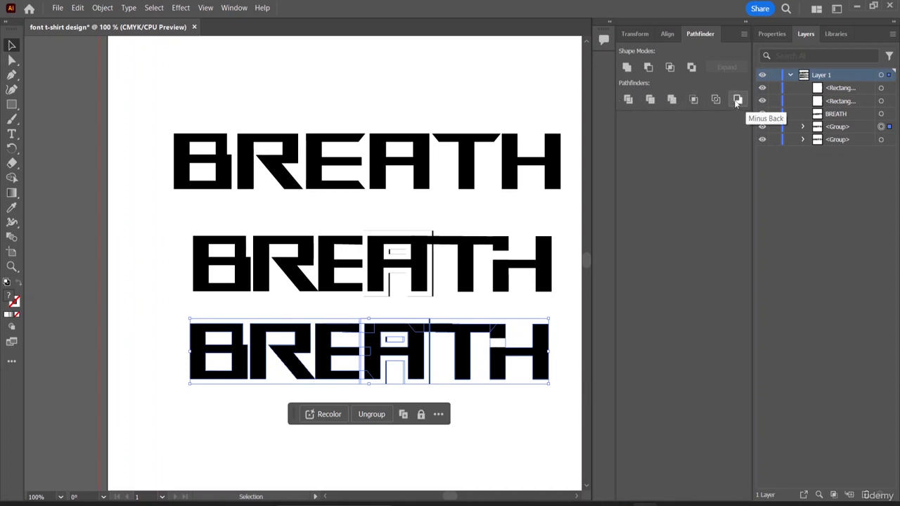
{"action": "left_click", "coordinate": [672, 100]}
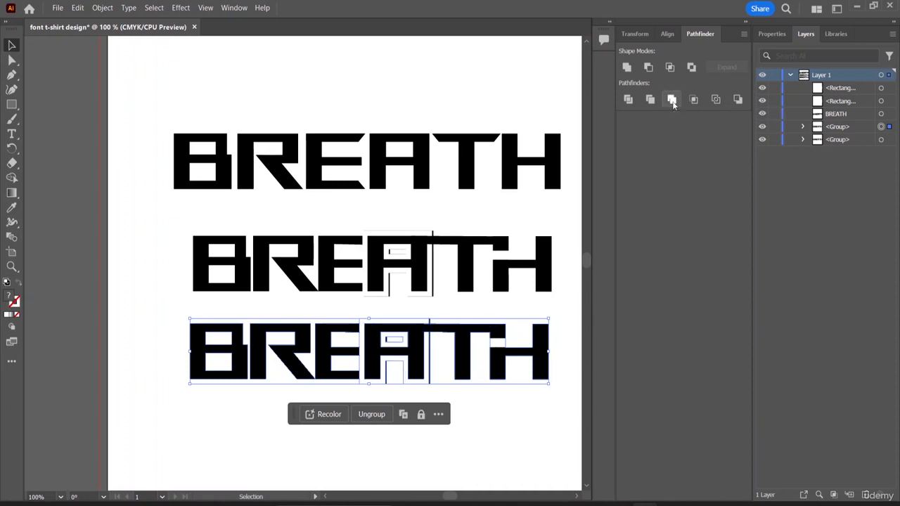
- Undo the deletion of the lower white bar and merge the bar together with the lower BREATH lettering
{"action": "left_click", "coordinate": [500, 345]}
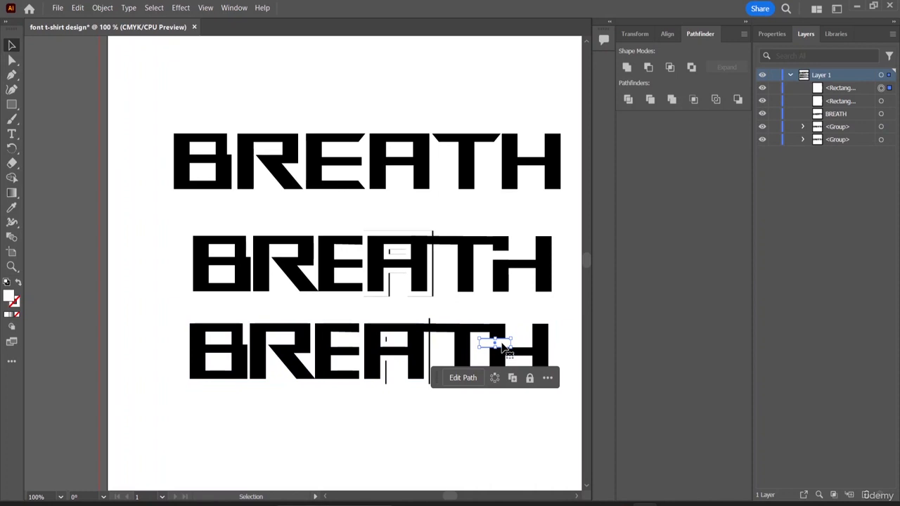
{"action": "key", "text": "Delete"}
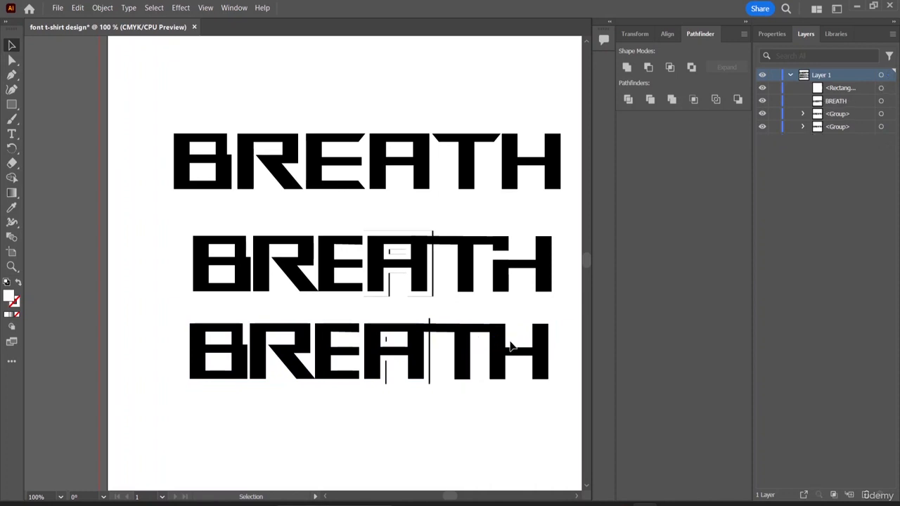
{"action": "key", "text": "ctrl+z"}
{"action": "key", "text": "v"}
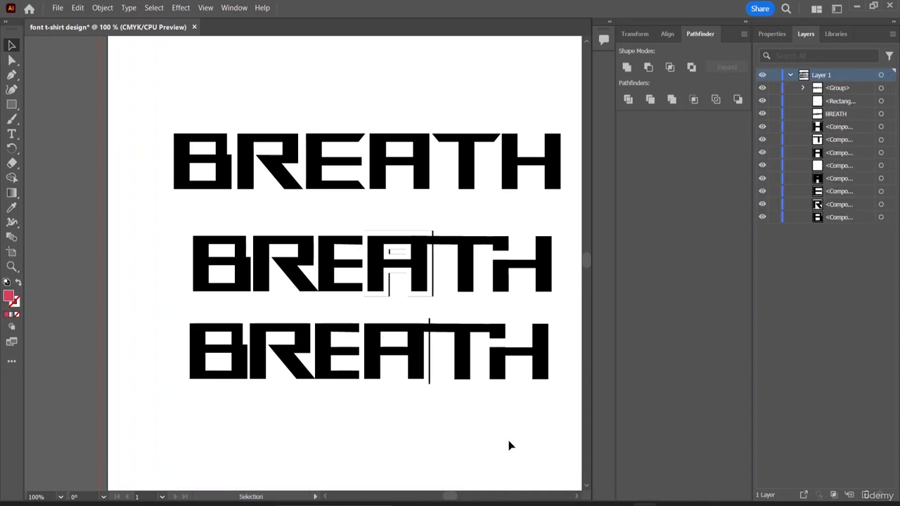
- Examine the merged pieces of the lower BREATH lettering by isolating the group and its E
{"action": "left_click", "coordinate": [412, 366]}
{"action": "double_click", "coordinate": [413, 362]}
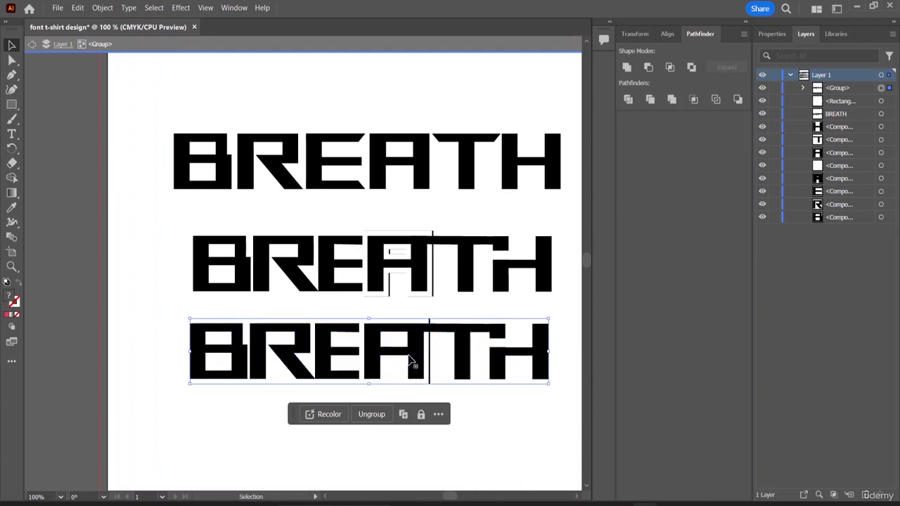
{"action": "key", "text": "Escape"}
{"action": "left_click", "coordinate": [324, 365]}
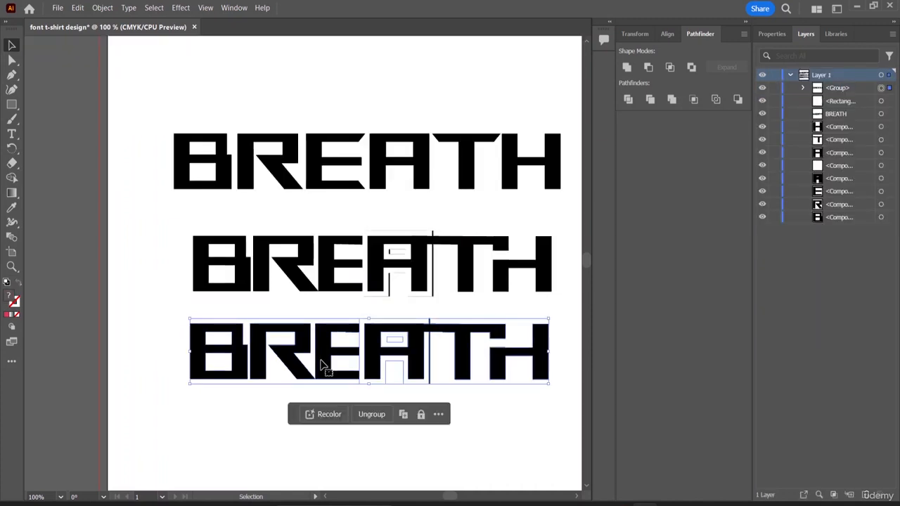
{"action": "left_click", "coordinate": [398, 342]}
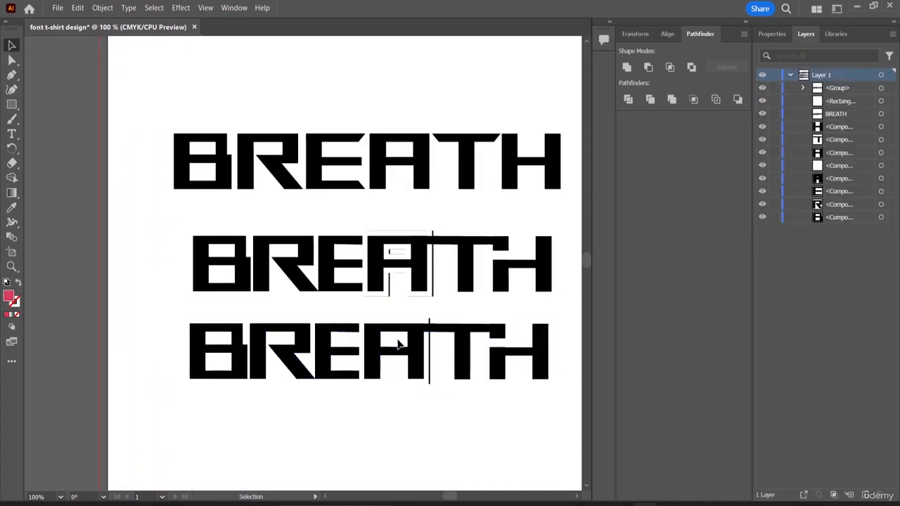
{"action": "left_click", "coordinate": [331, 360]}
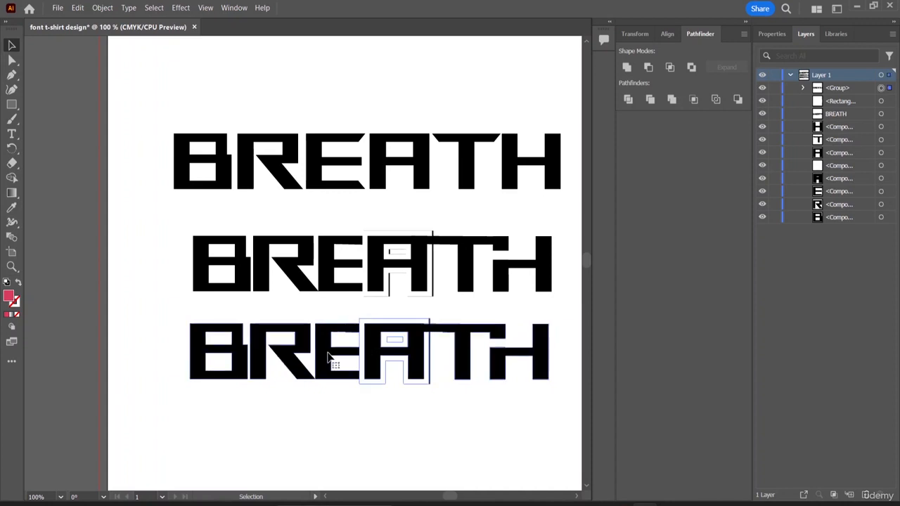
{"action": "double_click", "coordinate": [332, 363]}
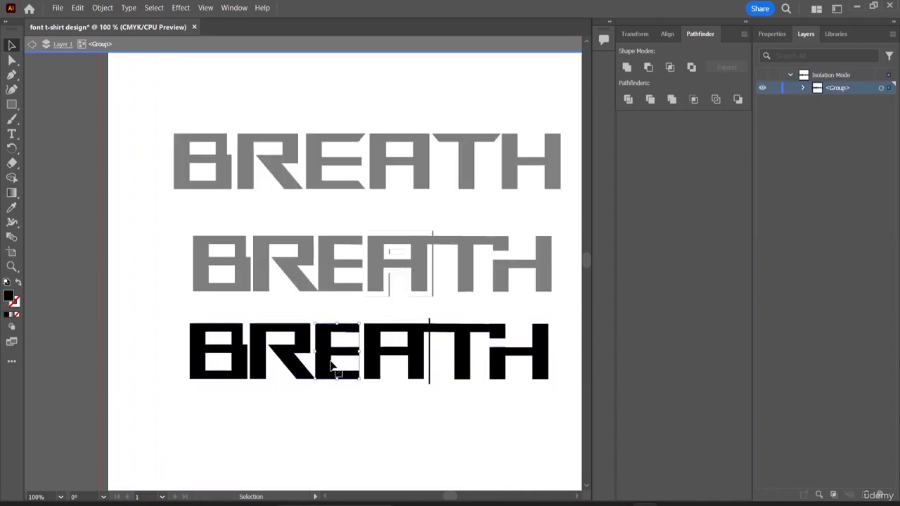
{"action": "double_click", "coordinate": [335, 373]}
{"action": "left_click", "coordinate": [433, 430]}
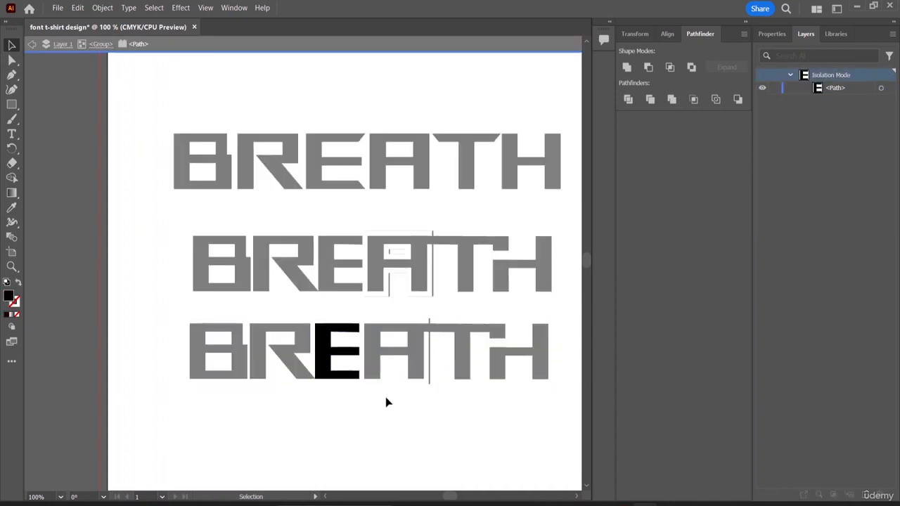
{"action": "double_click", "coordinate": [405, 408]}
- Fill the entire lower BREATH group with dark blue 092F42 so its leftover white pieces show
{"action": "left_click", "coordinate": [215, 360]}
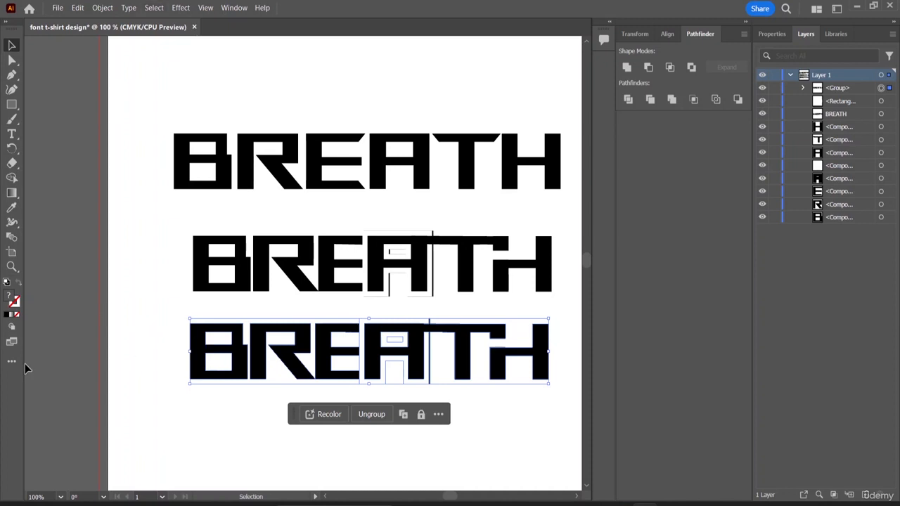
{"action": "double_click", "coordinate": [10, 298]}
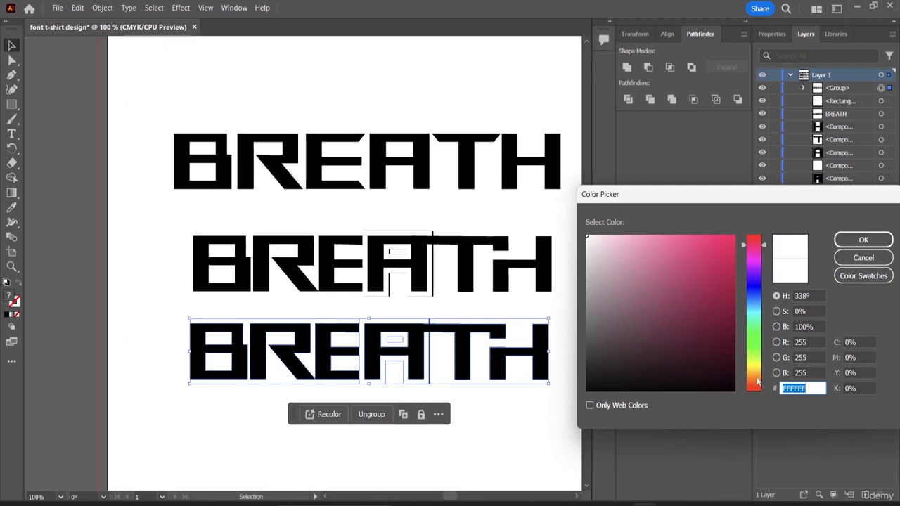
{"action": "left_click_drag", "start_coordinate": [758, 287], "coordinate": [763, 303]}
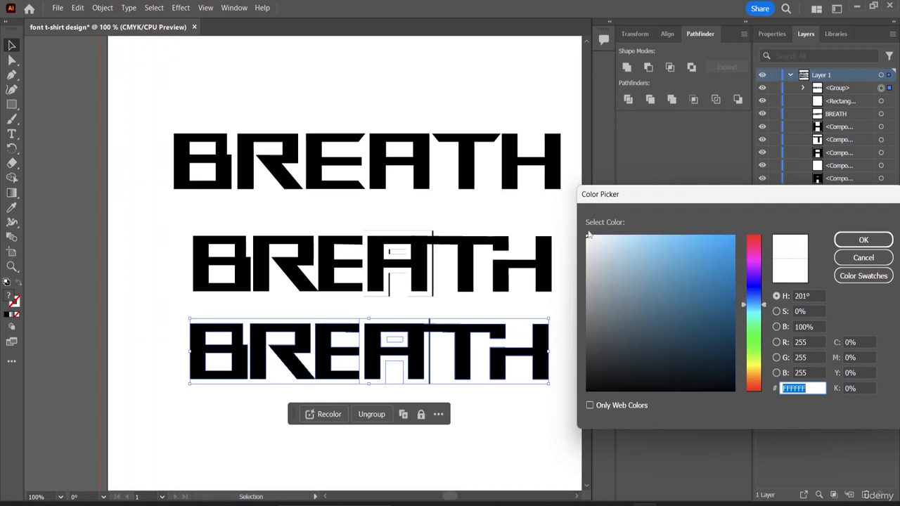
{"action": "left_click_drag", "start_coordinate": [632, 327], "coordinate": [714, 349]}
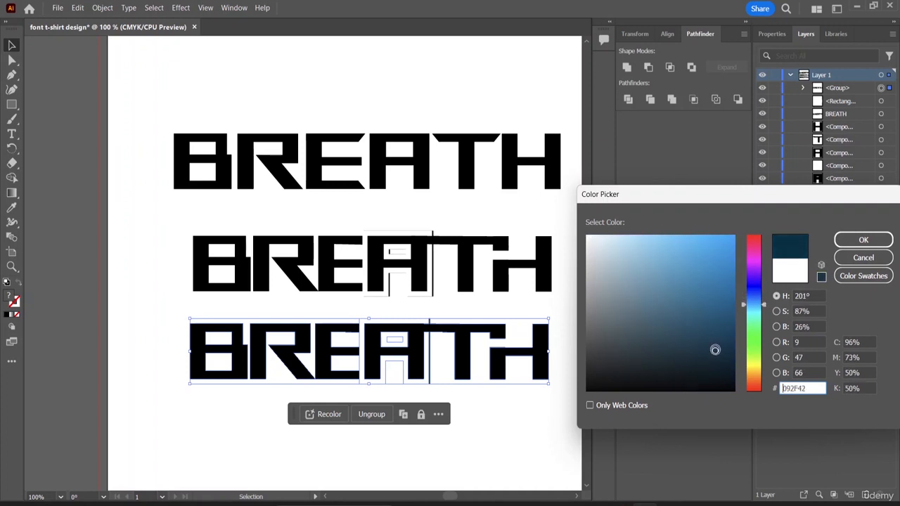
{"action": "left_click", "coordinate": [843, 239]}
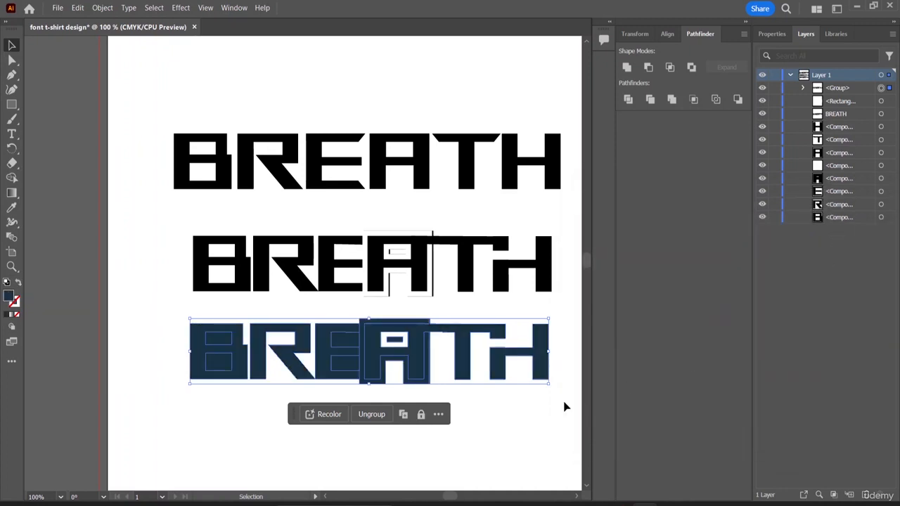
{"action": "left_click", "coordinate": [535, 418]}
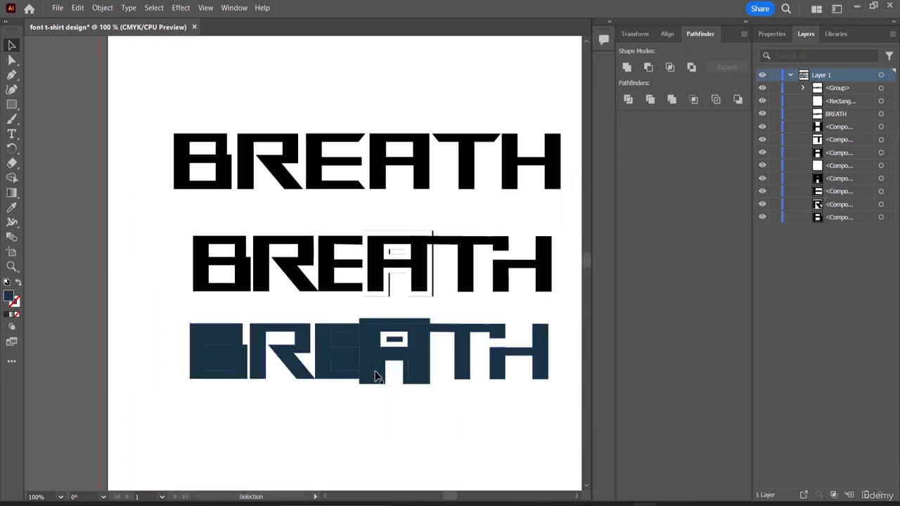
- Delete the leftover filled pieces inside the upper and lower openings of the lower word's B
{"action": "left_click", "coordinate": [219, 344]}
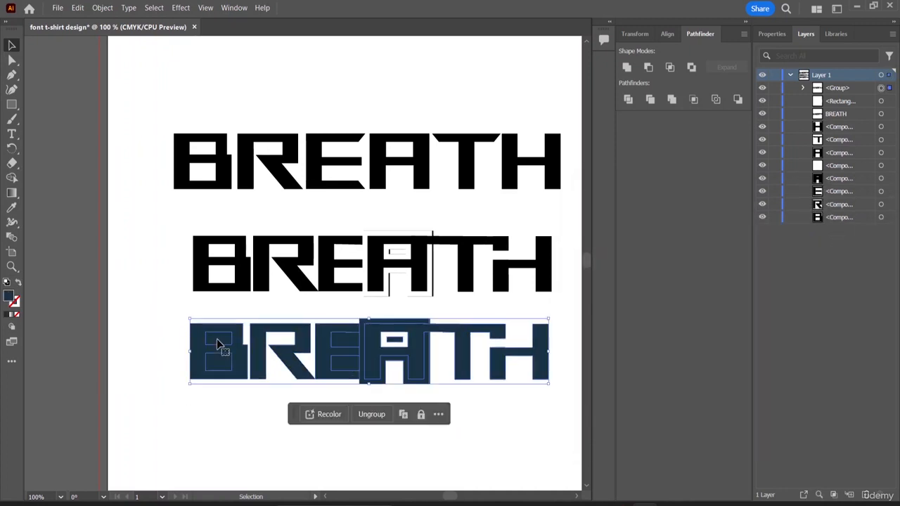
{"action": "double_click", "coordinate": [218, 344]}
{"action": "double_click", "coordinate": [218, 343]}
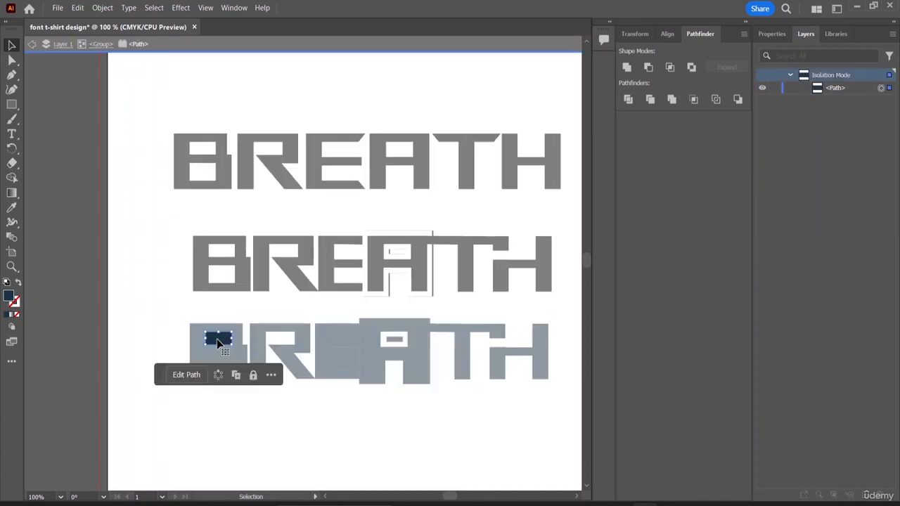
{"action": "key", "text": "Delete"}
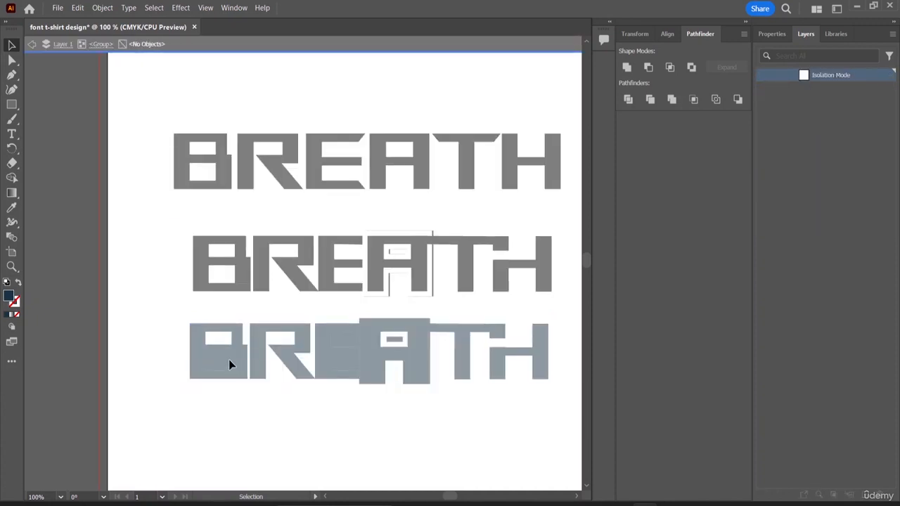
{"action": "key", "text": "Escape"}
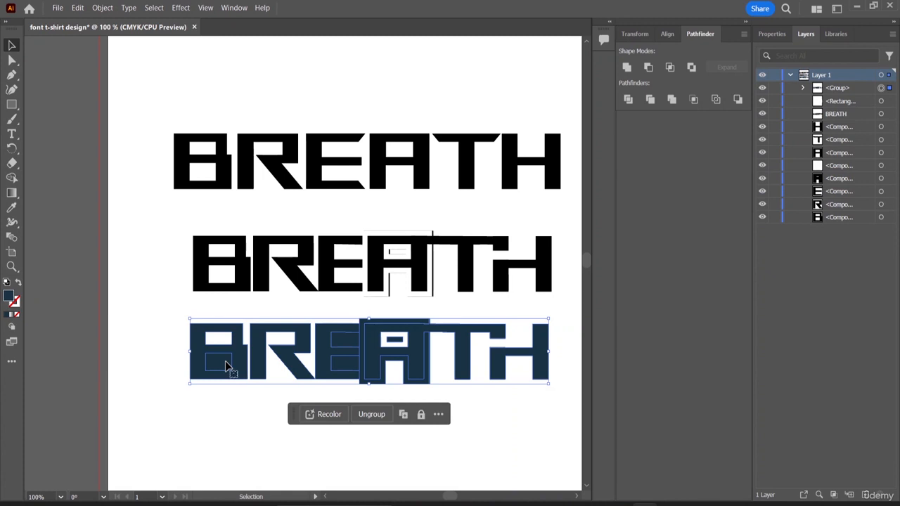
{"action": "double_click", "coordinate": [216, 364]}
{"action": "left_click", "coordinate": [216, 364]}
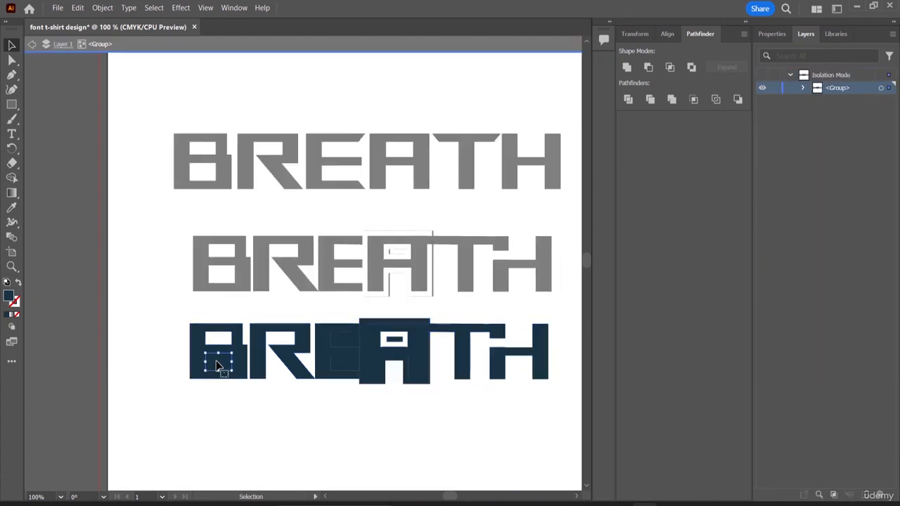
{"action": "key", "text": "Delete"}
- Delete the two leftover filled pieces between the arms of the lower word's E
{"action": "left_click", "coordinate": [345, 366]}
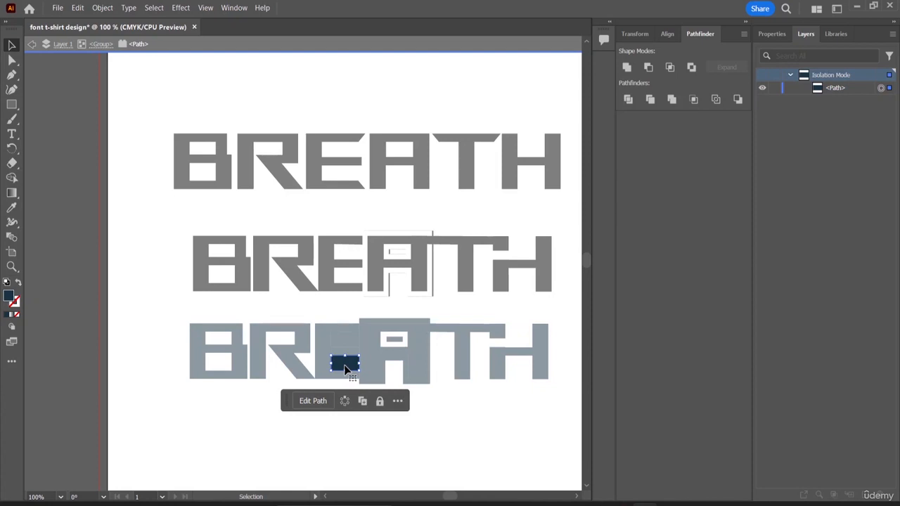
{"action": "key", "text": "Delete"}
{"action": "key", "text": "Escape"}
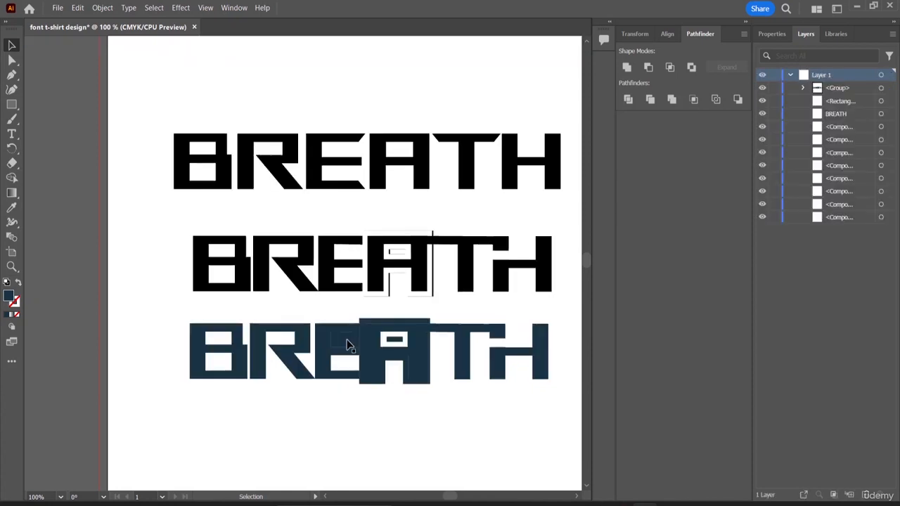
{"action": "left_click", "coordinate": [346, 338]}
{"action": "double_click", "coordinate": [347, 339]}
{"action": "left_click", "coordinate": [347, 343]}
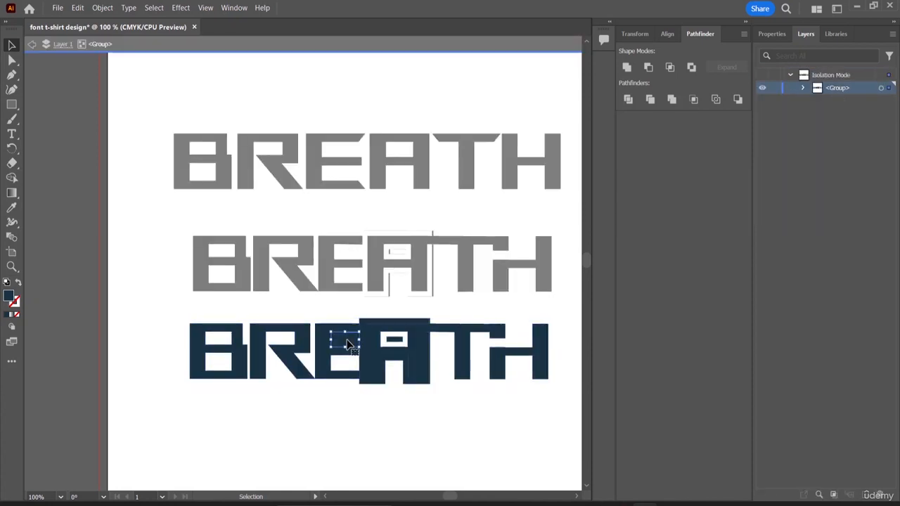
{"action": "key", "text": "Delete"}
- Delete the small leftover filled piece inside the upper opening of the lower word's A
{"action": "double_click", "coordinate": [387, 325]}
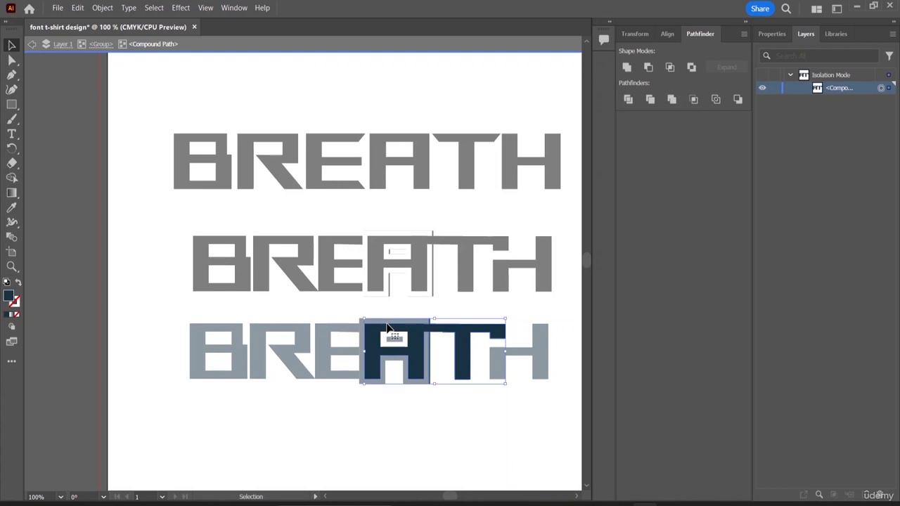
{"action": "left_click", "coordinate": [387, 327]}
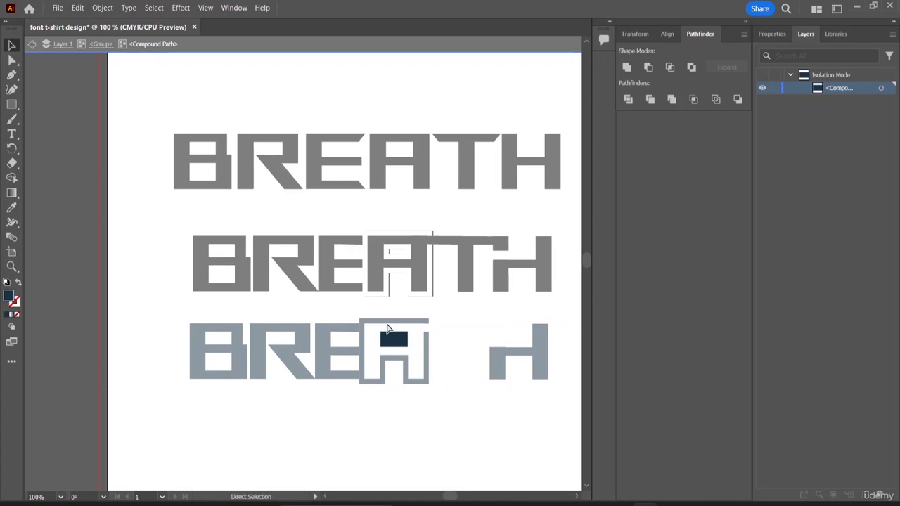
{"action": "key", "text": "v"}
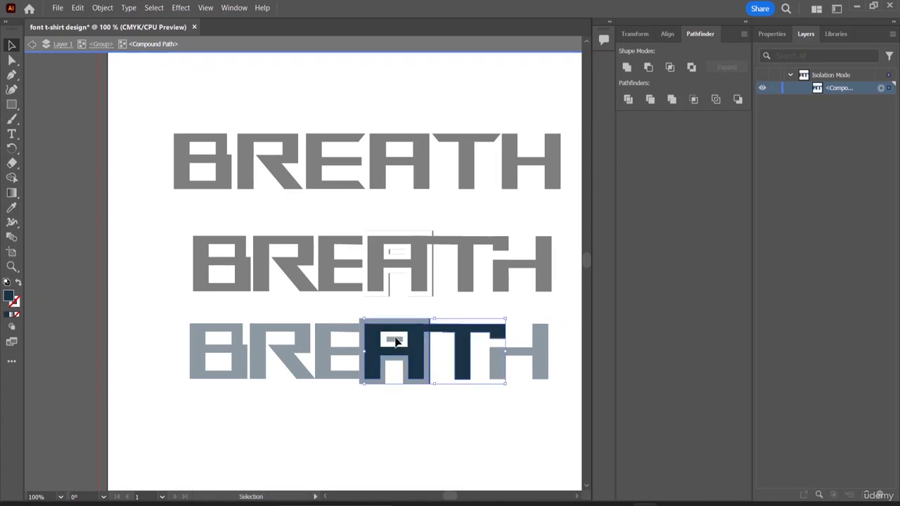
{"action": "key", "text": "Escape"}
{"action": "double_click", "coordinate": [395, 340]}
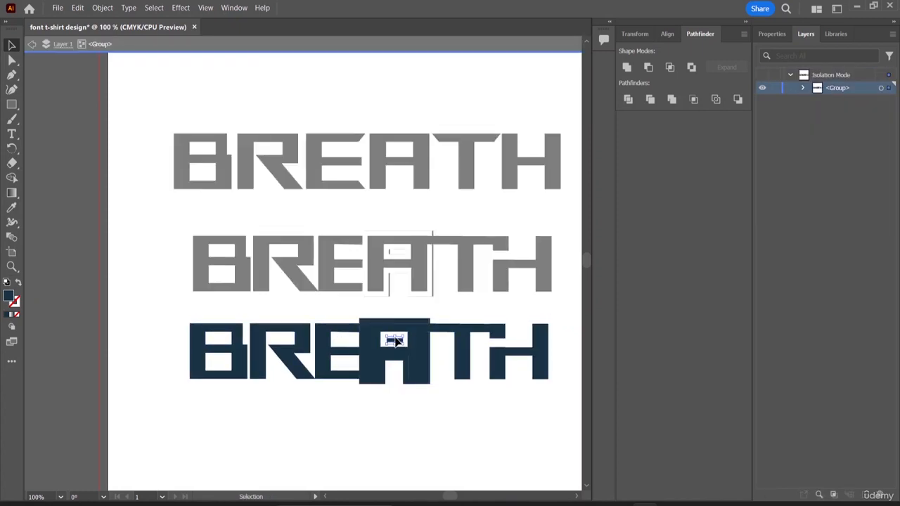
{"action": "key", "text": "Delete"}
- Delete the leftover frame-shaped piece around the lower word's A and leave isolation mode
{"action": "left_click", "coordinate": [408, 368]}
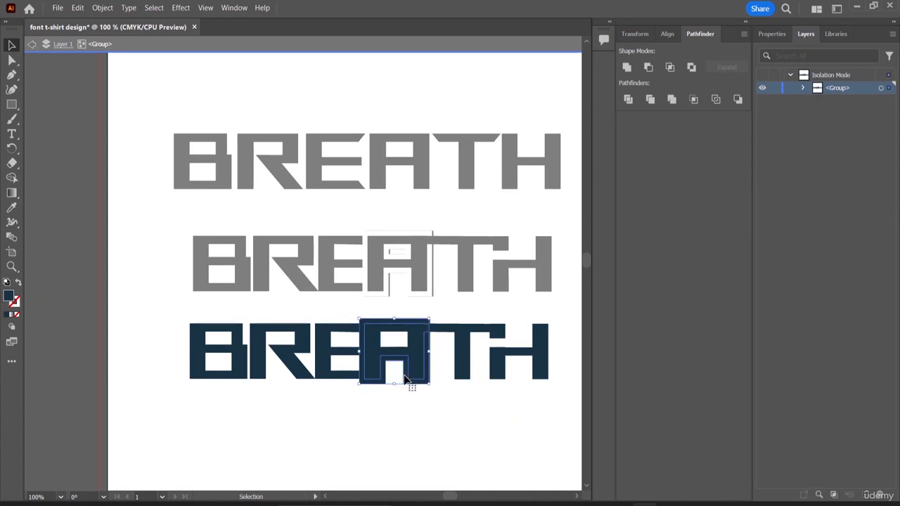
{"action": "double_click", "coordinate": [381, 384]}
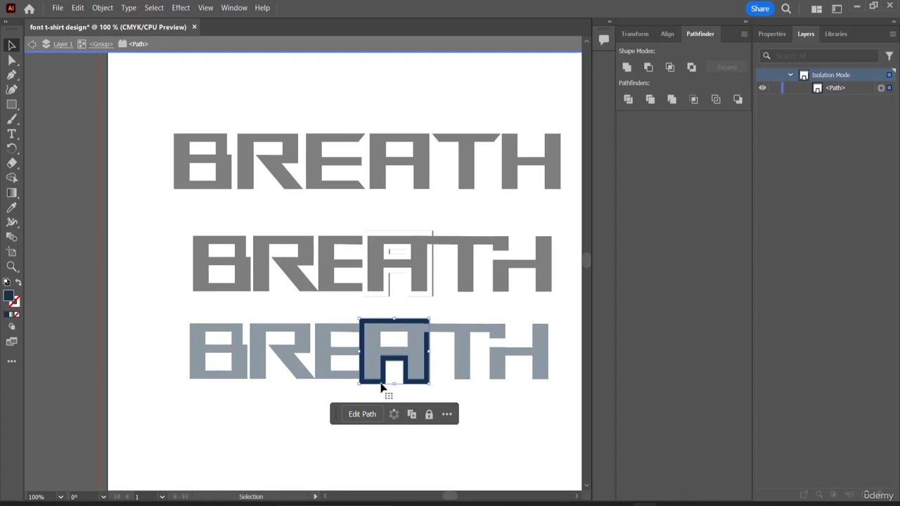
{"action": "key", "text": "Delete"}
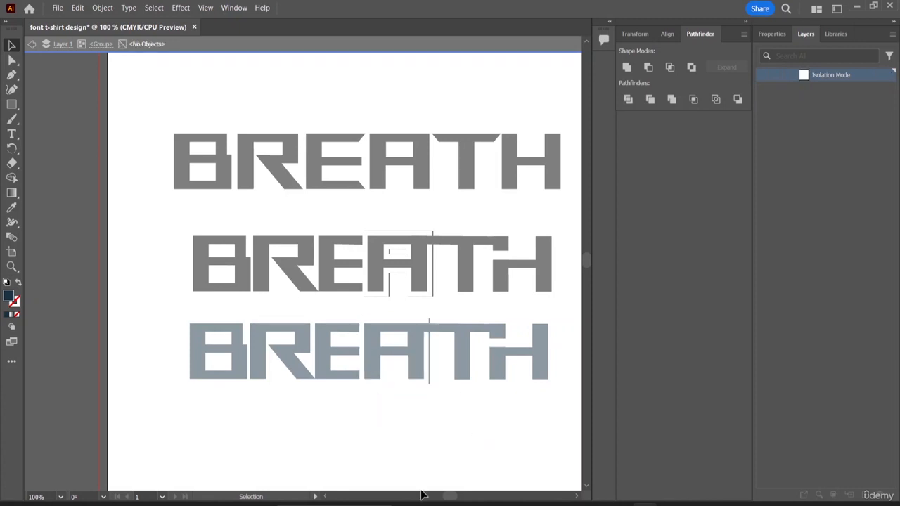
{"action": "double_click", "coordinate": [383, 426]}
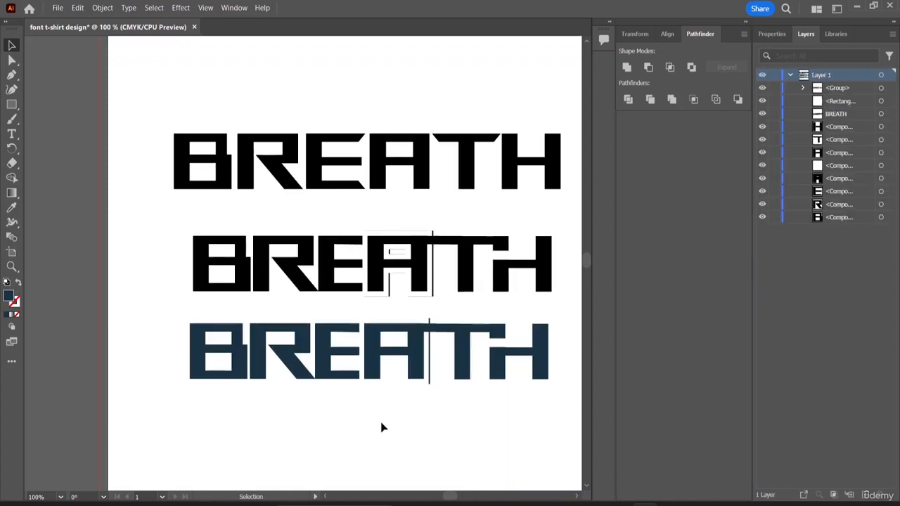
- Move the dark blue BREATH group down and slightly left, away from the black lettering above it
{"action": "left_click", "coordinate": [371, 343]}
{"action": "left_click_drag", "start_coordinate": [371, 343], "coordinate": [371, 366]}
{"action": "left_click", "coordinate": [493, 467]}
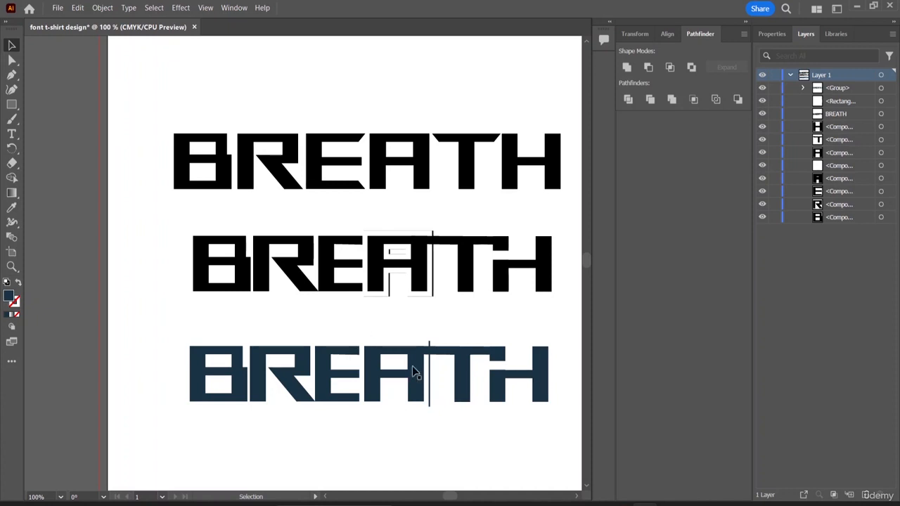
{"action": "left_click_drag", "start_coordinate": [420, 371], "coordinate": [402, 370]}
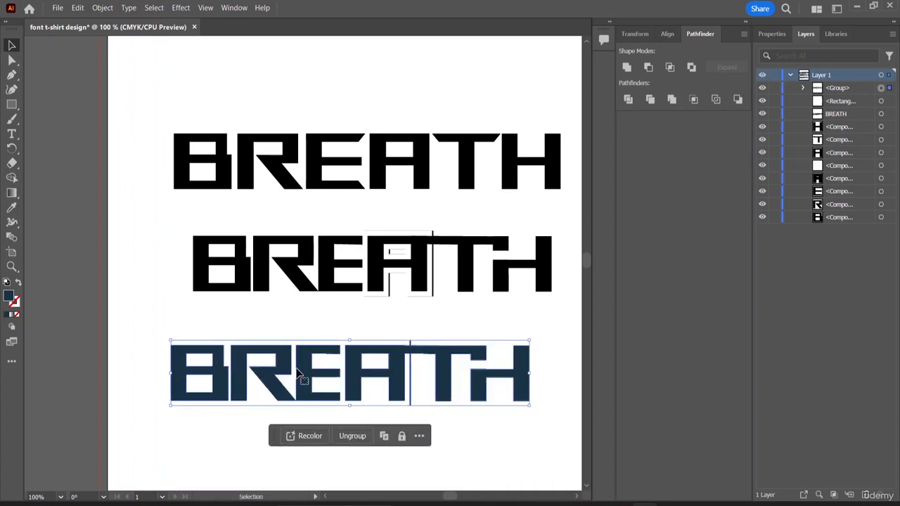
- Draw a wide rectangle below the dark blue BREATH, slightly wider than the word, and fill it with light grey-blue BDCFD6
{"action": "scroll", "coordinate": [295, 374], "scroll_direction": "down", "scroll_amount": 2}
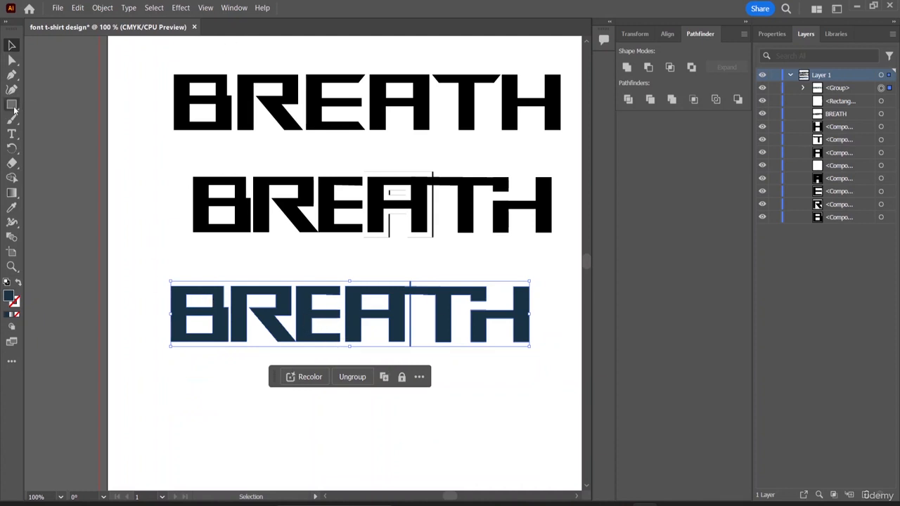
{"action": "left_click_drag", "start_coordinate": [11, 104], "coordinate": [56, 104]}
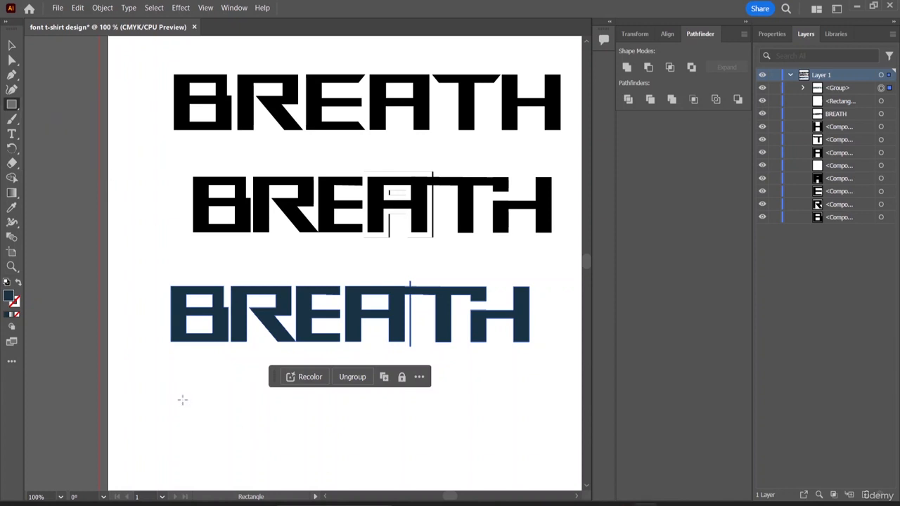
{"action": "left_click_drag", "start_coordinate": [148, 376], "coordinate": [545, 469]}
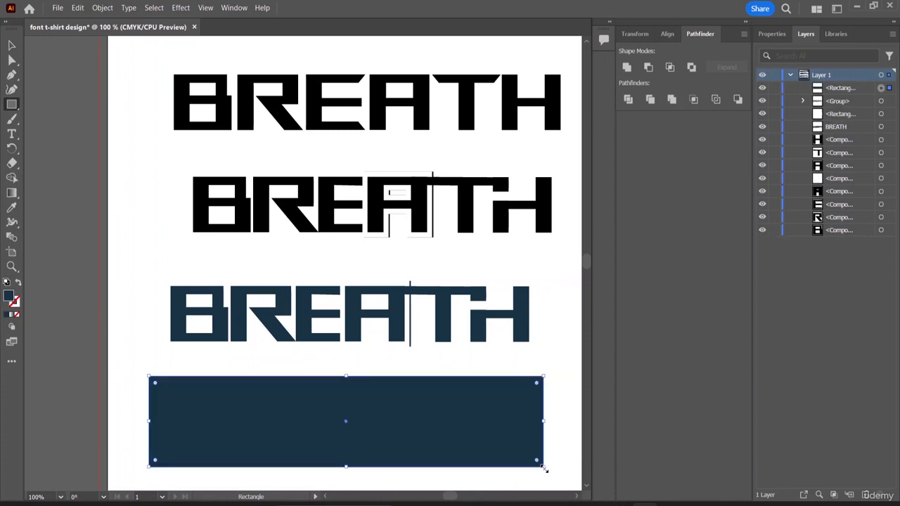
{"action": "double_click", "coordinate": [9, 300]}
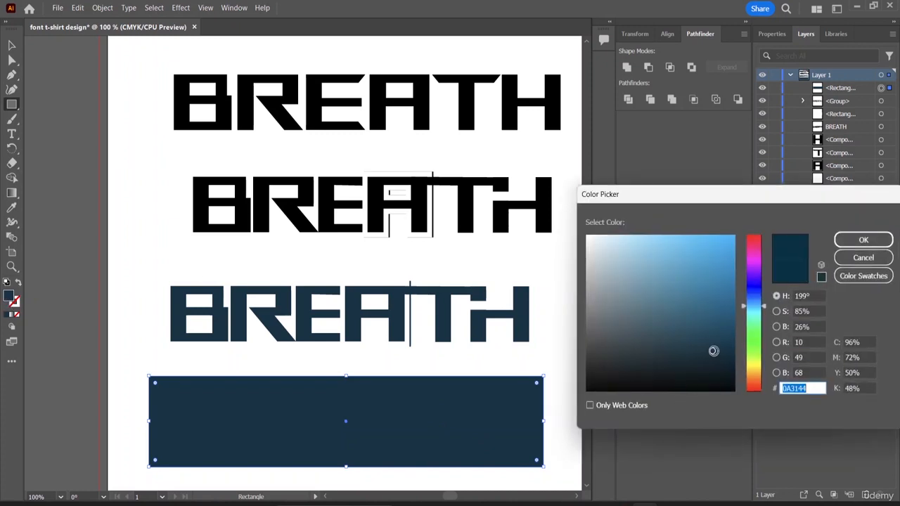
{"action": "mouse_move", "coordinate": [712, 350]}
{"action": "left_mouse_down"}
{"action": "mouse_move", "coordinate": [616, 296]}
{"action": "mouse_move", "coordinate": [590, 263]}
{"action": "mouse_move", "coordinate": [603, 259]}
{"action": "left_mouse_up"}
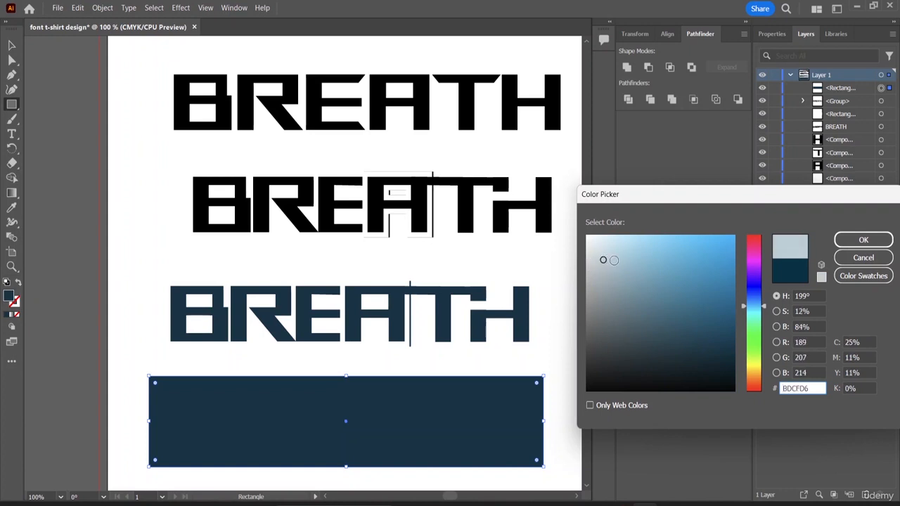
{"action": "left_click", "coordinate": [863, 240]}
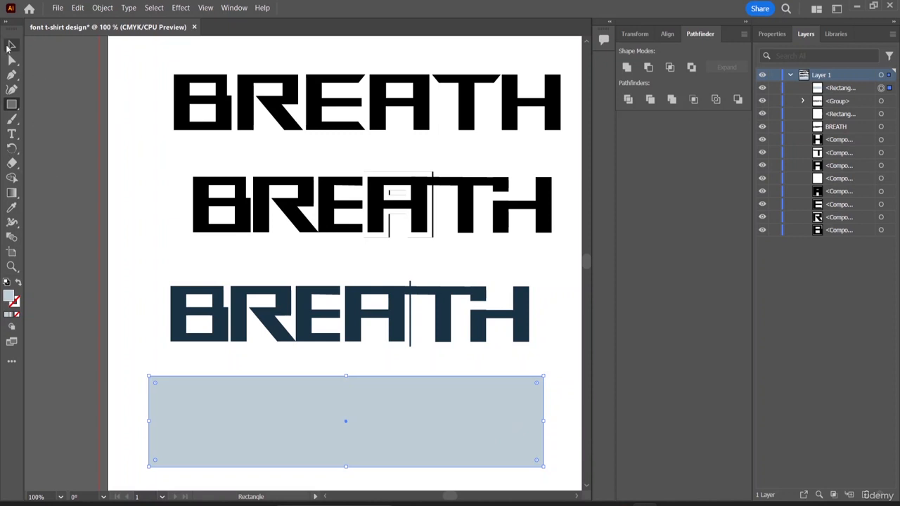
{"action": "left_click", "coordinate": [10, 46]}
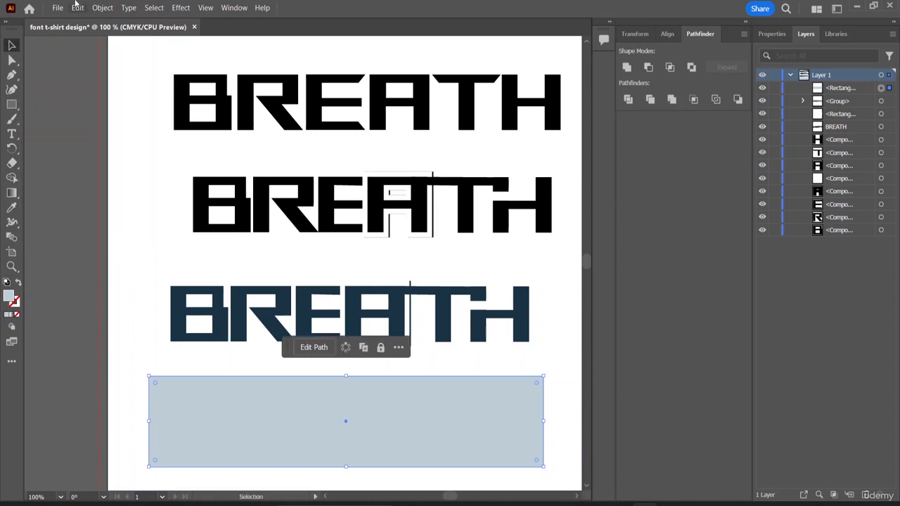
{"action": "double_click", "coordinate": [302, 403]}
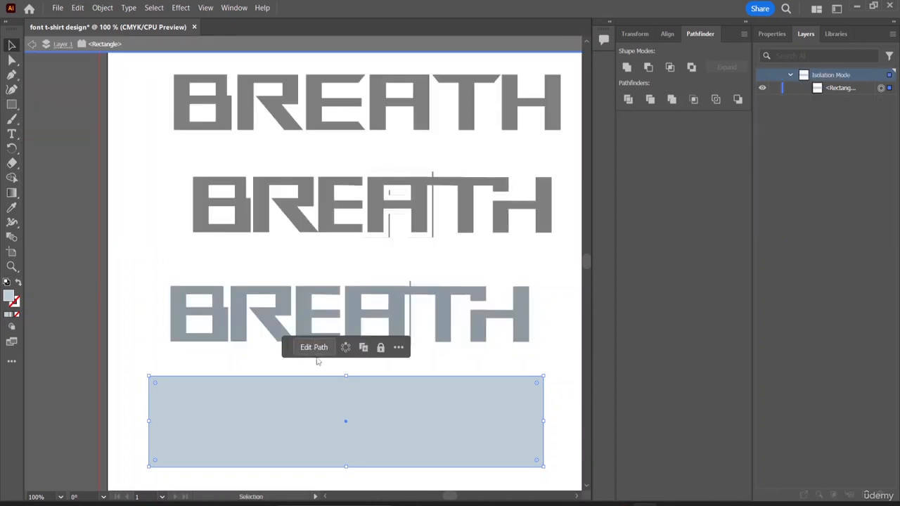
{"action": "left_click", "coordinate": [206, 340]}
{"action": "left_click", "coordinate": [291, 387]}
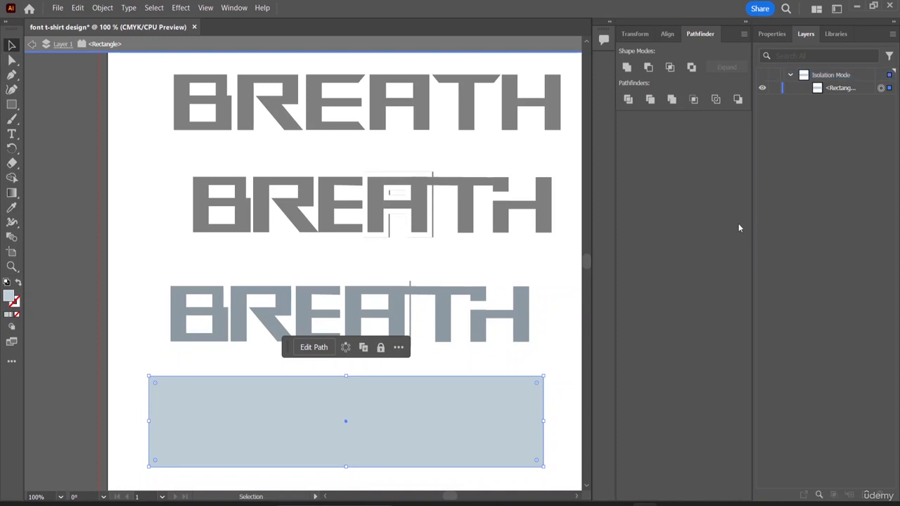
{"action": "double_click", "coordinate": [555, 265]}
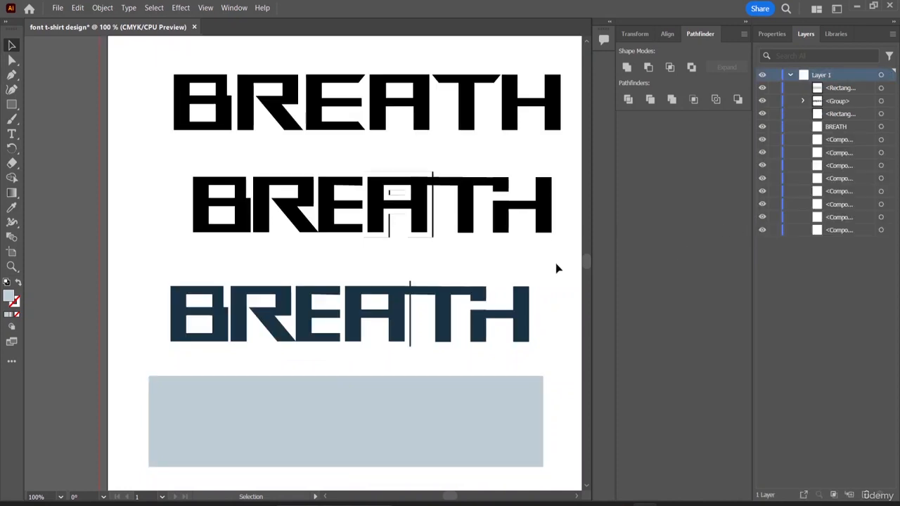
- Move the grey-blue rectangle over the dark blue BREATH and send it to the back as a backing shape
{"action": "left_click", "coordinate": [373, 450]}
{"action": "left_click_drag", "start_coordinate": [376, 440], "coordinate": [405, 317]}
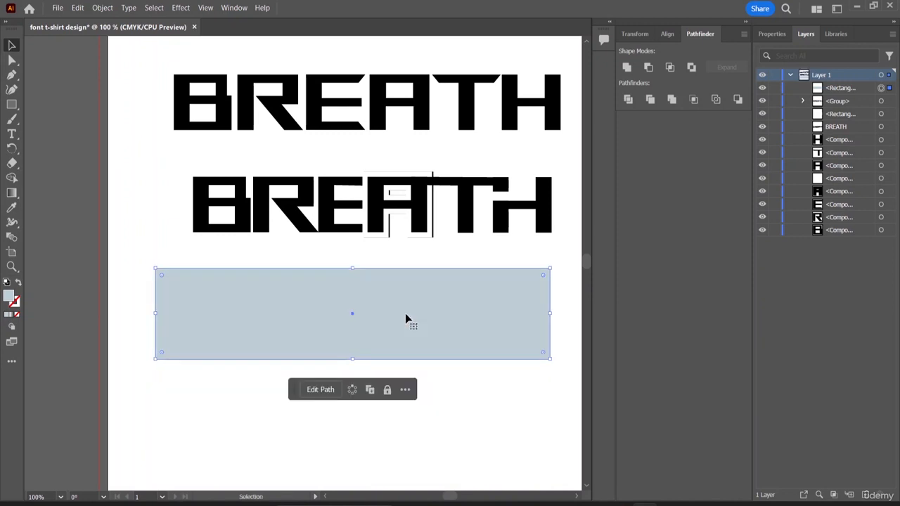
{"action": "right_click", "coordinate": [447, 350]}
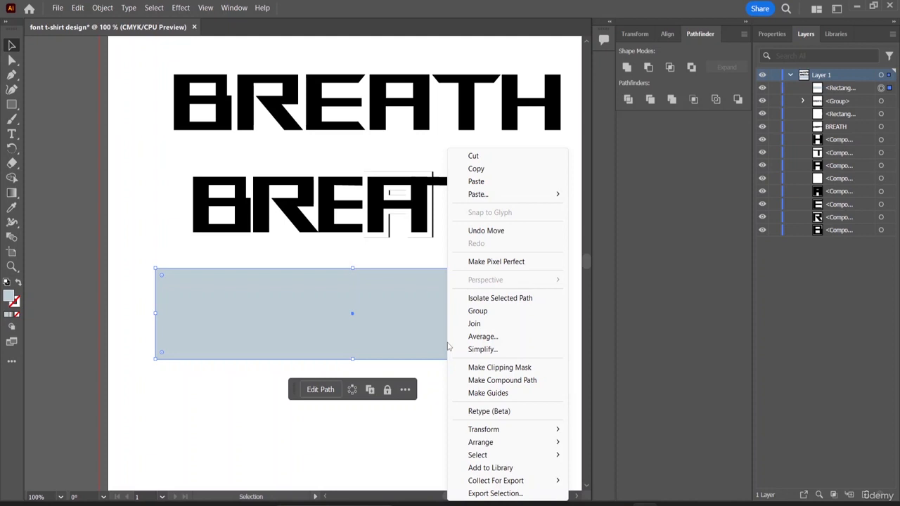
{"action": "mouse_move", "coordinate": [517, 442]}
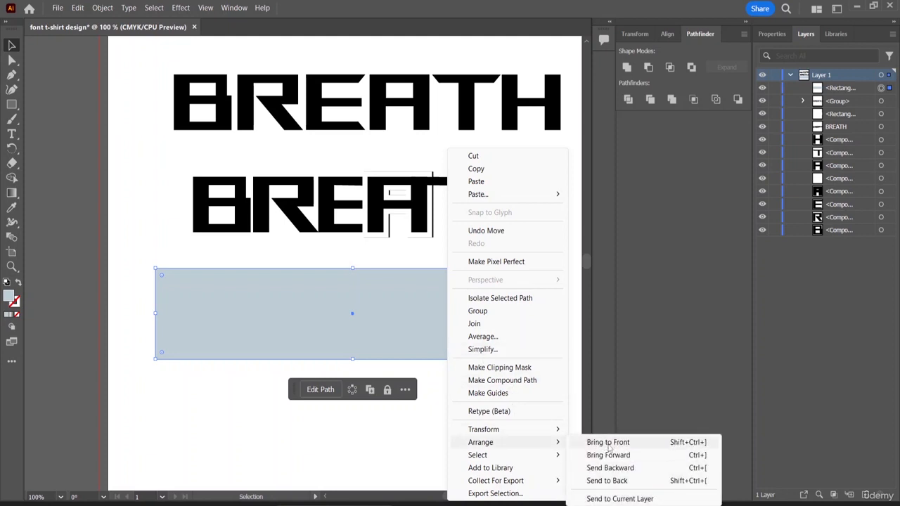
{"action": "left_click", "coordinate": [617, 481]}
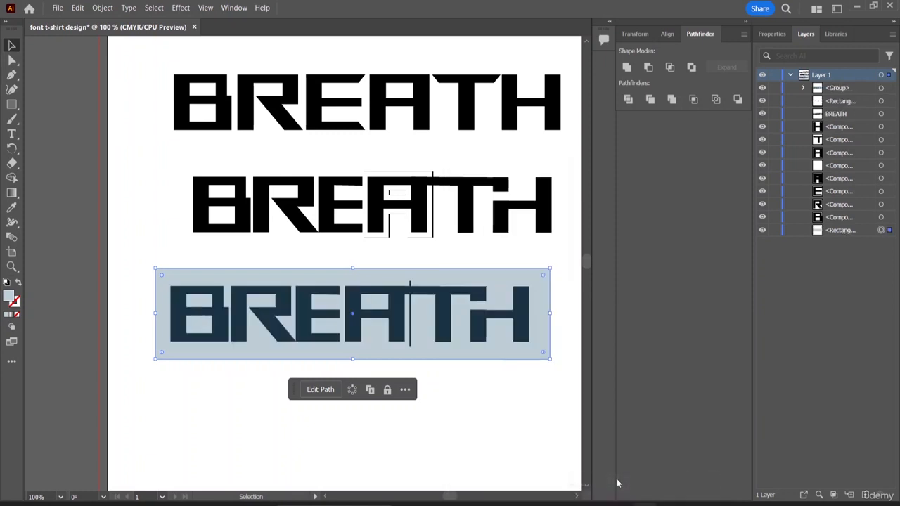
- Round all four corners of the grey-blue backing rectangle slightly
{"action": "left_click", "coordinate": [491, 358]}
{"action": "left_click_drag", "start_coordinate": [542, 277], "coordinate": [535, 285]}
{"action": "left_click", "coordinate": [496, 416]}
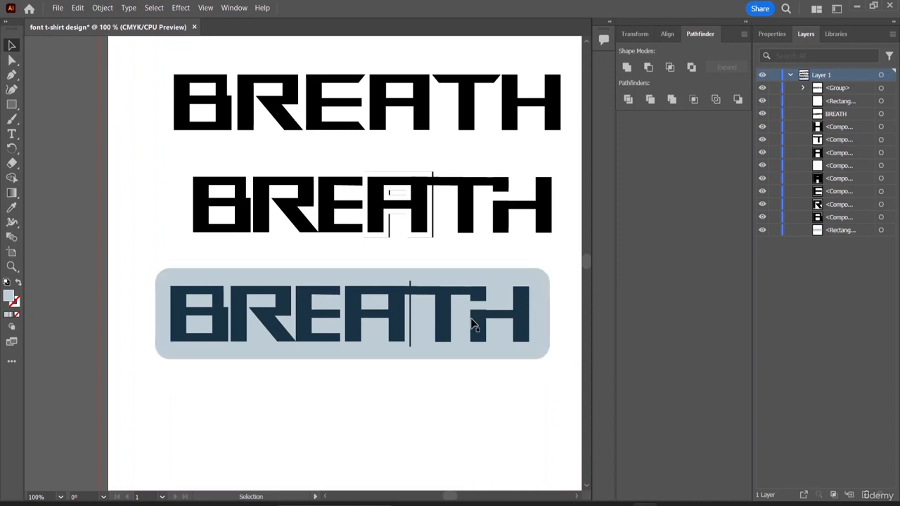
{"action": "left_click", "coordinate": [208, 275]}
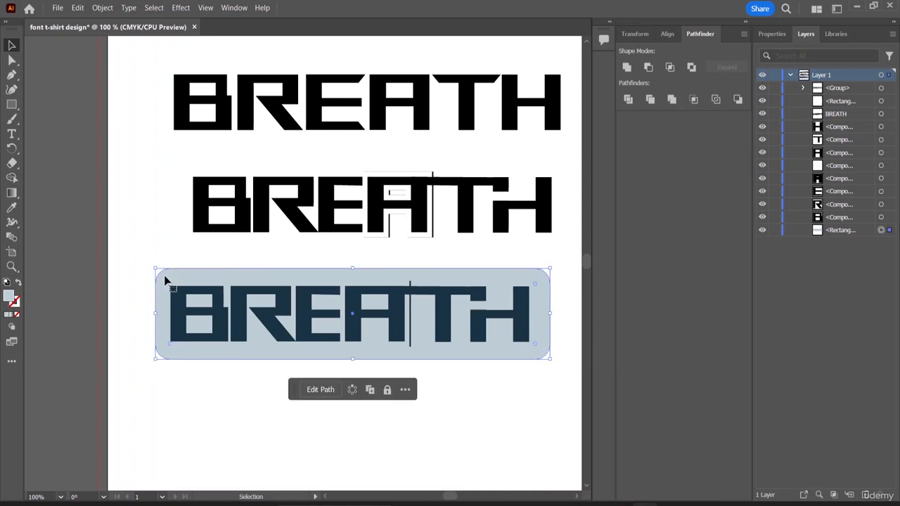
{"action": "left_click", "coordinate": [159, 270]}
{"action": "double_click", "coordinate": [161, 279]}
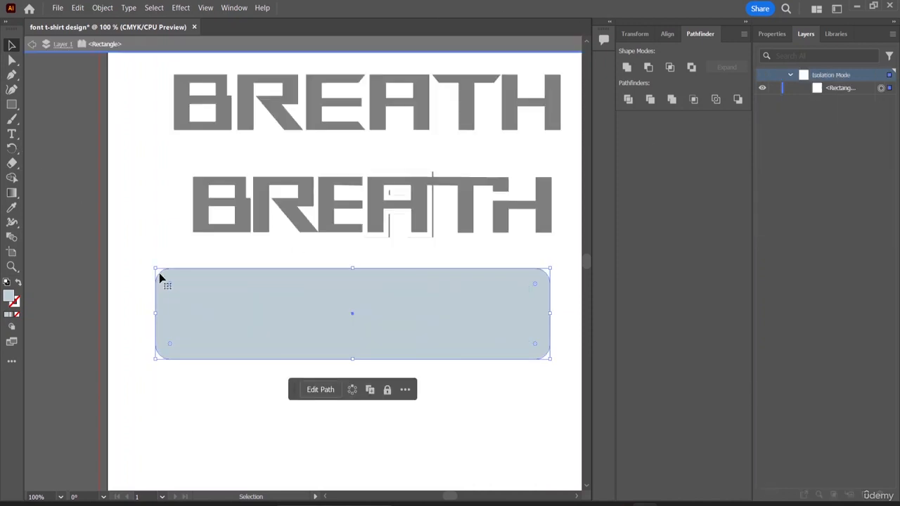
{"action": "mouse_move", "coordinate": [156, 269]}
{"action": "left_mouse_down"}
{"action": "mouse_move", "coordinate": [150, 261]}
{"action": "mouse_move", "coordinate": [155, 267]}
{"action": "left_mouse_up"}
{"action": "left_click", "coordinate": [141, 255]}
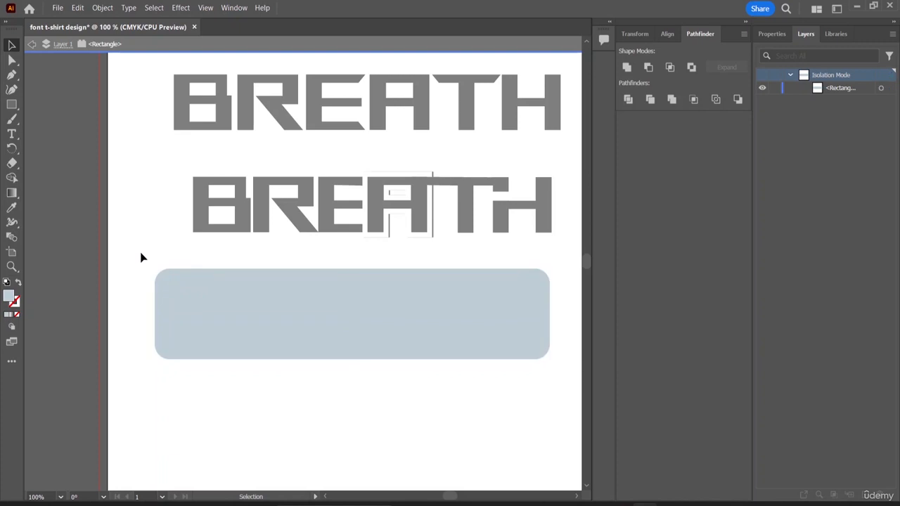
{"action": "double_click", "coordinate": [141, 255]}
- Make the backing rectangle's lower-right and upper-left corners square, keeping the other two corners rounded
{"action": "left_click", "coordinate": [534, 324]}
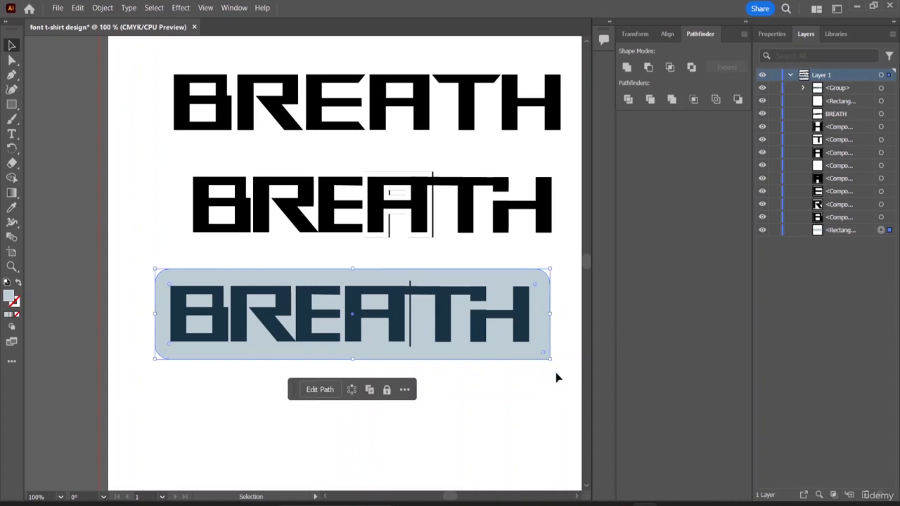
{"action": "left_click_drag", "start_coordinate": [545, 353], "coordinate": [564, 362]}
{"action": "left_click_drag", "start_coordinate": [170, 290], "coordinate": [155, 267]}
{"action": "left_click", "coordinate": [226, 428]}
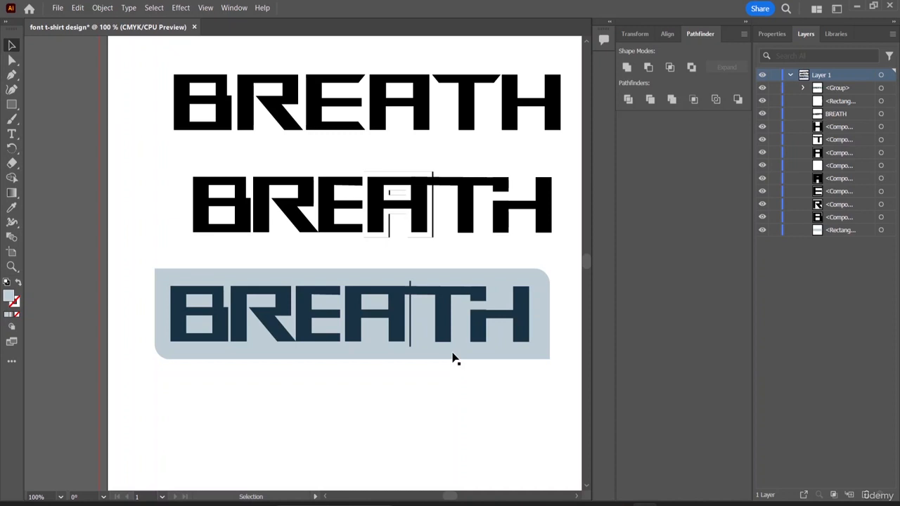
{"action": "left_click", "coordinate": [419, 339]}
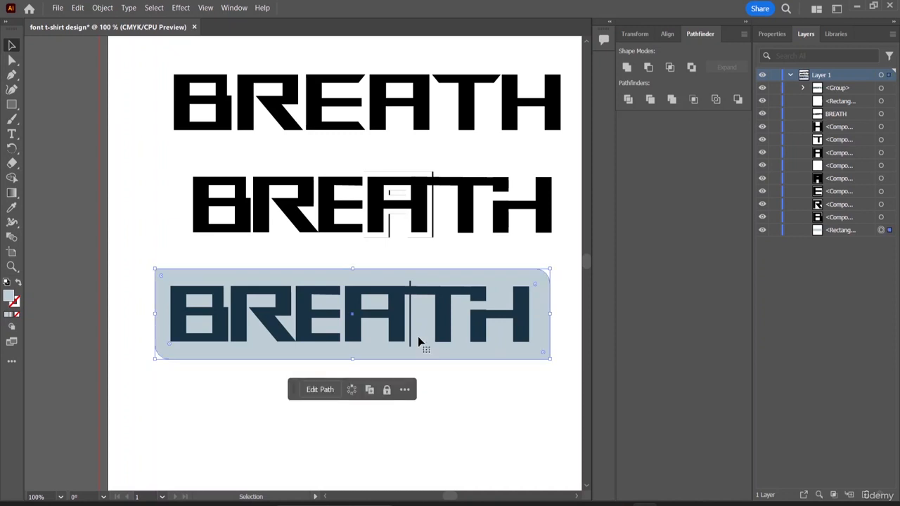
{"action": "left_click", "coordinate": [836, 34]}
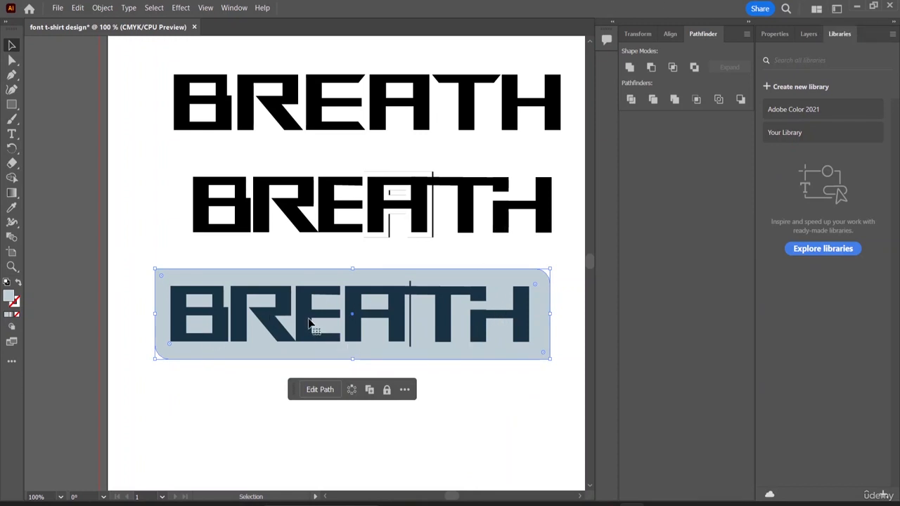
{"action": "left_click", "coordinate": [312, 326]}
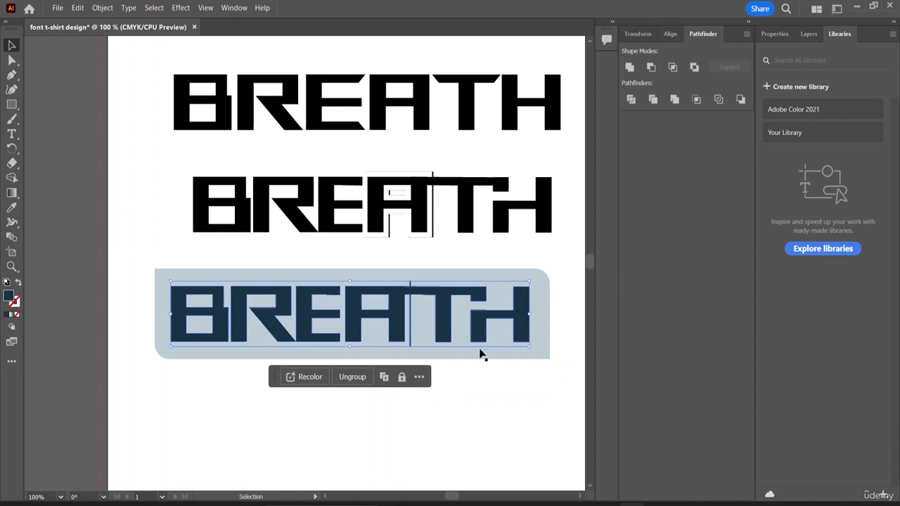
{"action": "left_click", "coordinate": [206, 358]}
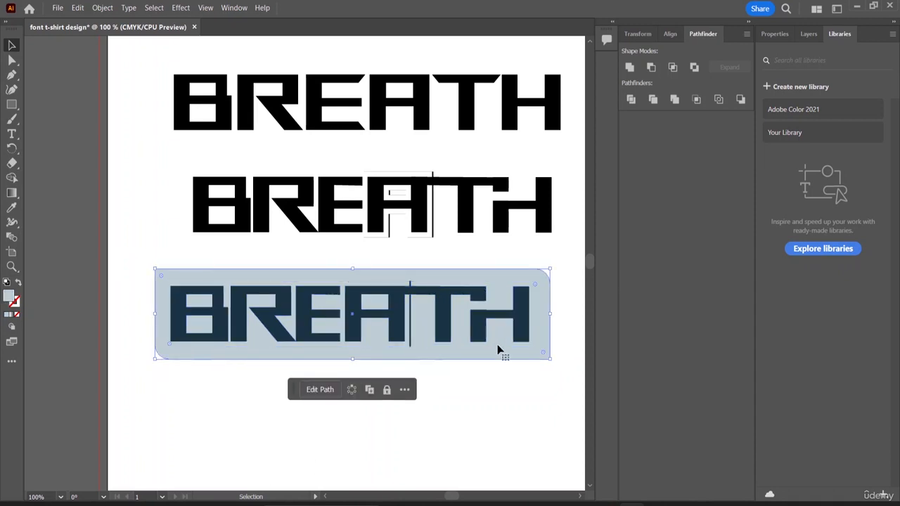
- Open the Adobe Color 2021 library and fill the rounded banner behind BREATH with the beige of Rainy Theme 7
{"action": "left_click", "coordinate": [798, 110]}
{"action": "scroll", "coordinate": [798, 239], "scroll_direction": "down", "scroll_amount": 10}
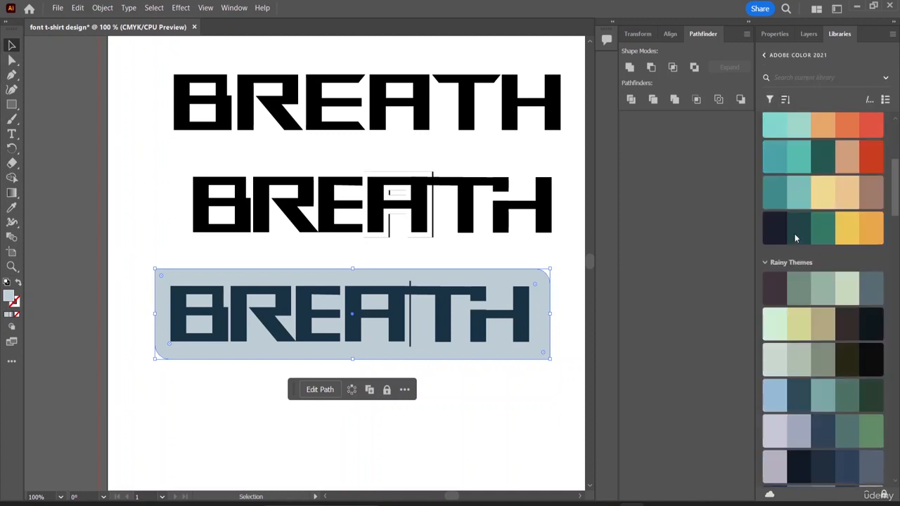
{"action": "scroll", "coordinate": [798, 241], "scroll_direction": "down", "scroll_amount": 4}
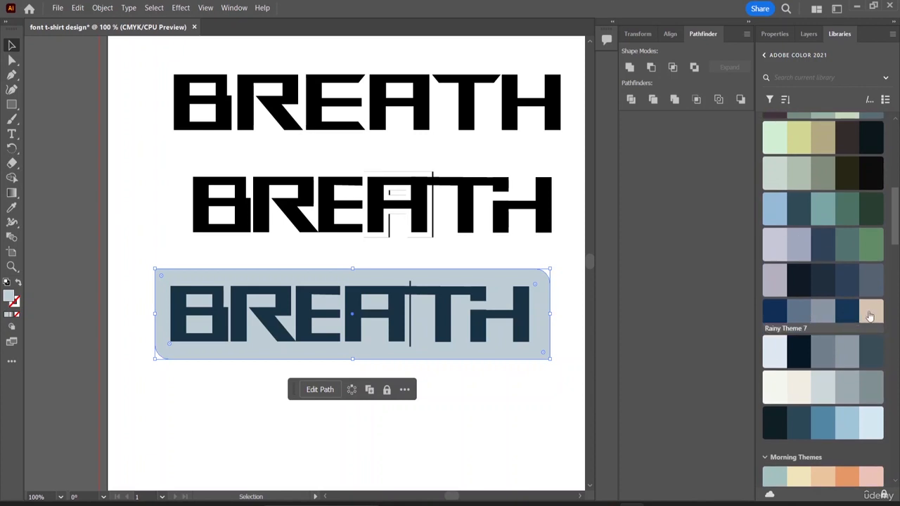
{"action": "left_click", "coordinate": [870, 317]}
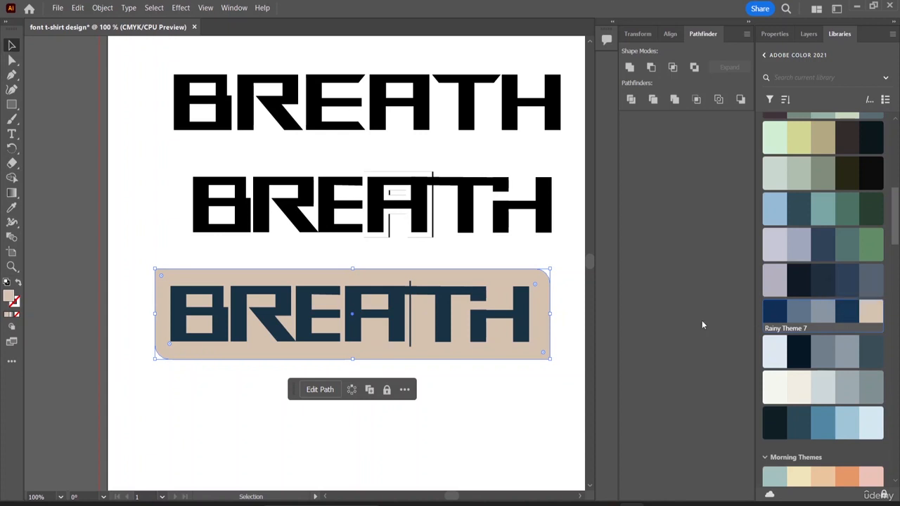
- Recolour the BREATH lettering on the banner with the near-black navy of the theme just above Rainy Theme 7
{"action": "left_click", "coordinate": [314, 323]}
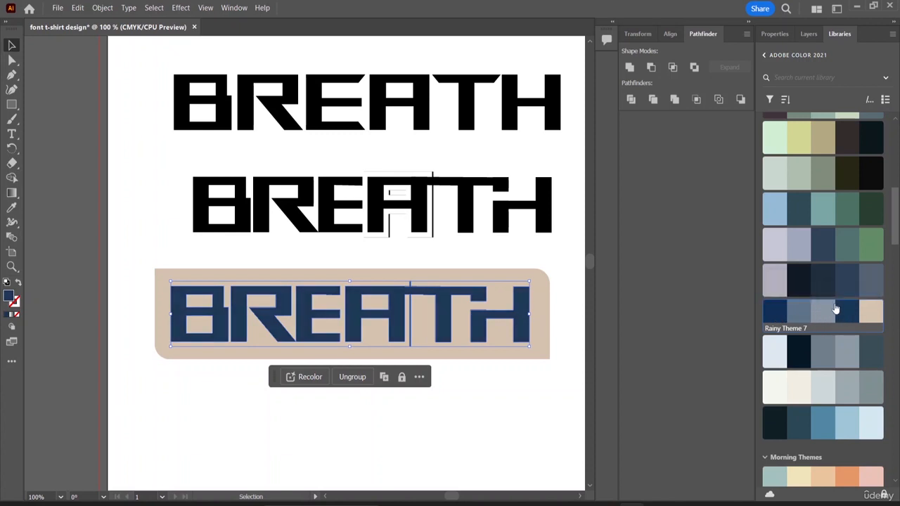
{"action": "left_click", "coordinate": [794, 280]}
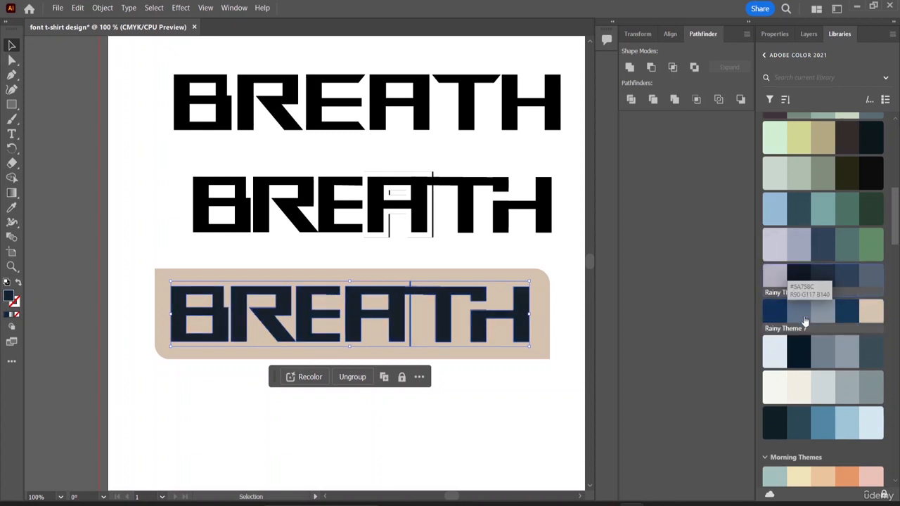
{"action": "scroll", "coordinate": [802, 323], "scroll_direction": "down", "scroll_amount": 4}
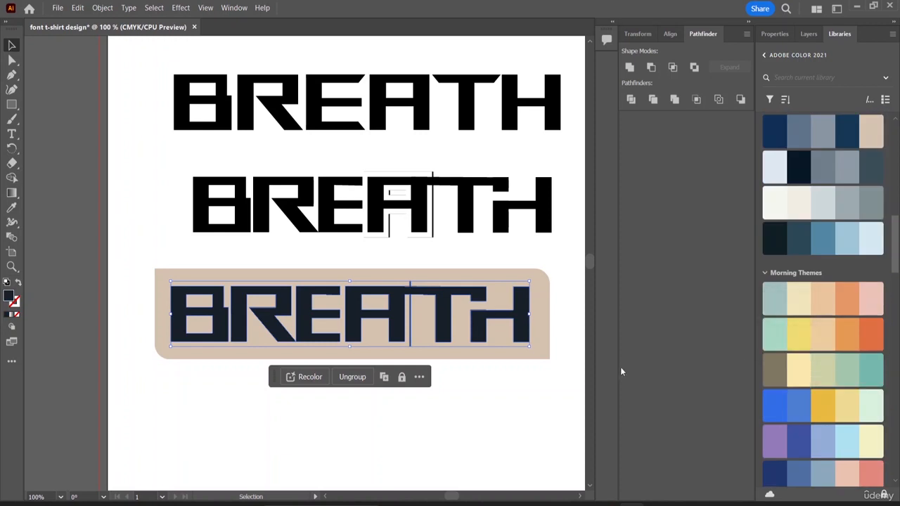
- Try the olive brown of Morning Theme 3 and the darkest colour of Rainy Theme 10 as the banner fill
{"action": "left_click", "coordinate": [548, 331]}
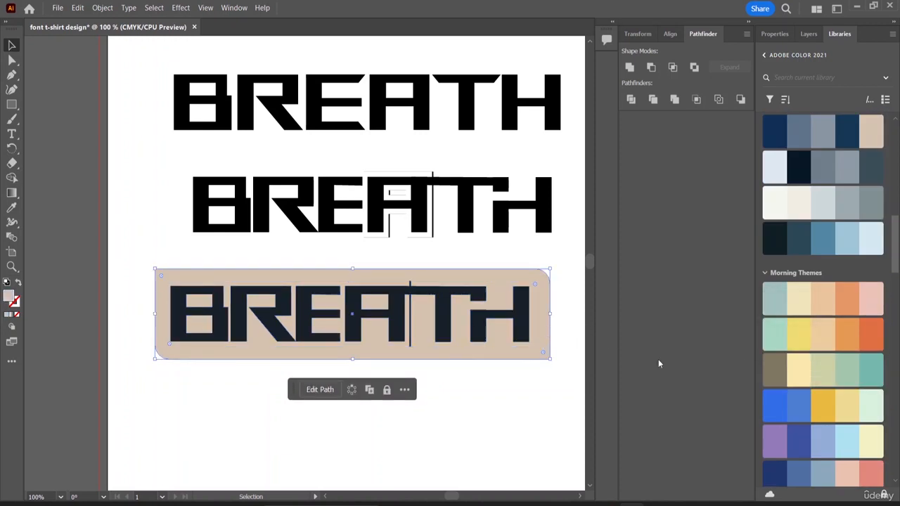
{"action": "left_click", "coordinate": [774, 370]}
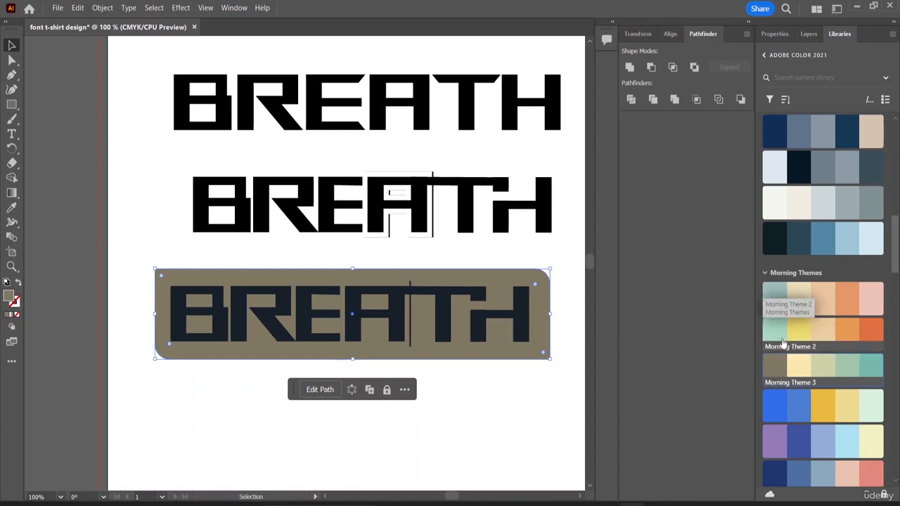
{"action": "left_click", "coordinate": [773, 240]}
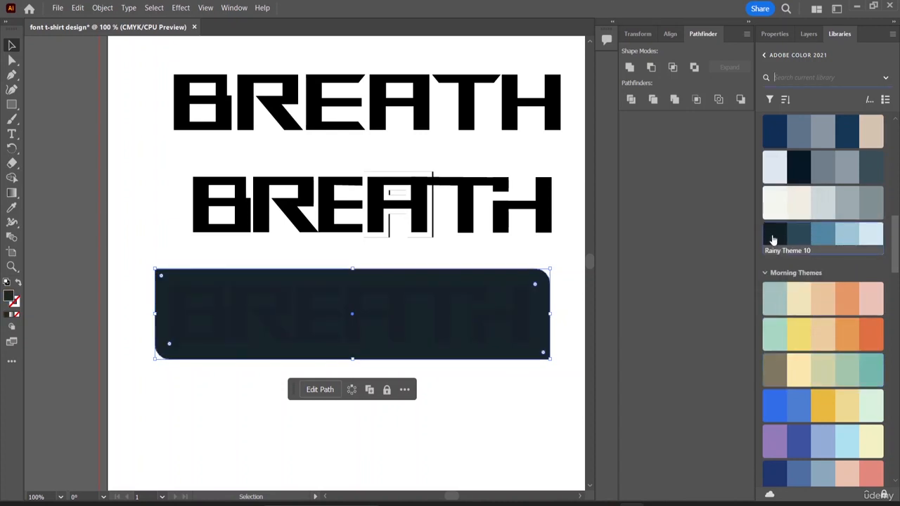
- Fill the rounded banner behind the lettering with the peach colour of Morning Theme 1
{"action": "left_click", "coordinate": [539, 410]}
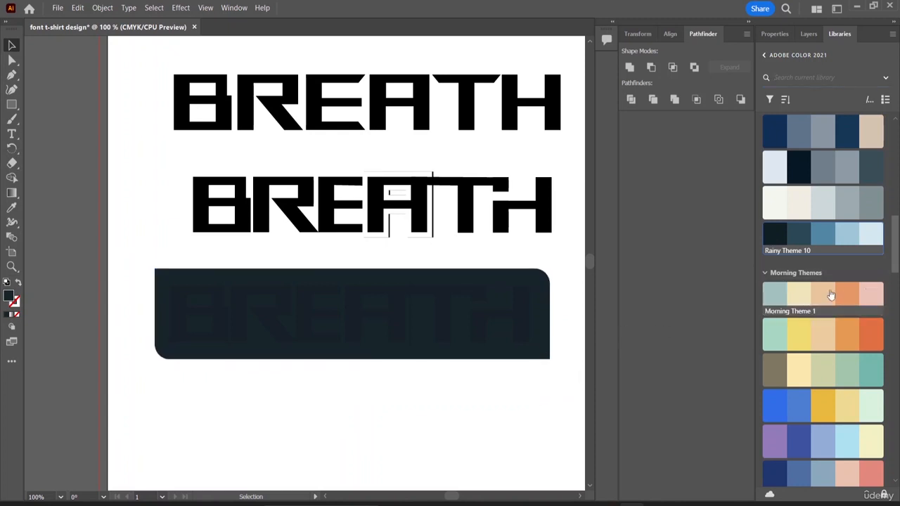
{"action": "left_click", "coordinate": [541, 328]}
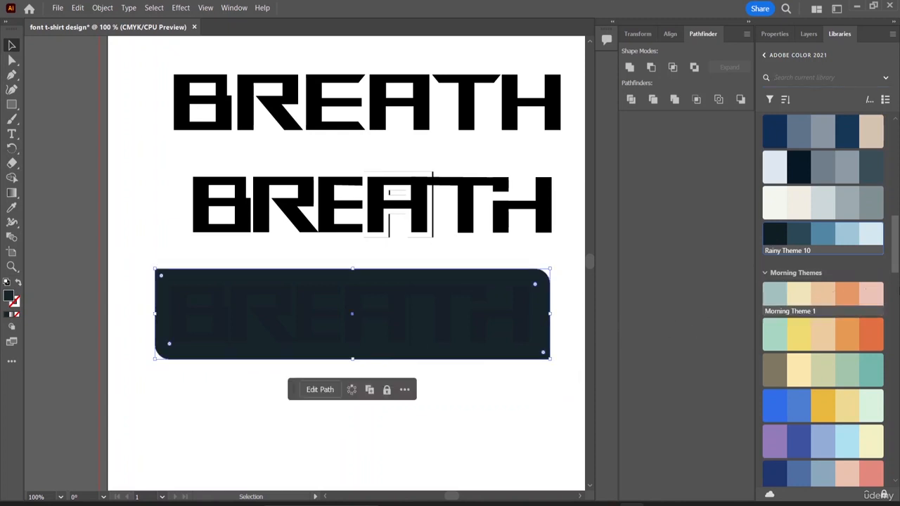
{"action": "left_click", "coordinate": [822, 298]}
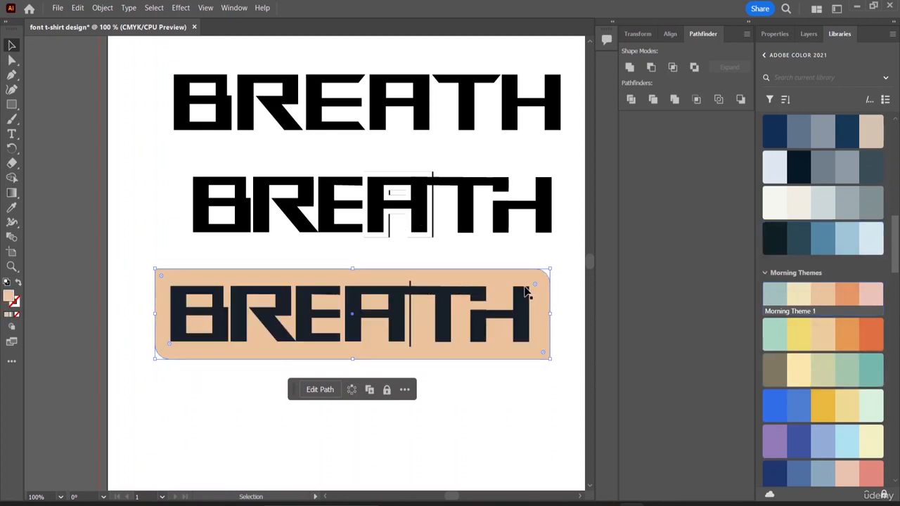
- Try the pale teal of Morning Theme 1 on the BREATH lettering over the banner
{"action": "left_click", "coordinate": [446, 298]}
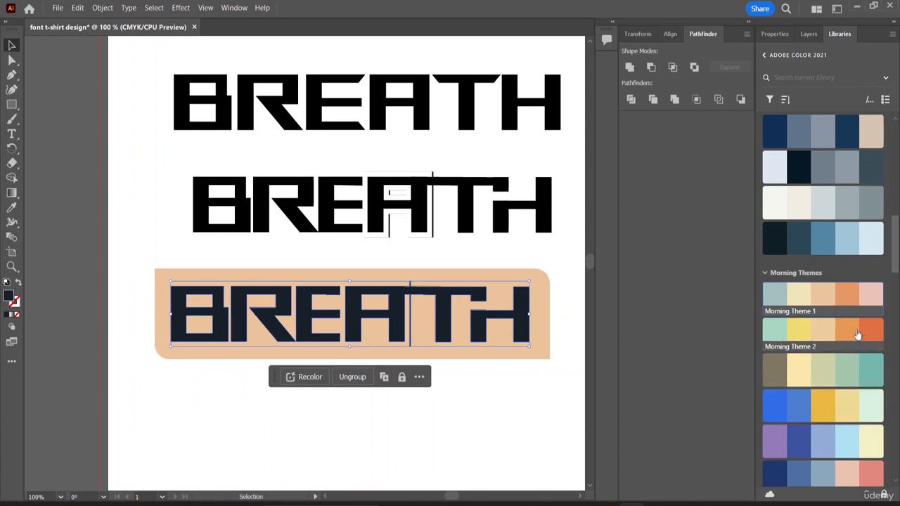
{"action": "left_click", "coordinate": [773, 296]}
{"action": "left_click", "coordinate": [562, 323]}
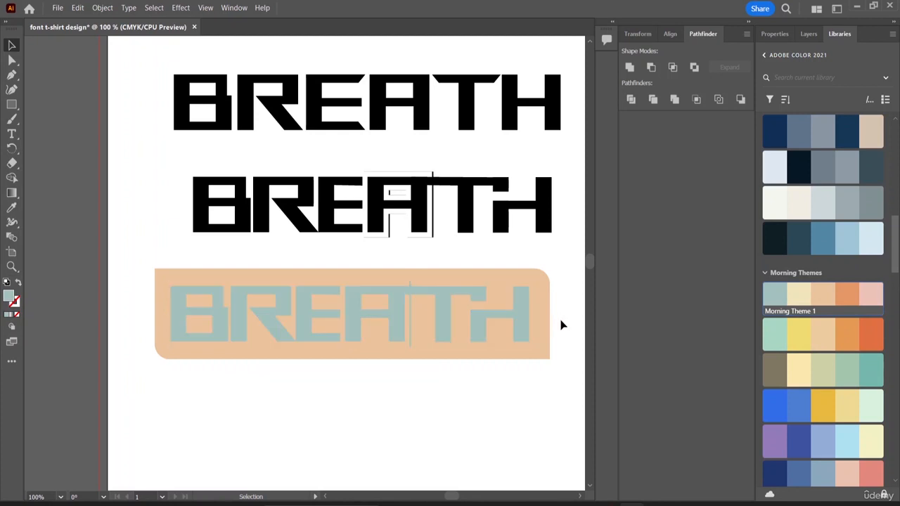
- Try the dark blue of Rainy Theme 7 and the darkest colour of Rainy Theme 10 on the banner's lettering
{"action": "left_click", "coordinate": [448, 314]}
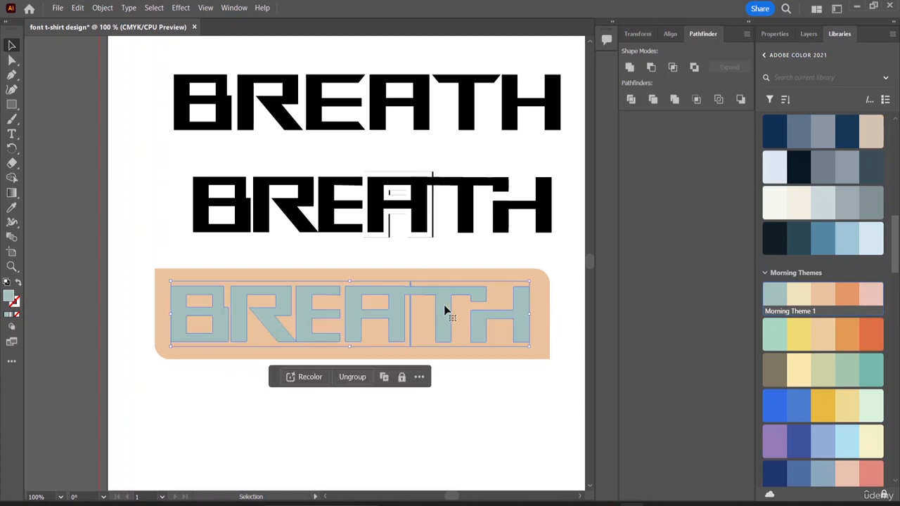
{"action": "scroll", "coordinate": [781, 281], "scroll_direction": "up", "scroll_amount": 3}
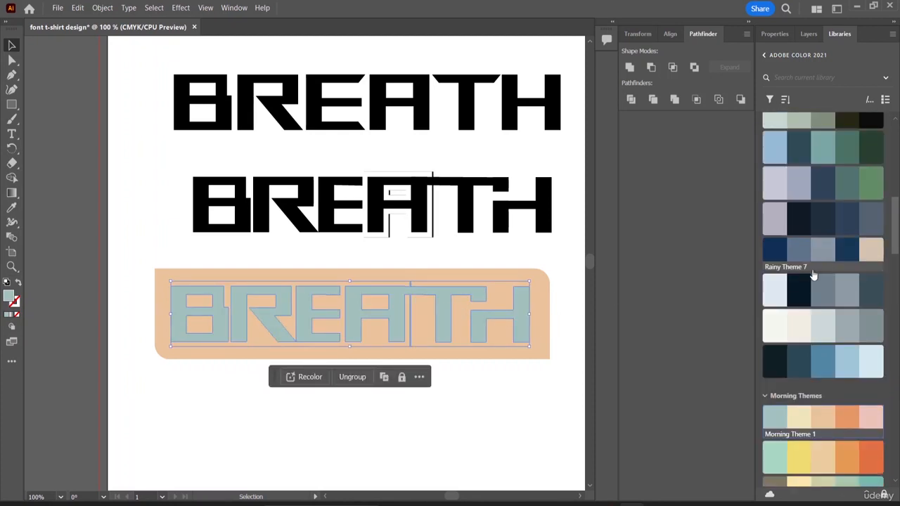
{"action": "left_click", "coordinate": [769, 258]}
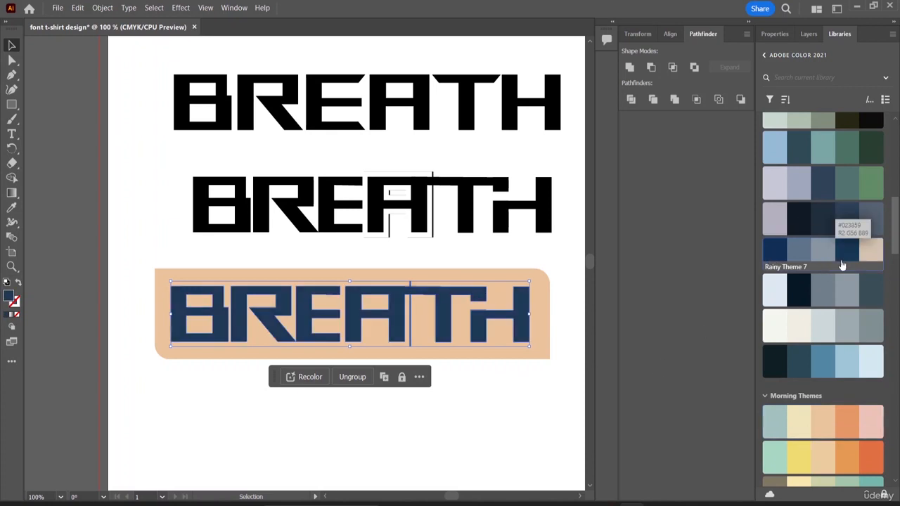
{"action": "left_click", "coordinate": [777, 361]}
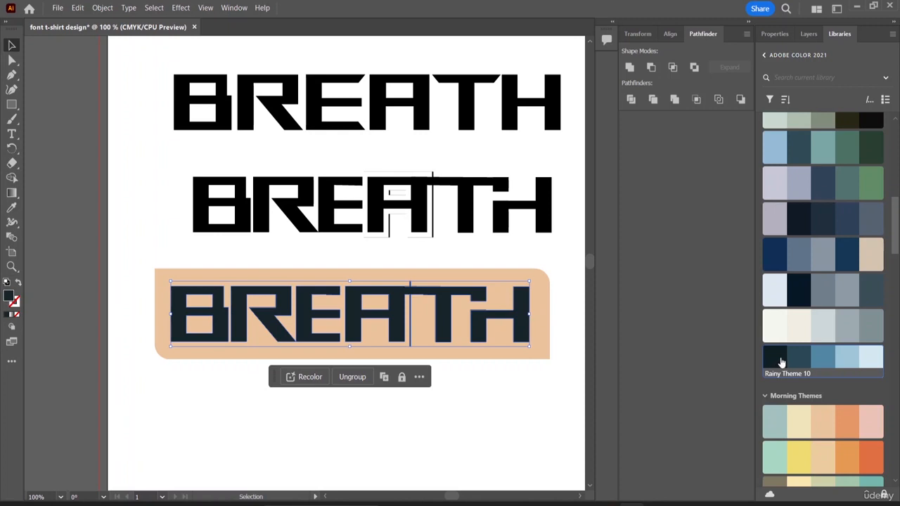
- Fill the banner's BREATH lettering with the dark purple-brown of Rainy Theme 1
{"action": "scroll", "coordinate": [837, 278], "scroll_direction": "up", "scroll_amount": 3}
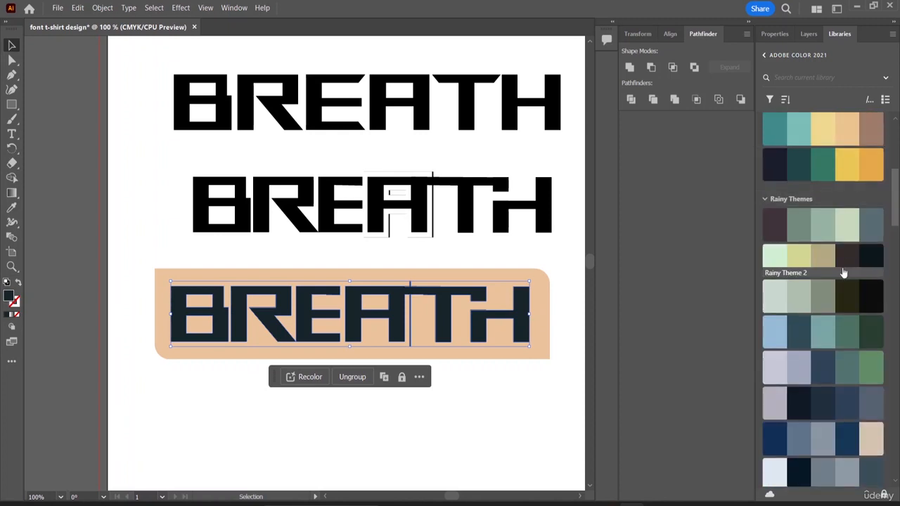
{"action": "left_click", "coordinate": [782, 230]}
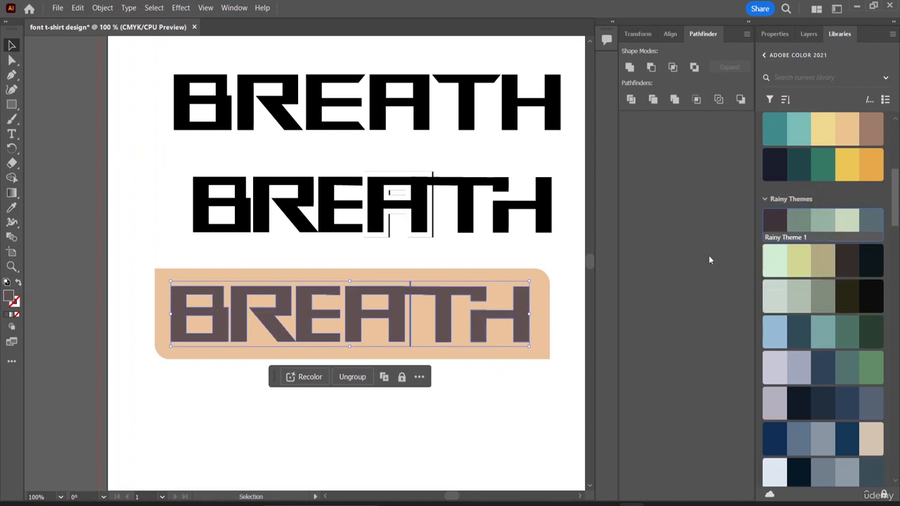
{"action": "left_click", "coordinate": [530, 411]}
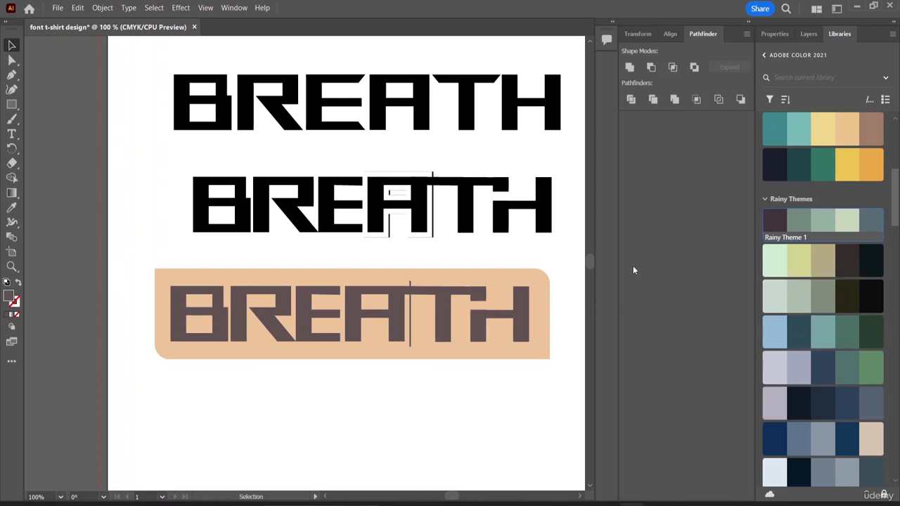
- Delete the two black BREATH wordmarks above the coloured banner, including the leftover B and H
{"action": "scroll", "coordinate": [550, 267], "scroll_direction": "up", "scroll_amount": 3}
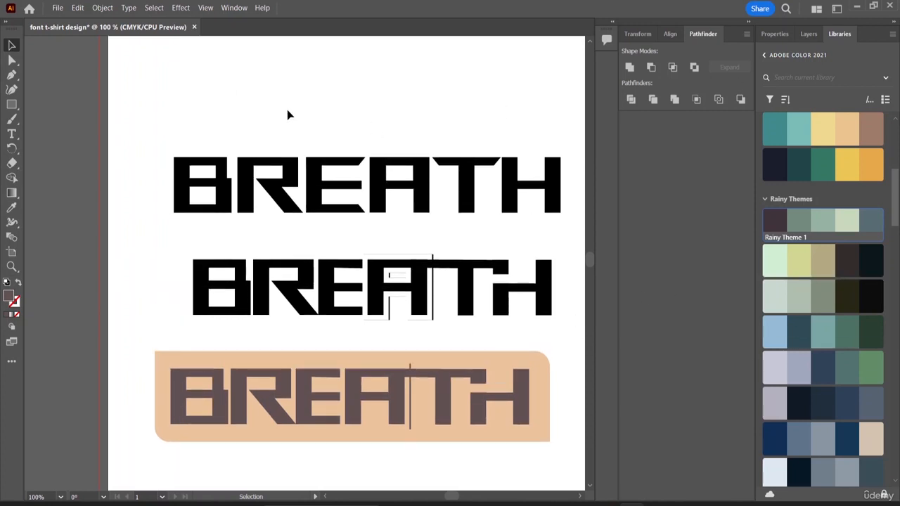
{"action": "scroll", "coordinate": [288, 115], "scroll_direction": "up", "scroll_amount": 1}
{"action": "left_click_drag", "start_coordinate": [300, 150], "coordinate": [436, 360]}
{"action": "key", "text": "Delete"}
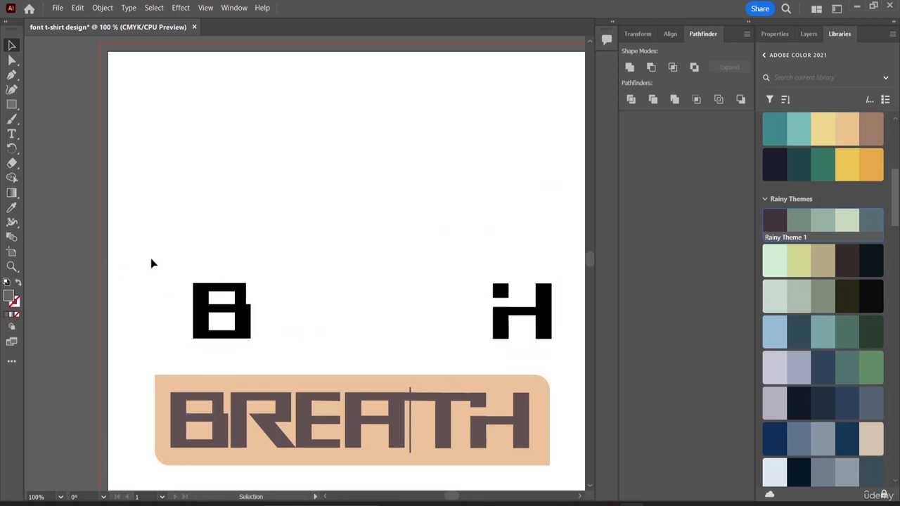
{"action": "left_click_drag", "start_coordinate": [151, 259], "coordinate": [556, 365]}
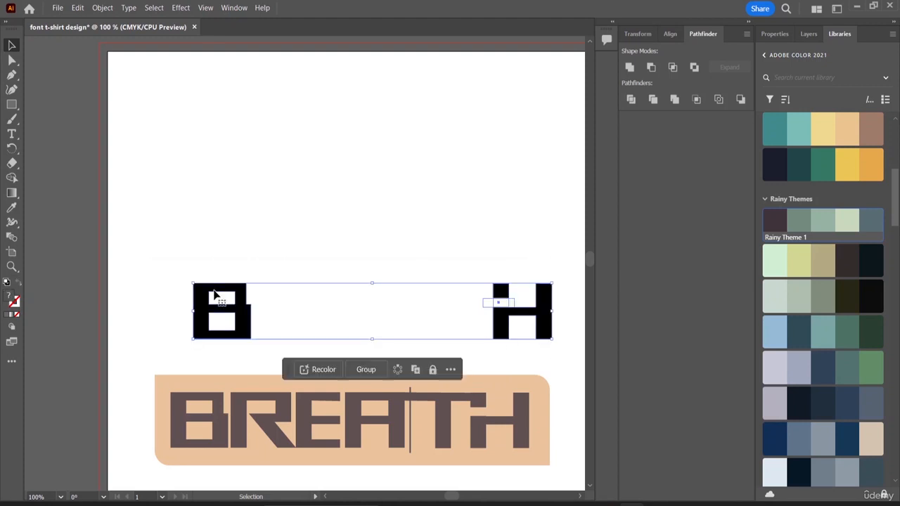
{"action": "key", "text": "Delete"}
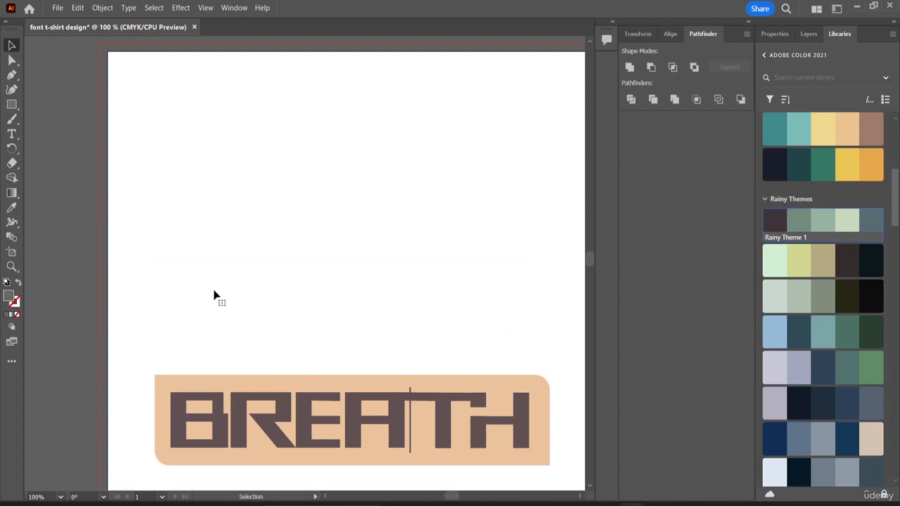
- Group the banner with its BREATH lettering and move the group up near the artboard's upper edge
{"action": "left_click", "coordinate": [372, 428]}
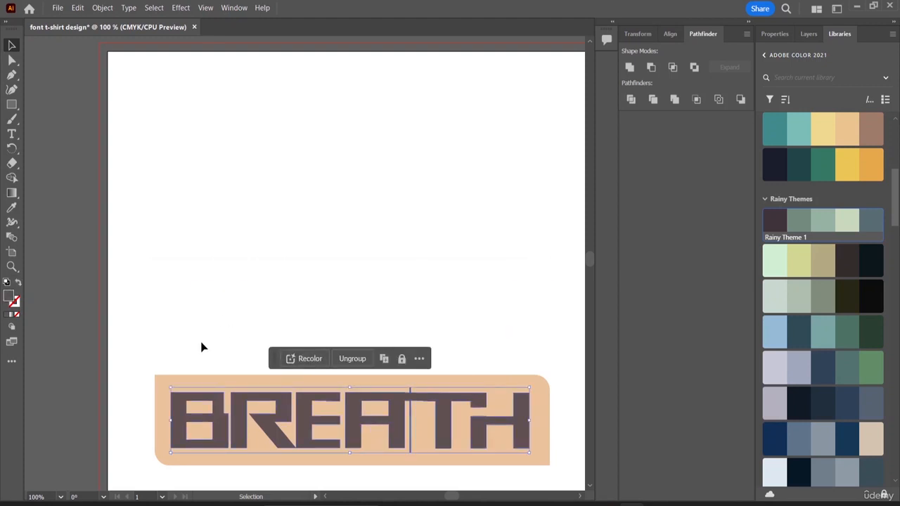
{"action": "left_click_drag", "start_coordinate": [202, 342], "coordinate": [333, 458]}
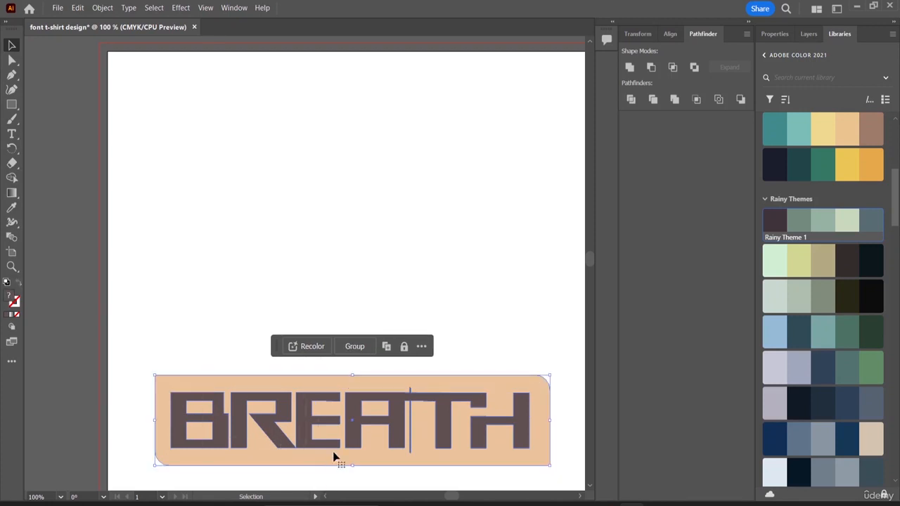
{"action": "left_click", "coordinate": [355, 346]}
{"action": "left_click_drag", "start_coordinate": [379, 422], "coordinate": [364, 175]}
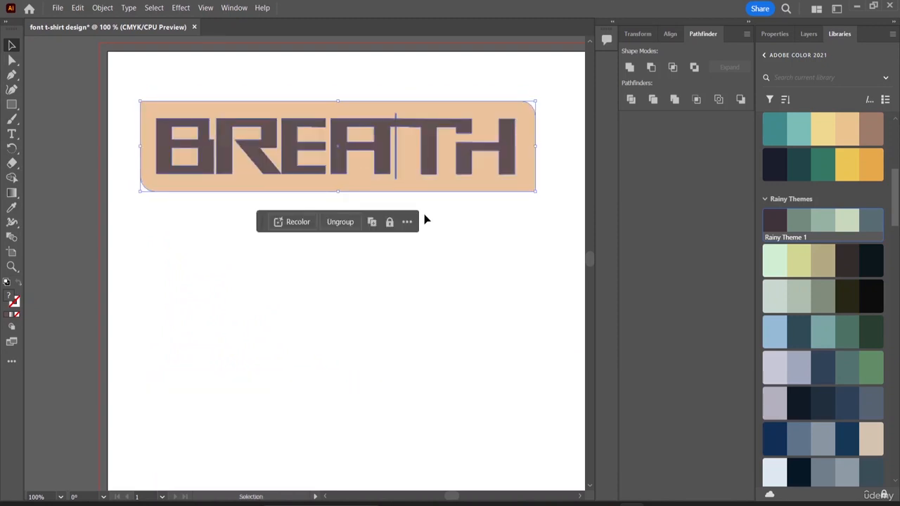
{"action": "left_click", "coordinate": [473, 299]}
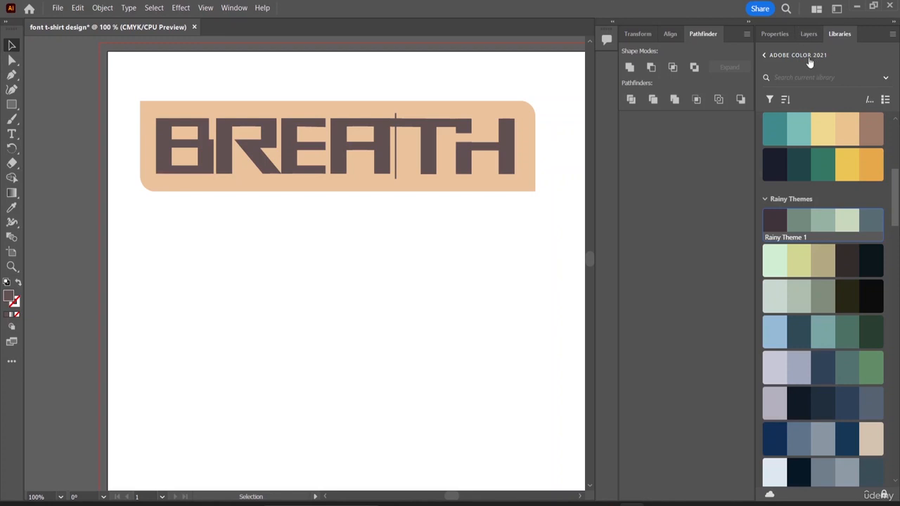
- Leave the colour library, explore libraries in Creative Cloud Desktop, and search there for "tshirt mockup free"
{"action": "left_click", "coordinate": [764, 55]}
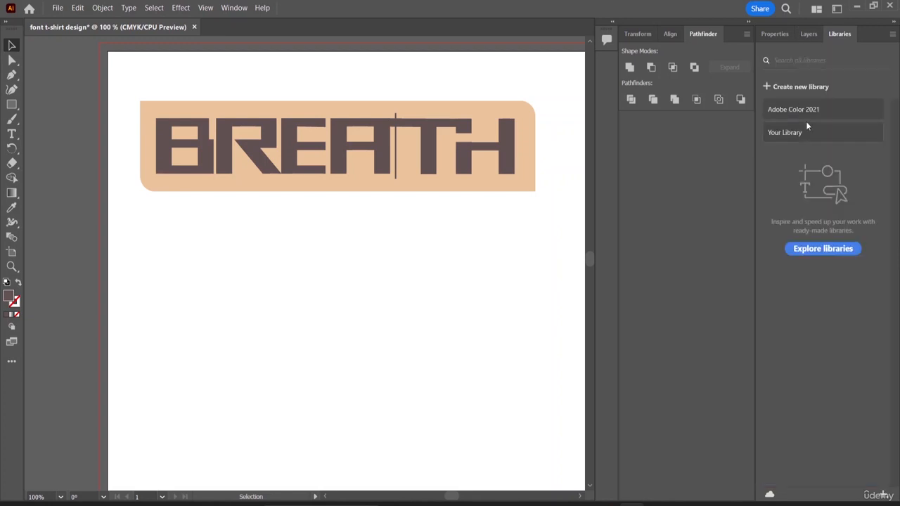
{"action": "left_click", "coordinate": [817, 246]}
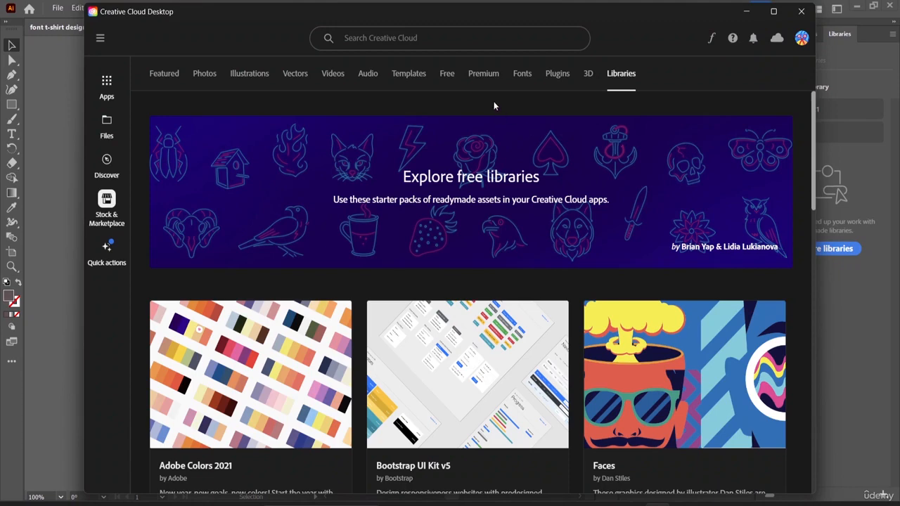
{"action": "left_click", "coordinate": [426, 37]}
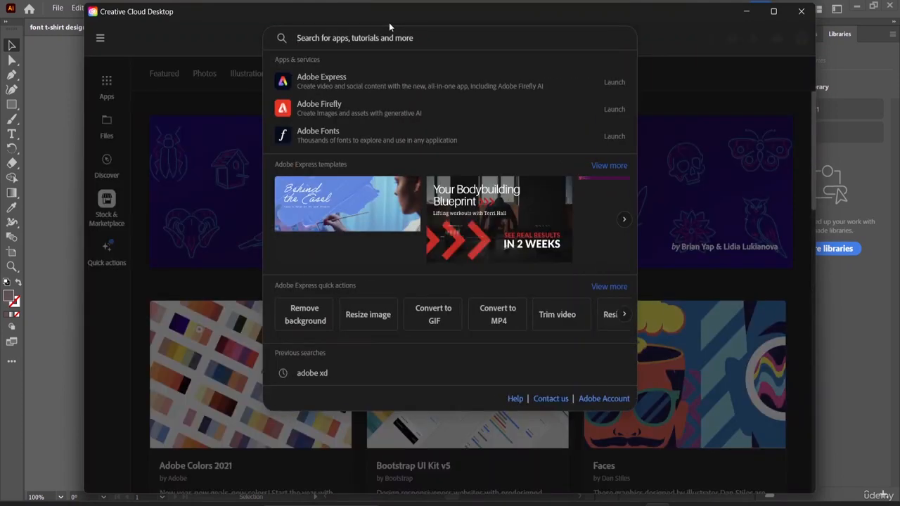
{"action": "type", "text": "tsh"}
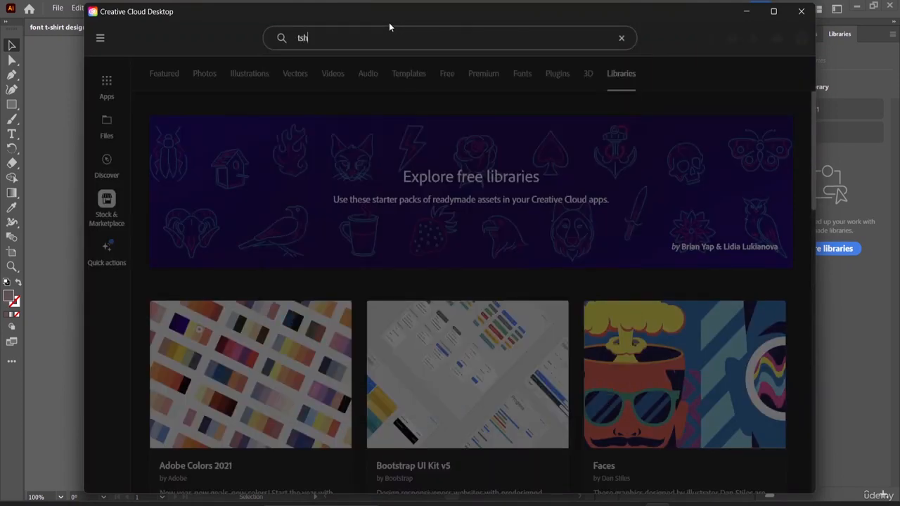
{"action": "type", "text": "irt"}
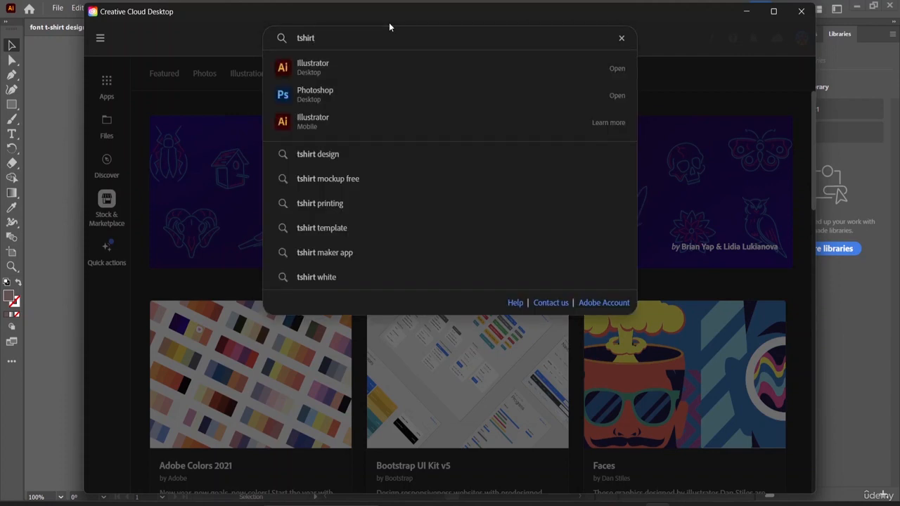
{"action": "left_click", "coordinate": [343, 187]}
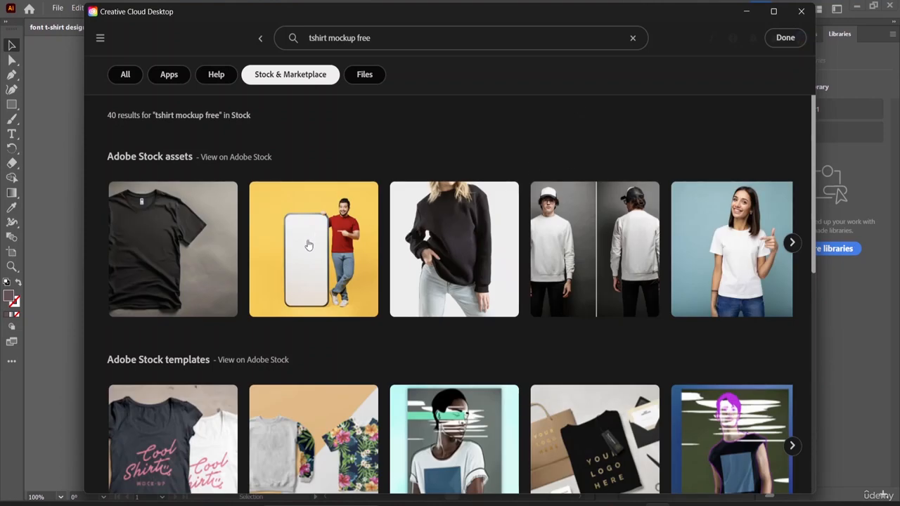
- Browse the free t-shirt mockup results and examine the black t-shirt photo's details and licence options on its Adobe Stock page
{"action": "scroll", "coordinate": [331, 246], "scroll_direction": "down", "scroll_amount": 3}
{"action": "scroll", "coordinate": [737, 270], "scroll_direction": "up", "scroll_amount": 3}
{"action": "scroll", "coordinate": [731, 267], "scroll_direction": "down", "scroll_amount": 3}
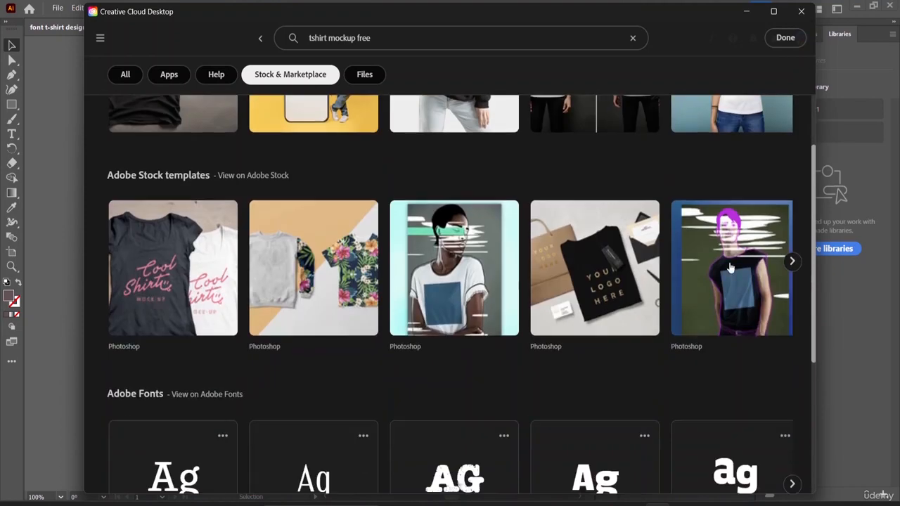
{"action": "scroll", "coordinate": [730, 267], "scroll_direction": "down", "scroll_amount": 3}
{"action": "scroll", "coordinate": [731, 270], "scroll_direction": "up", "scroll_amount": 6}
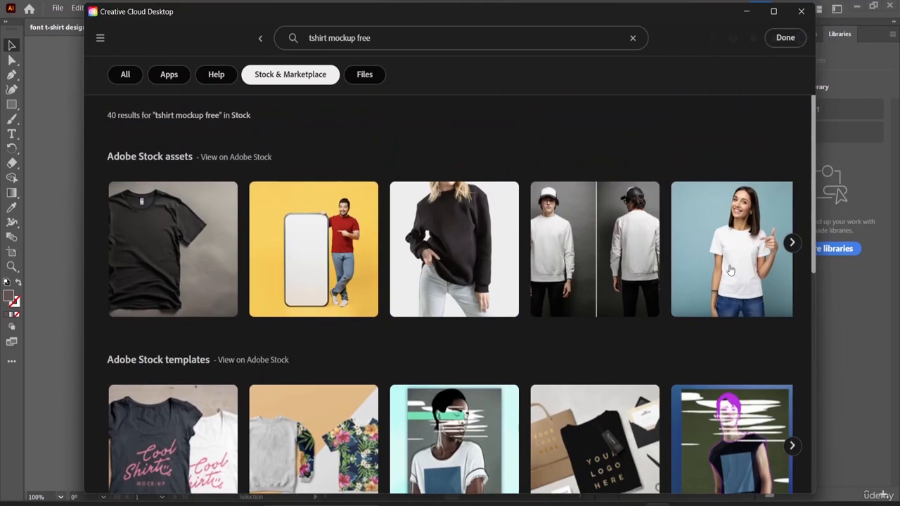
{"action": "left_click", "coordinate": [192, 278]}
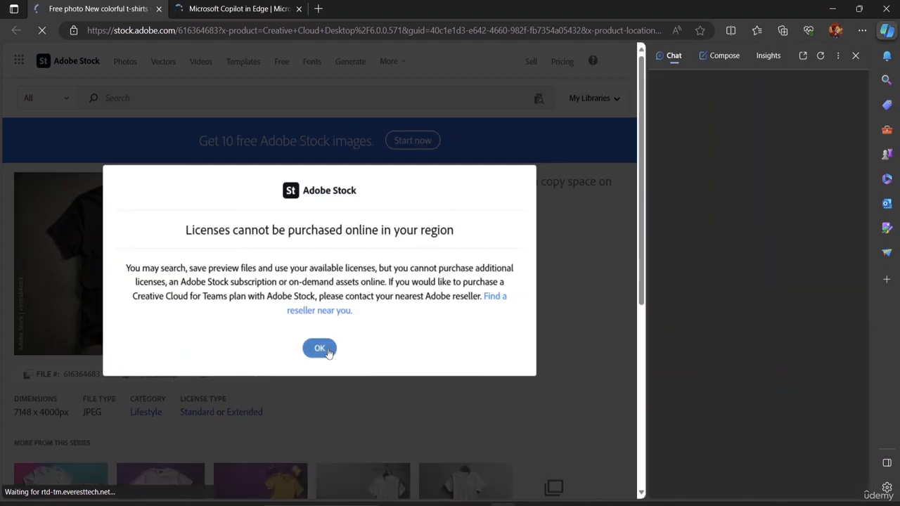
{"action": "left_click", "coordinate": [319, 348]}
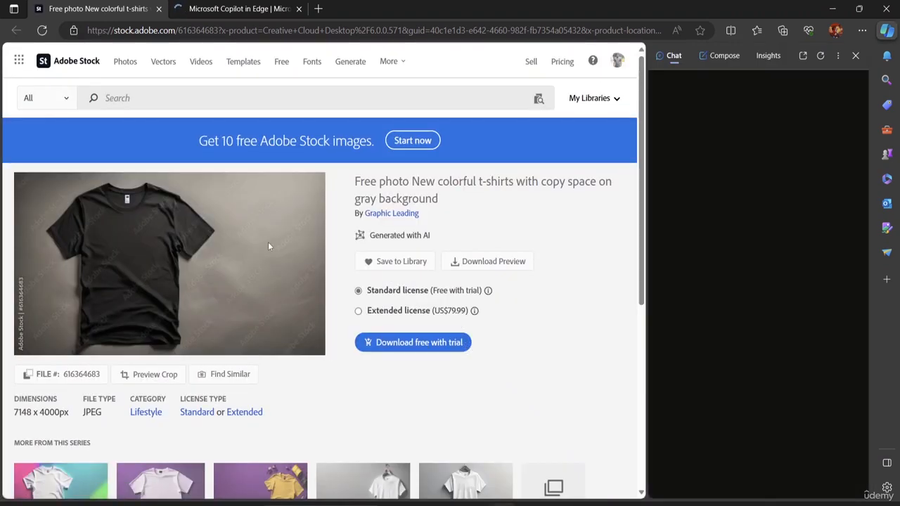
{"action": "scroll", "coordinate": [268, 244], "scroll_direction": "down", "scroll_amount": 4}
{"action": "scroll", "coordinate": [278, 246], "scroll_direction": "up", "scroll_amount": 4}
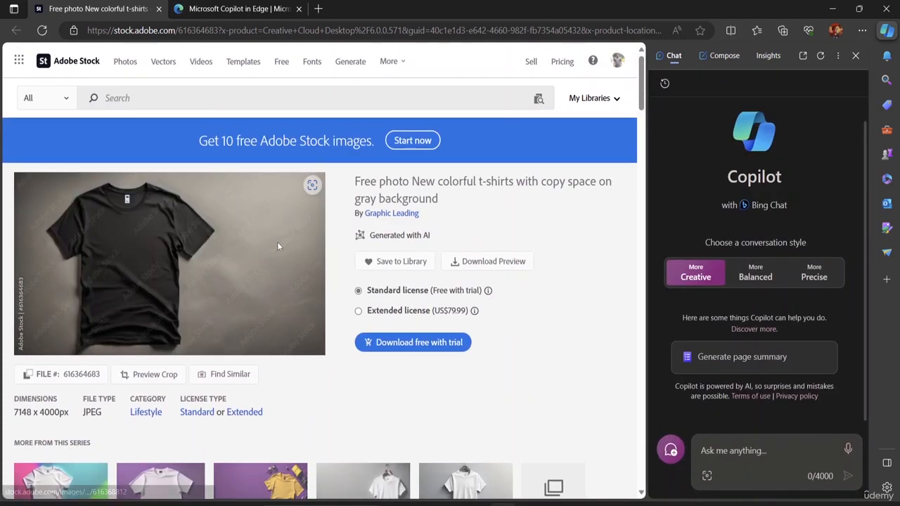
- Return to the search results in Creative Cloud Desktop and look through the mockup plugins
{"action": "left_click", "coordinate": [298, 9]}
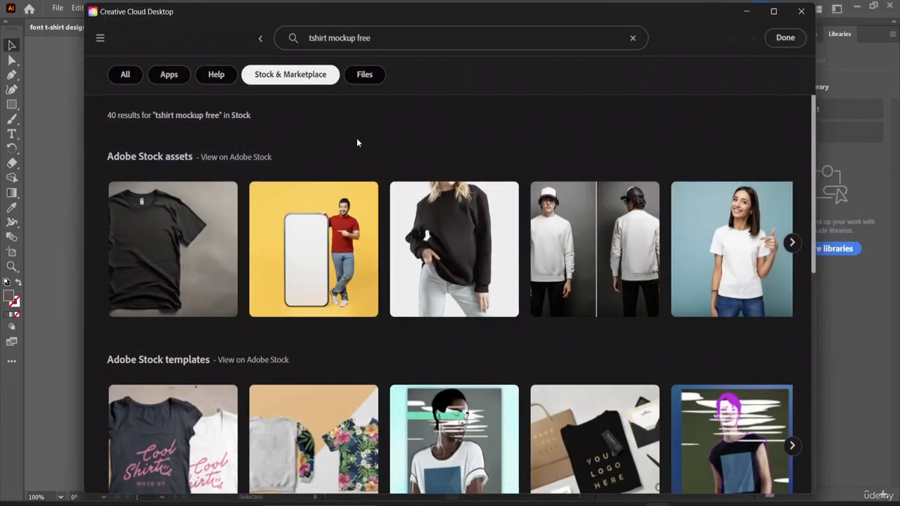
{"action": "scroll", "coordinate": [356, 143], "scroll_direction": "down", "scroll_amount": 6}
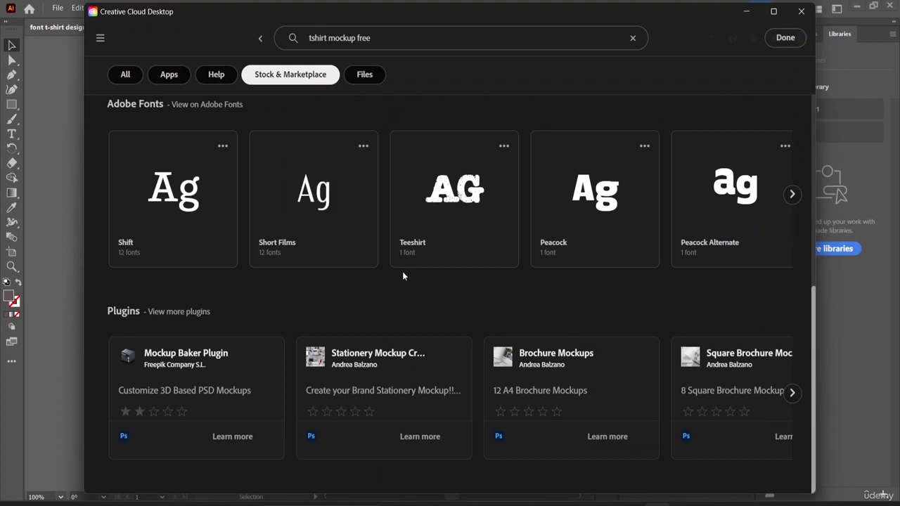
{"action": "left_click", "coordinate": [792, 393]}
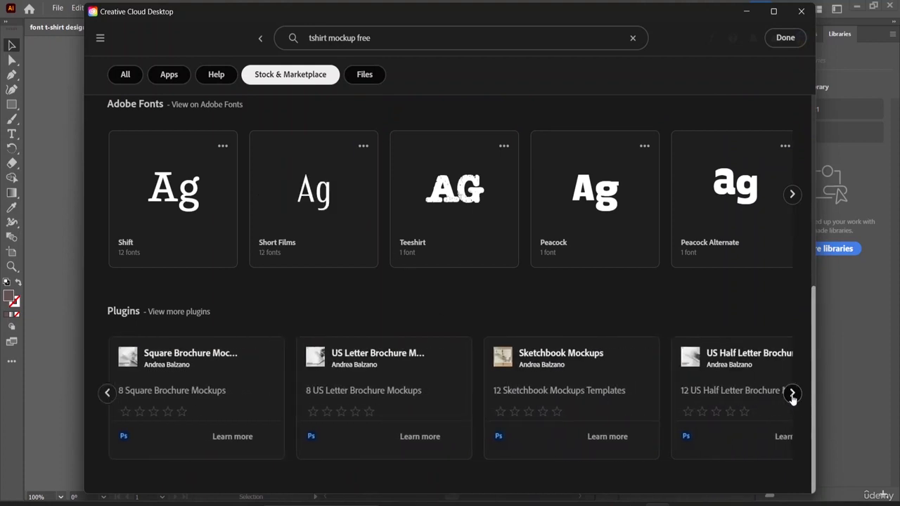
{"action": "left_click", "coordinate": [792, 394]}
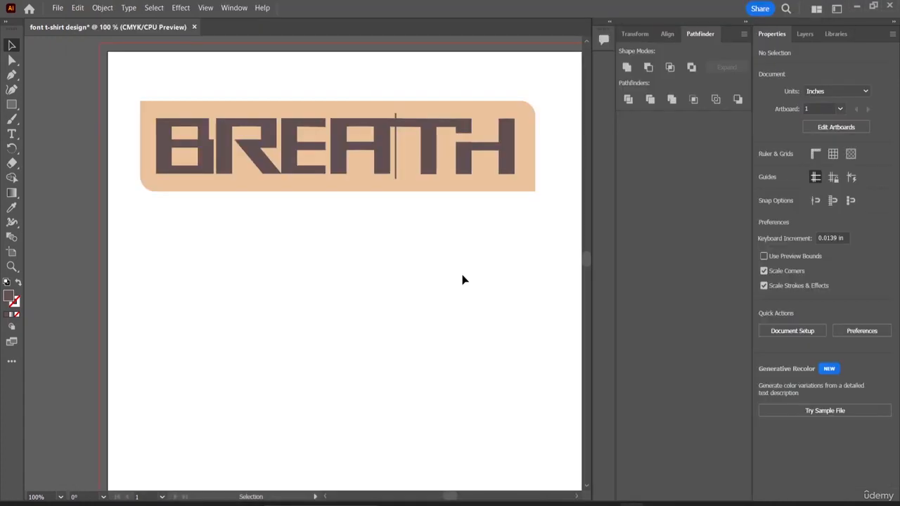
- Try to place isolated-black-t-shirt-front.zip from the Downloads folder into the Illustrator document
{"action": "left_click", "coordinate": [58, 8]}
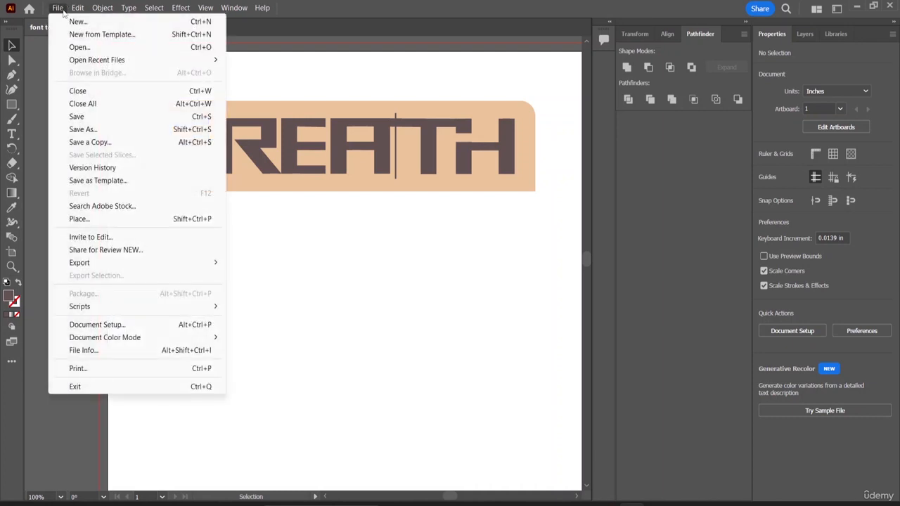
{"action": "left_click", "coordinate": [97, 223]}
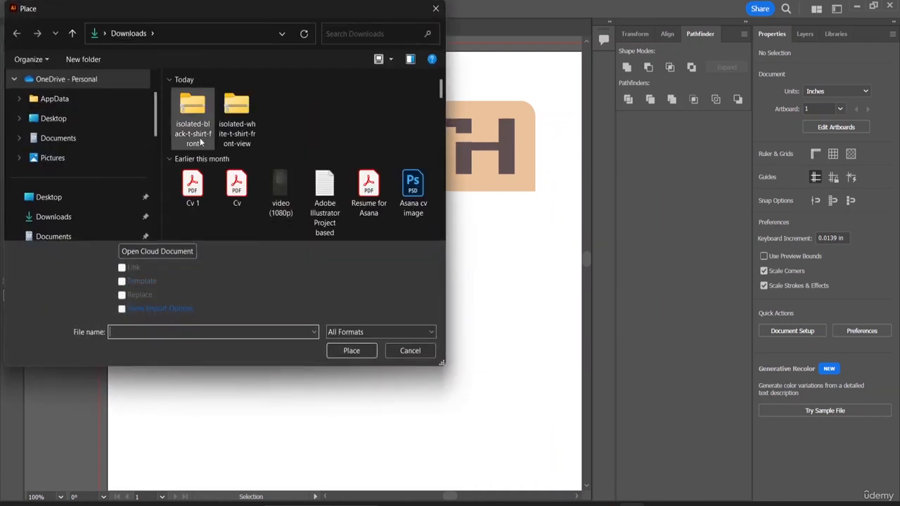
{"action": "left_click", "coordinate": [196, 130]}
{"action": "right_click", "coordinate": [192, 121]}
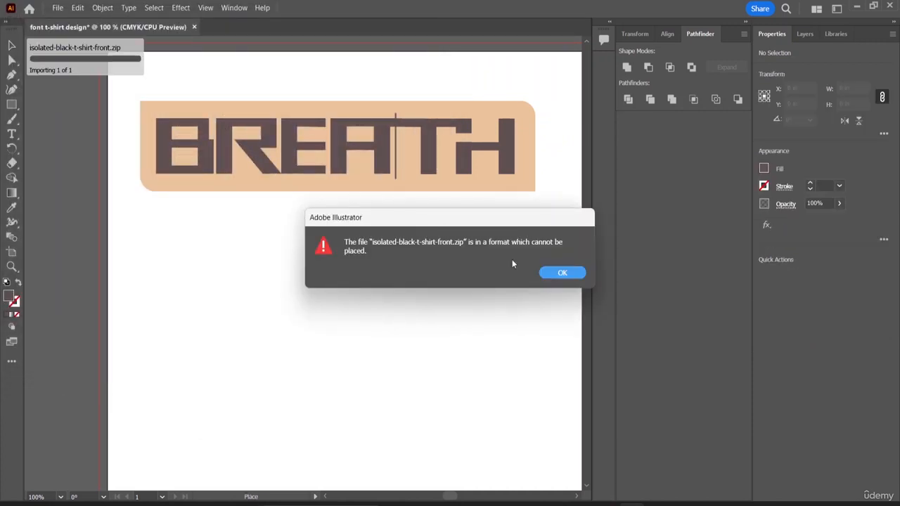
{"action": "left_click", "coordinate": [555, 273]}
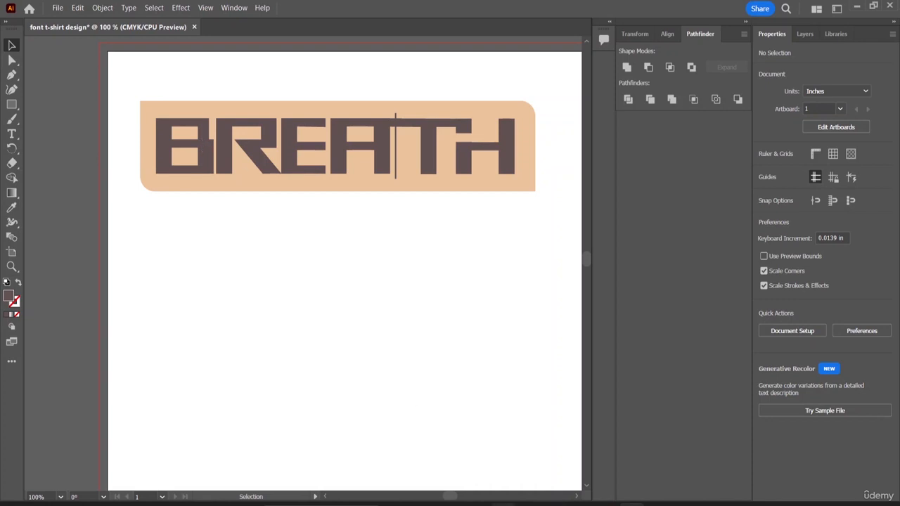
- In File Explorer, extract the isolated-black-t-shirt-front archive in Downloads to a folder of the same name
{"action": "key", "text": "super+e"}
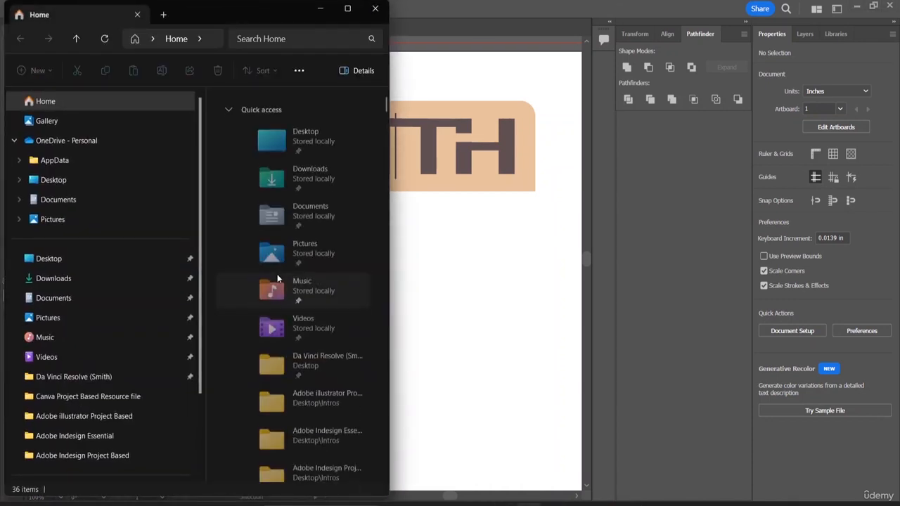
{"action": "left_click", "coordinate": [95, 285]}
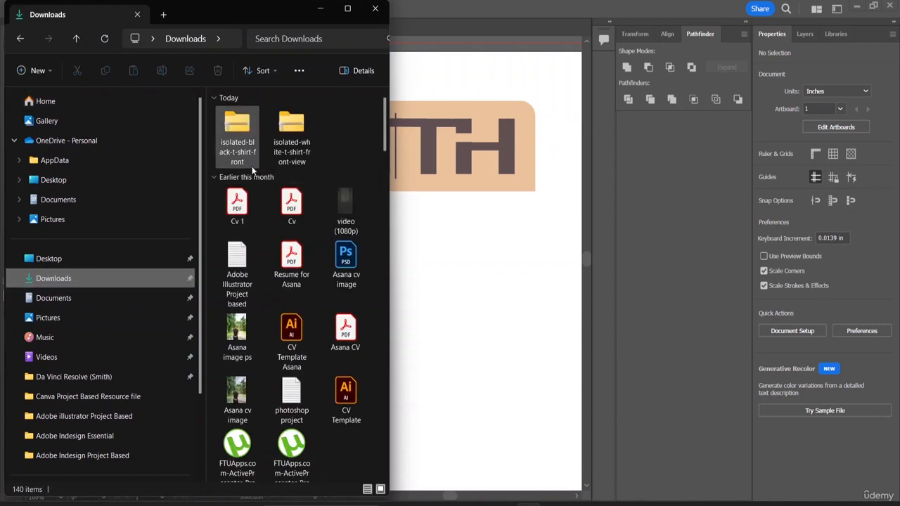
{"action": "left_click", "coordinate": [242, 144]}
{"action": "right_click", "coordinate": [246, 146]}
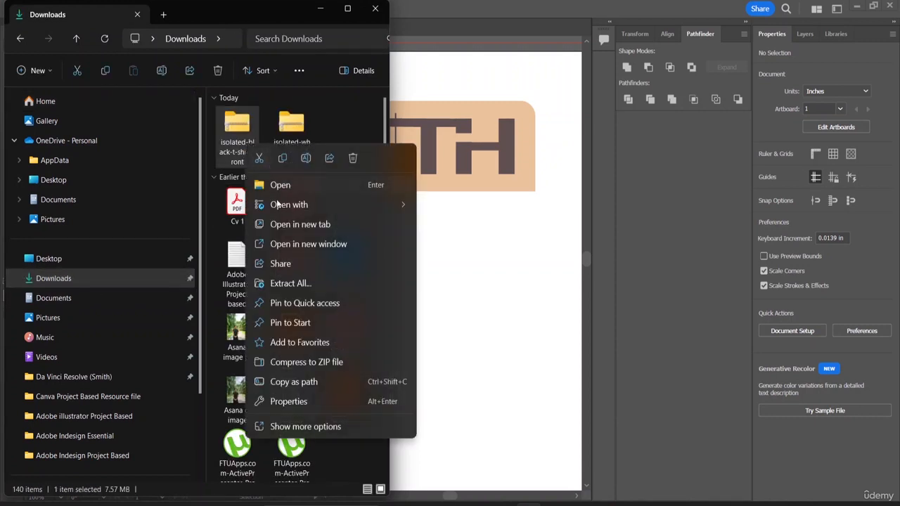
{"action": "left_click", "coordinate": [288, 284]}
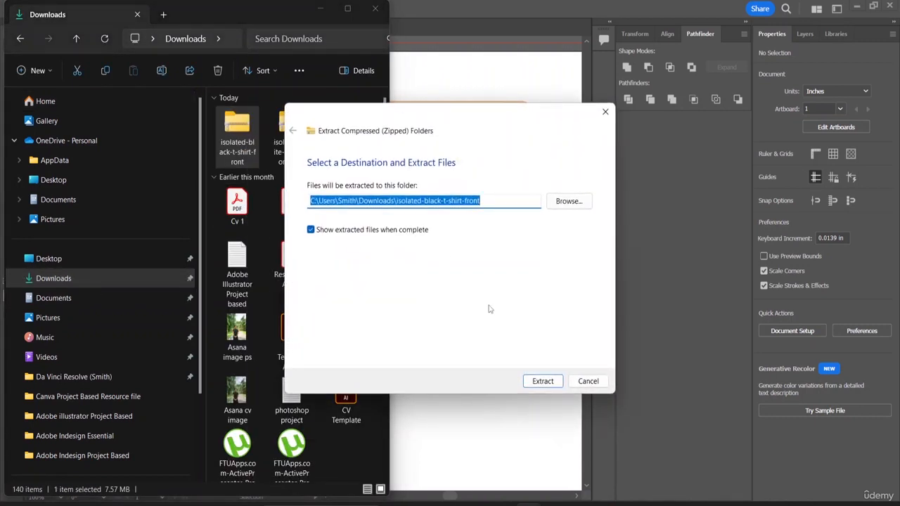
{"action": "left_click", "coordinate": [542, 381]}
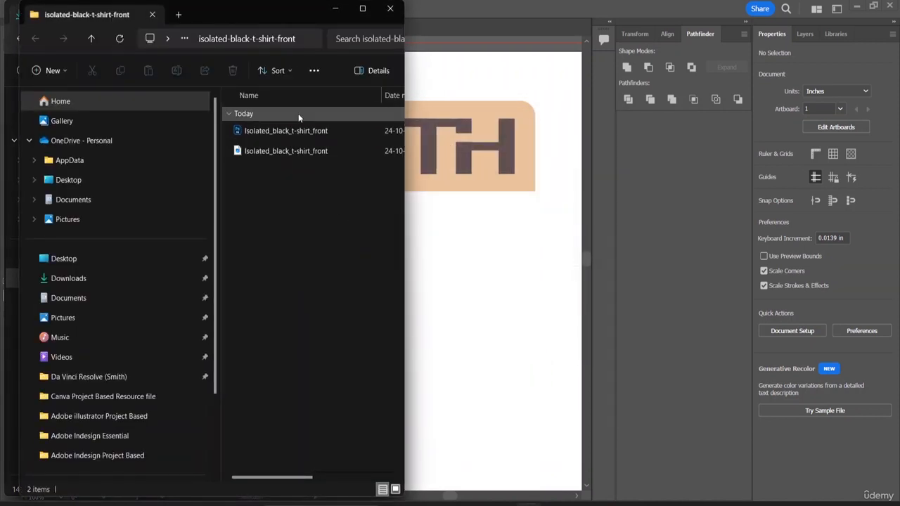
- Place the extracted Isolated_black_t-shirt_front JPG in the Illustrator document, minimise the Explorer windows, and shift the image to X 4.69 in, Y 3.729 in
{"action": "left_click", "coordinate": [302, 153]}
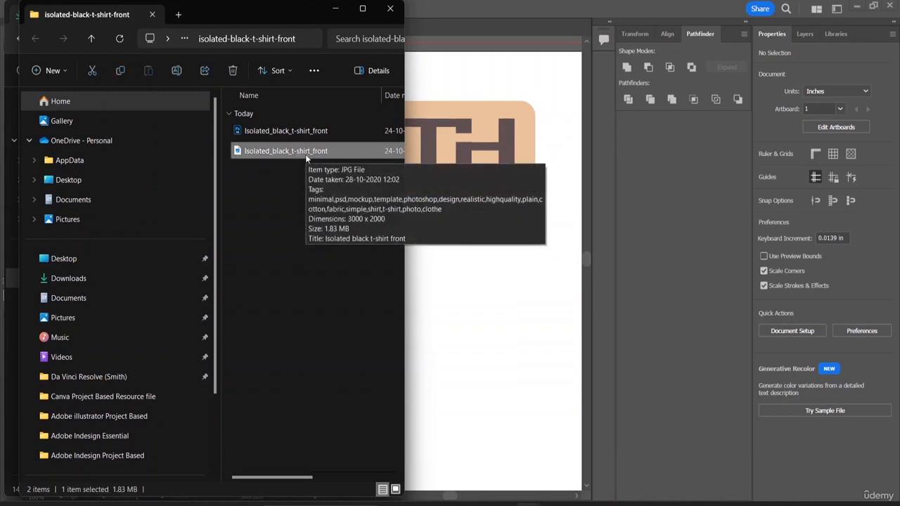
{"action": "left_click_drag", "start_coordinate": [305, 154], "coordinate": [458, 293]}
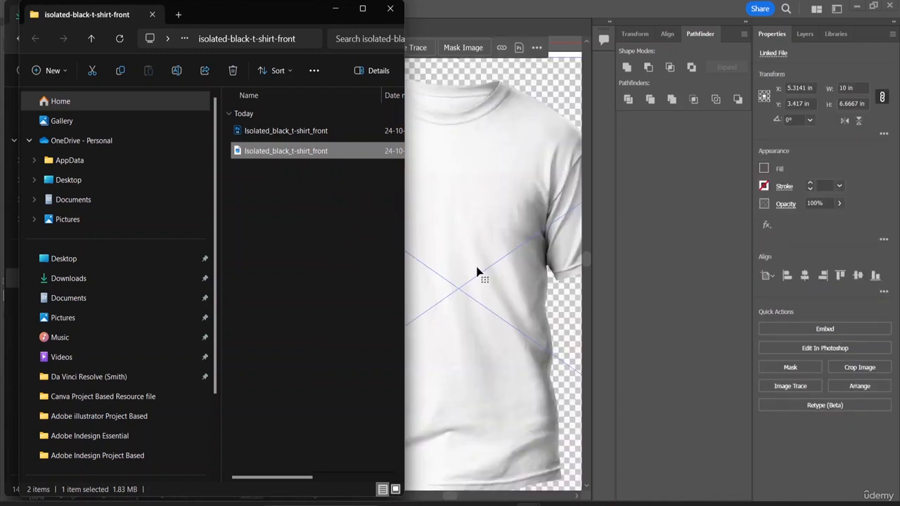
{"action": "left_click", "coordinate": [341, 9]}
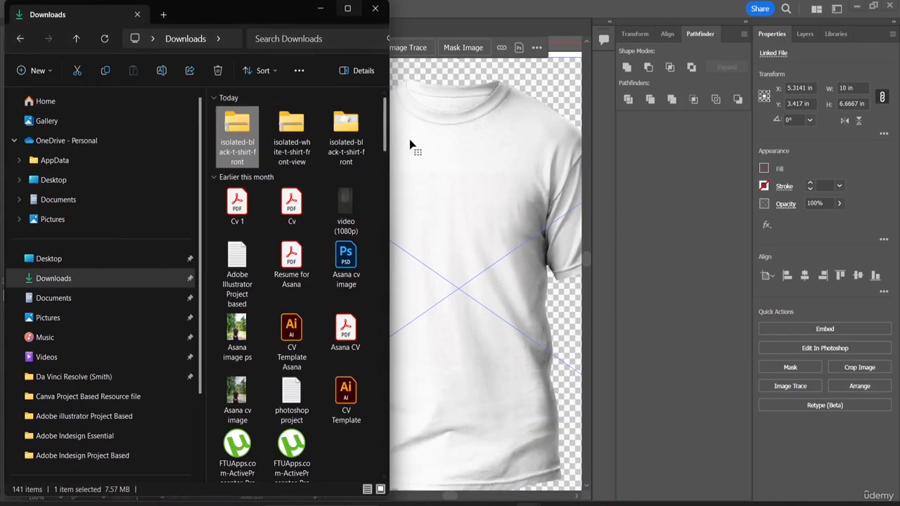
{"action": "left_click", "coordinate": [322, 8]}
{"action": "mouse_move", "coordinate": [375, 140]}
{"action": "left_mouse_down"}
{"action": "mouse_move", "coordinate": [357, 175]}
{"action": "mouse_move", "coordinate": [310, 199]}
{"action": "left_mouse_up"}
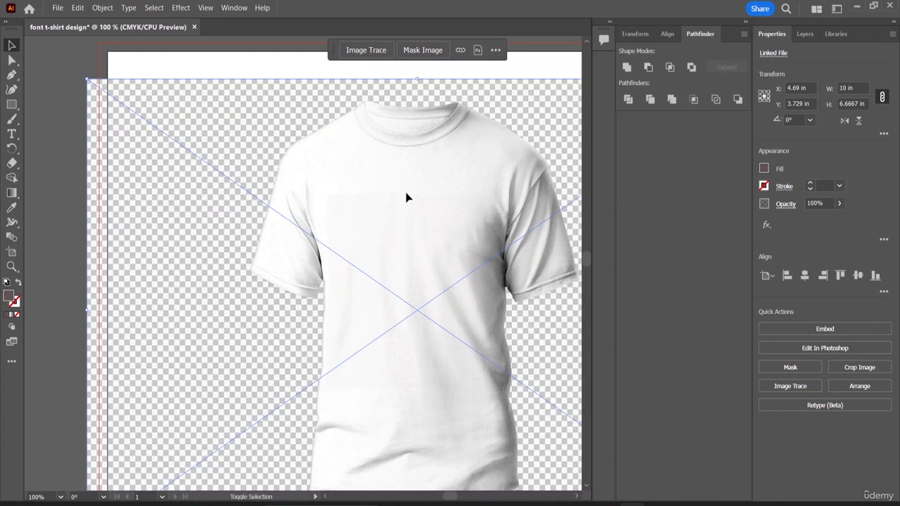
- Narrow the t-shirt image from both sides to about 6.62 in wide and move it below the BREATH banner
{"action": "left_click_drag", "start_coordinate": [448, 496], "coordinate": [427, 497]}
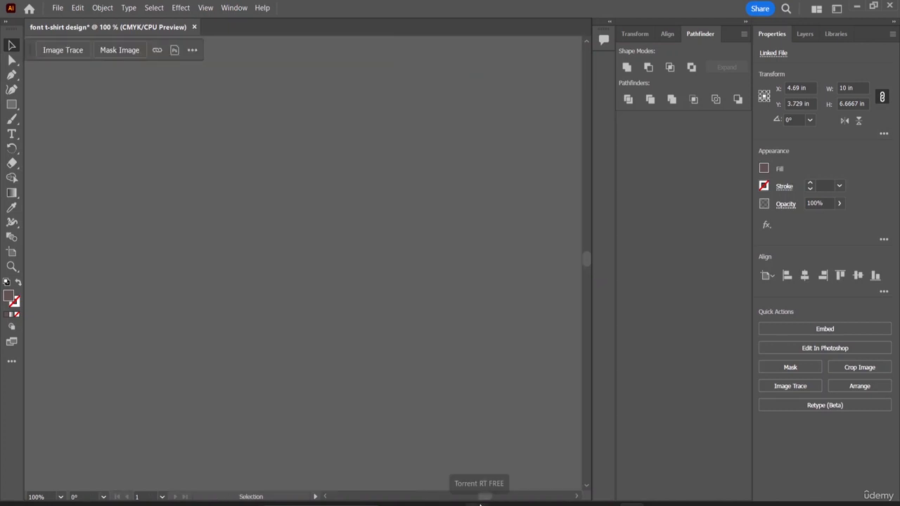
{"action": "key", "text": "ctrl+minus"}
{"action": "key", "text": "ctrl+0"}
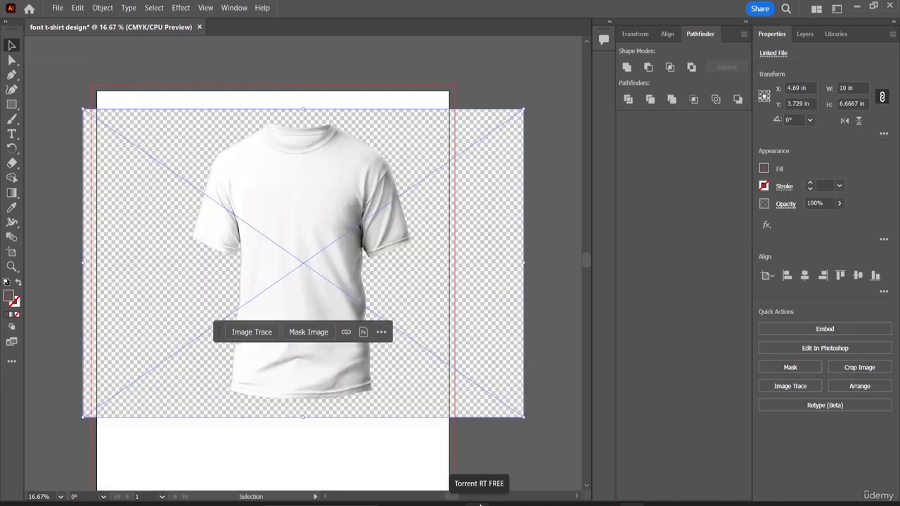
{"action": "key", "text": "ctrl+minus"}
{"action": "key", "text": "ctrl+minus"}
{"action": "key", "text": "ctrl+minus"}
{"action": "key", "text": "ctrl+minus"}
{"action": "key", "text": "ctrl+minus"}
{"action": "key", "text": "ctrl+minus"}
{"action": "key", "text": "ctrl+plus"}
{"action": "key", "text": "ctrl+plus"}
{"action": "key", "text": "ctrl+plus"}
{"action": "key", "text": "ctrl+plus"}
{"action": "key", "text": "ctrl+plus"}
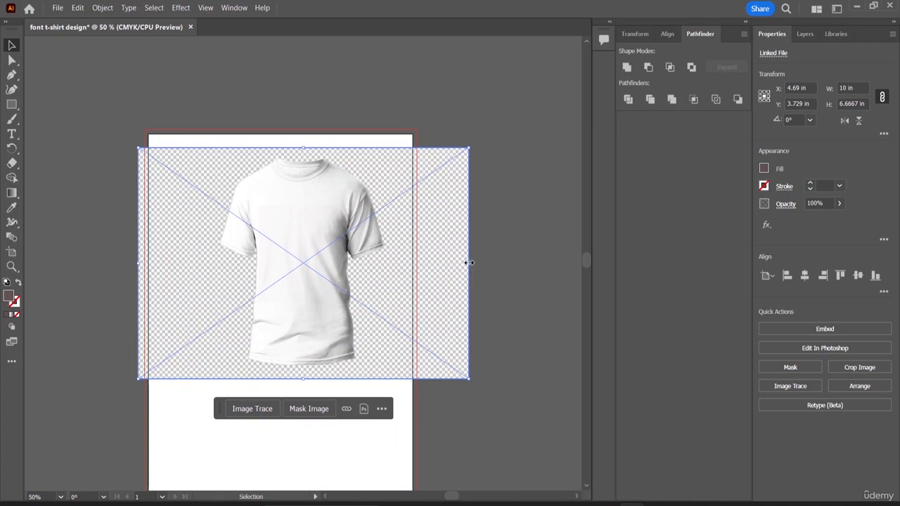
{"action": "left_click_drag", "start_coordinate": [469, 263], "coordinate": [391, 262]}
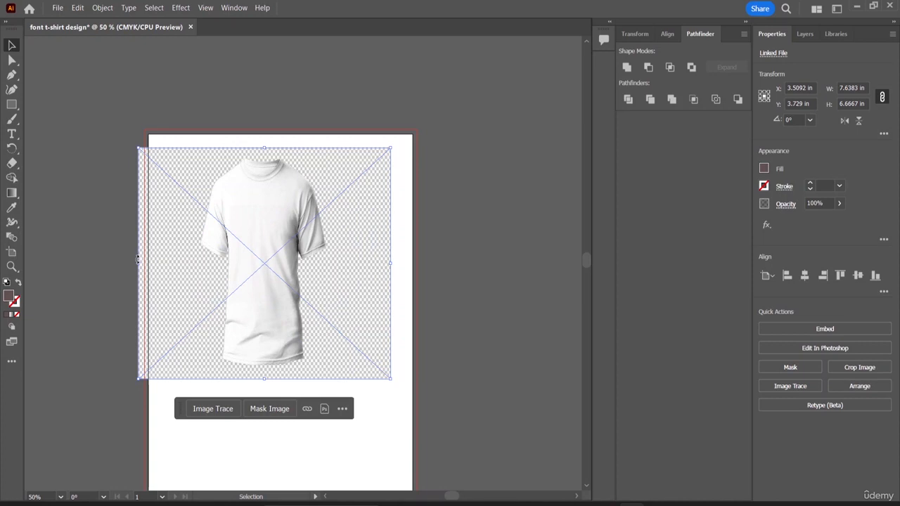
{"action": "left_click_drag", "start_coordinate": [139, 260], "coordinate": [171, 261]}
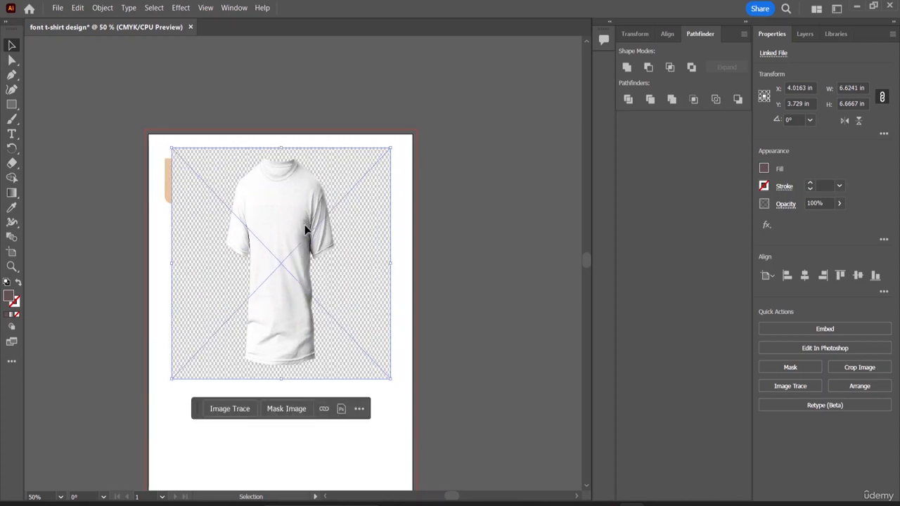
{"action": "left_click_drag", "start_coordinate": [305, 229], "coordinate": [301, 325]}
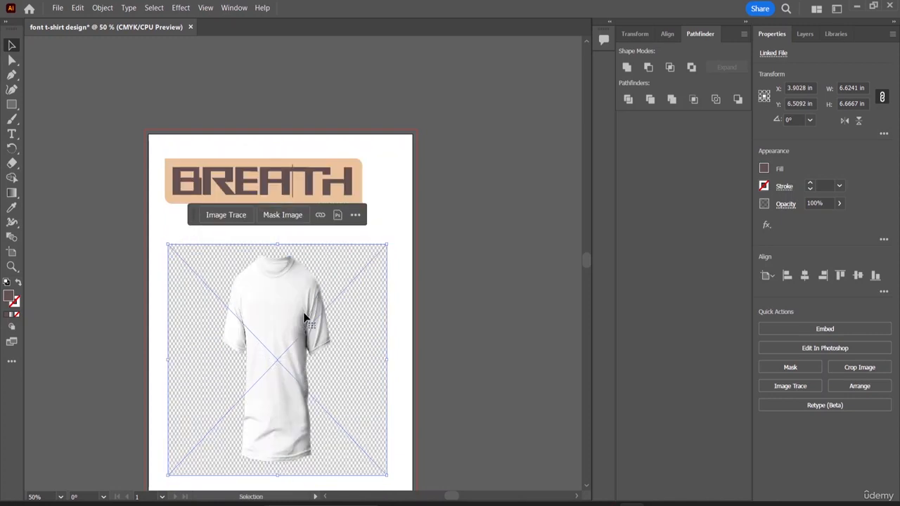
- Scale the BREATH banner group proportionally to about 2.92 in wide and move it over the t-shirt's chest
{"action": "left_click", "coordinate": [509, 252]}
{"action": "left_click", "coordinate": [284, 188]}
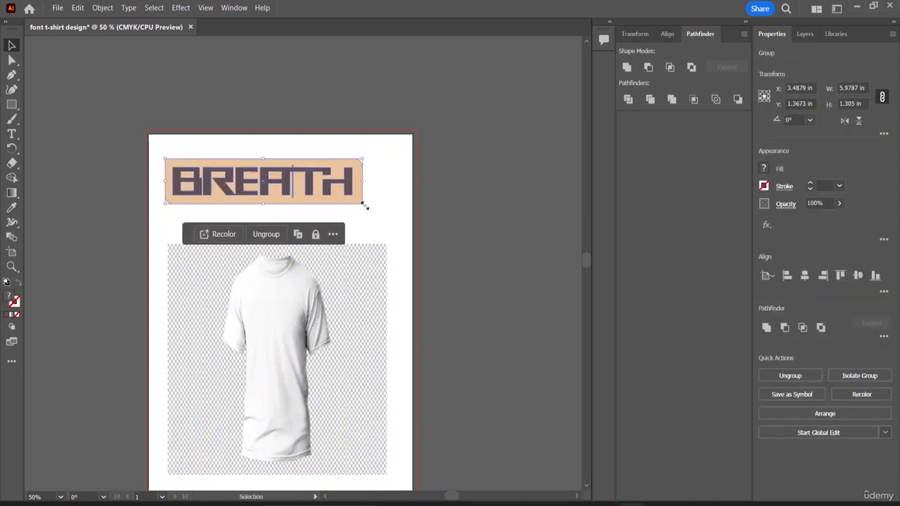
{"action": "left_click_drag", "start_coordinate": [364, 206], "coordinate": [309, 185]}
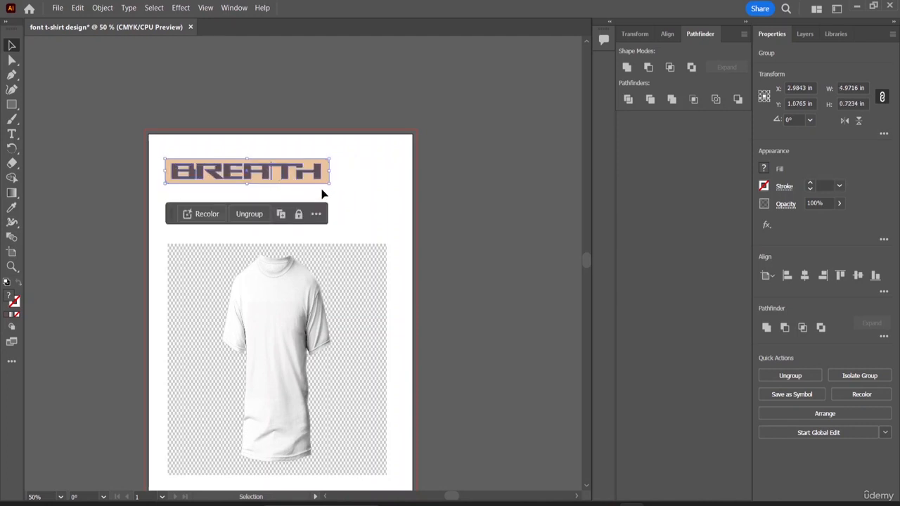
{"action": "key", "text": "ctrl+z"}
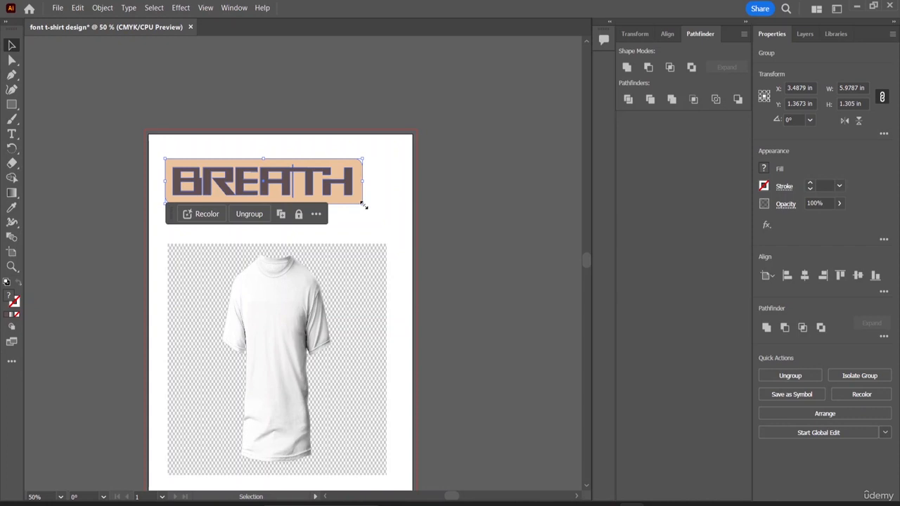
{"action": "left_click_drag", "start_coordinate": [362, 201], "coordinate": [291, 309]}
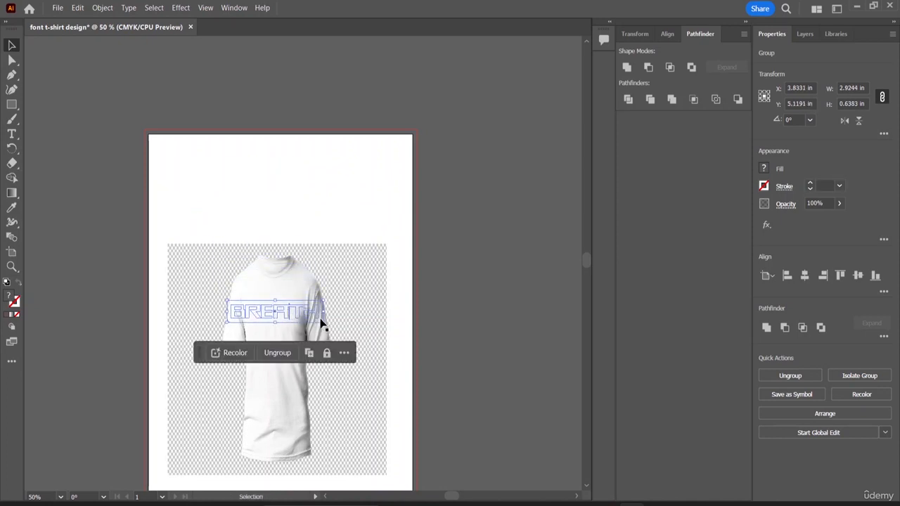
- Move the t-shirt image down to about Y 9.16 in, clear of the BREATH banner
{"action": "left_click", "coordinate": [277, 218]}
{"action": "left_click", "coordinate": [274, 320]}
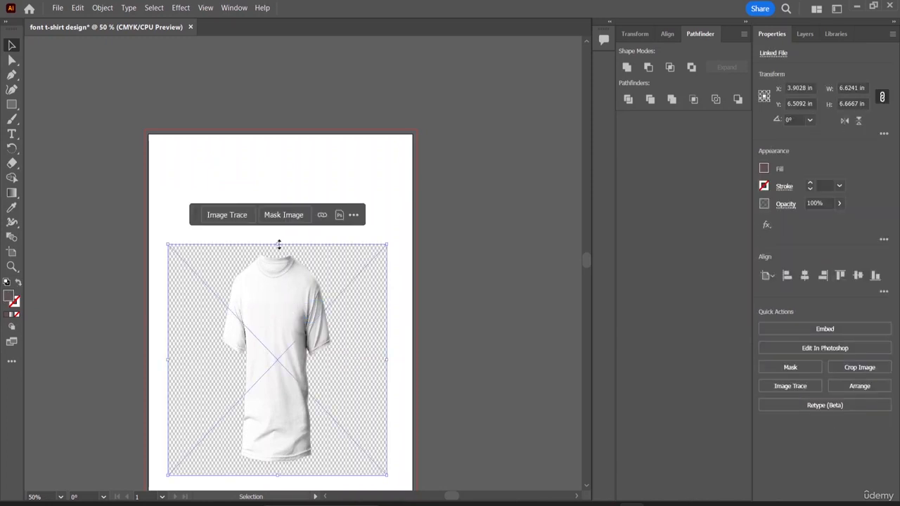
{"action": "left_click_drag", "start_coordinate": [285, 292], "coordinate": [282, 355]}
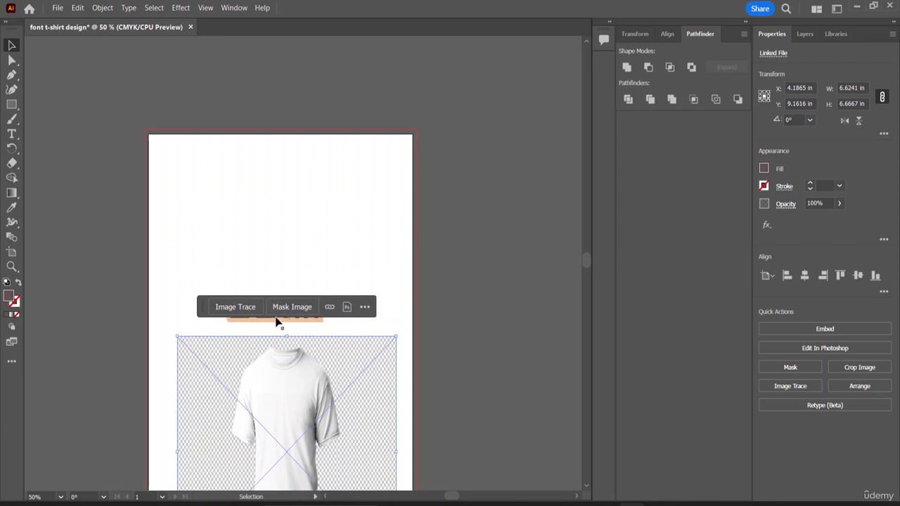
- Bring the BREATH banner group to the front of the stacking order
{"action": "left_click", "coordinate": [278, 322]}
{"action": "right_click", "coordinate": [286, 317]}
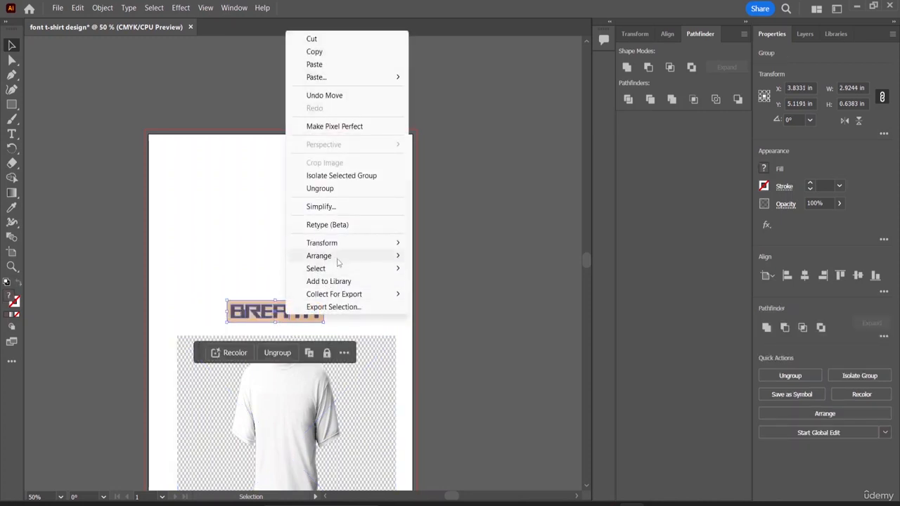
{"action": "mouse_move", "coordinate": [338, 260]}
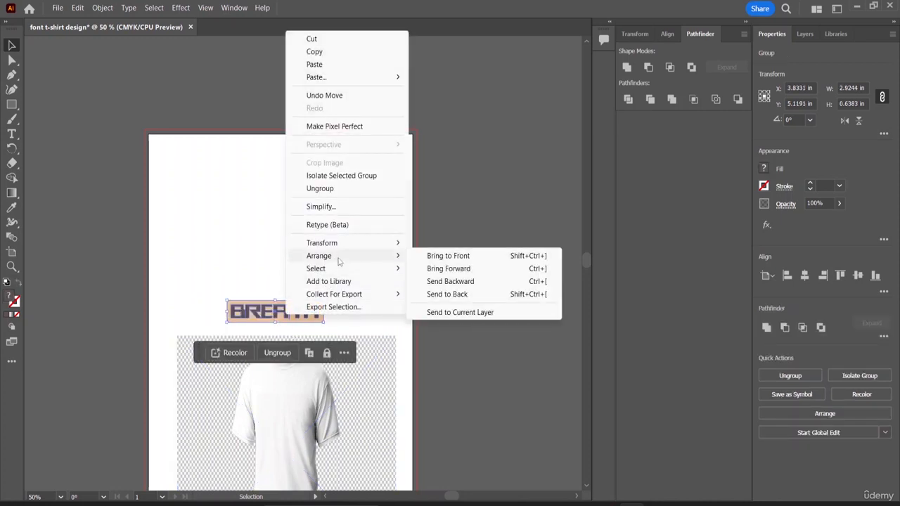
{"action": "left_click", "coordinate": [445, 258]}
{"action": "left_click", "coordinate": [355, 295]}
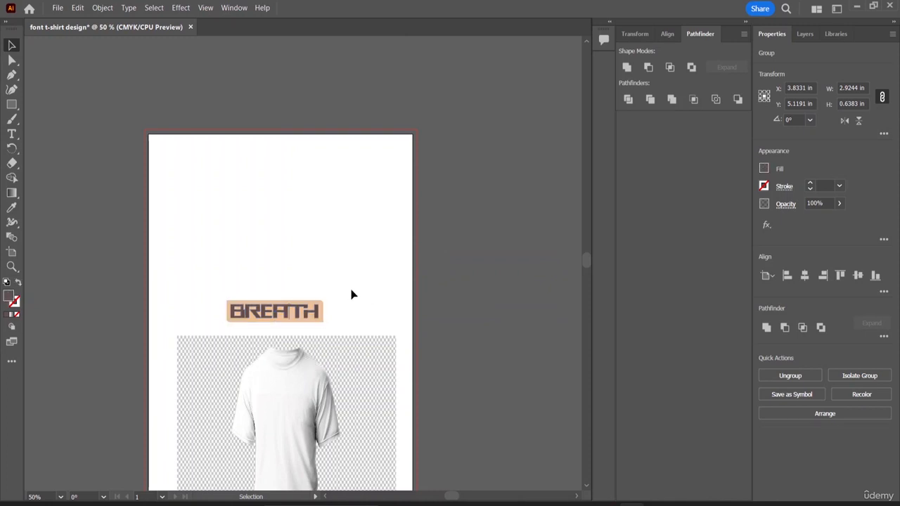
- Scale the BREATH banner proportionally to about 1.82 in wide and place it on the t-shirt's chest
{"action": "left_click", "coordinate": [292, 312]}
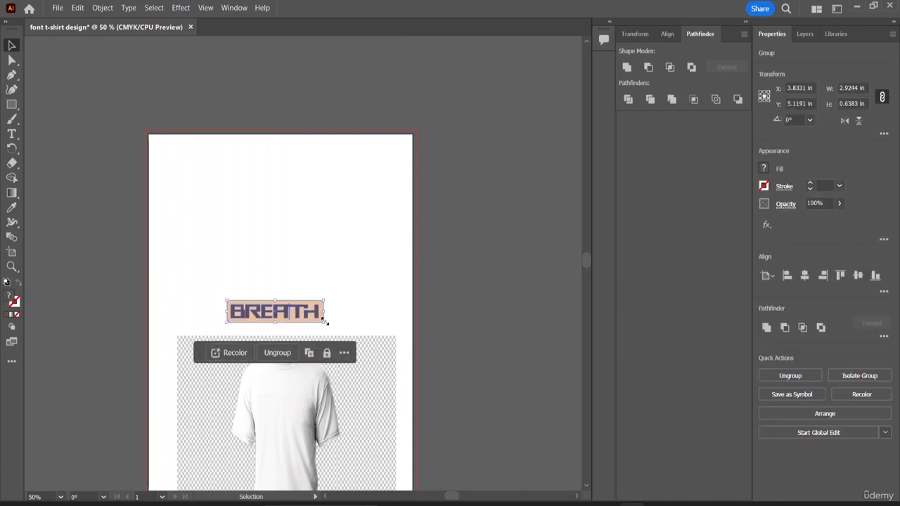
{"action": "left_click_drag", "start_coordinate": [325, 322], "coordinate": [297, 394]}
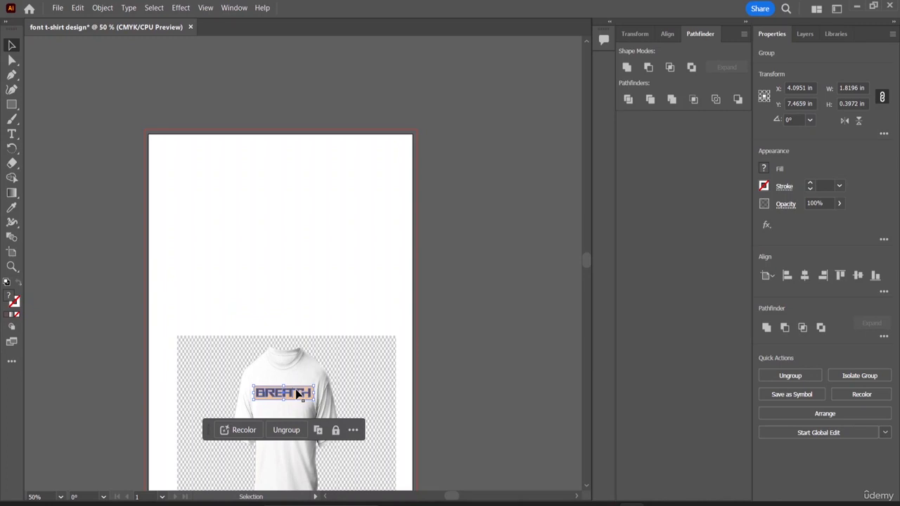
{"action": "left_click", "coordinate": [296, 394], "text": "shift"}
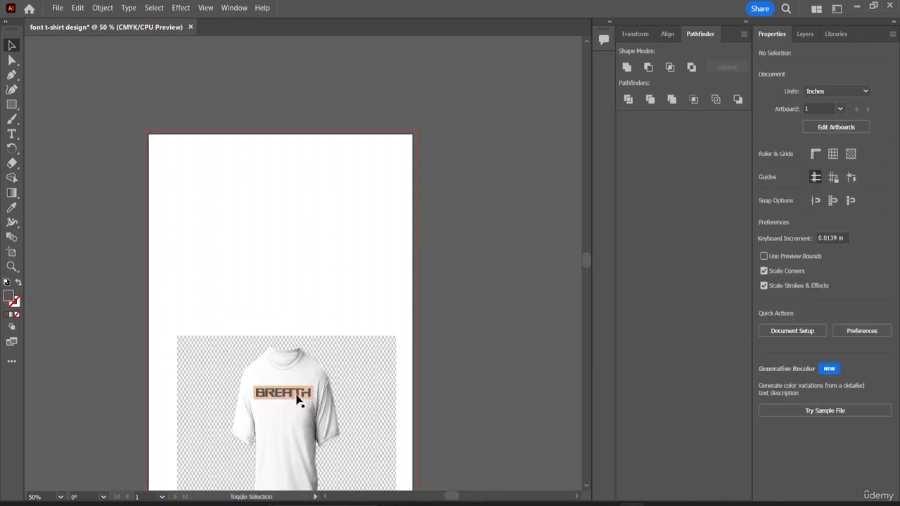
- Stack two copies of the BREATH banner below the original and reduce the t-shirt image to about 6.34 by 6.43 in
{"action": "left_click", "coordinate": [293, 396]}
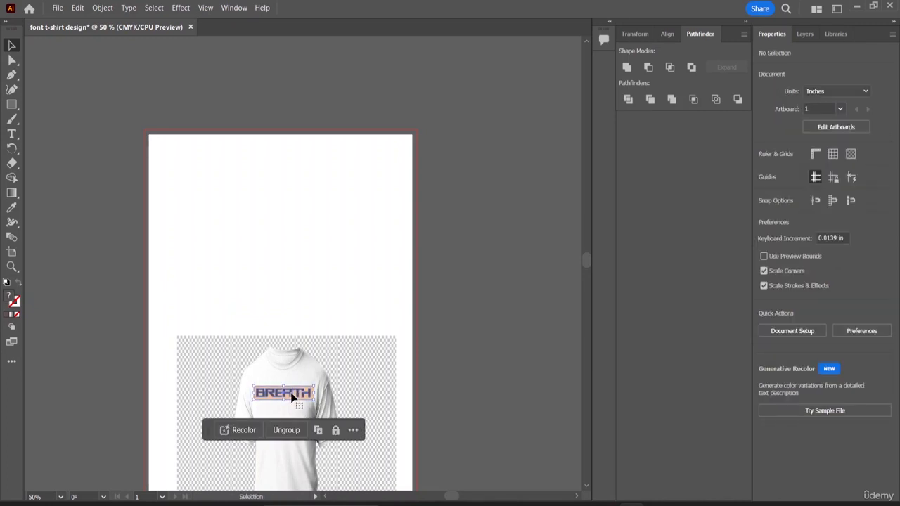
{"action": "left_click_drag", "start_coordinate": [293, 397], "coordinate": [294, 429], "text": "alt"}
{"action": "left_click", "coordinate": [480, 310]}
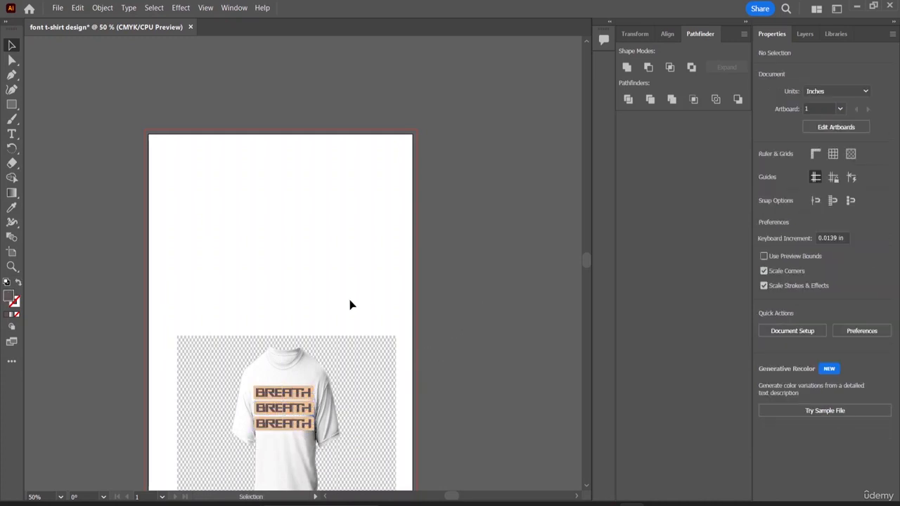
{"action": "left_click", "coordinate": [348, 349]}
{"action": "left_click_drag", "start_coordinate": [388, 342], "coordinate": [381, 347]}
- Group the three BREATH banners, scale the group to about 1.59 in wide and centre it on the t-shirt's chest
{"action": "left_click", "coordinate": [307, 395]}
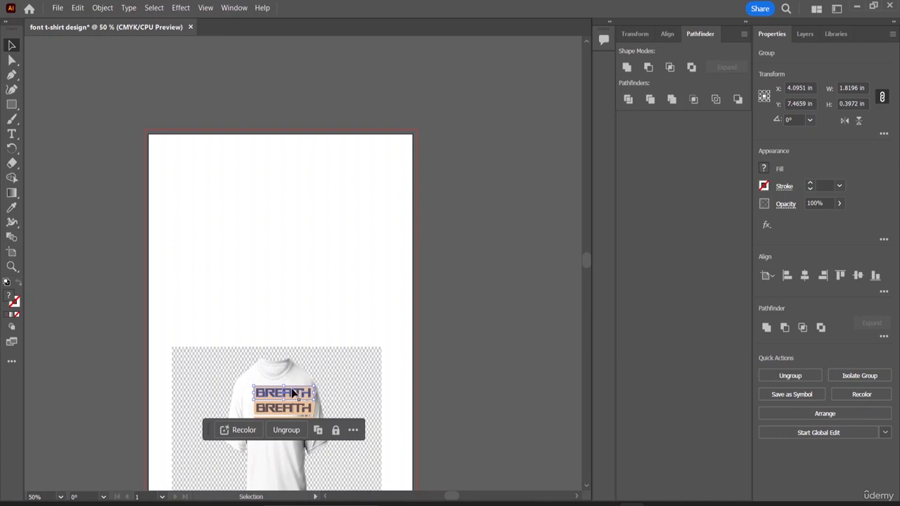
{"action": "left_click", "coordinate": [300, 409], "text": "shift"}
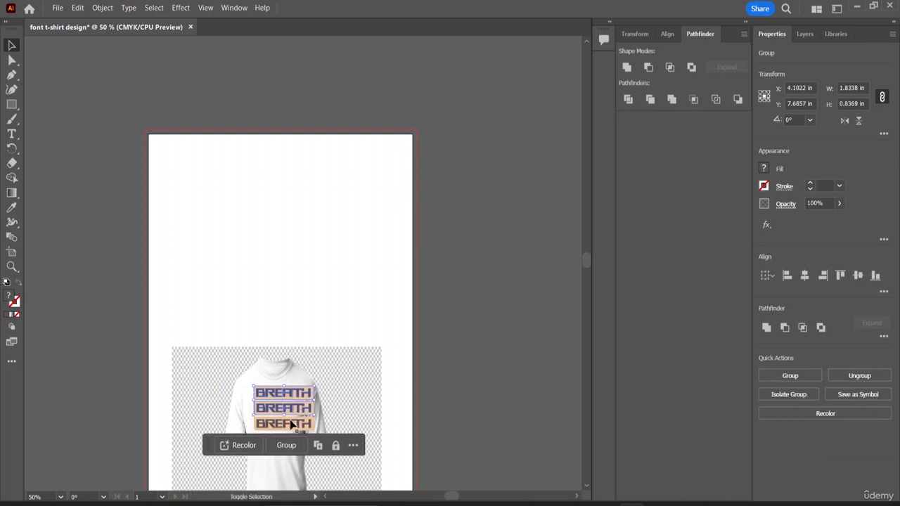
{"action": "left_click", "coordinate": [291, 422], "text": "shift"}
{"action": "left_click", "coordinate": [286, 461]}
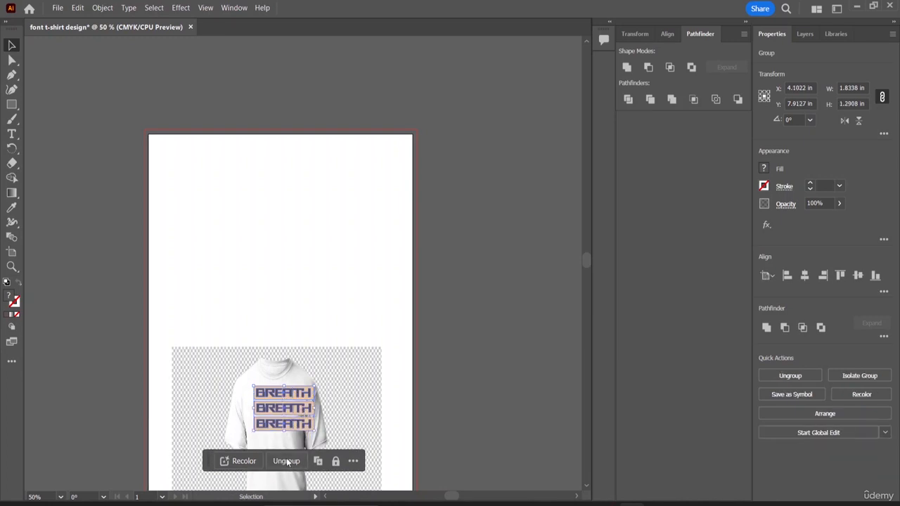
{"action": "mouse_move", "coordinate": [294, 405]}
{"action": "left_mouse_down"}
{"action": "mouse_move", "coordinate": [284, 417]}
{"action": "mouse_move", "coordinate": [305, 443]}
{"action": "mouse_move", "coordinate": [289, 441]}
{"action": "mouse_move", "coordinate": [304, 445]}
{"action": "mouse_move", "coordinate": [279, 415]}
{"action": "left_mouse_up"}
{"action": "left_click", "coordinate": [344, 302]}
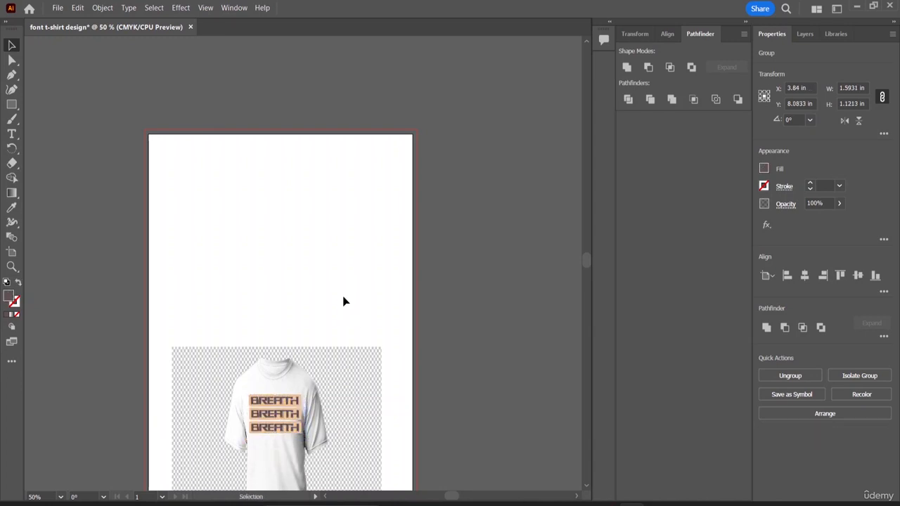
- Scale the t-shirt image down to about 4.81 in wide and position it at about X 4.09 in, Y 8.63 in
{"action": "scroll", "coordinate": [300, 201], "scroll_direction": "down", "scroll_amount": 5}
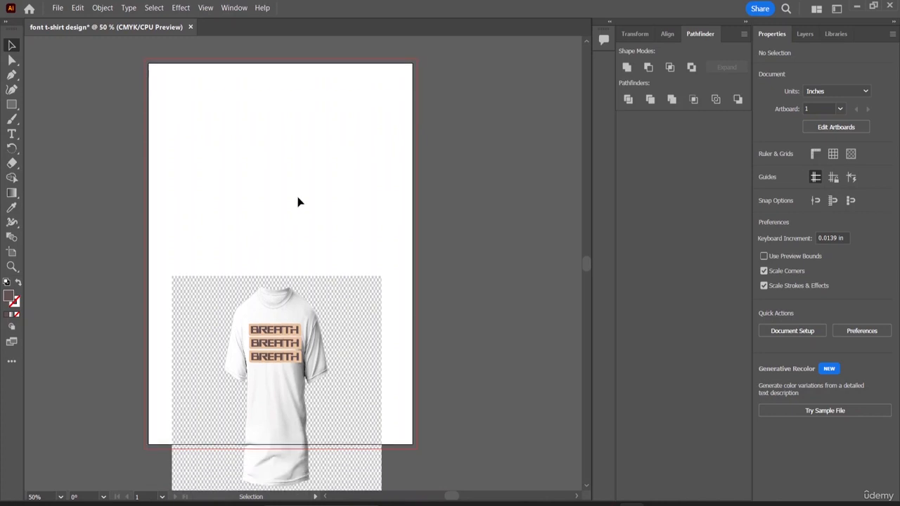
{"action": "left_click", "coordinate": [314, 353]}
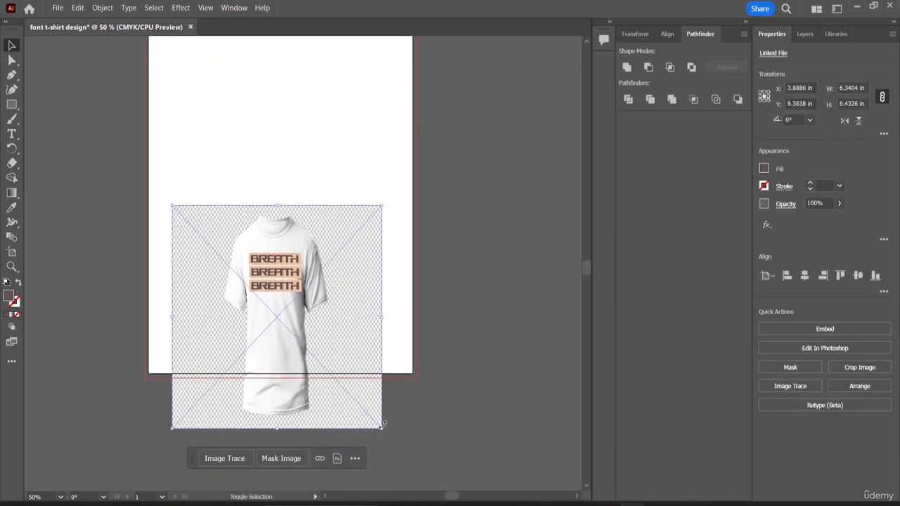
{"action": "left_click_drag", "start_coordinate": [383, 424], "coordinate": [364, 376]}
{"action": "left_click_drag", "start_coordinate": [312, 339], "coordinate": [344, 342]}
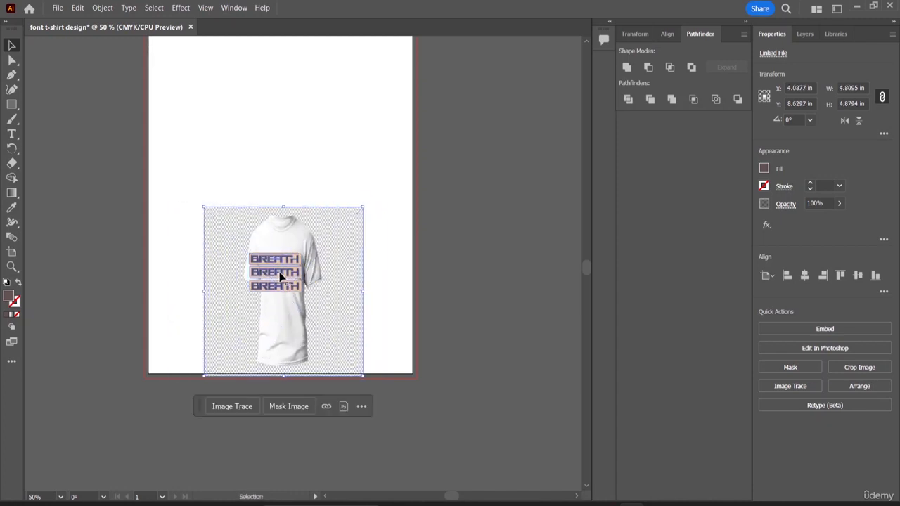
- Shrink the grouped BREATH banners to fit the smaller t-shirt and centre them on its chest
{"action": "left_click", "coordinate": [299, 290]}
{"action": "left_click_drag", "start_coordinate": [301, 294], "coordinate": [297, 265]}
{"action": "left_click", "coordinate": [346, 245]}
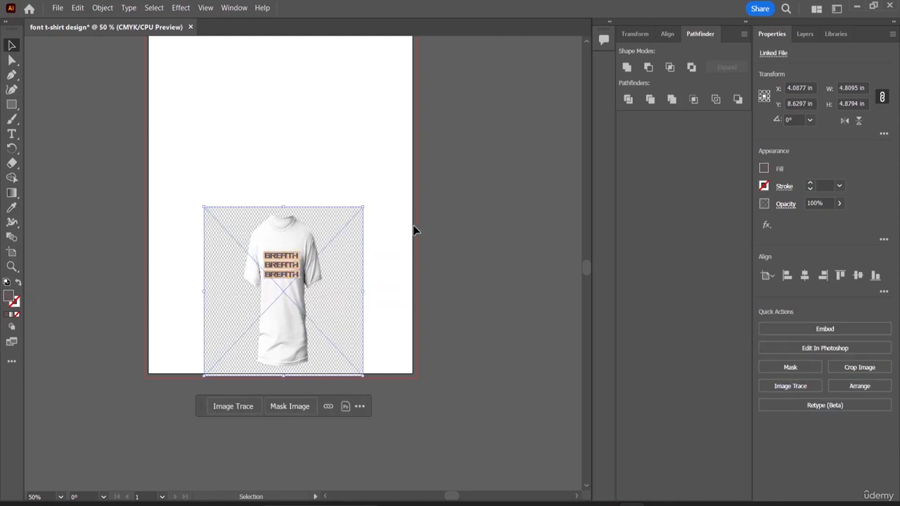
{"action": "scroll", "coordinate": [285, 137], "scroll_direction": "up", "scroll_amount": 1}
{"action": "scroll", "coordinate": [286, 140], "scroll_direction": "up", "scroll_amount": 1}
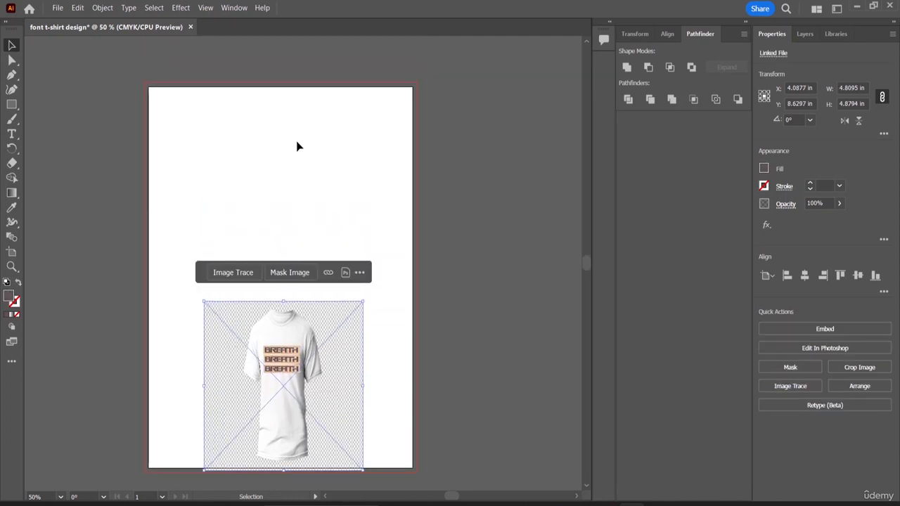
- Deselect the artwork and switch to the Downloads folder in File Explorer to find the t-shirt archives
{"action": "left_click", "coordinate": [58, 8]}
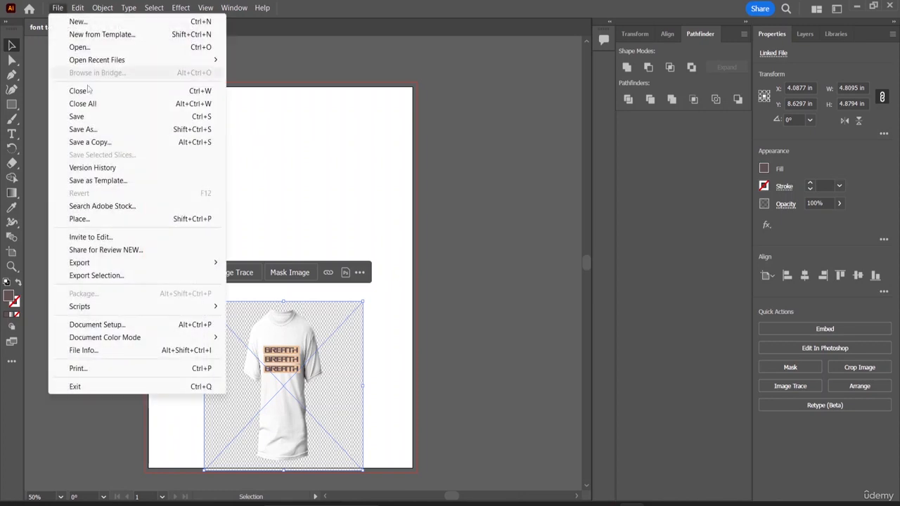
{"action": "left_click", "coordinate": [293, 118]}
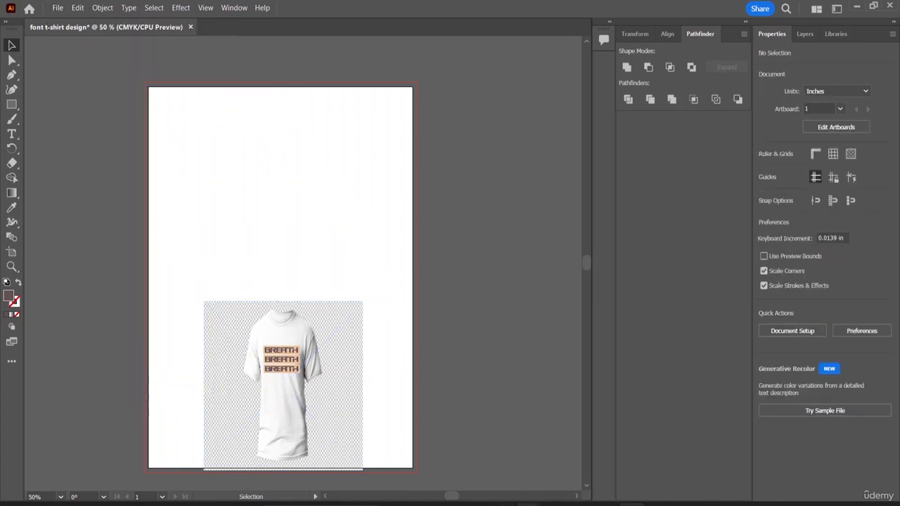
{"action": "left_click", "coordinate": [529, 504]}
{"action": "left_click", "coordinate": [511, 464]}
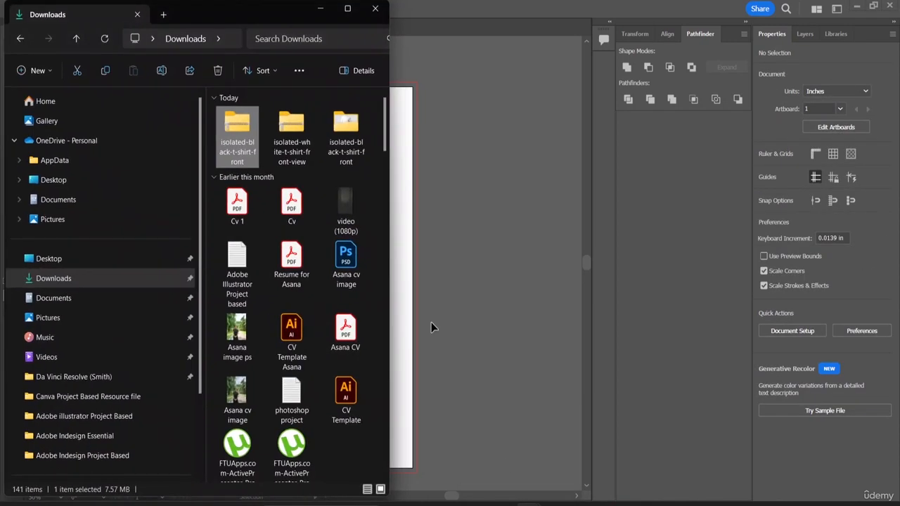
{"action": "left_click", "coordinate": [296, 142]}
{"action": "right_click", "coordinate": [297, 142]}
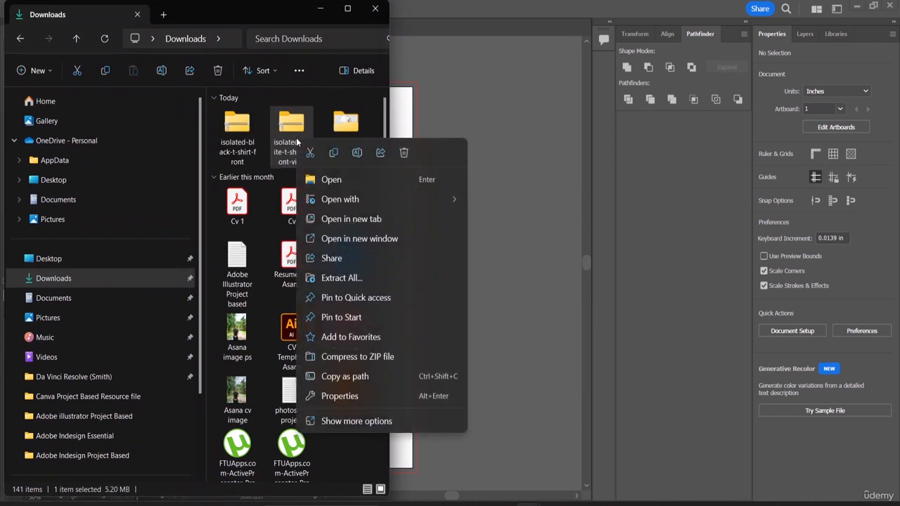
- Extract the isolated-black-t-shirt-front archive again, replacing the existing files, and close the extracted folder's window
{"action": "left_click", "coordinate": [225, 139]}
{"action": "right_click", "coordinate": [231, 143]}
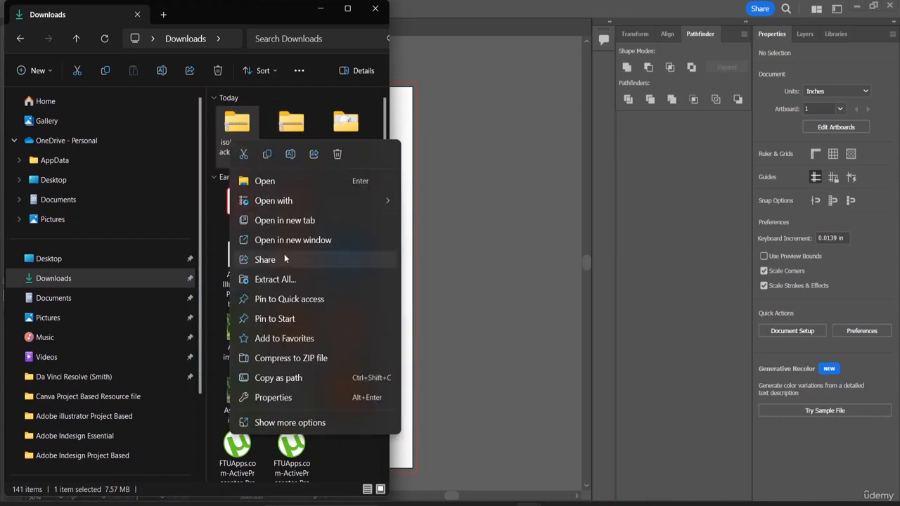
{"action": "left_click", "coordinate": [285, 280]}
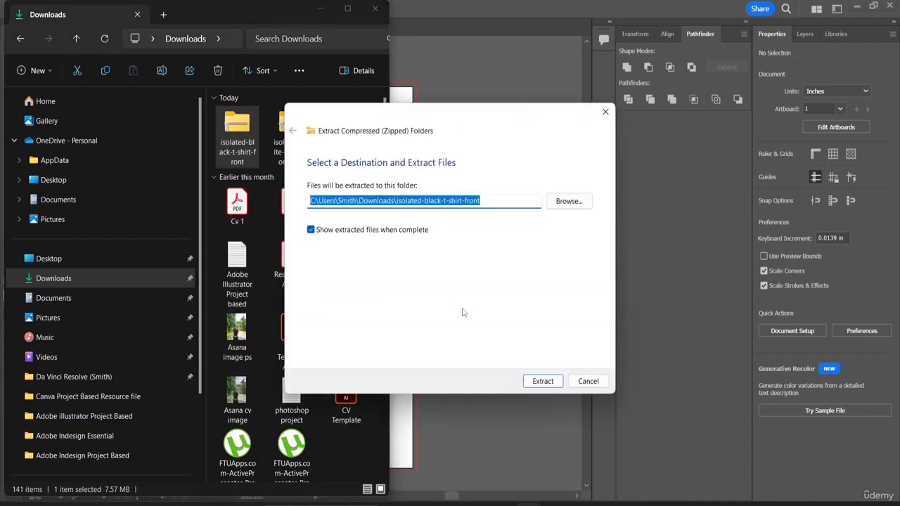
{"action": "left_click", "coordinate": [542, 380]}
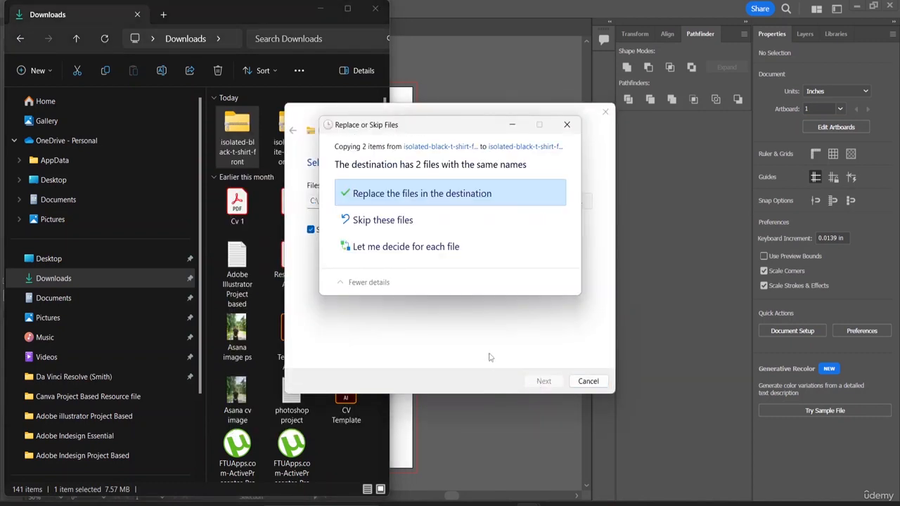
{"action": "left_click", "coordinate": [414, 199]}
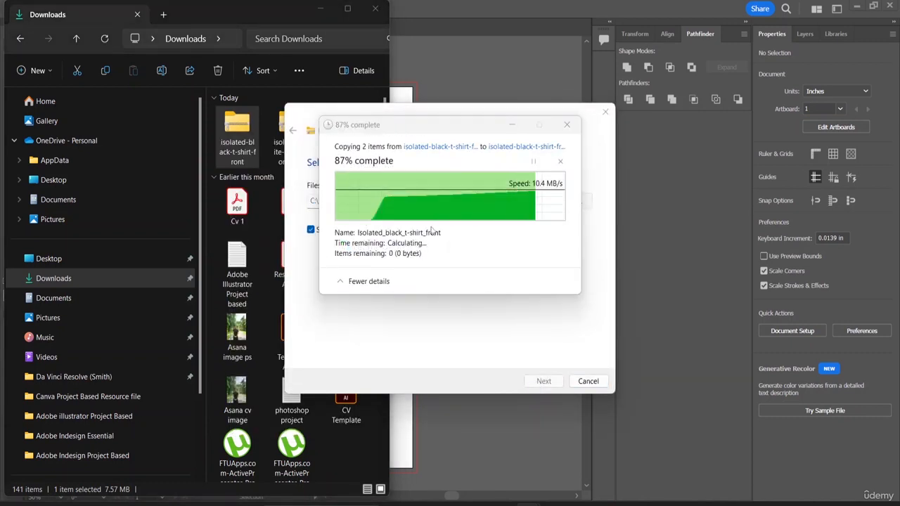
{"action": "left_click", "coordinate": [275, 153]}
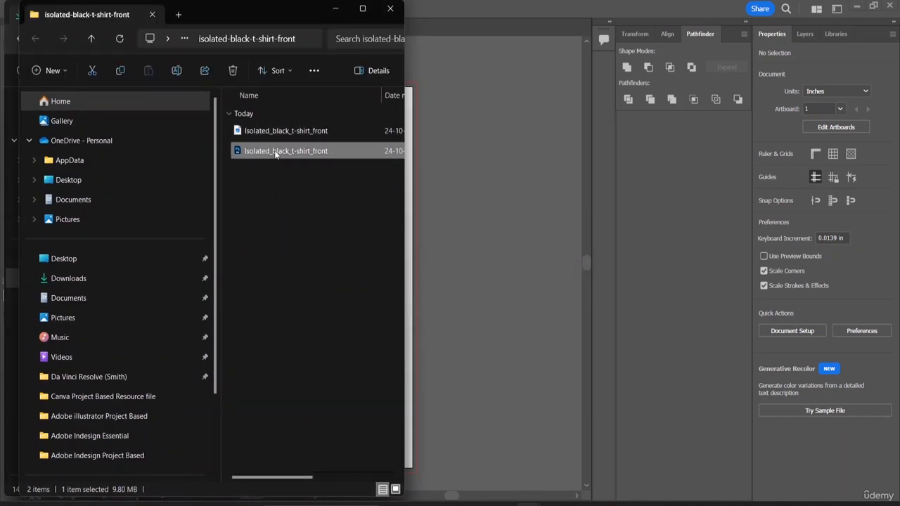
{"action": "left_click_drag", "start_coordinate": [275, 132], "coordinate": [293, 148]}
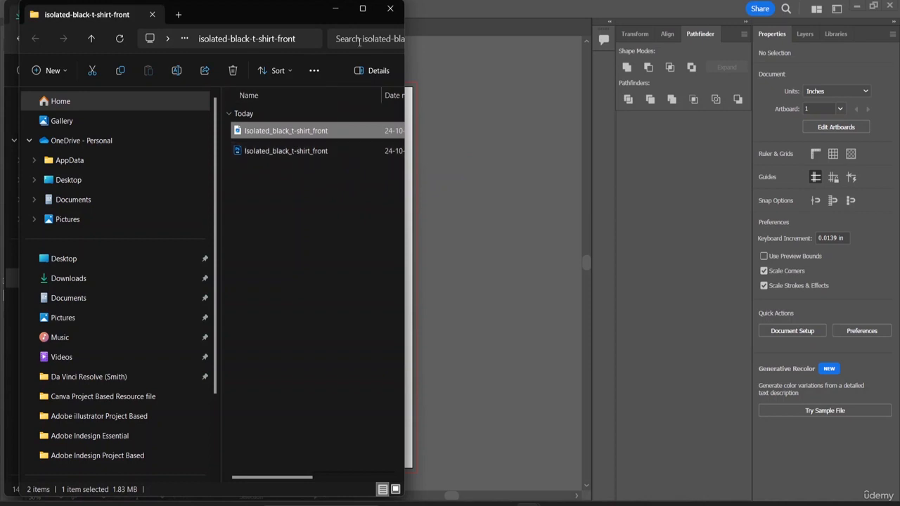
{"action": "left_click", "coordinate": [390, 9]}
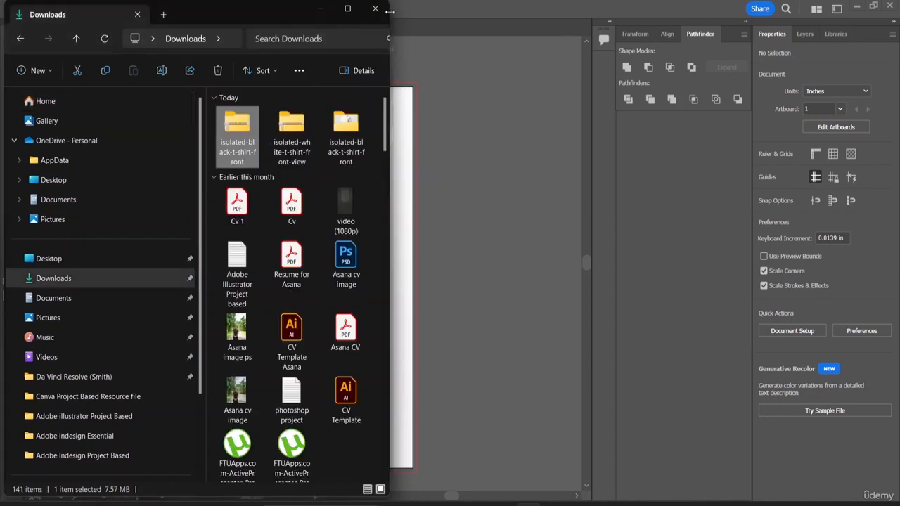
- Extract the isolated-white-t-shirt-front-view archive into its Downloads folder and select the Isolated_white_t-shirt_front image
{"action": "left_click", "coordinate": [299, 126]}
{"action": "right_click", "coordinate": [299, 126]}
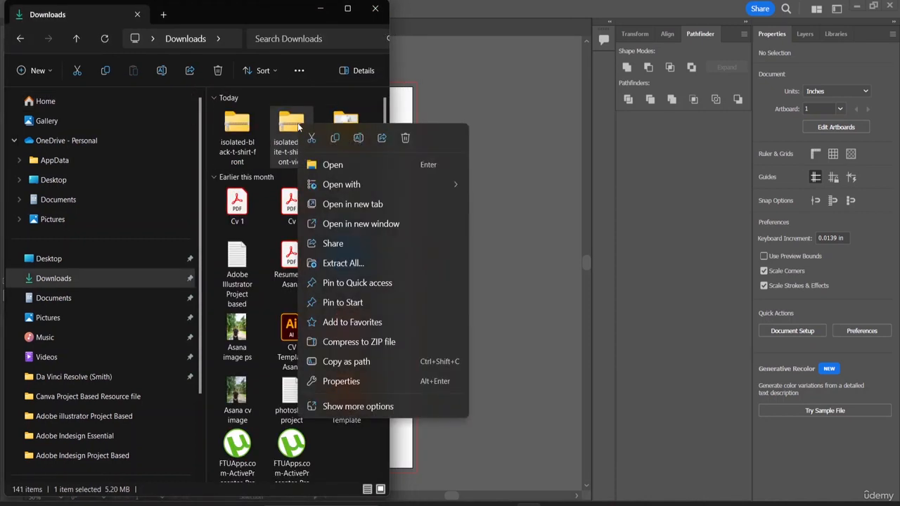
{"action": "left_click", "coordinate": [355, 262]}
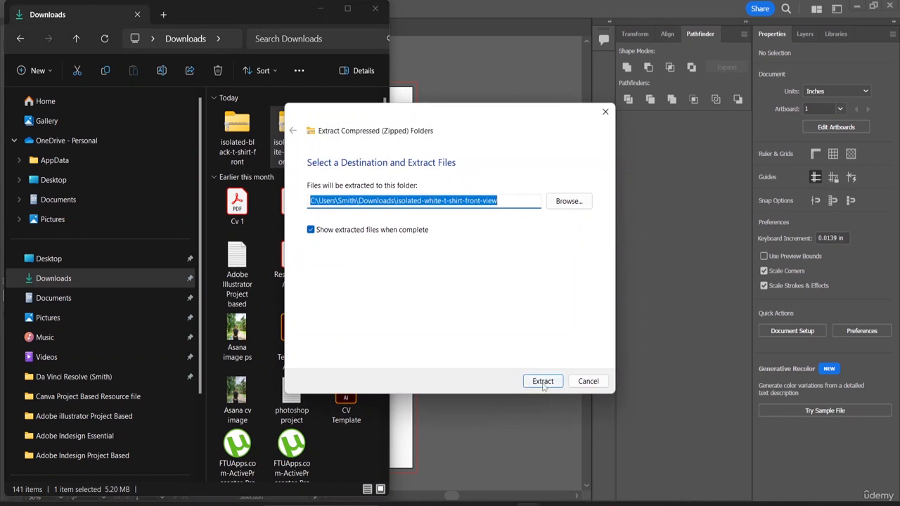
{"action": "left_click", "coordinate": [542, 381]}
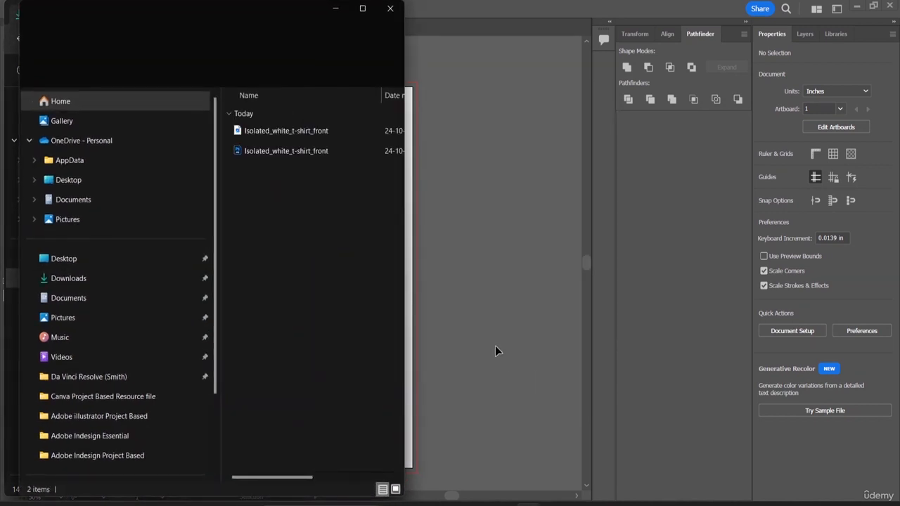
{"action": "left_click", "coordinate": [306, 130]}
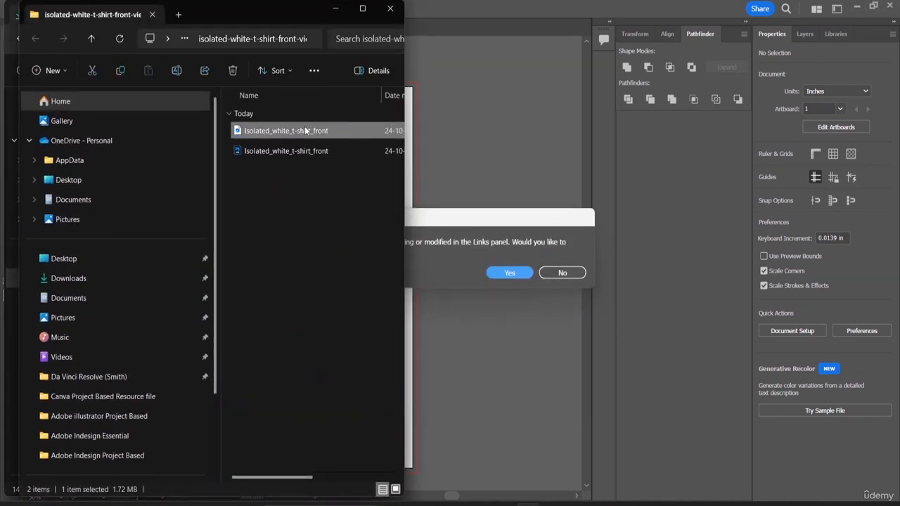
{"action": "left_click_drag", "start_coordinate": [306, 130], "coordinate": [324, 131]}
- Update the modified links, then place the Isolated_white_t-shirt_front image in the artboard's upper half at about 5.32 × 3.55 in
{"action": "left_click", "coordinate": [510, 273]}
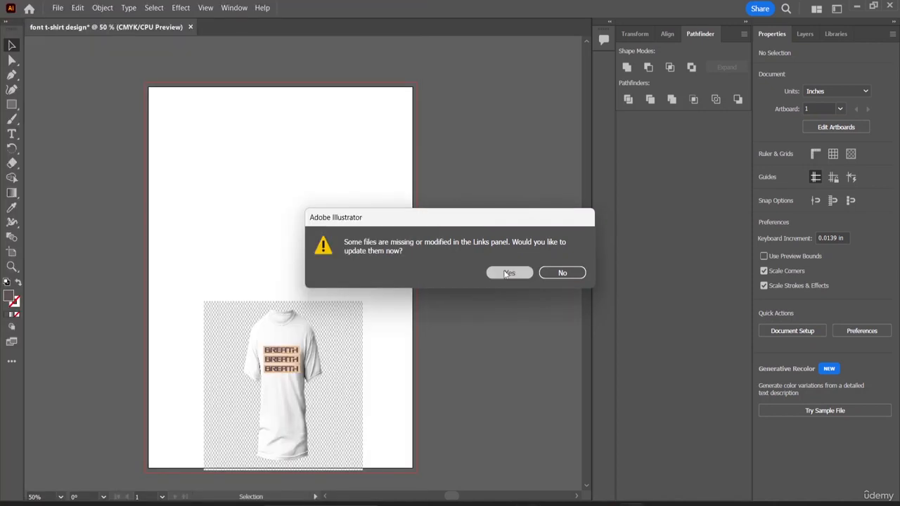
{"action": "left_click", "coordinate": [55, 7]}
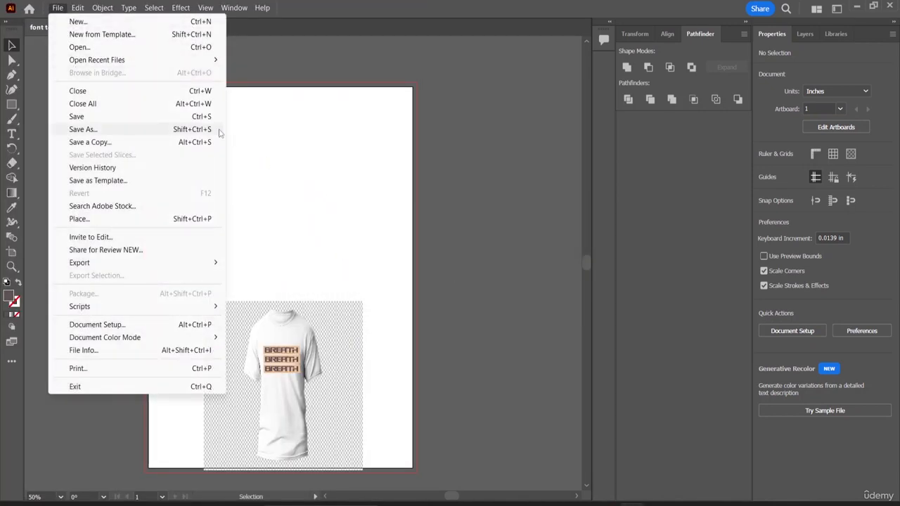
{"action": "left_click", "coordinate": [113, 221]}
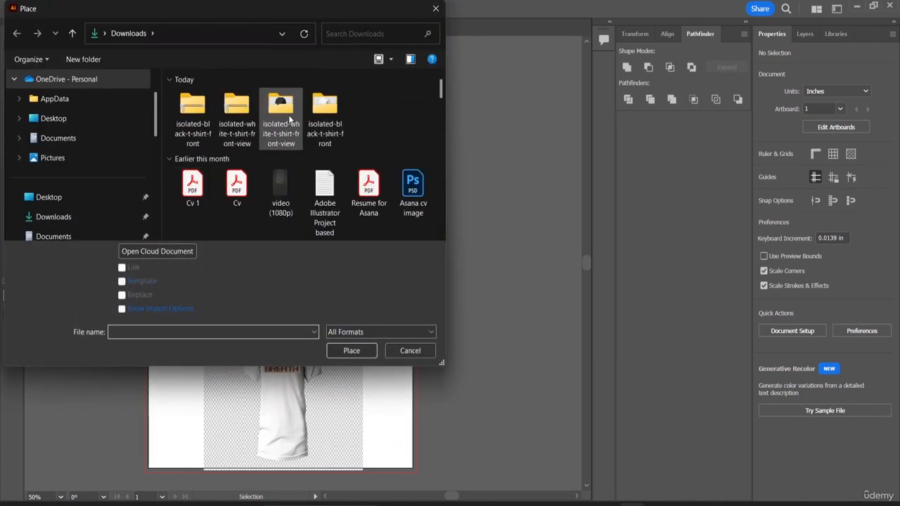
{"action": "double_click", "coordinate": [288, 119]}
{"action": "left_click_drag", "start_coordinate": [255, 112], "coordinate": [264, 139]}
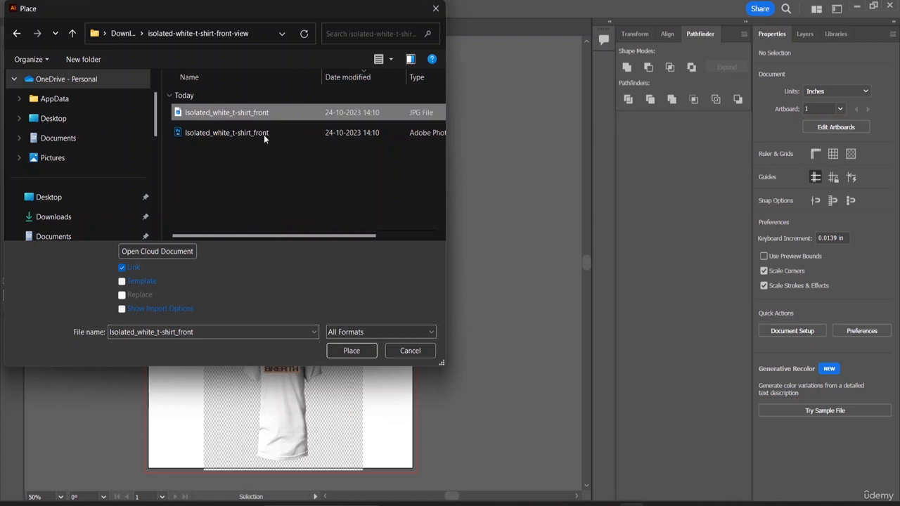
{"action": "left_click", "coordinate": [350, 350]}
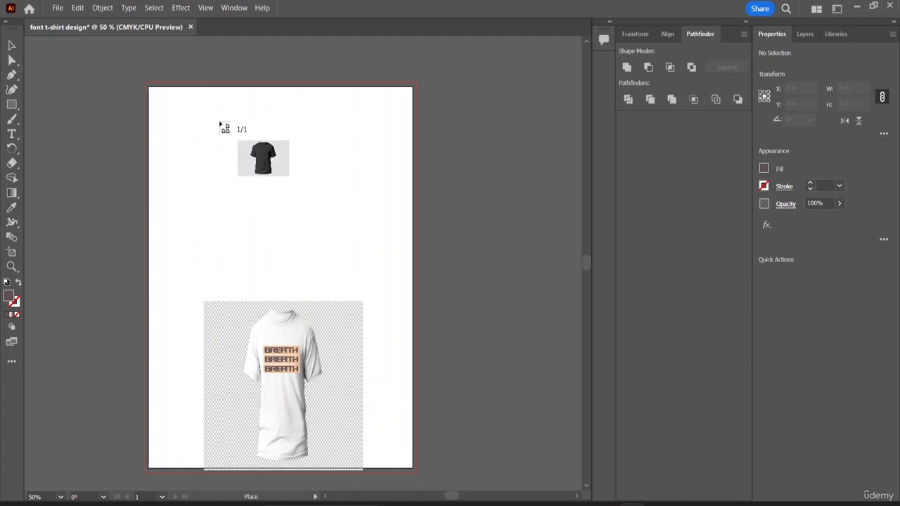
{"action": "left_click_drag", "start_coordinate": [202, 113], "coordinate": [379, 386]}
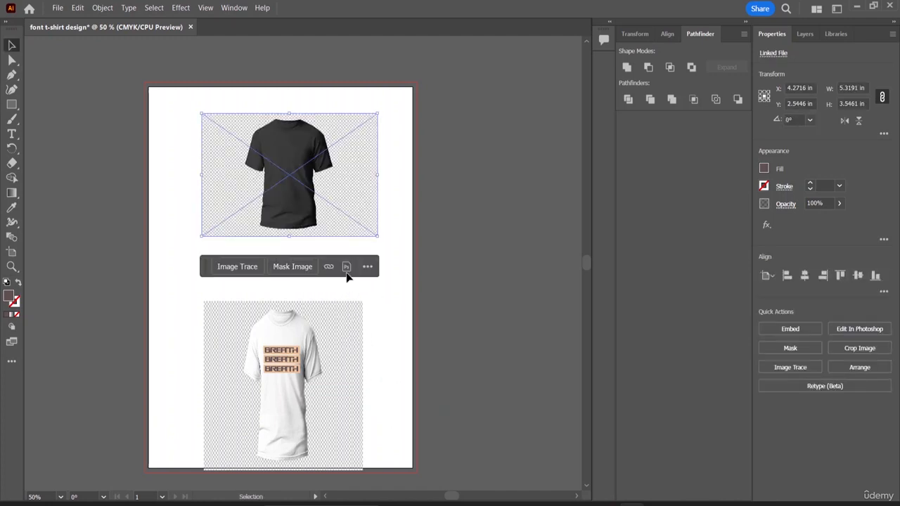
- Duplicate the BREATH banner group from the white t-shirt onto the chest of the black t-shirt
{"action": "left_click", "coordinate": [287, 364]}
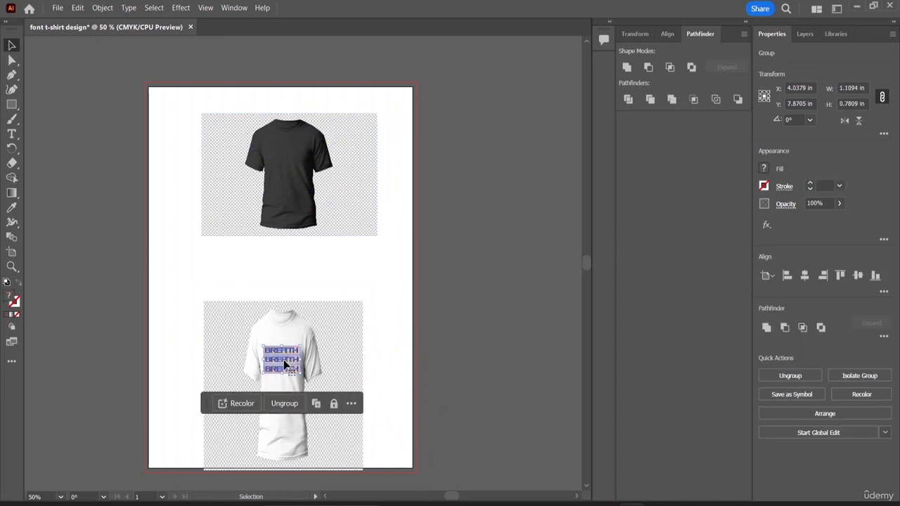
{"action": "left_click_drag", "start_coordinate": [286, 364], "coordinate": [289, 156]}
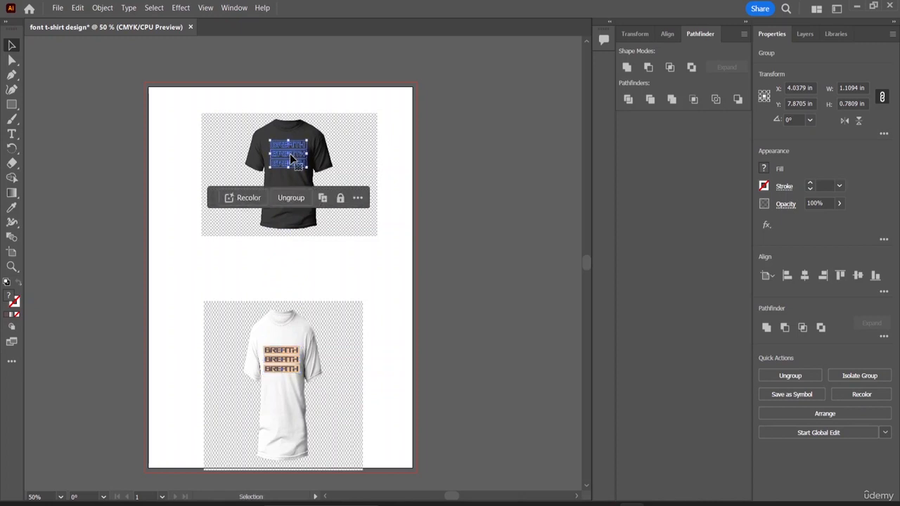
{"action": "key", "text": "Delete"}
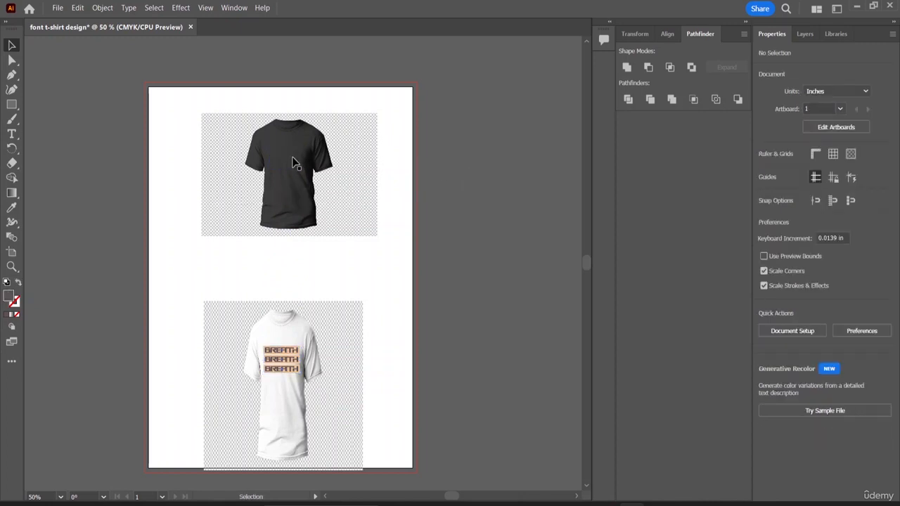
- Send the black t-shirt image to the back, behind the copied BREATH banners, and clear the selection
{"action": "left_click", "coordinate": [300, 171]}
{"action": "right_click", "coordinate": [298, 181]}
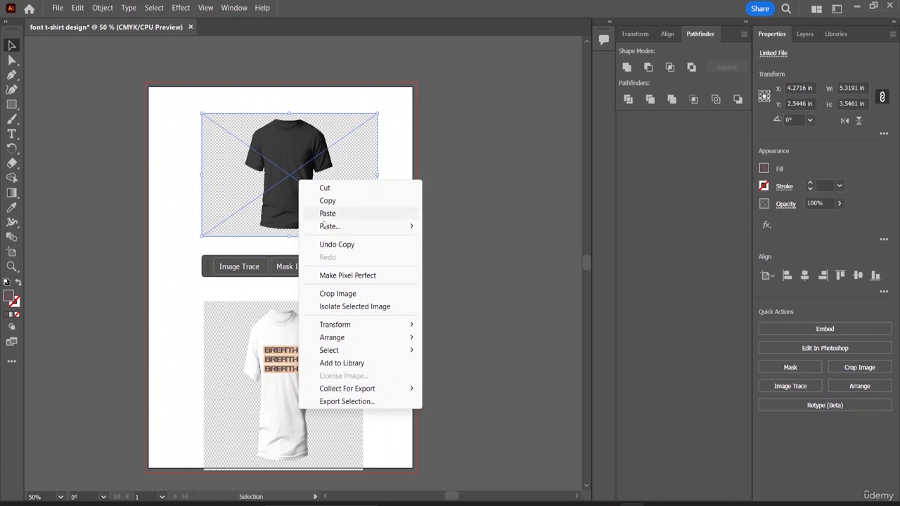
{"action": "mouse_move", "coordinate": [360, 341]}
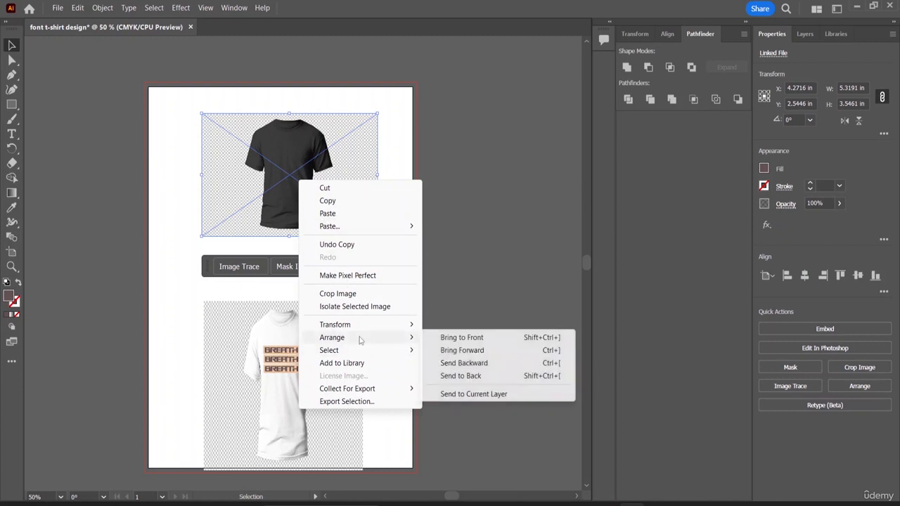
{"action": "left_click", "coordinate": [470, 375]}
{"action": "left_click", "coordinate": [461, 211]}
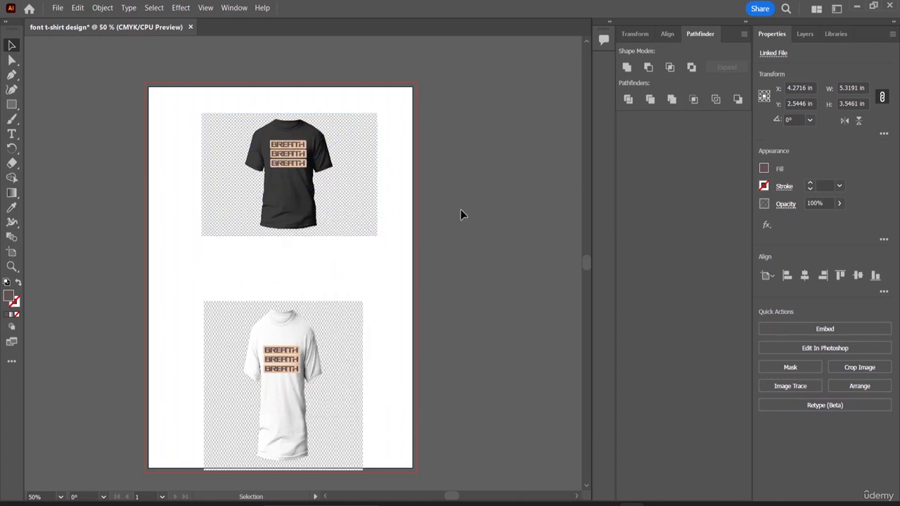
{"action": "left_click", "coordinate": [289, 153]}
{"action": "left_click", "coordinate": [425, 164]}
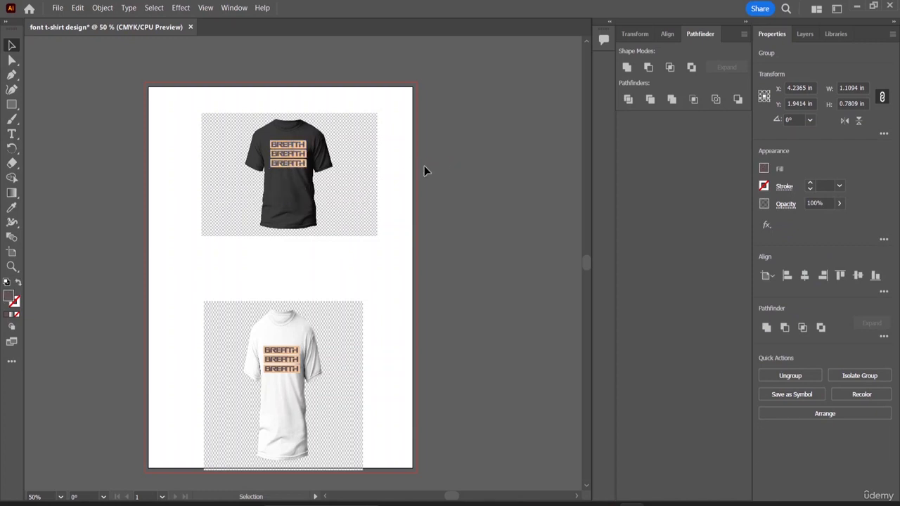
{"action": "left_click", "coordinate": [301, 157]}
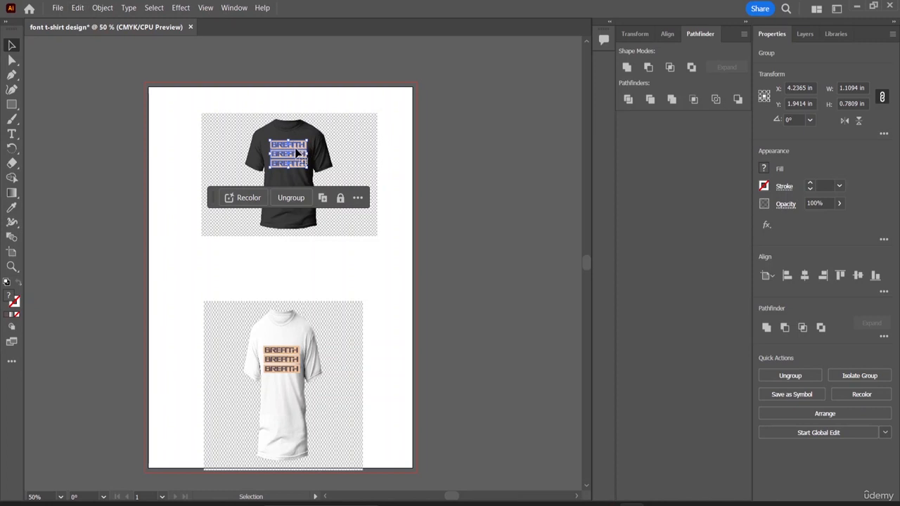
{"action": "left_click", "coordinate": [79, 8]}
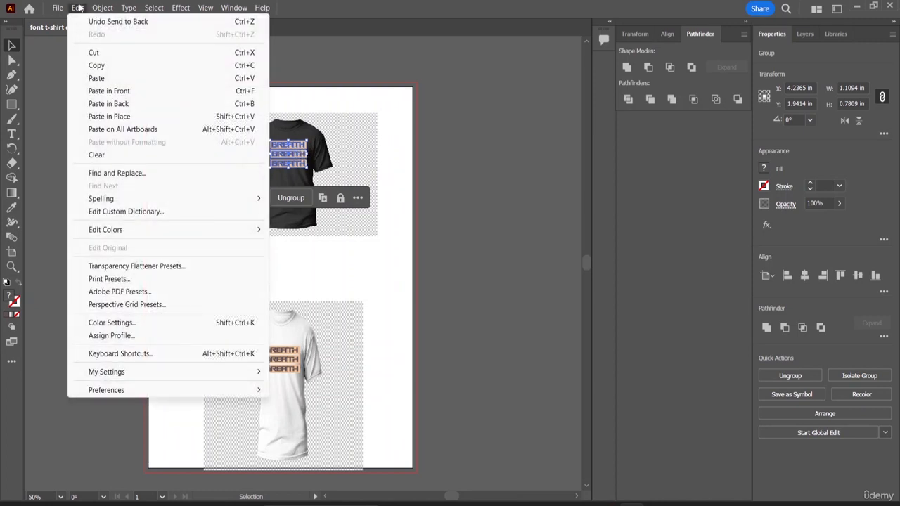
{"action": "mouse_move", "coordinate": [107, 9]}
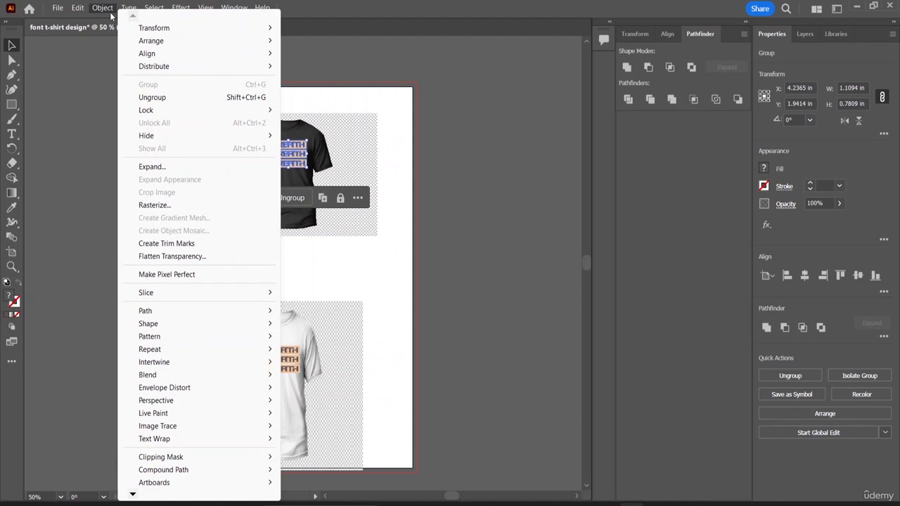
{"action": "left_click", "coordinate": [341, 48]}
{"action": "left_click", "coordinate": [341, 49]}
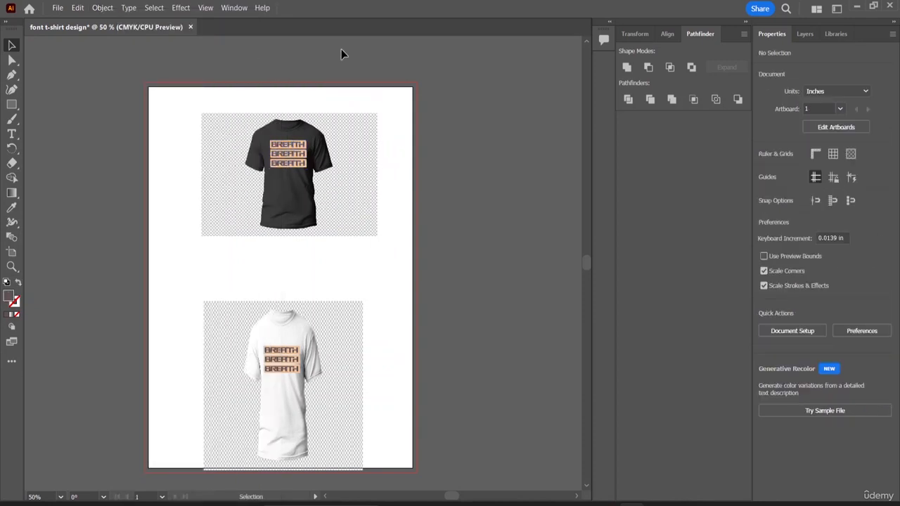
- Shear the BREATH banner group on the black t-shirt by 25° along the horizontal axis
{"action": "left_click", "coordinate": [281, 159]}
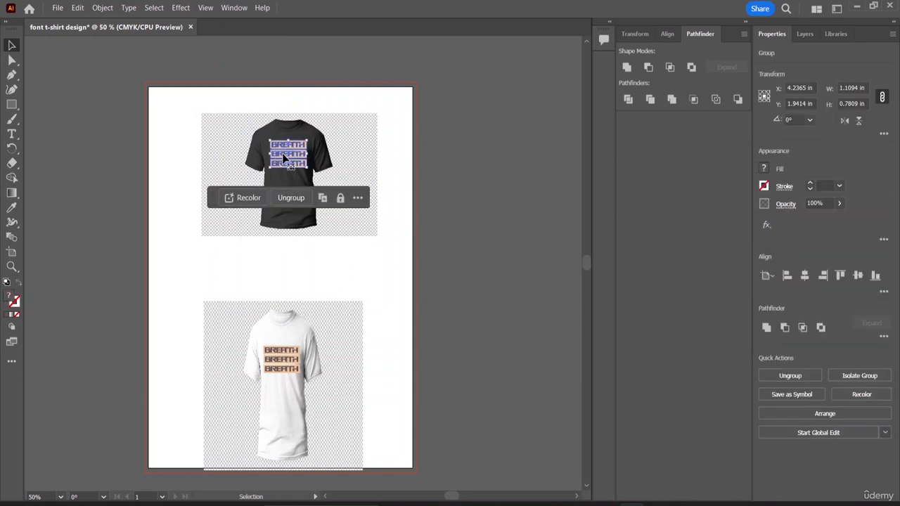
{"action": "double_click", "coordinate": [283, 159]}
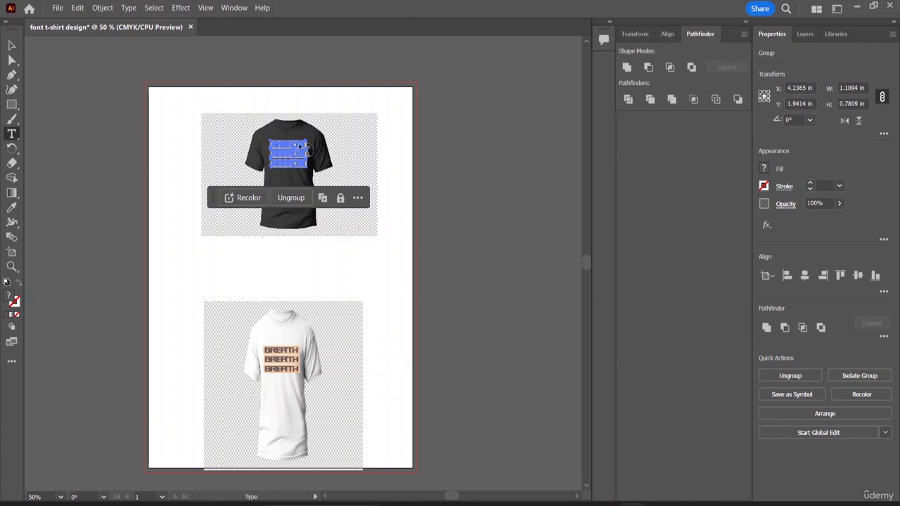
{"action": "left_click", "coordinate": [11, 45]}
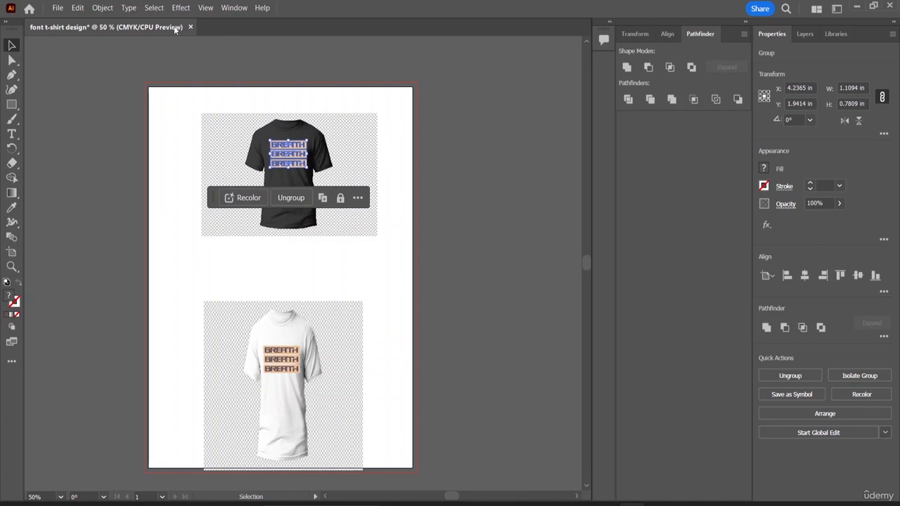
{"action": "left_click", "coordinate": [106, 9]}
{"action": "mouse_move", "coordinate": [160, 30]}
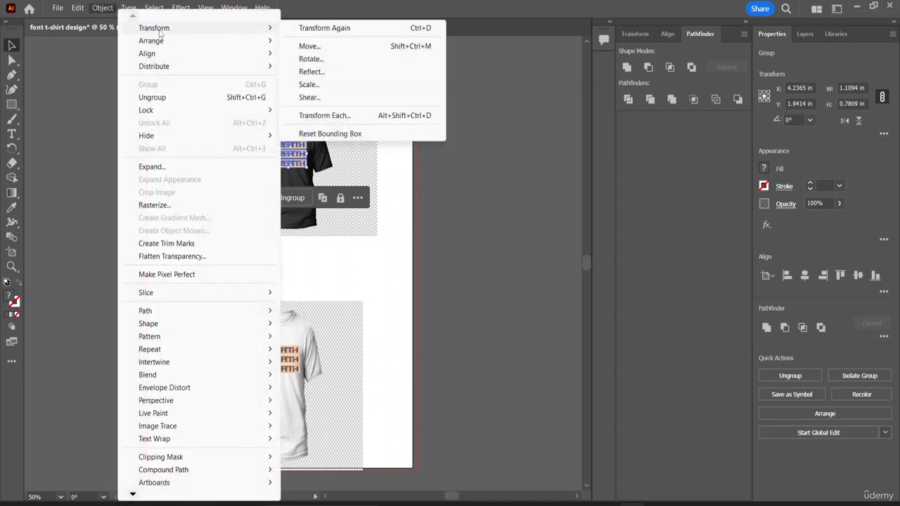
{"action": "left_click", "coordinate": [309, 97]}
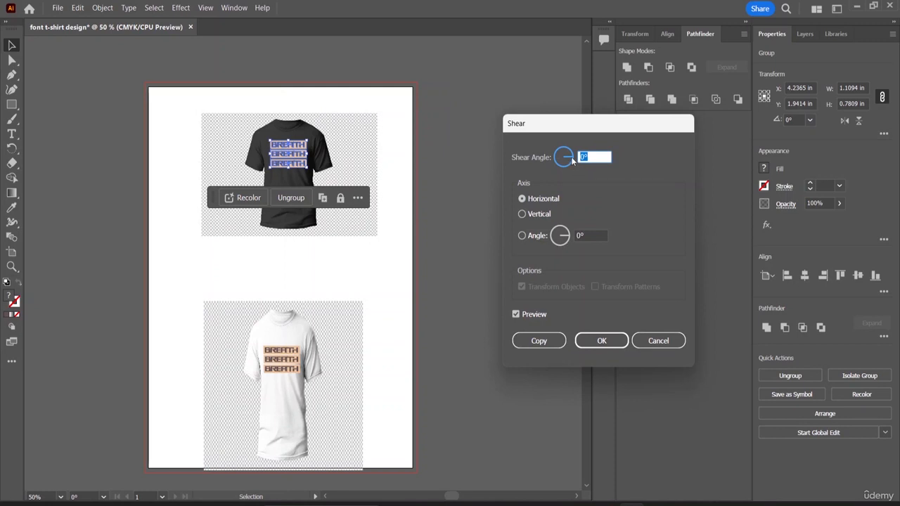
{"action": "type", "text": "35"}
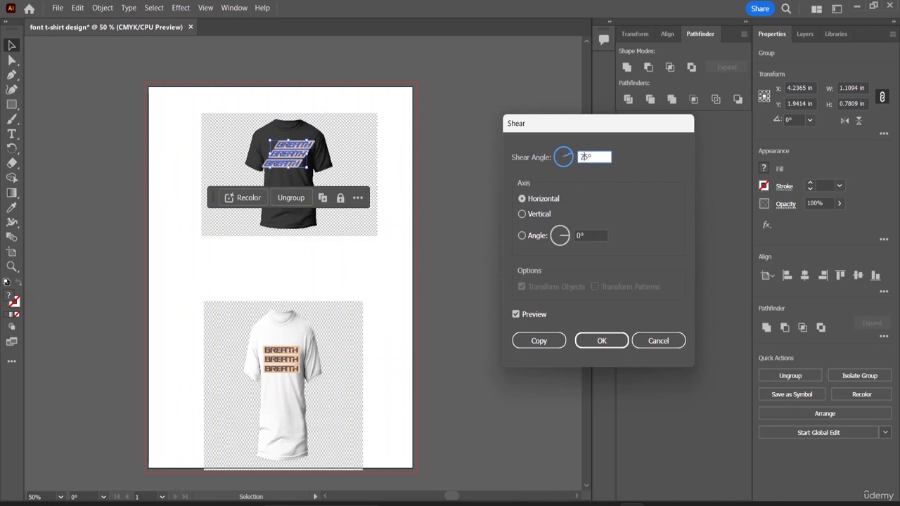
{"action": "key", "text": "Return"}
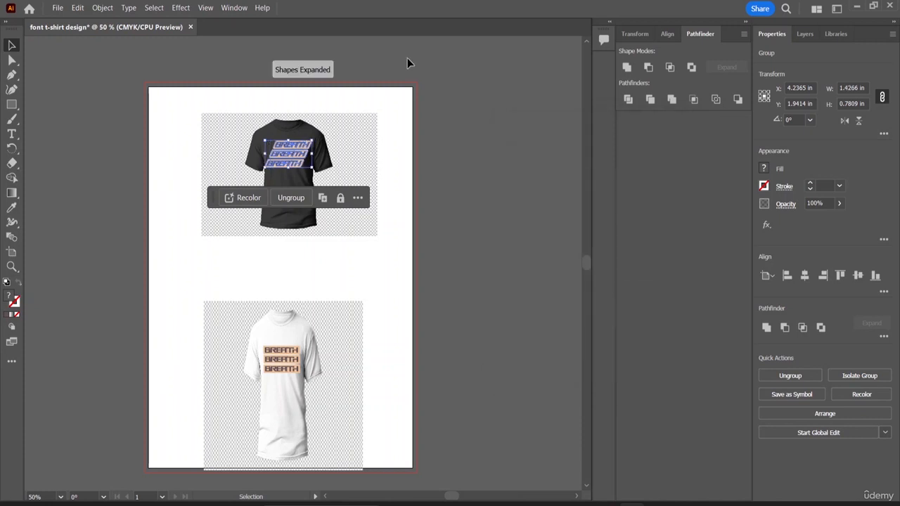
- Shrink the sheared banner group to about 1.33 × 0.75 in and position it on the black t-shirt's chest
{"action": "left_click_drag", "start_coordinate": [287, 152], "coordinate": [308, 175]}
{"action": "left_click", "coordinate": [469, 148]}
{"action": "left_click", "coordinate": [420, 183]}
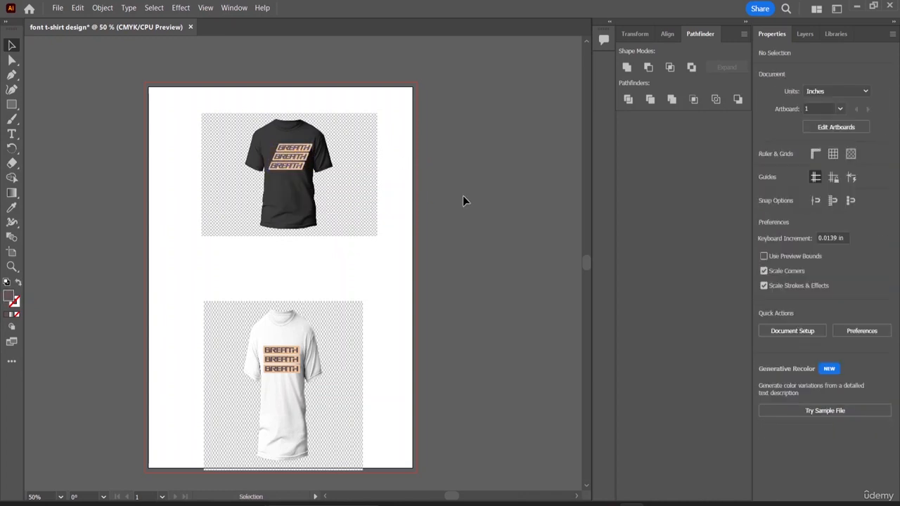
{"action": "key", "text": "a"}
{"action": "key", "text": "ctrl+1"}
{"action": "key", "text": "v"}
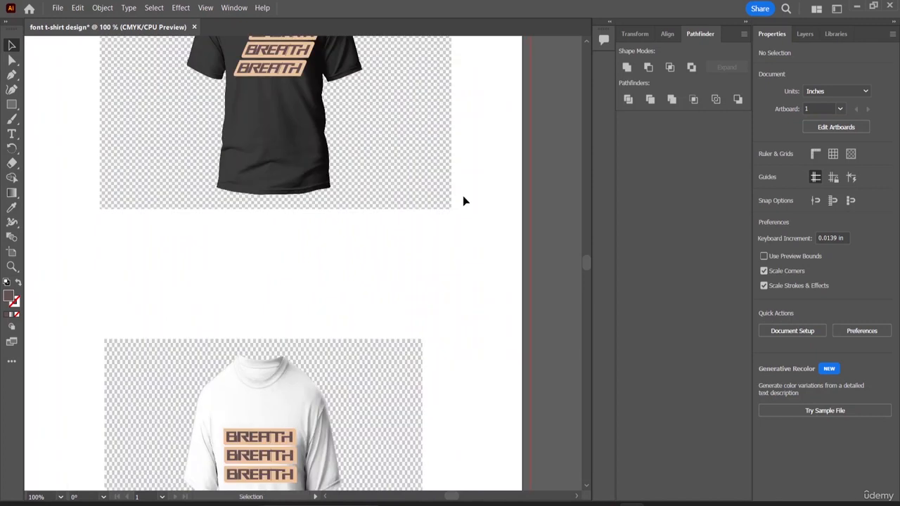
{"action": "scroll", "coordinate": [464, 201], "scroll_direction": "up", "scroll_amount": 3}
{"action": "left_click", "coordinate": [284, 167]}
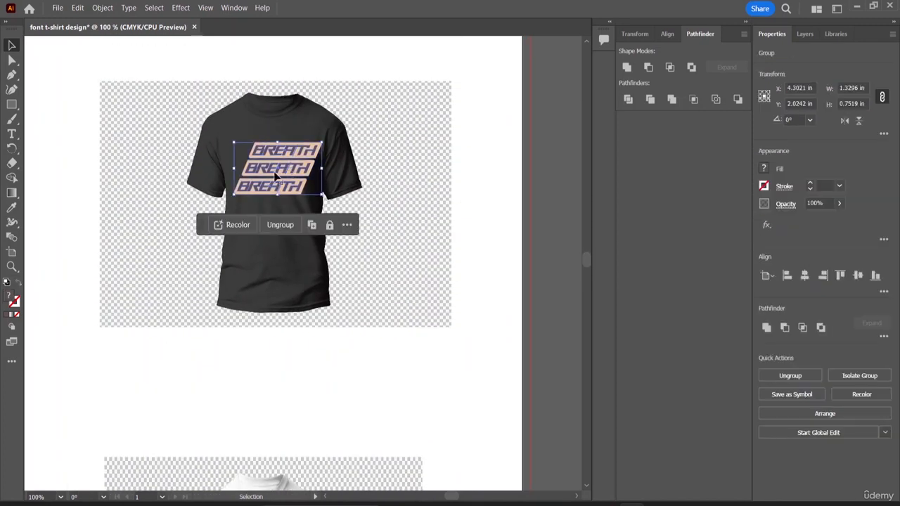
{"action": "left_click", "coordinate": [11, 193]}
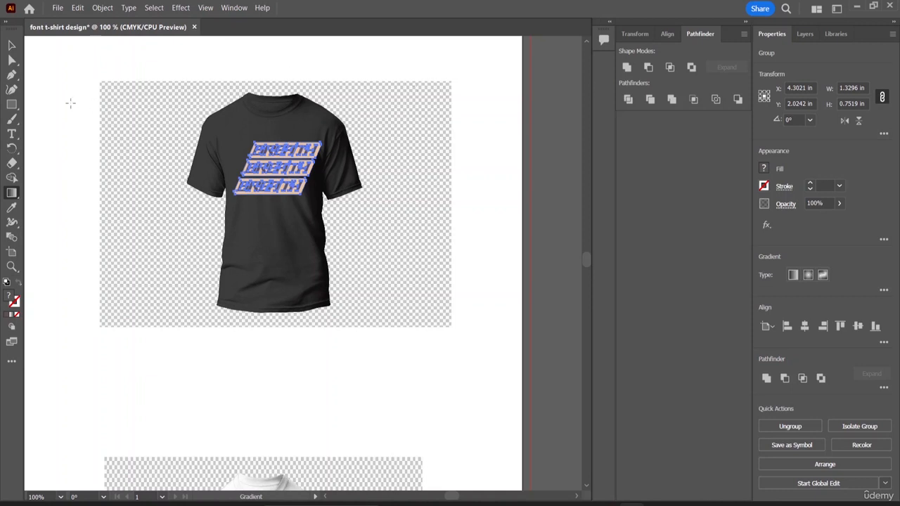
{"action": "left_click", "coordinate": [12, 45]}
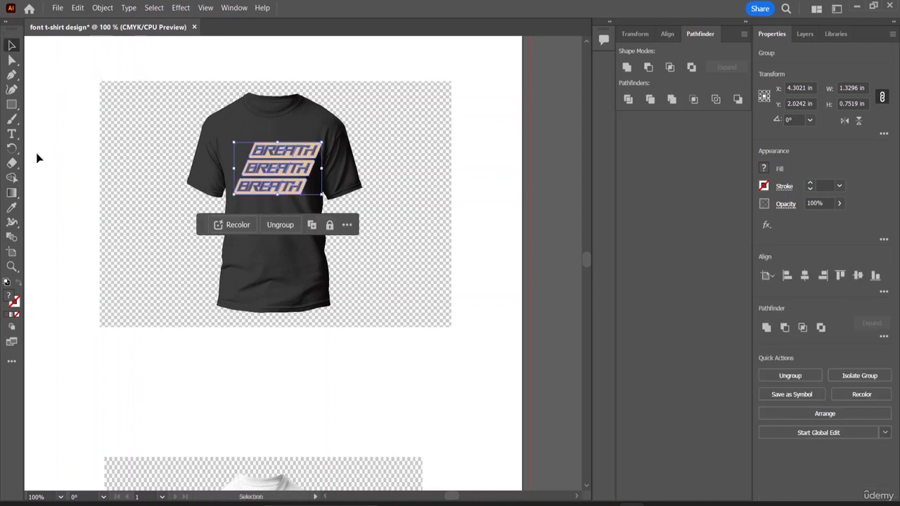
{"action": "left_click_drag", "start_coordinate": [12, 194], "coordinate": [51, 193]}
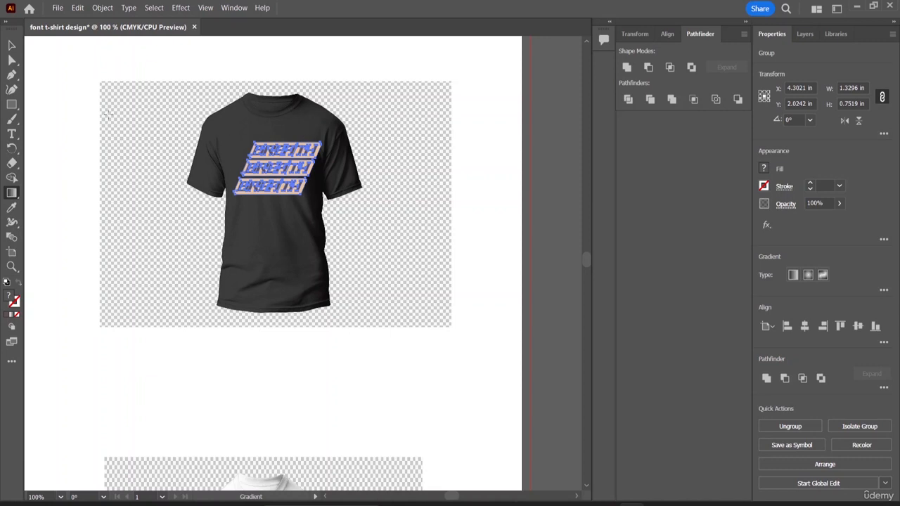
{"action": "double_click", "coordinate": [12, 45]}
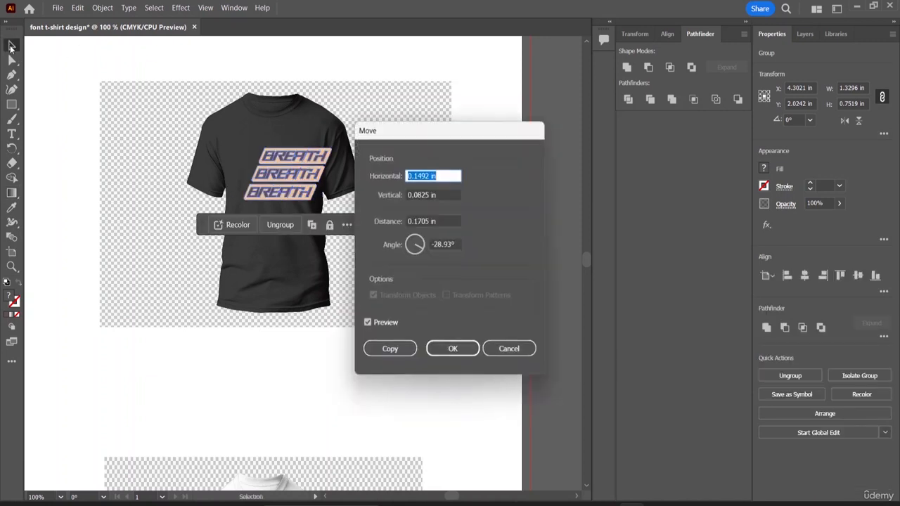
{"action": "left_click", "coordinate": [513, 350]}
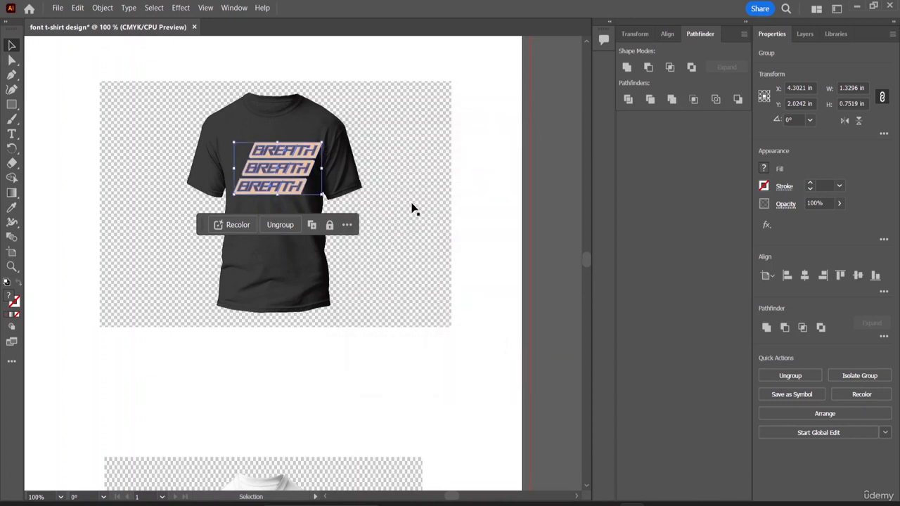
- Ungroup the slanted BREATH banners on the black t-shirt and clear the selection
{"action": "left_click", "coordinate": [470, 113]}
{"action": "left_click", "coordinate": [301, 165]}
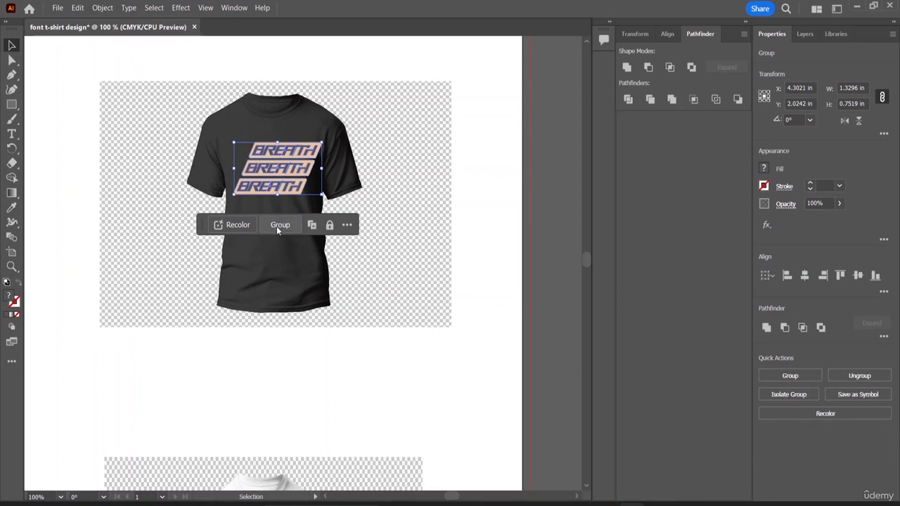
{"action": "left_click", "coordinate": [277, 225]}
{"action": "left_click", "coordinate": [488, 165]}
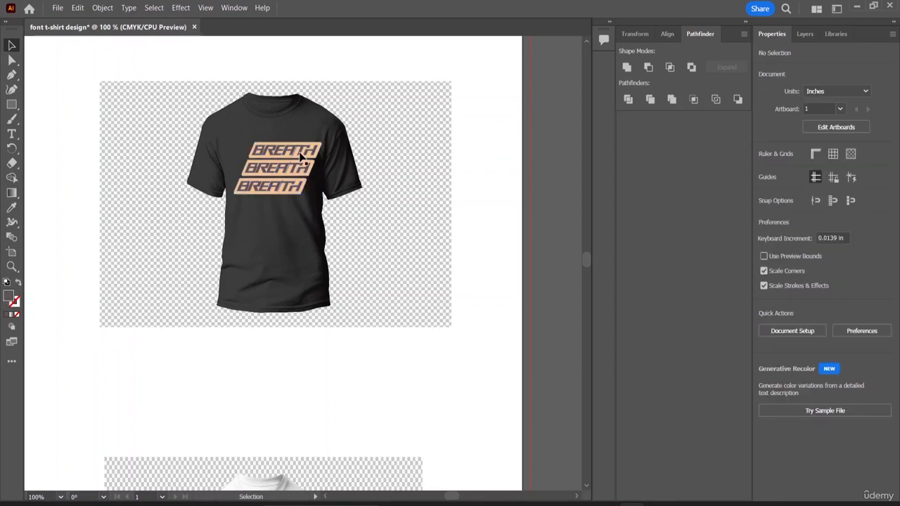
{"action": "left_click", "coordinate": [303, 154]}
{"action": "left_click", "coordinate": [498, 168]}
{"action": "left_click", "coordinate": [11, 193]}
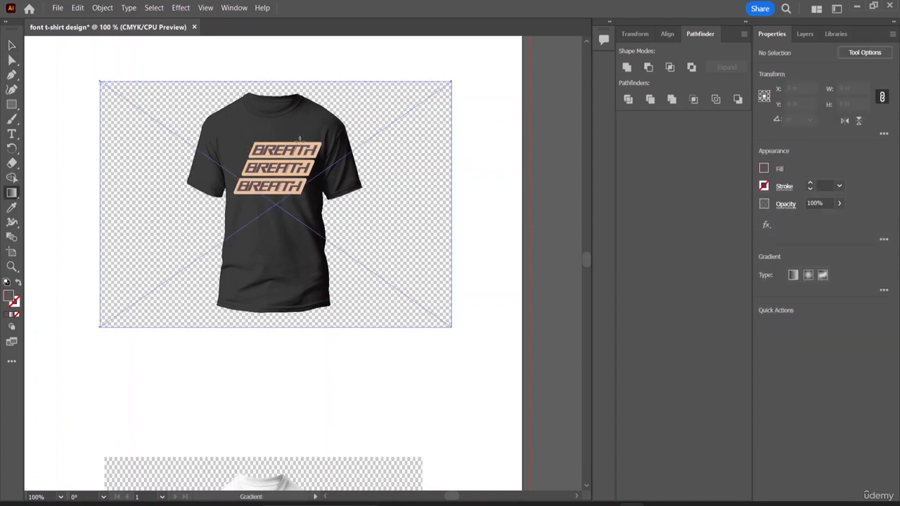
{"action": "left_click", "coordinate": [276, 201]}
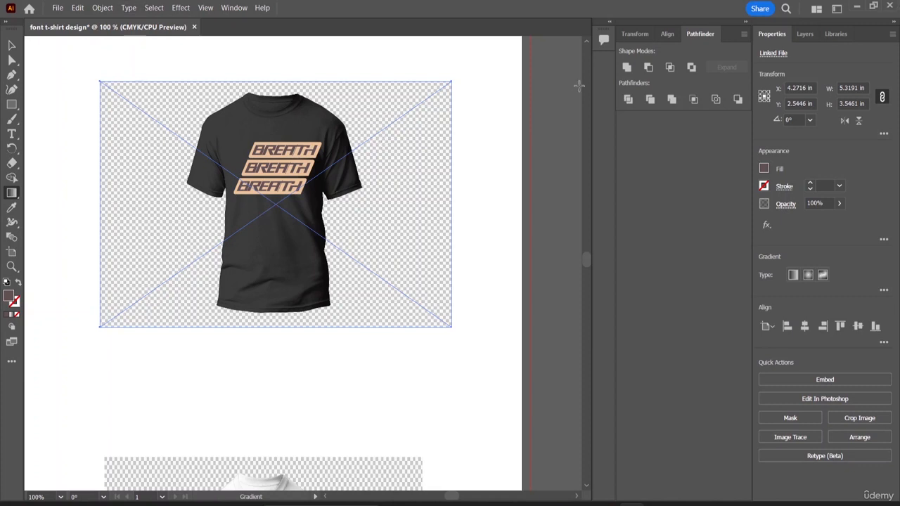
{"action": "left_click", "coordinate": [12, 45]}
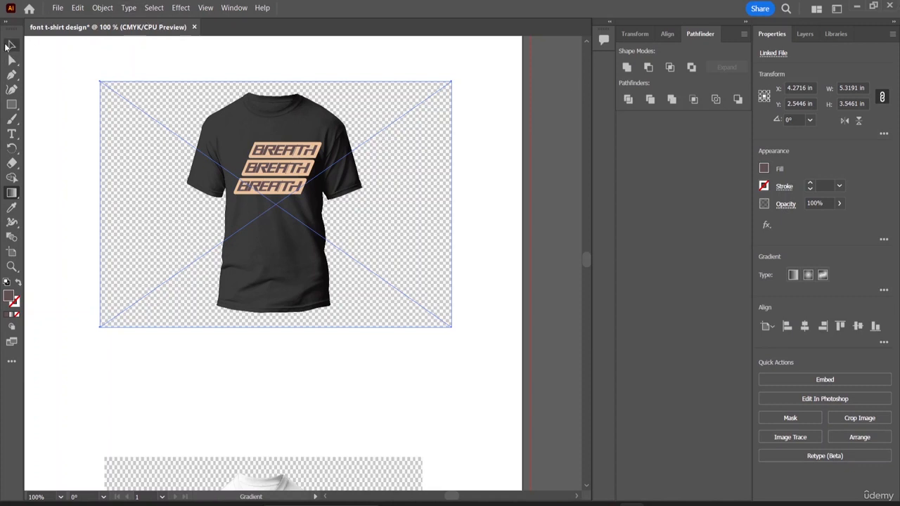
{"action": "left_click", "coordinate": [119, 71]}
- Move the black t-shirt image down and the three slanted BREATH banners up into the blank area above it
{"action": "left_click_drag", "start_coordinate": [392, 191], "coordinate": [347, 215]}
{"action": "mouse_move", "coordinate": [287, 156]}
{"action": "left_mouse_down"}
{"action": "mouse_move", "coordinate": [299, 118]}
{"action": "mouse_move", "coordinate": [290, 154]}
{"action": "left_mouse_up"}
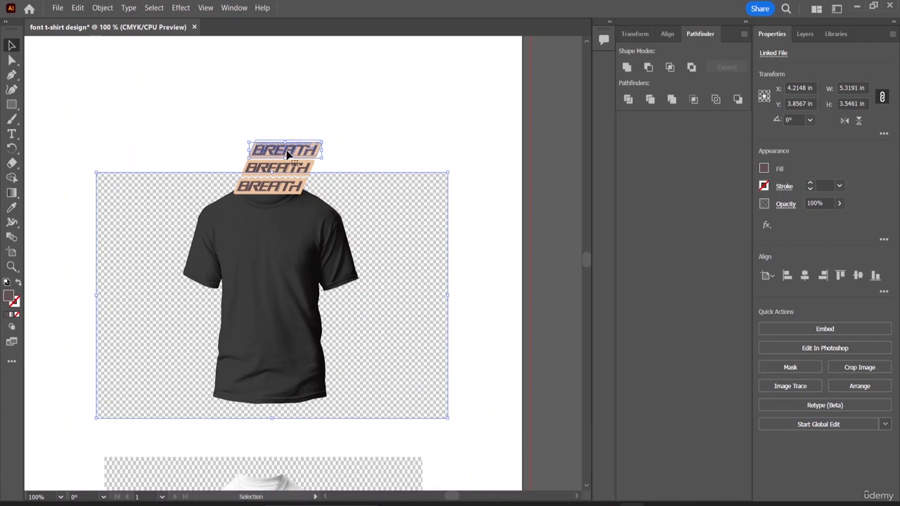
{"action": "left_click", "coordinate": [327, 102]}
{"action": "left_click_drag", "start_coordinate": [225, 111], "coordinate": [292, 203]}
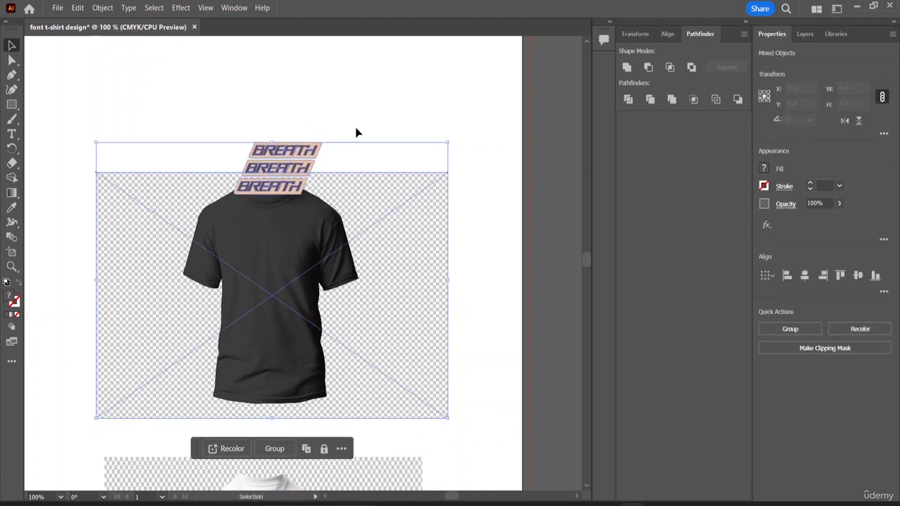
{"action": "left_click", "coordinate": [350, 113]}
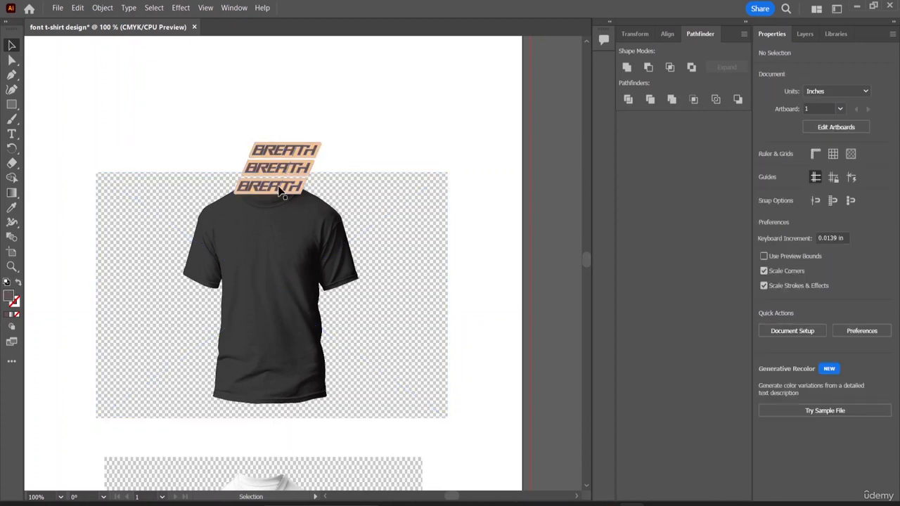
{"action": "left_click", "coordinate": [272, 262]}
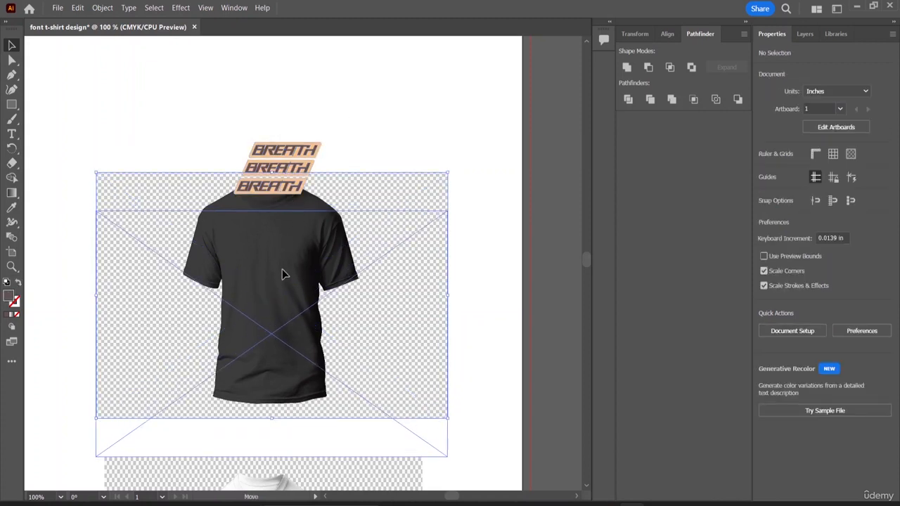
{"action": "left_click_drag", "start_coordinate": [228, 125], "coordinate": [300, 123]}
{"action": "left_click", "coordinate": [368, 109]}
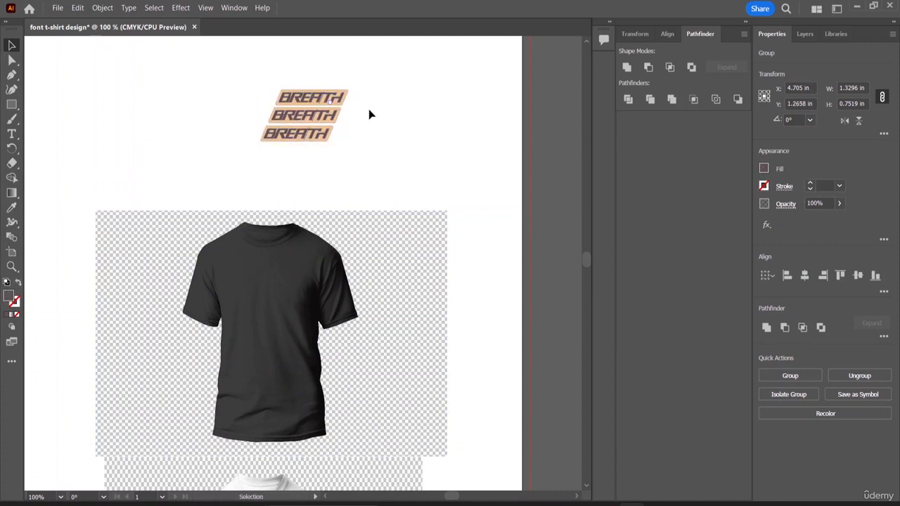
{"action": "left_click", "coordinate": [11, 194]}
{"action": "right_click", "coordinate": [12, 194]}
{"action": "left_click", "coordinate": [43, 194]}
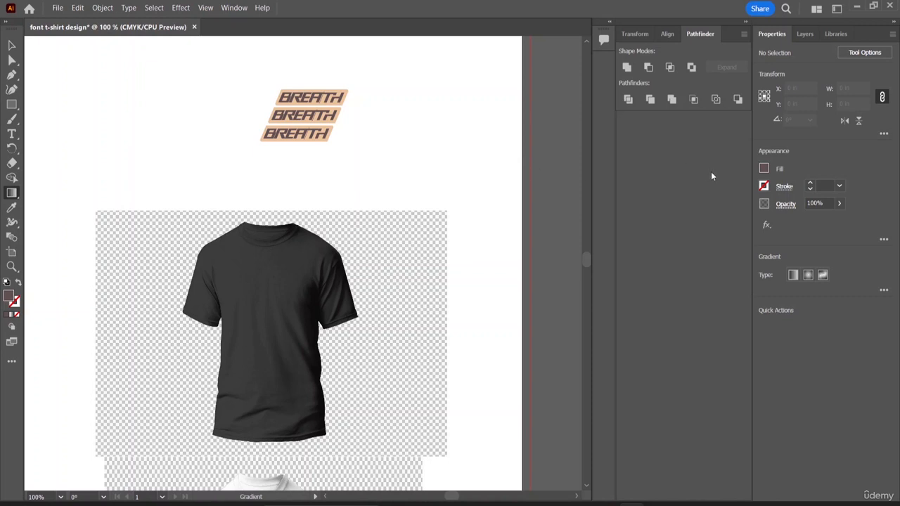
{"action": "left_click", "coordinate": [236, 8]}
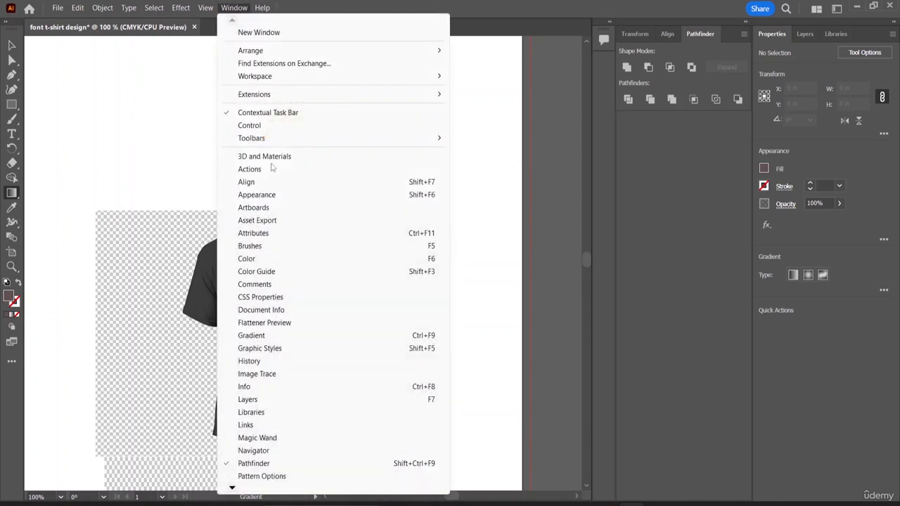
{"action": "mouse_move", "coordinate": [231, 488]}
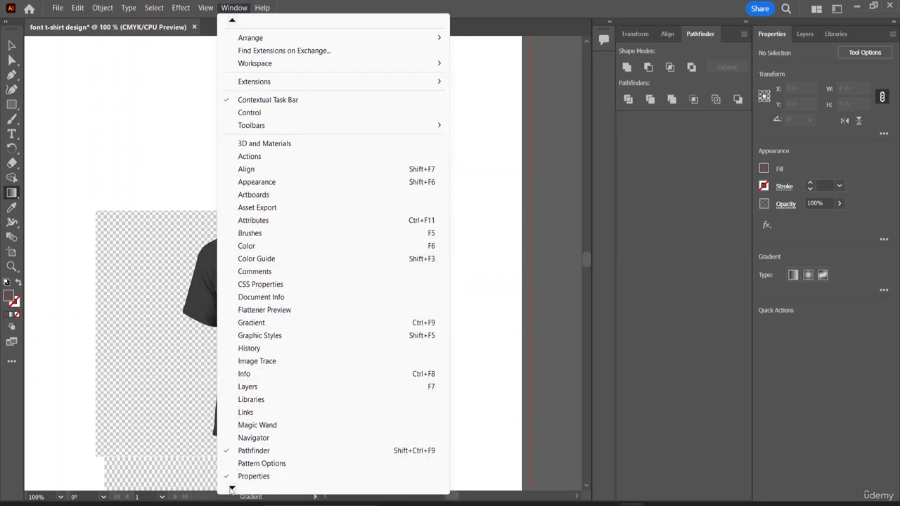
{"action": "left_click", "coordinate": [185, 84]}
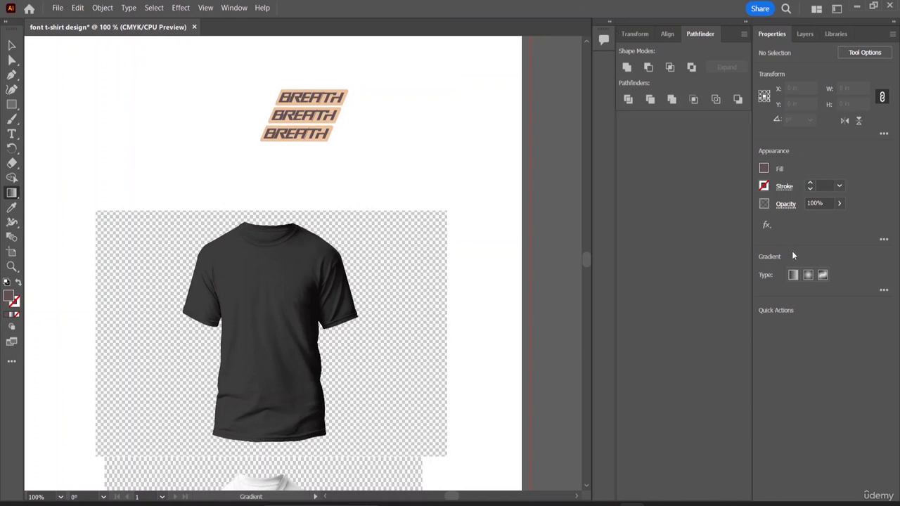
- Try a radial gradient fill at a -30° angle without any artwork selected
{"action": "left_click", "coordinate": [794, 275]}
{"action": "left_click", "coordinate": [808, 275]}
{"action": "left_click", "coordinate": [883, 290]}
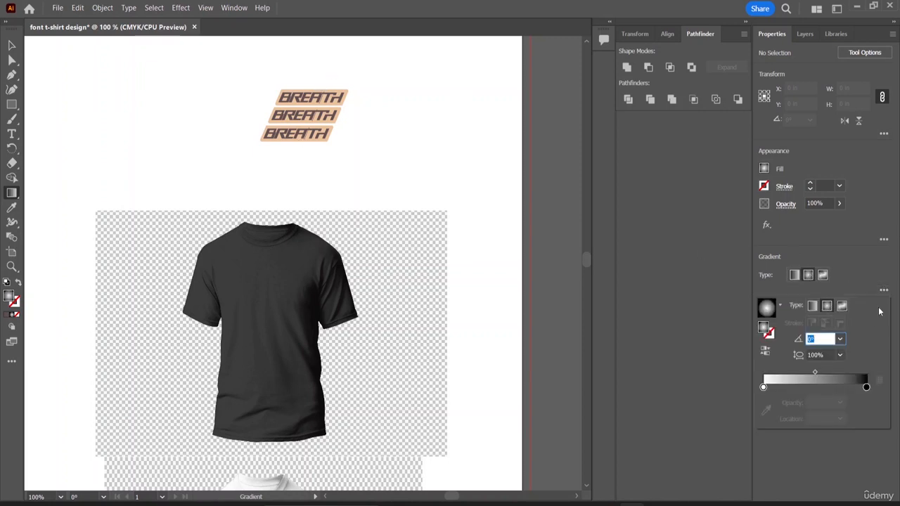
{"action": "left_click", "coordinate": [839, 339]}
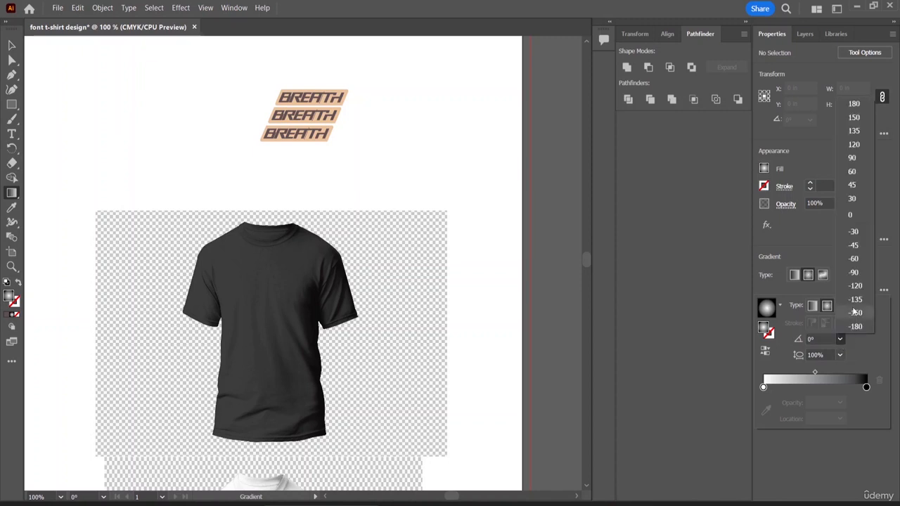
{"action": "left_click", "coordinate": [857, 230]}
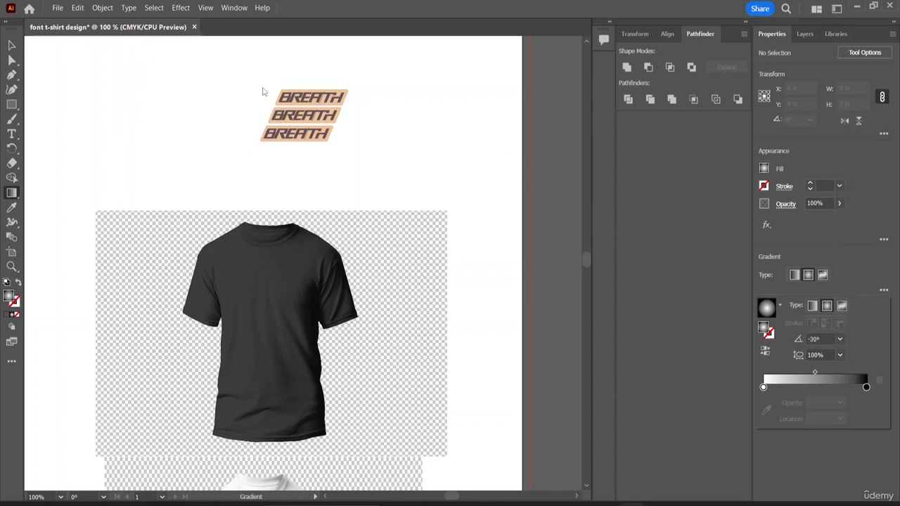
{"action": "left_click", "coordinate": [263, 91]}
{"action": "left_click", "coordinate": [12, 45]}
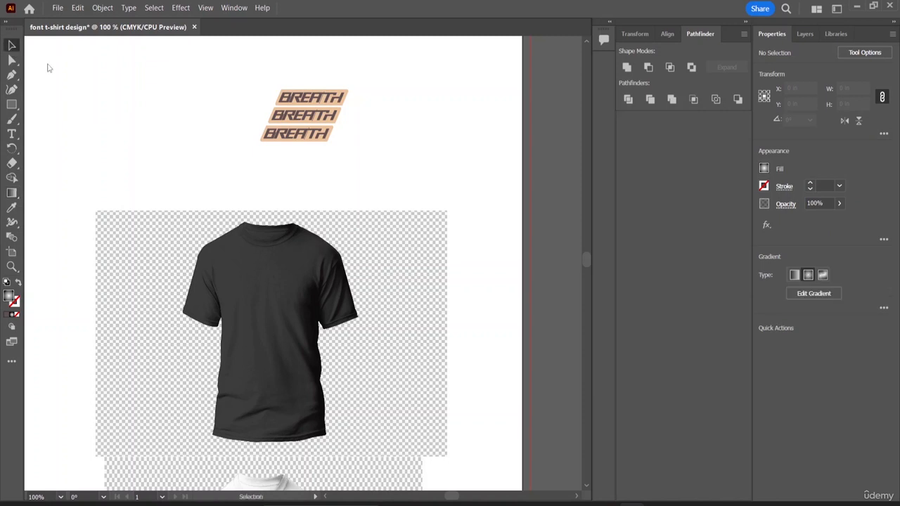
- Apply a linear gradient fill to the three slanted BREATH banners and recolour its black end stop green (#80C342)
{"action": "left_click_drag", "start_coordinate": [259, 63], "coordinate": [335, 171]}
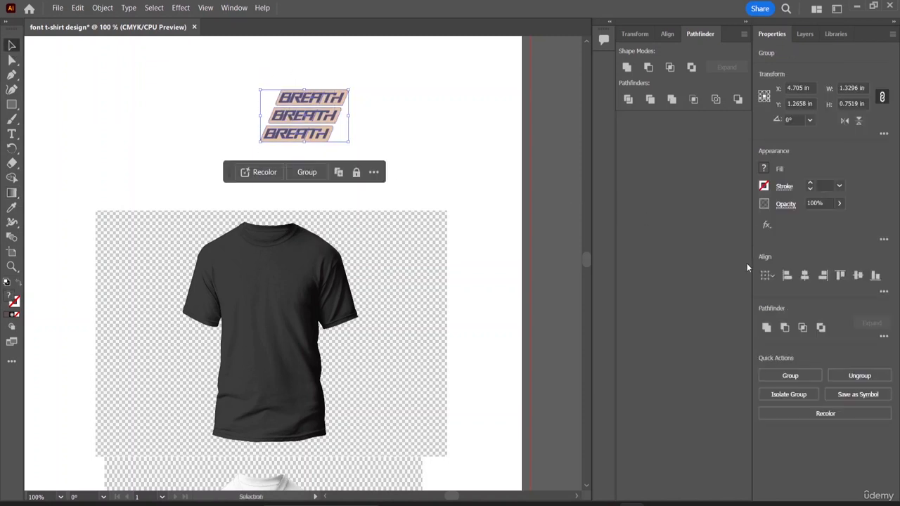
{"action": "left_click", "coordinate": [12, 193]}
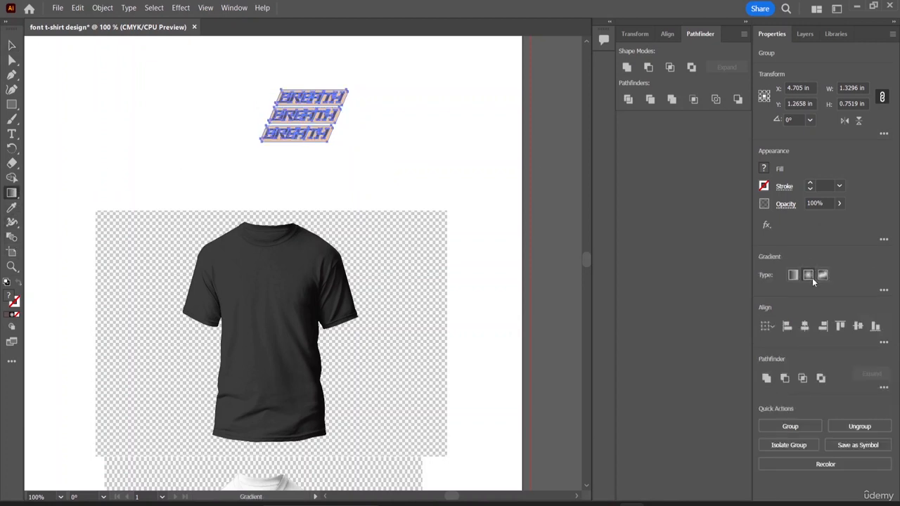
{"action": "left_click", "coordinate": [792, 275]}
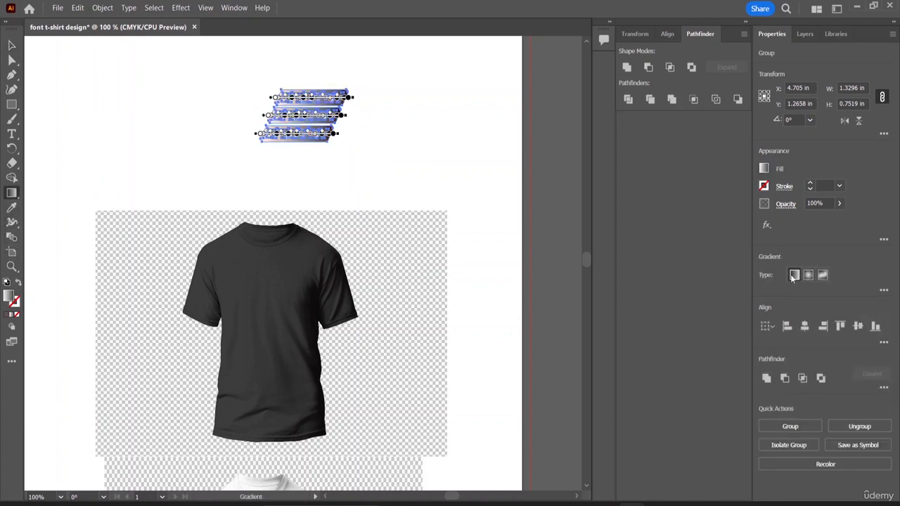
{"action": "left_click", "coordinate": [883, 289]}
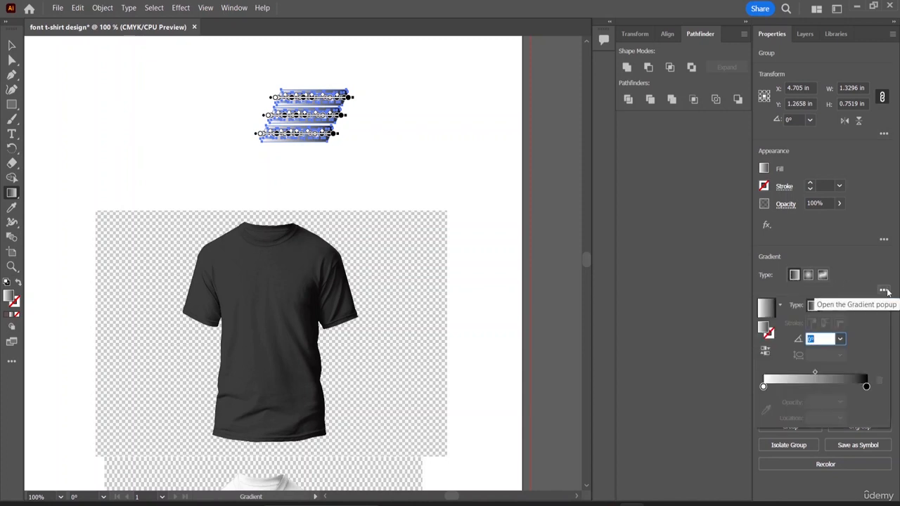
{"action": "double_click", "coordinate": [866, 387]}
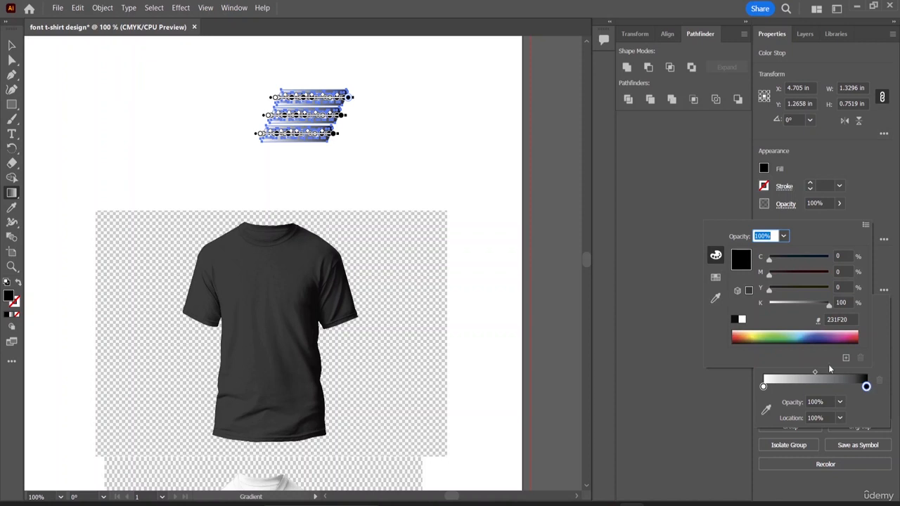
{"action": "left_click", "coordinate": [772, 335]}
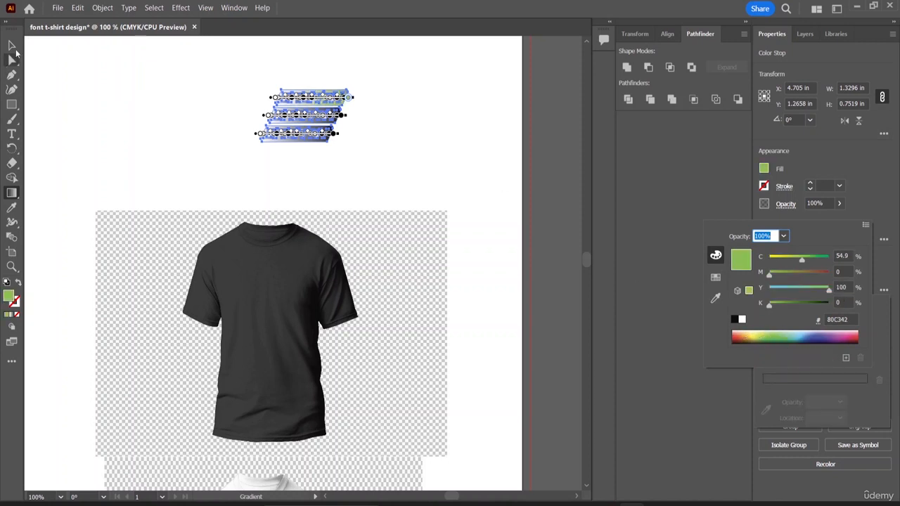
- Reposition the gradient into the blank area beside the slanted banners and clear the selection
{"action": "left_click", "coordinate": [13, 45]}
{"action": "left_click", "coordinate": [144, 104]}
{"action": "left_click", "coordinate": [144, 104]}
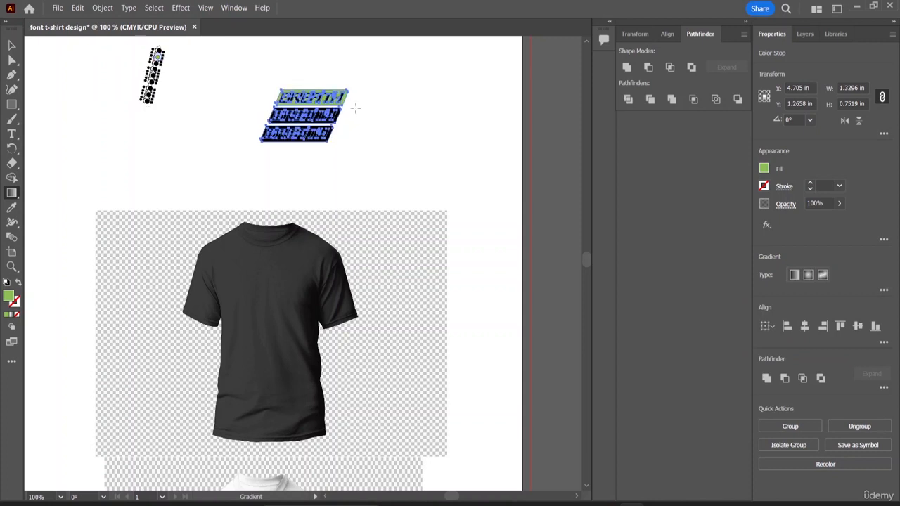
{"action": "left_click", "coordinate": [13, 45]}
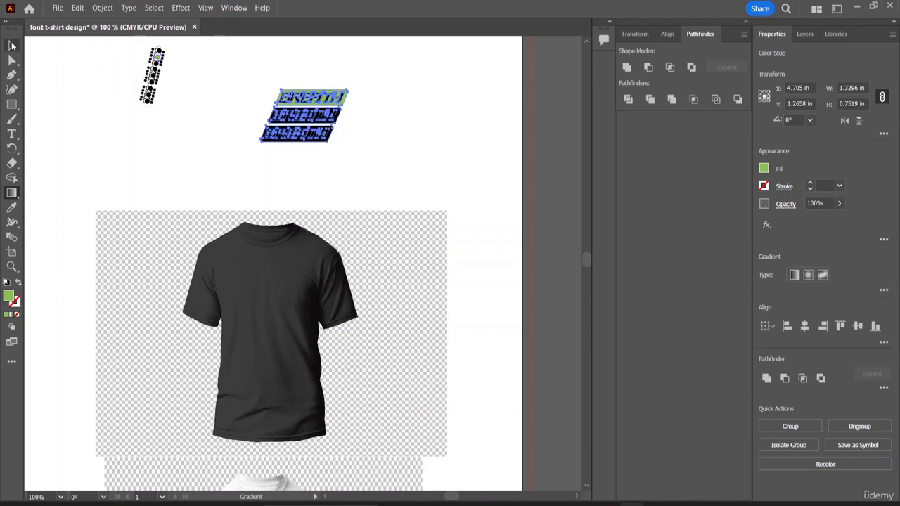
{"action": "left_click", "coordinate": [70, 71]}
- Fill the whole middle slanted banner group with white and clear the selection
{"action": "left_click", "coordinate": [316, 121]}
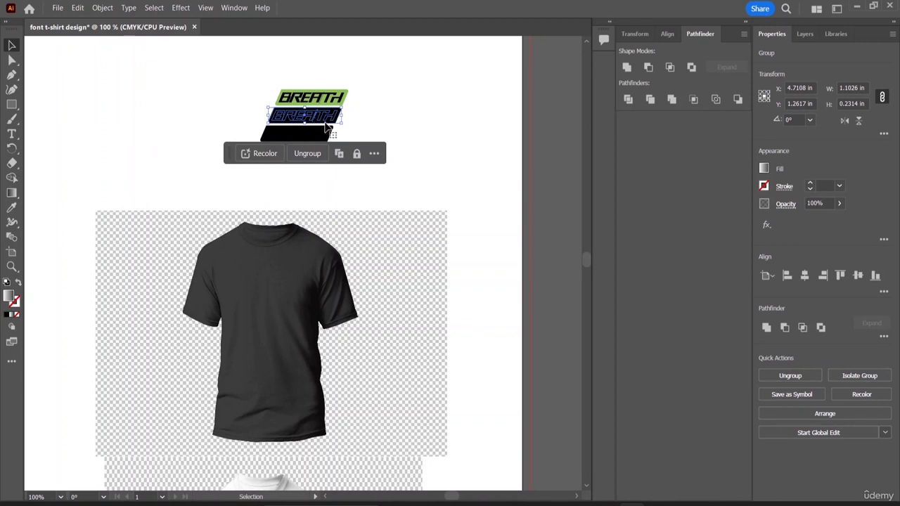
{"action": "left_click", "coordinate": [763, 169]}
{"action": "left_click", "coordinate": [651, 212]}
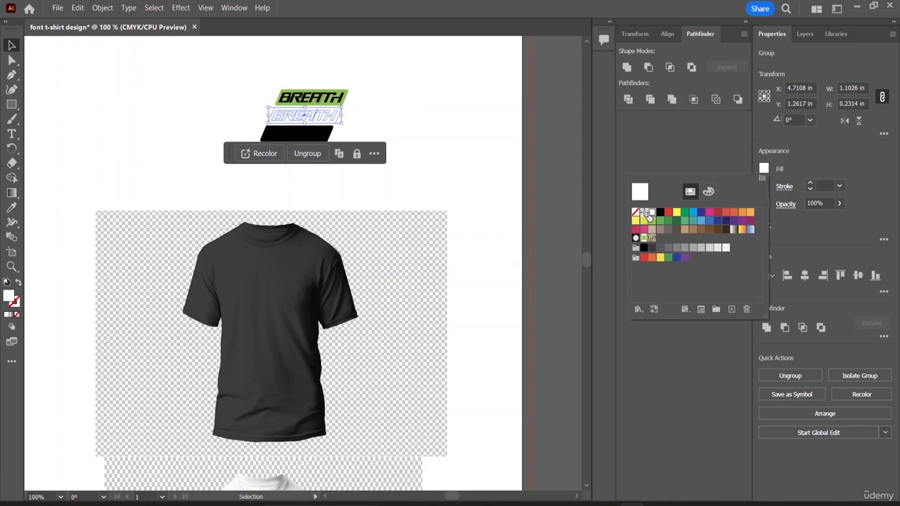
{"action": "left_click", "coordinate": [478, 102]}
{"action": "left_click", "coordinate": [479, 102]}
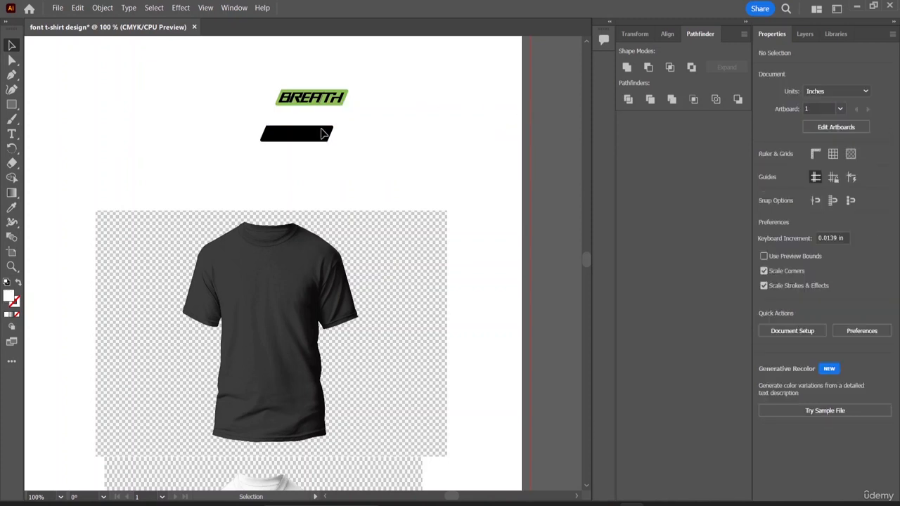
- Fill the whole middle slanted banner group with red and clear the selection
{"action": "left_click", "coordinate": [298, 120]}
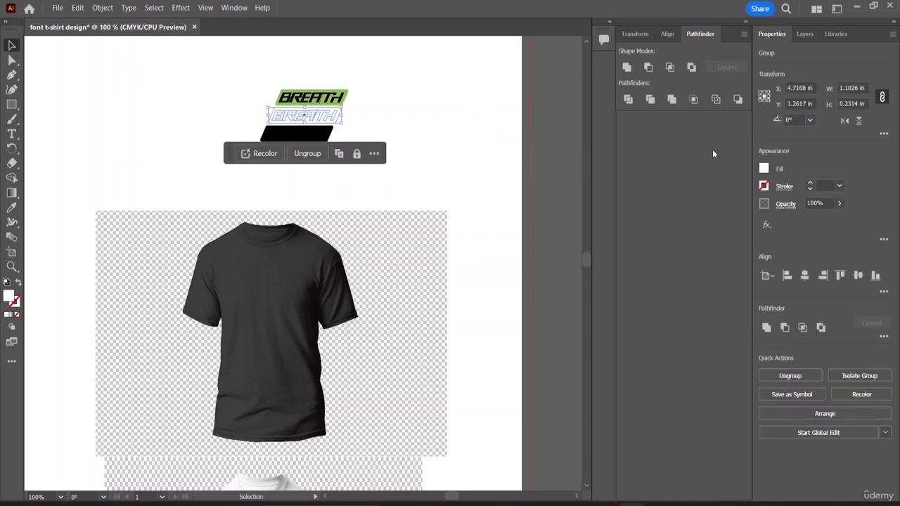
{"action": "left_click", "coordinate": [764, 168]}
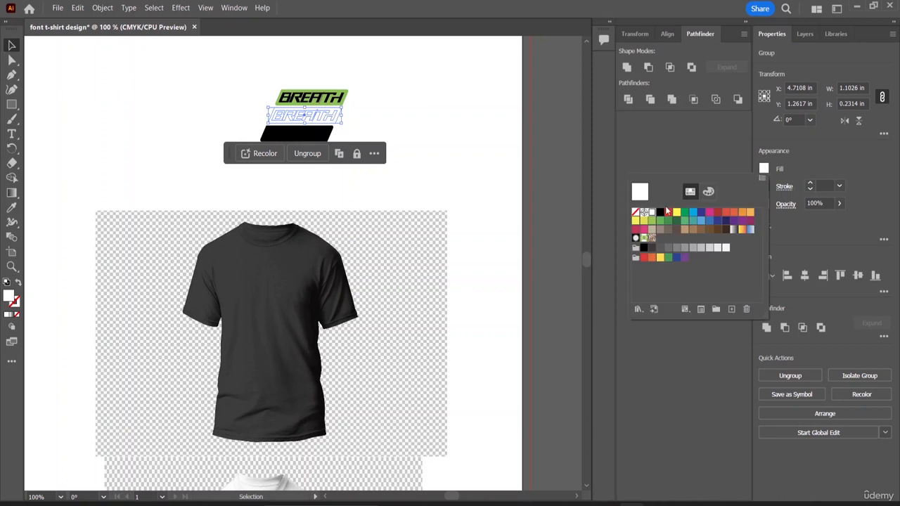
{"action": "left_click", "coordinate": [666, 213]}
{"action": "left_click", "coordinate": [398, 87]}
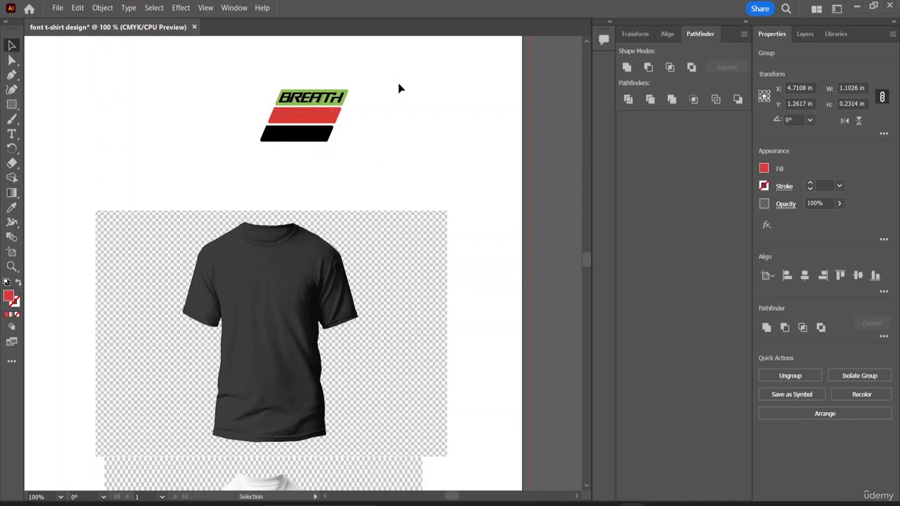
- Ungroup the red middle banner and fill its BREATH lettering with white
{"action": "left_click", "coordinate": [298, 124]}
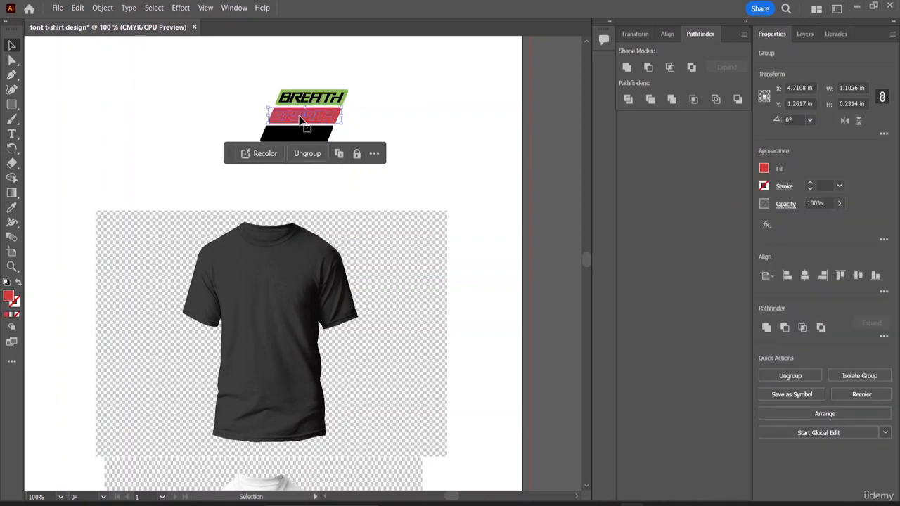
{"action": "left_click", "coordinate": [313, 153]}
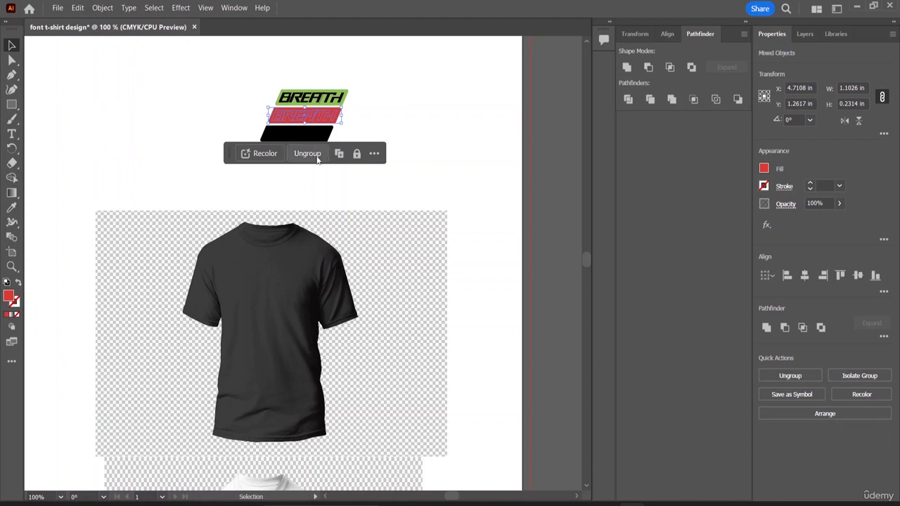
{"action": "left_click", "coordinate": [401, 116]}
{"action": "left_click", "coordinate": [323, 120]}
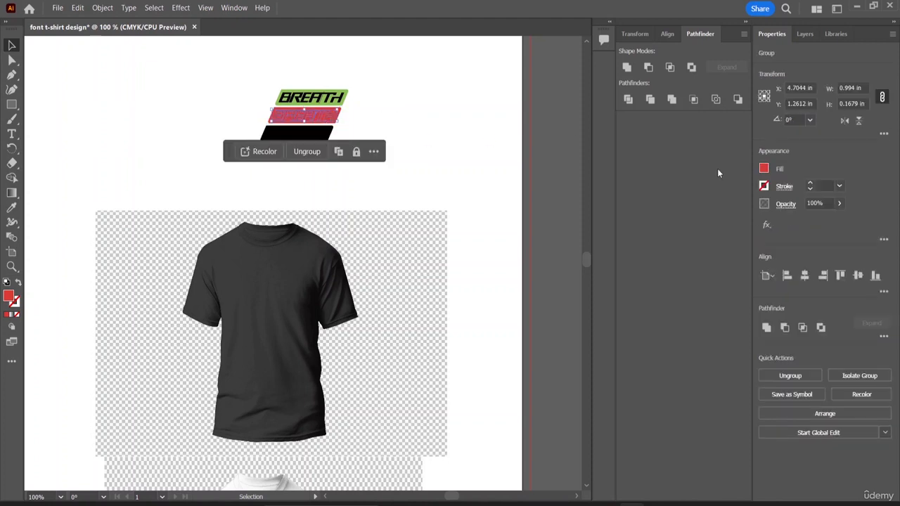
{"action": "left_click", "coordinate": [764, 170]}
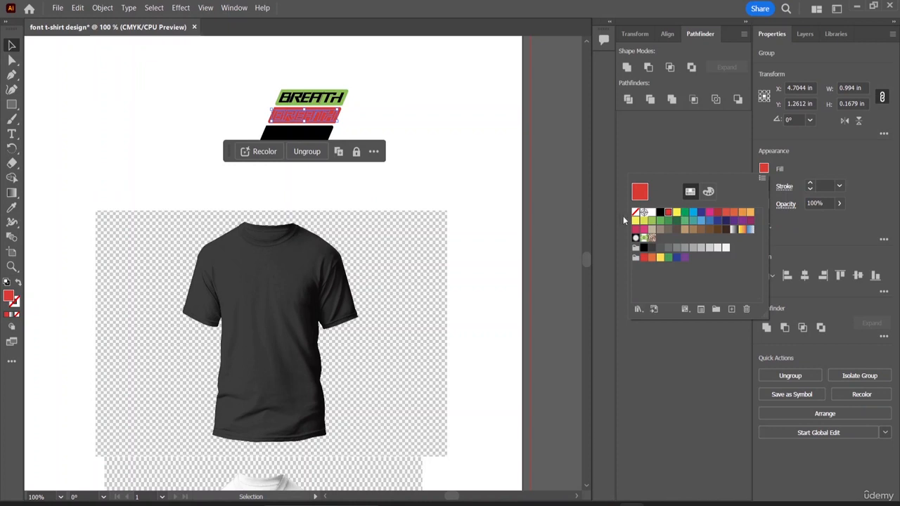
{"action": "left_click", "coordinate": [652, 213]}
{"action": "left_click", "coordinate": [481, 107]}
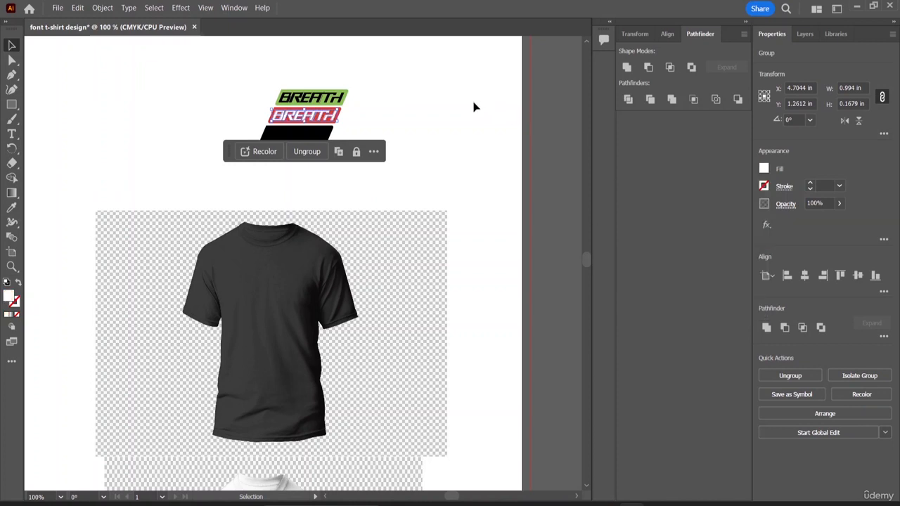
- Ungroup the black bottom banner, fill both its lettering and background with white, and clear the selection
{"action": "left_click", "coordinate": [450, 105]}
{"action": "left_click", "coordinate": [328, 135]}
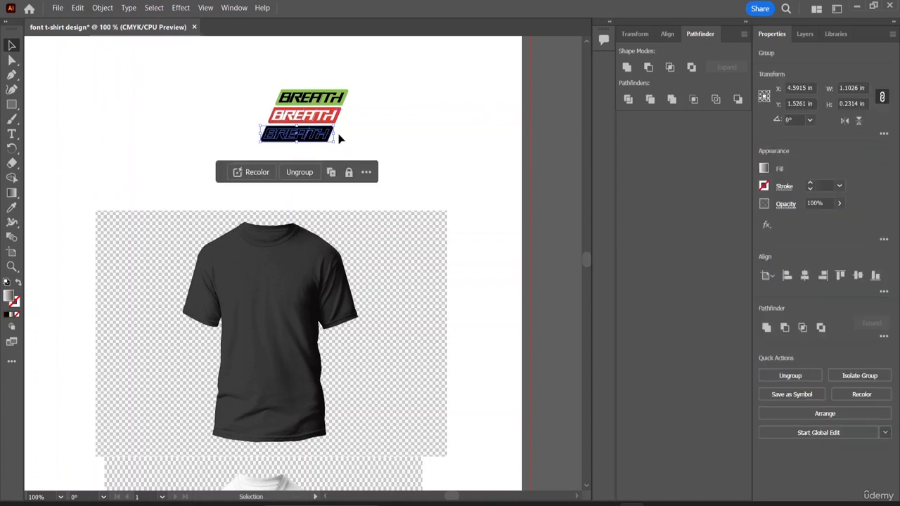
{"action": "left_click", "coordinate": [311, 176]}
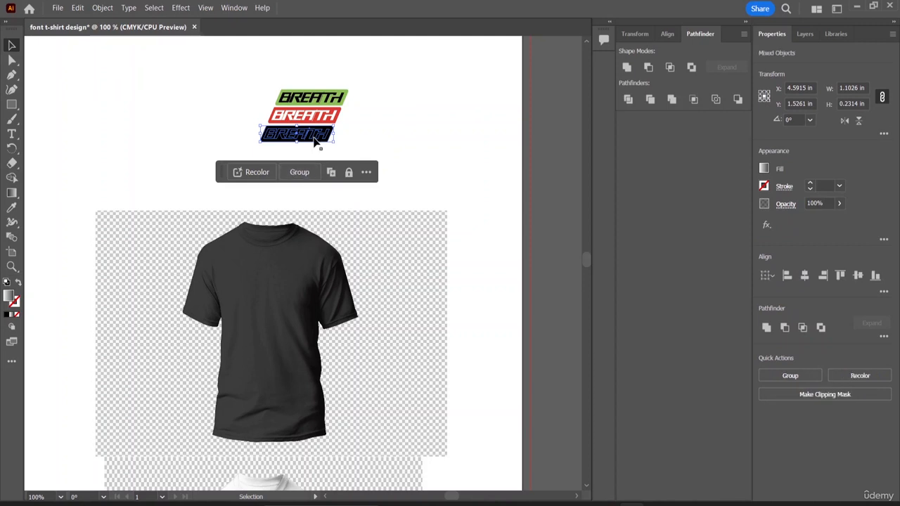
{"action": "left_click", "coordinate": [765, 169]}
{"action": "left_click", "coordinate": [653, 215]}
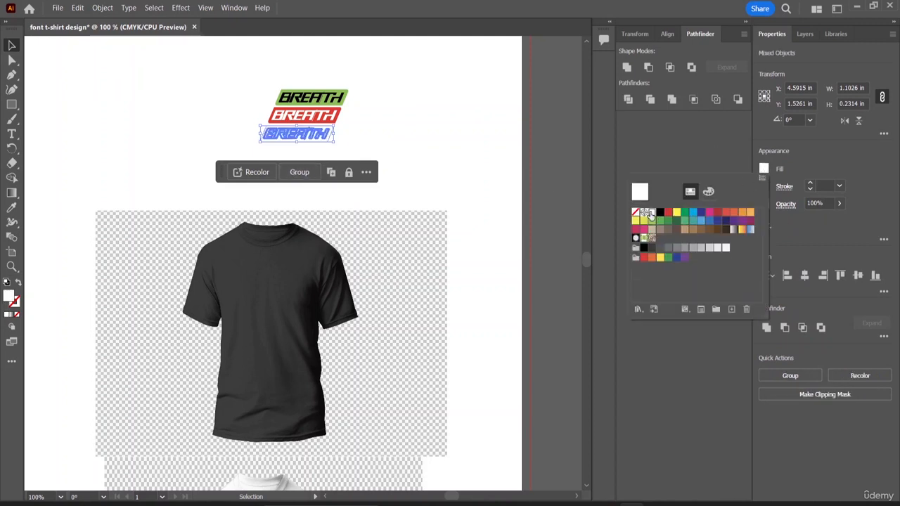
{"action": "left_click", "coordinate": [404, 127]}
{"action": "left_click", "coordinate": [404, 126]}
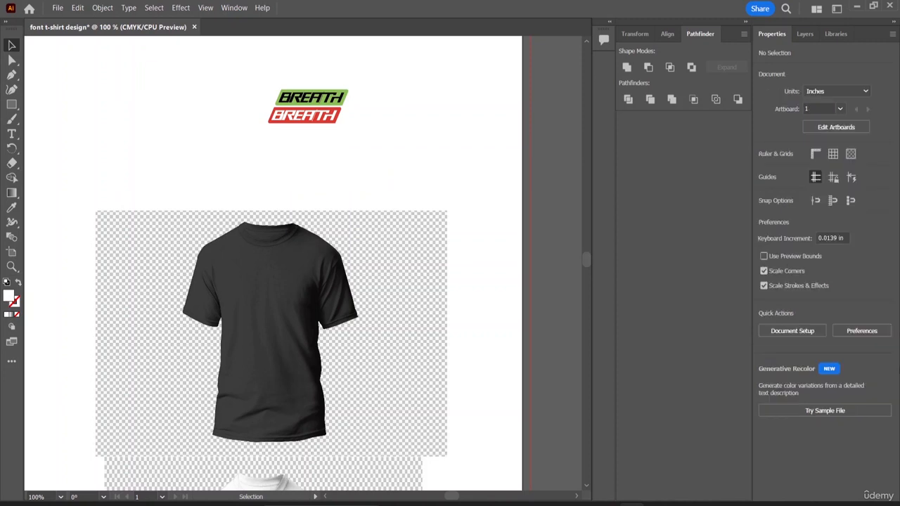
- Try to isolate the bottom banner's background from its white lettering, and undo the banner's white fill
{"action": "left_click", "coordinate": [295, 135]}
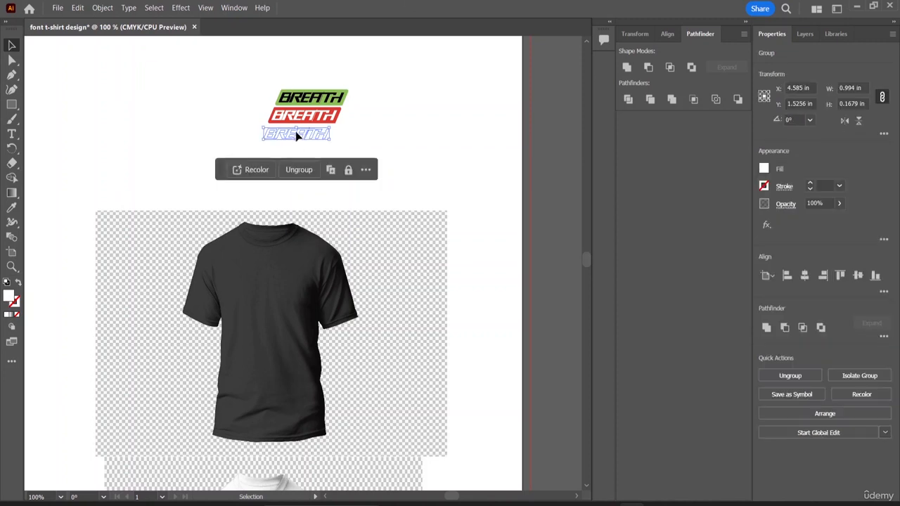
{"action": "double_click", "coordinate": [295, 139]}
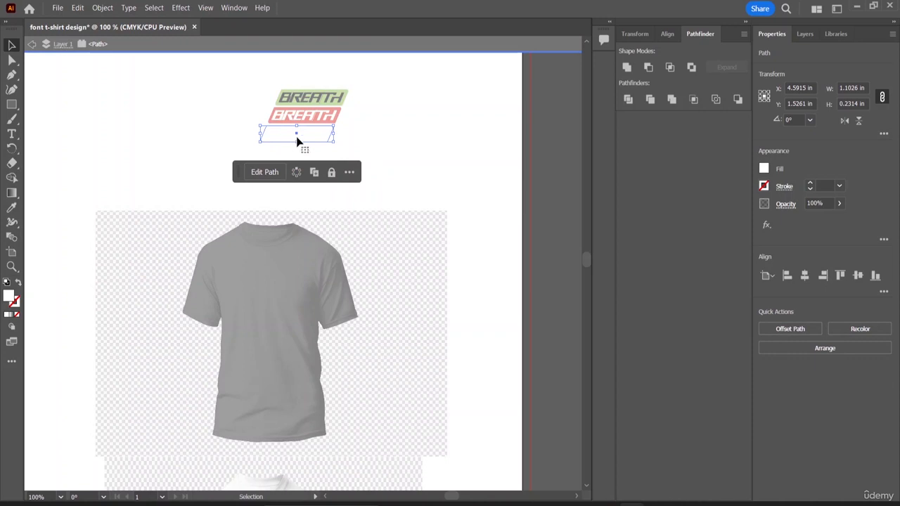
{"action": "left_click", "coordinate": [413, 125]}
{"action": "left_click", "coordinate": [297, 141]}
{"action": "right_click", "coordinate": [297, 142]}
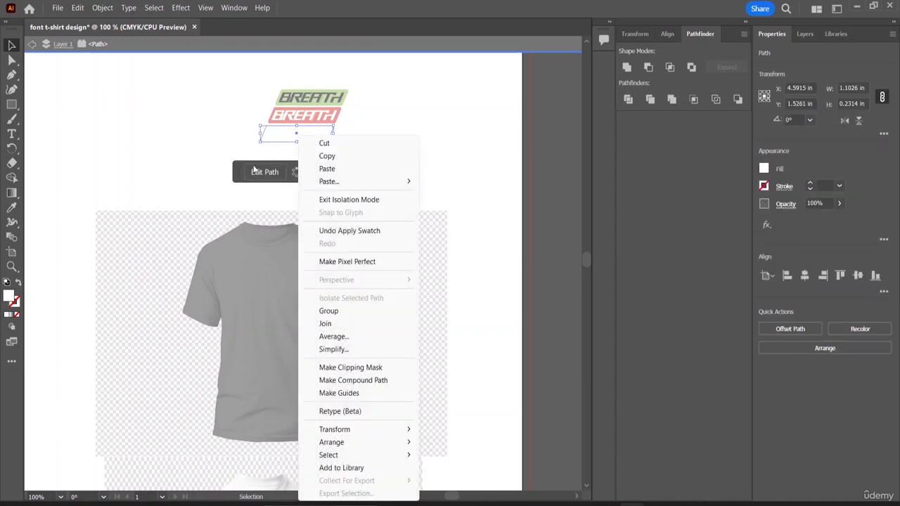
{"action": "left_click", "coordinate": [254, 169]}
{"action": "double_click", "coordinate": [208, 126]}
{"action": "left_click", "coordinate": [305, 137]}
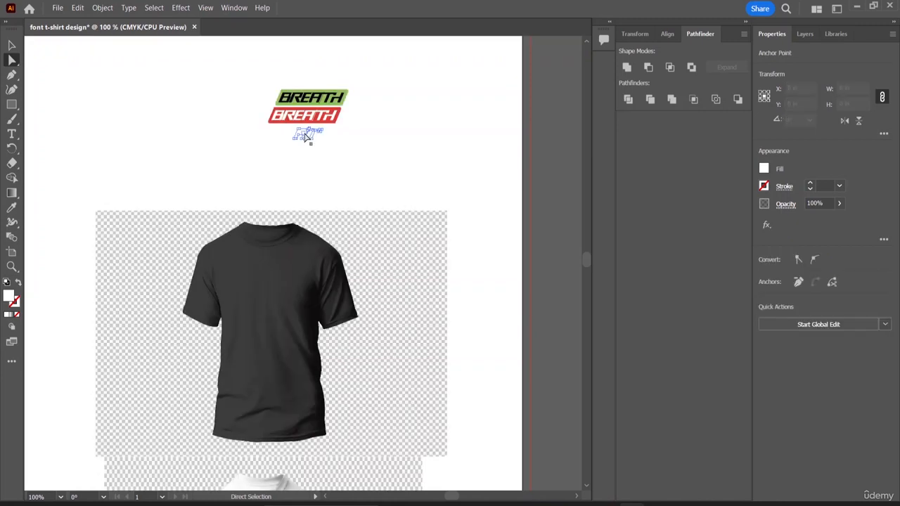
{"action": "key", "text": "ctrl+z"}
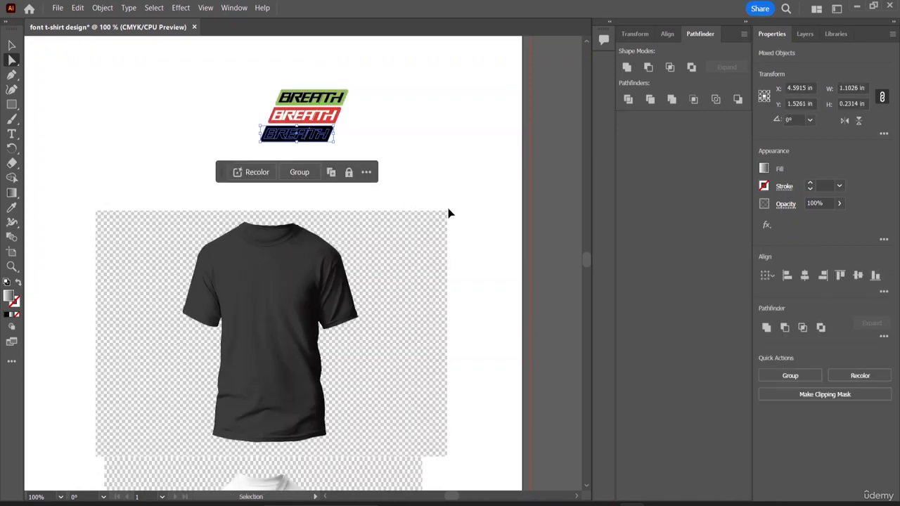
- Try to select individual BREATH letters inside the black bottom banner with the Direct Selection tool
{"action": "left_click", "coordinate": [412, 133]}
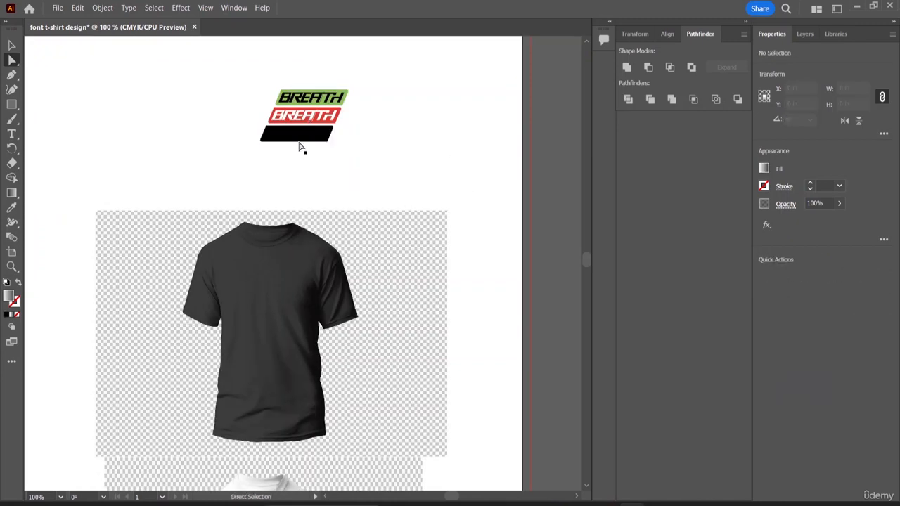
{"action": "left_click", "coordinate": [269, 133]}
{"action": "left_click", "coordinate": [287, 139]}
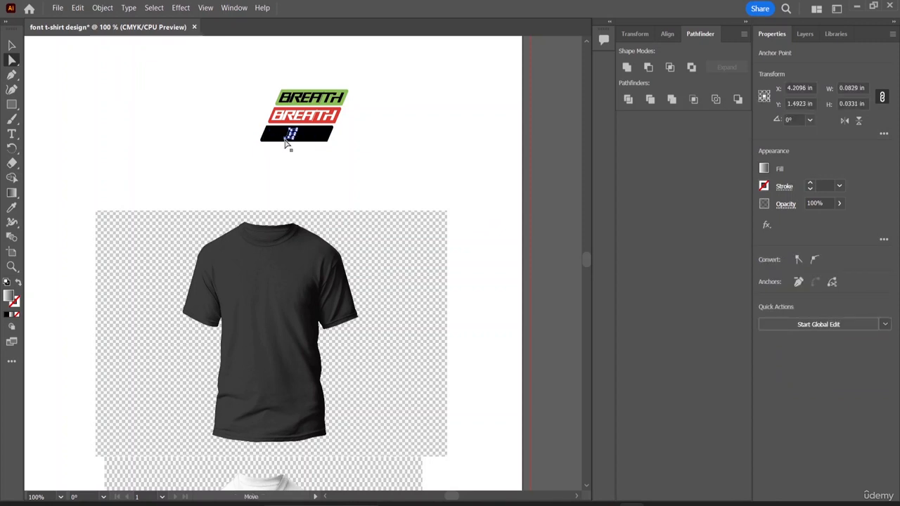
{"action": "left_click", "coordinate": [273, 134]}
{"action": "left_click", "coordinate": [414, 132]}
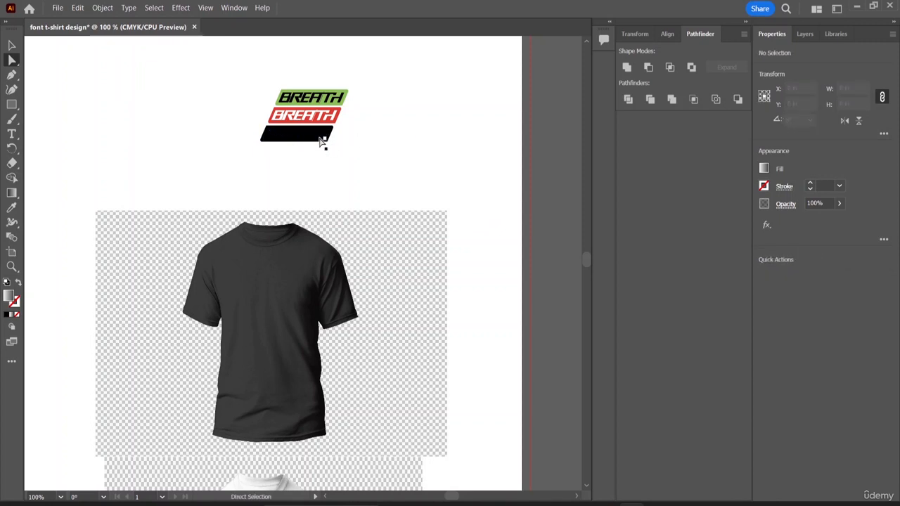
{"action": "left_click", "coordinate": [324, 138]}
- Try to group all the parts of the black bottom banner and clear the selection
{"action": "left_click_drag", "start_coordinate": [248, 141], "coordinate": [340, 154]}
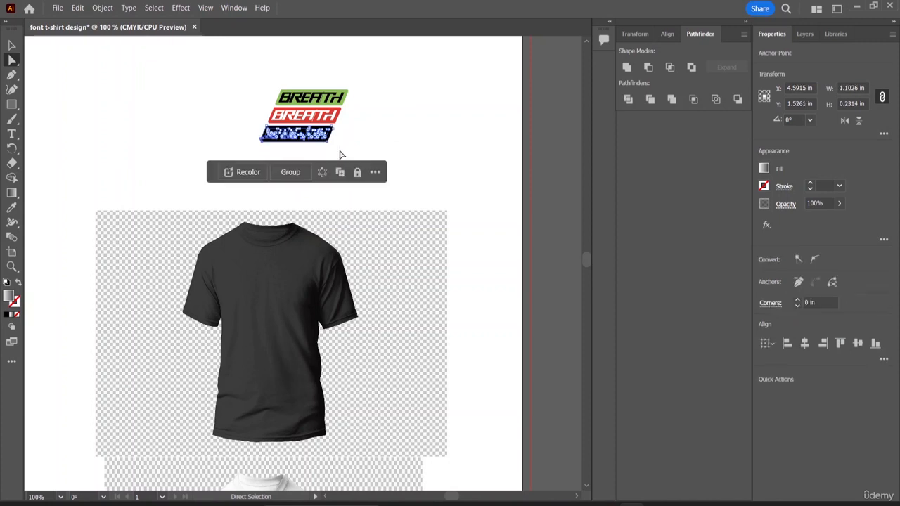
{"action": "left_click", "coordinate": [293, 174]}
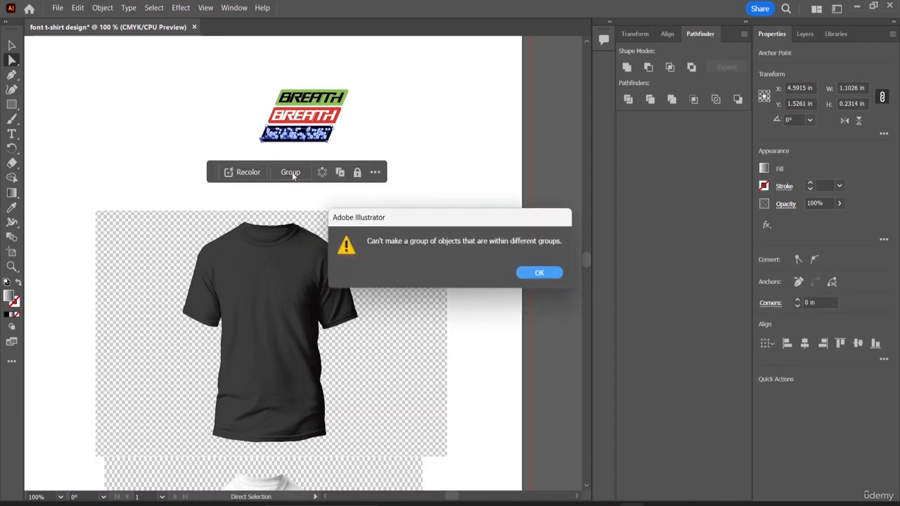
{"action": "left_click", "coordinate": [535, 272]}
{"action": "left_click", "coordinate": [357, 144]}
- Try to pick out the last letters of the black bottom banner as a separate compound path
{"action": "left_click", "coordinate": [316, 135]}
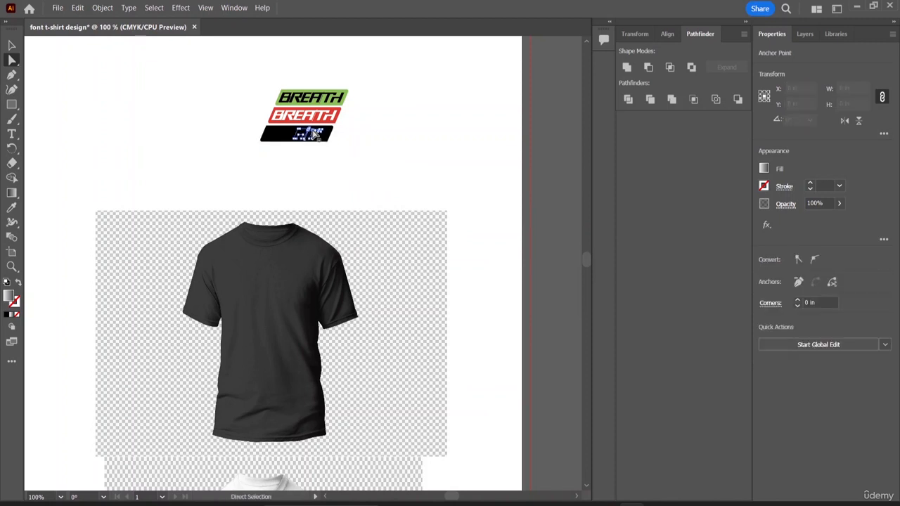
{"action": "left_click", "coordinate": [347, 134]}
{"action": "left_click", "coordinate": [297, 140]}
{"action": "left_click", "coordinate": [297, 141]}
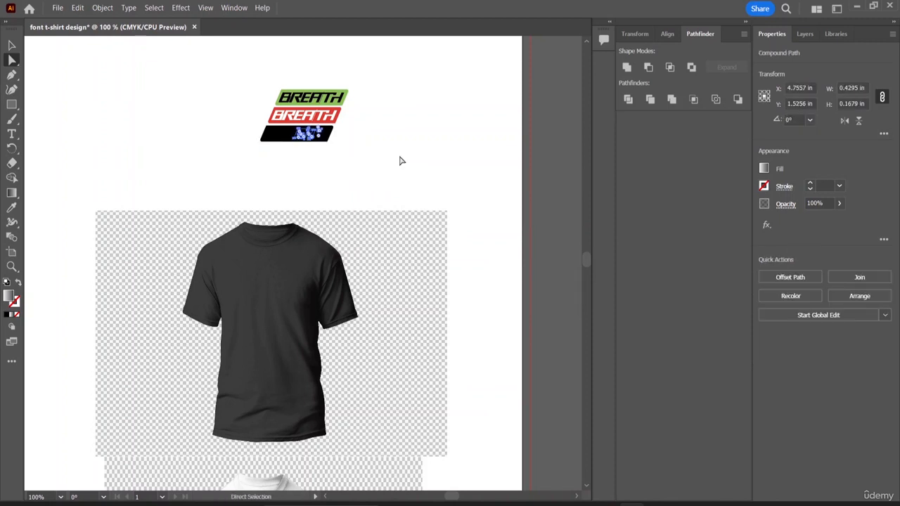
- Delete most of the black bottom banner's anchor points and move the main leftover sliver away from the red banner
{"action": "left_click_drag", "start_coordinate": [387, 150], "coordinate": [271, 131]}
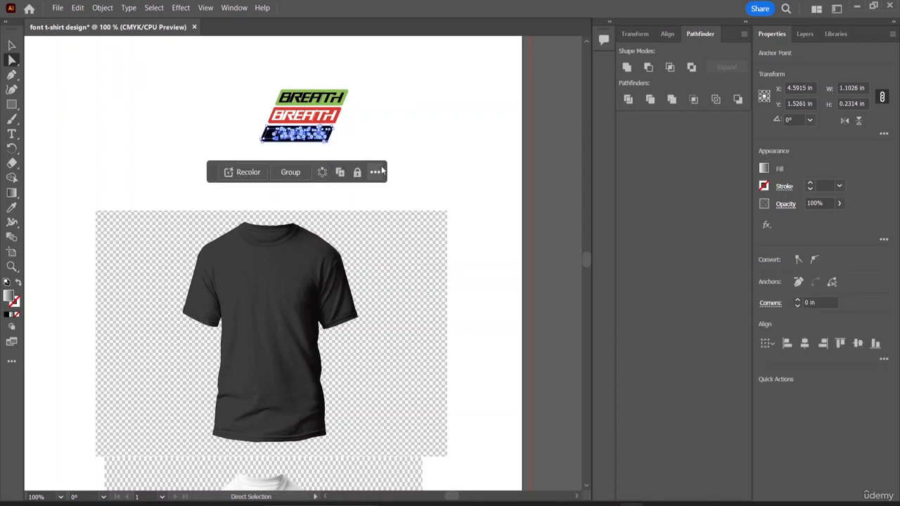
{"action": "key", "text": "Delete"}
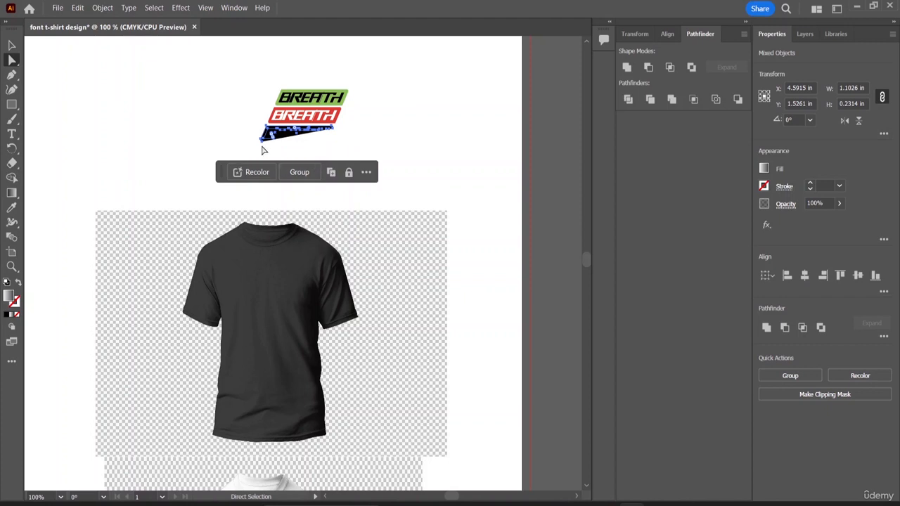
{"action": "left_click_drag", "start_coordinate": [253, 130], "coordinate": [331, 149]}
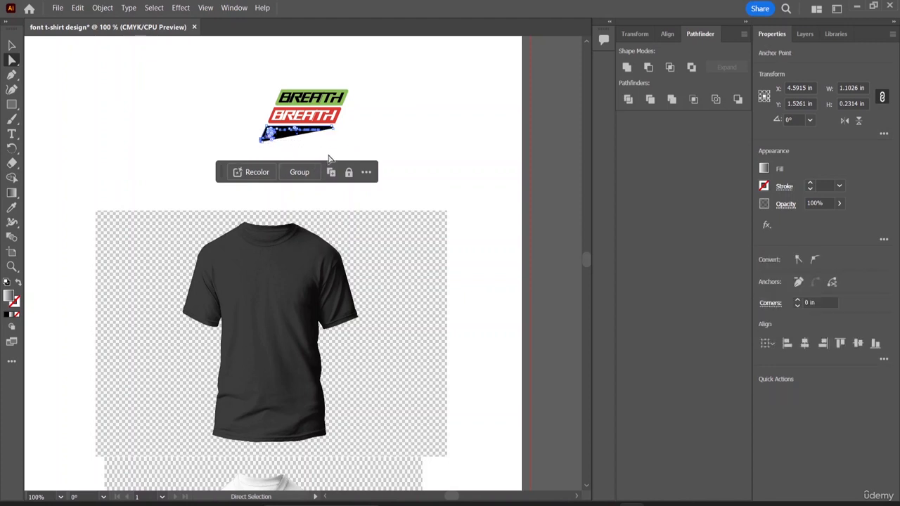
{"action": "key", "text": "Delete"}
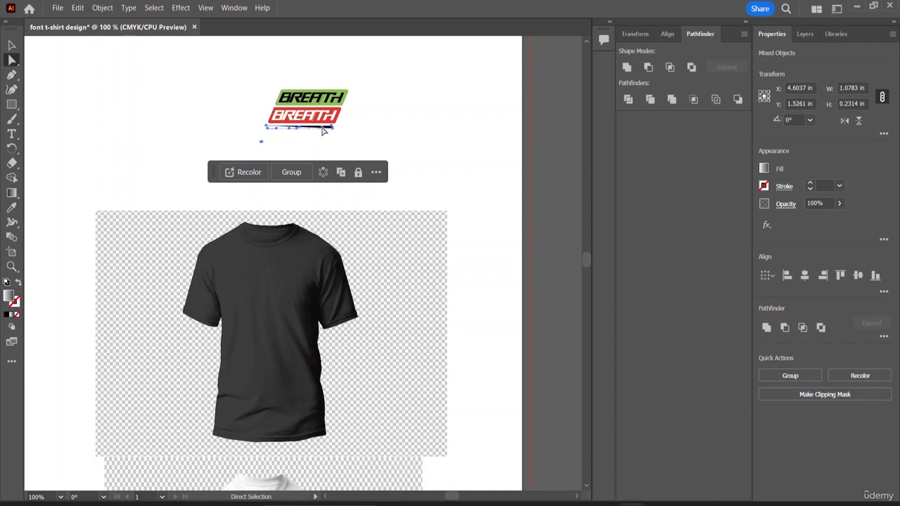
{"action": "left_click_drag", "start_coordinate": [322, 130], "coordinate": [285, 152]}
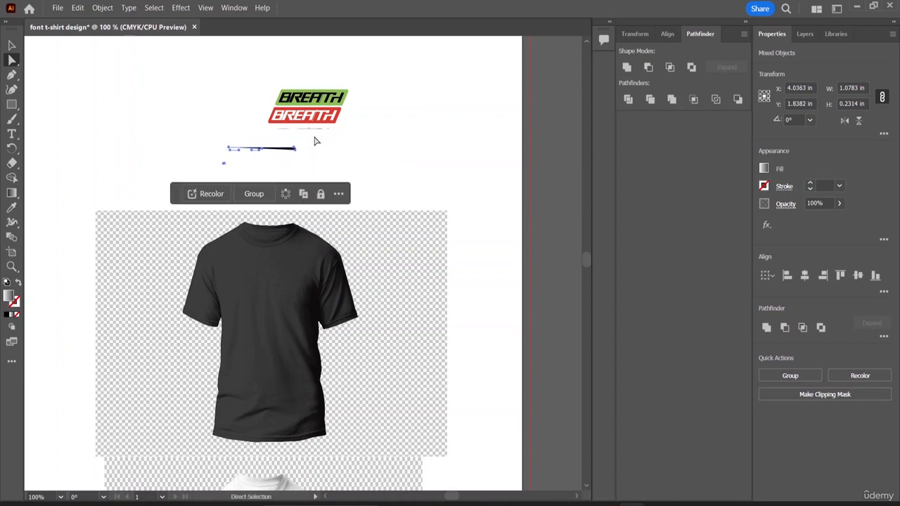
- Try to move the green and red banners down with Direct Selection, and undo the move
{"action": "left_click_drag", "start_coordinate": [269, 83], "coordinate": [328, 136]}
{"action": "left_click_drag", "start_coordinate": [324, 103], "coordinate": [312, 175]}
{"action": "key", "text": "ctrl+z"}
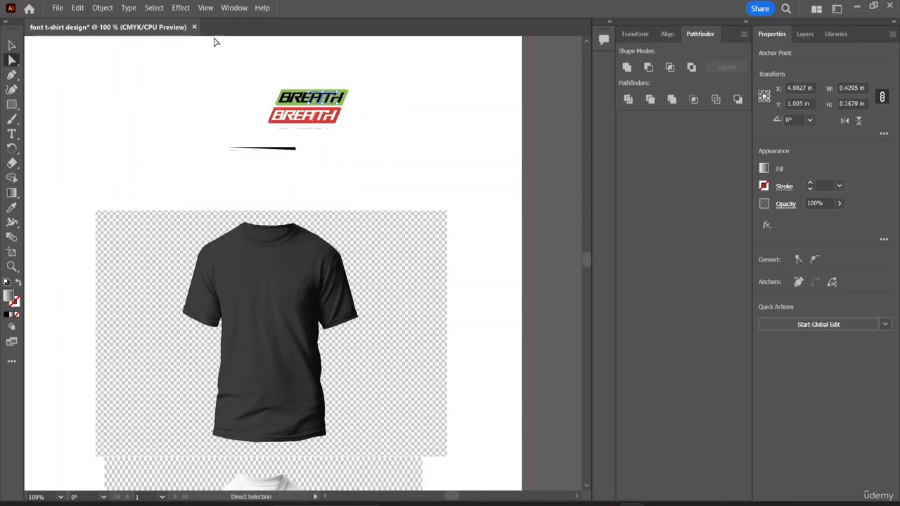
- Move the complete green and red BREATH banners onto the black t-shirt's chest and delete the leftover black fragments above the mockup
{"action": "left_click", "coordinate": [11, 45]}
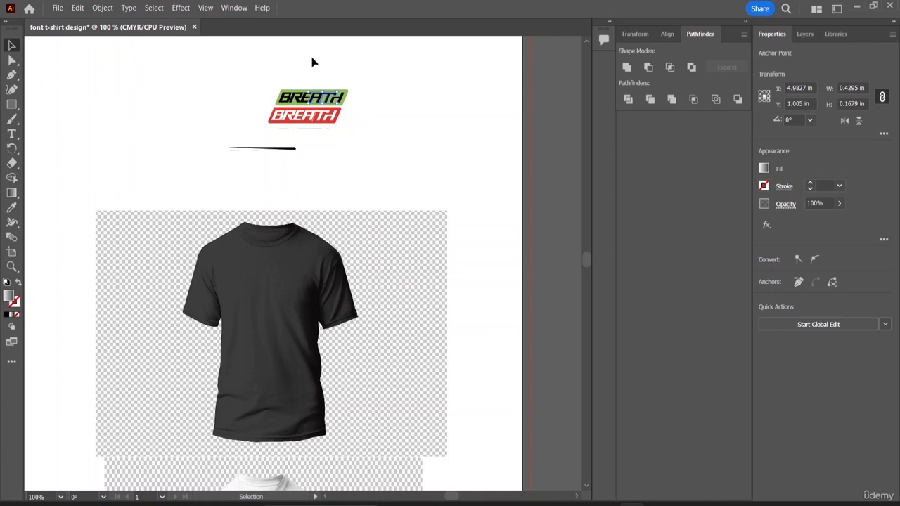
{"action": "left_click", "coordinate": [314, 62]}
{"action": "mouse_move", "coordinate": [266, 70]}
{"action": "left_mouse_down"}
{"action": "mouse_move", "coordinate": [284, 114]}
{"action": "mouse_move", "coordinate": [328, 130]}
{"action": "left_mouse_up"}
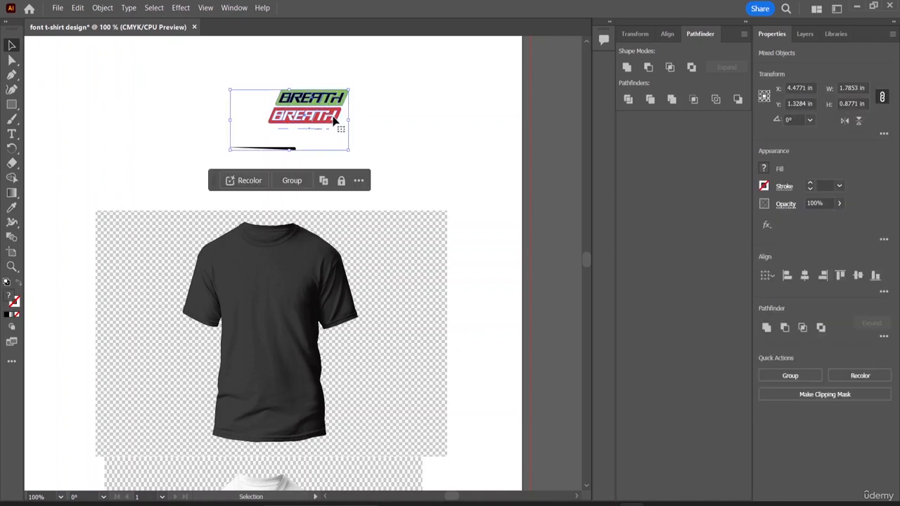
{"action": "left_click_drag", "start_coordinate": [277, 69], "coordinate": [274, 279]}
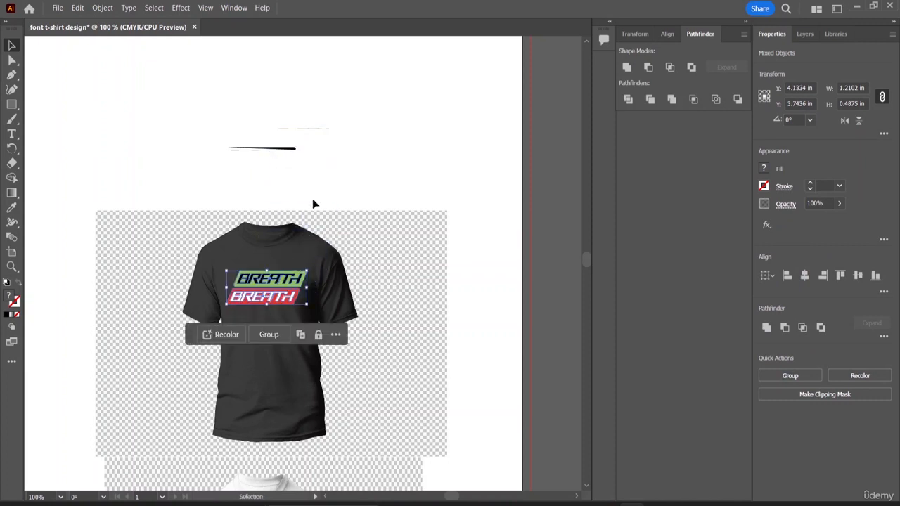
{"action": "left_click", "coordinate": [379, 147]}
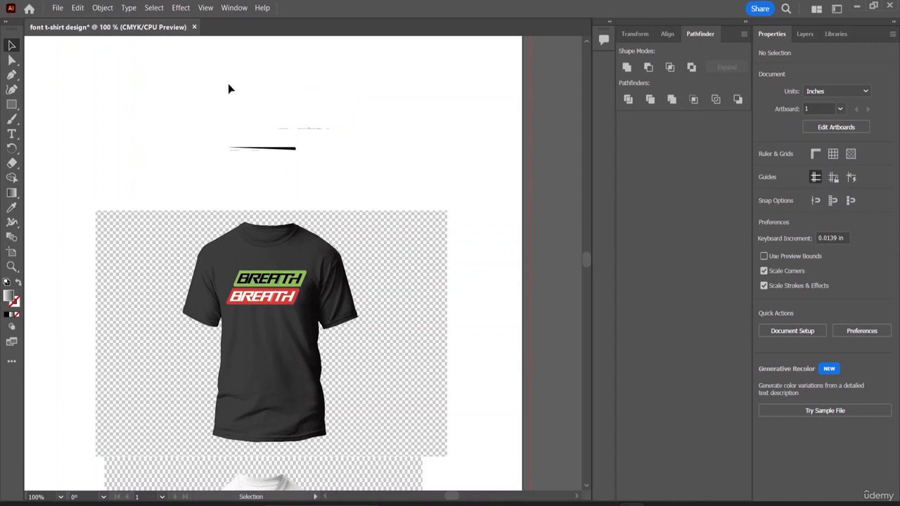
{"action": "left_click_drag", "start_coordinate": [228, 88], "coordinate": [342, 186]}
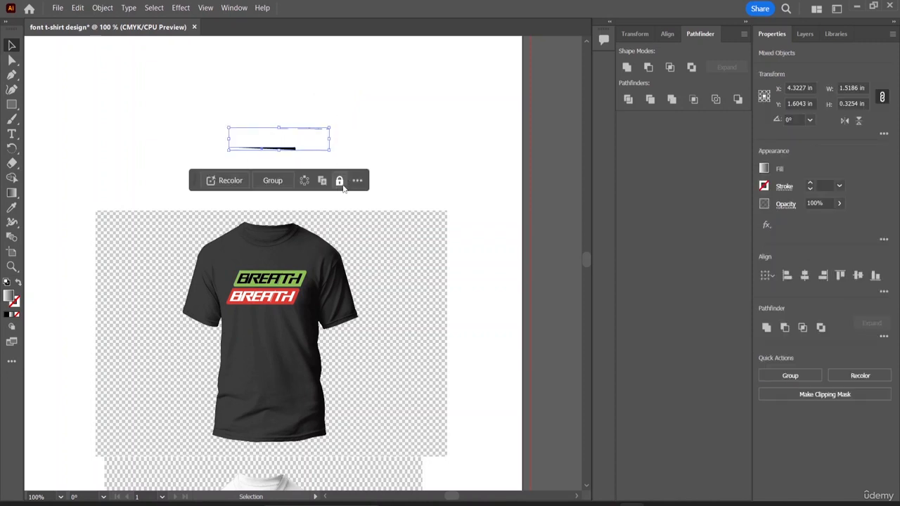
{"action": "left_click", "coordinate": [342, 184]}
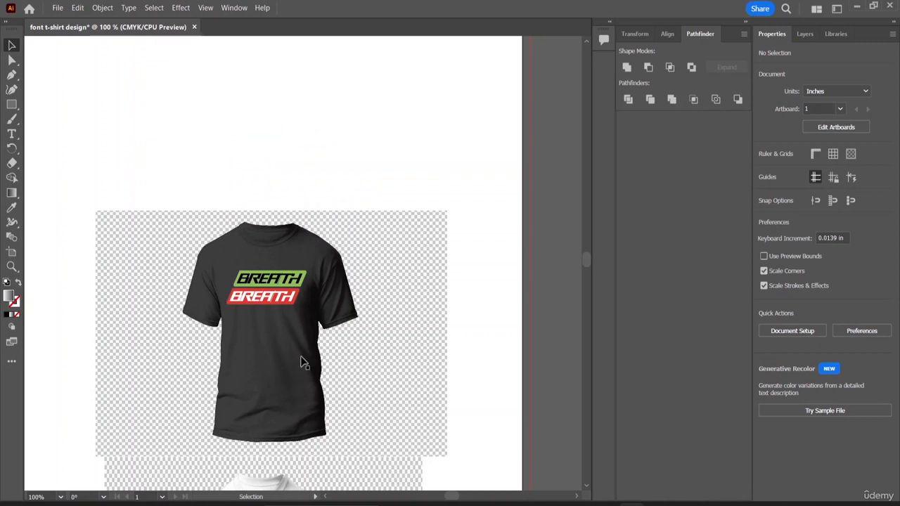
- Move the black t-shirt mockup together with its green and red banners up into the blank area above it
{"action": "scroll", "coordinate": [328, 310], "scroll_direction": "down", "scroll_amount": 1}
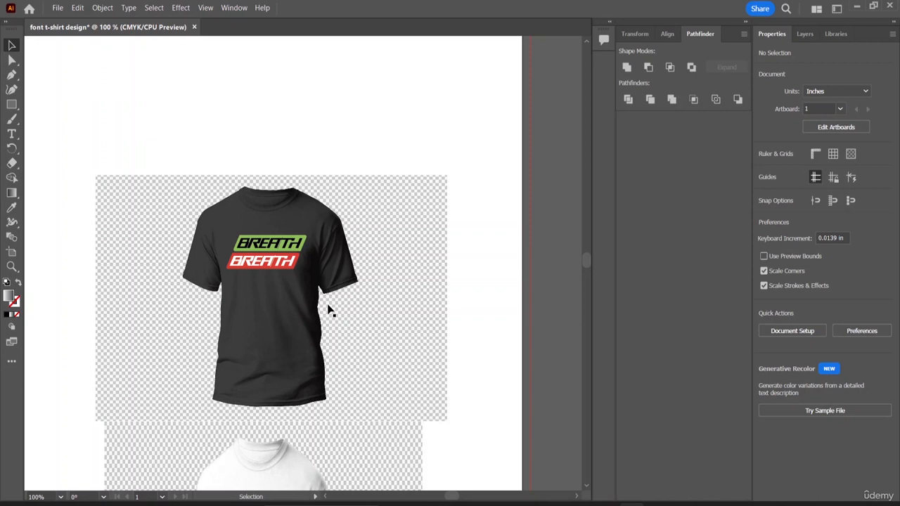
{"action": "left_click_drag", "start_coordinate": [153, 132], "coordinate": [358, 380]}
{"action": "left_click_drag", "start_coordinate": [283, 272], "coordinate": [306, 164]}
- Move the white t-shirt mockup with its three banners up and roughly centre it beneath the black one, leaving a small gap
{"action": "scroll", "coordinate": [414, 377], "scroll_direction": "down", "scroll_amount": 3}
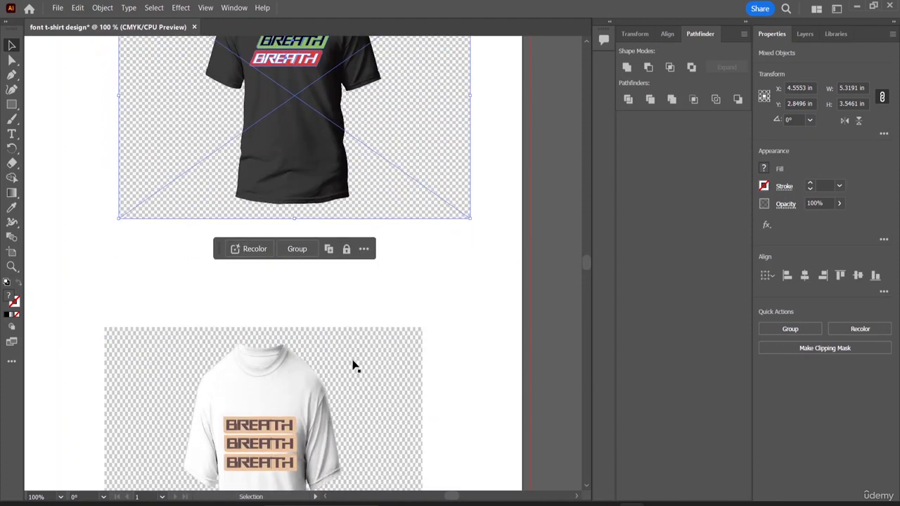
{"action": "left_click_drag", "start_coordinate": [147, 276], "coordinate": [327, 458]}
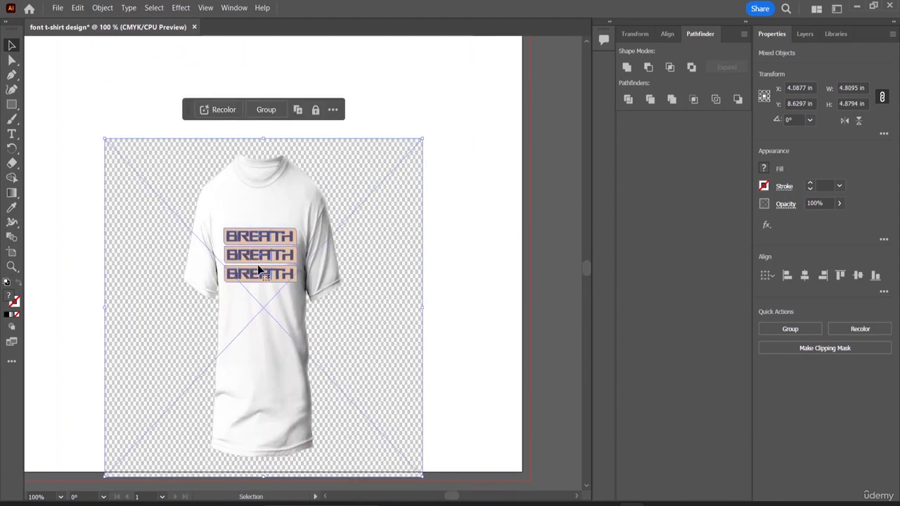
{"action": "left_click_drag", "start_coordinate": [259, 270], "coordinate": [289, 194]}
{"action": "scroll", "coordinate": [392, 241], "scroll_direction": "up", "scroll_amount": 3}
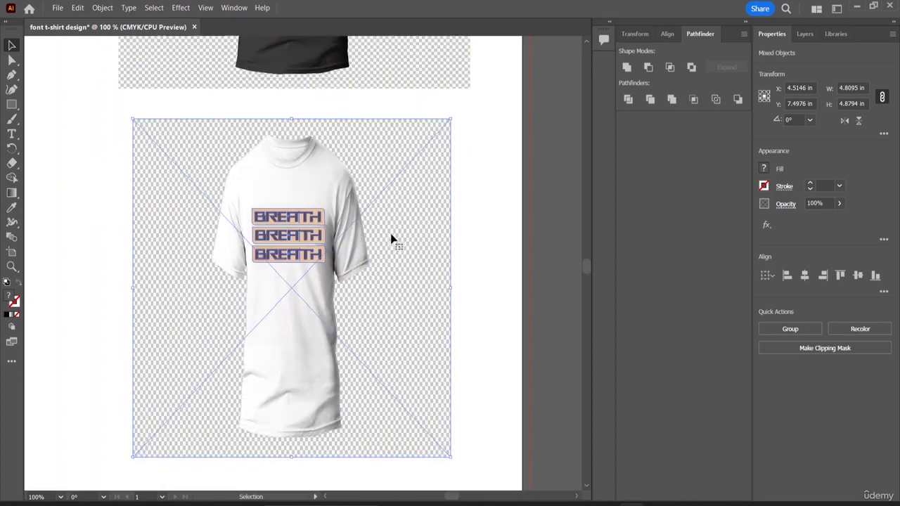
{"action": "left_click", "coordinate": [469, 254]}
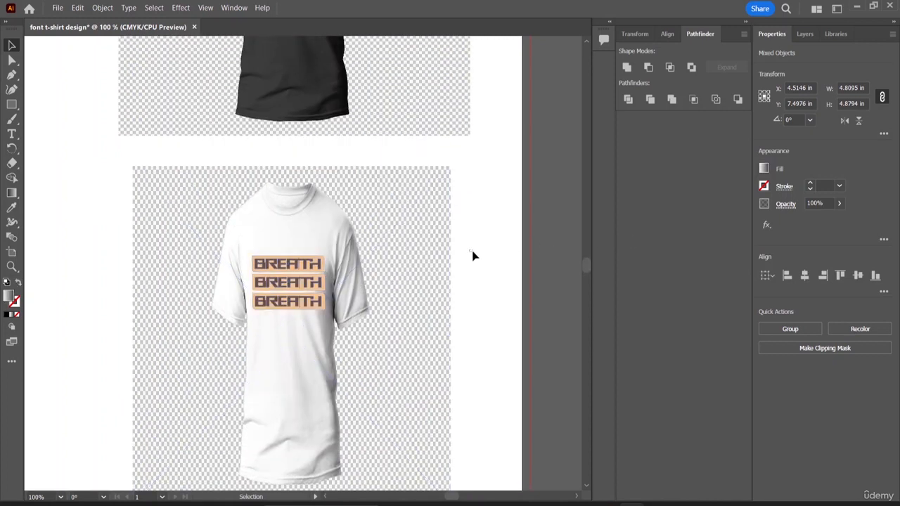
{"action": "scroll", "coordinate": [468, 253], "scroll_direction": "up", "scroll_amount": 4}
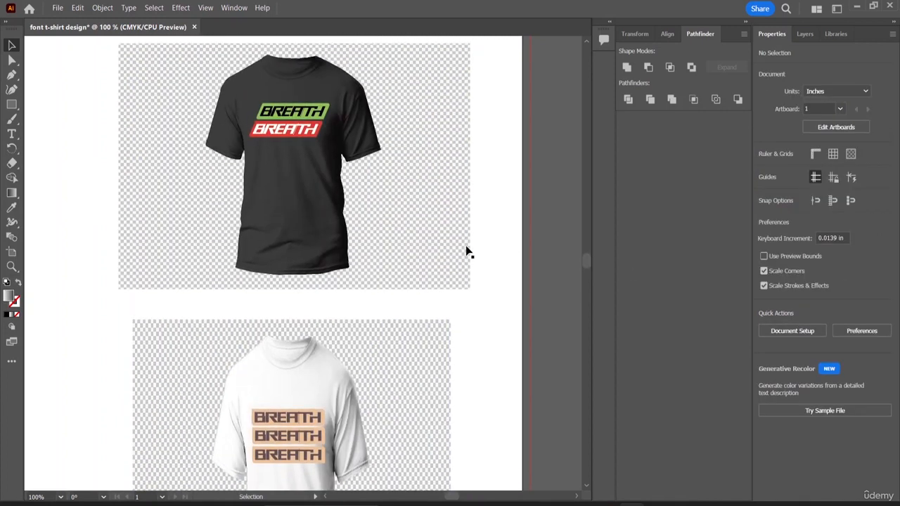
{"action": "scroll", "coordinate": [467, 251], "scroll_direction": "up", "scroll_amount": 1}
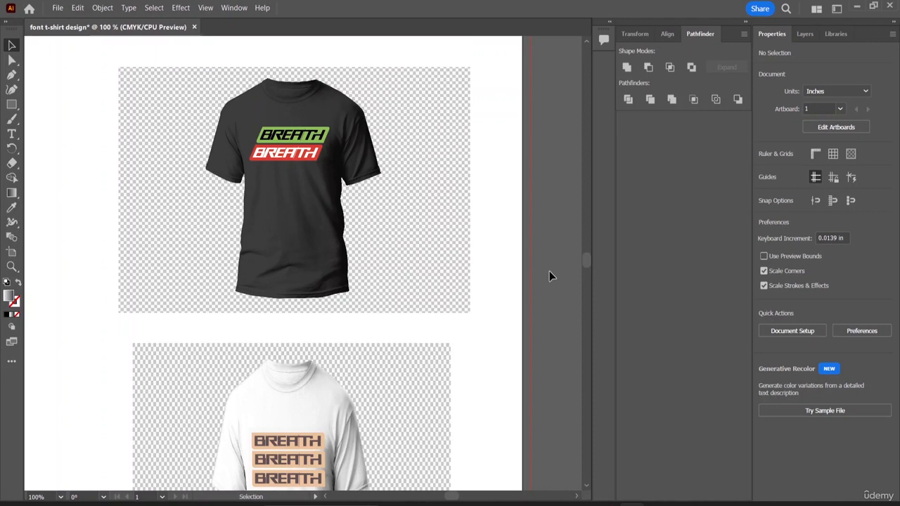